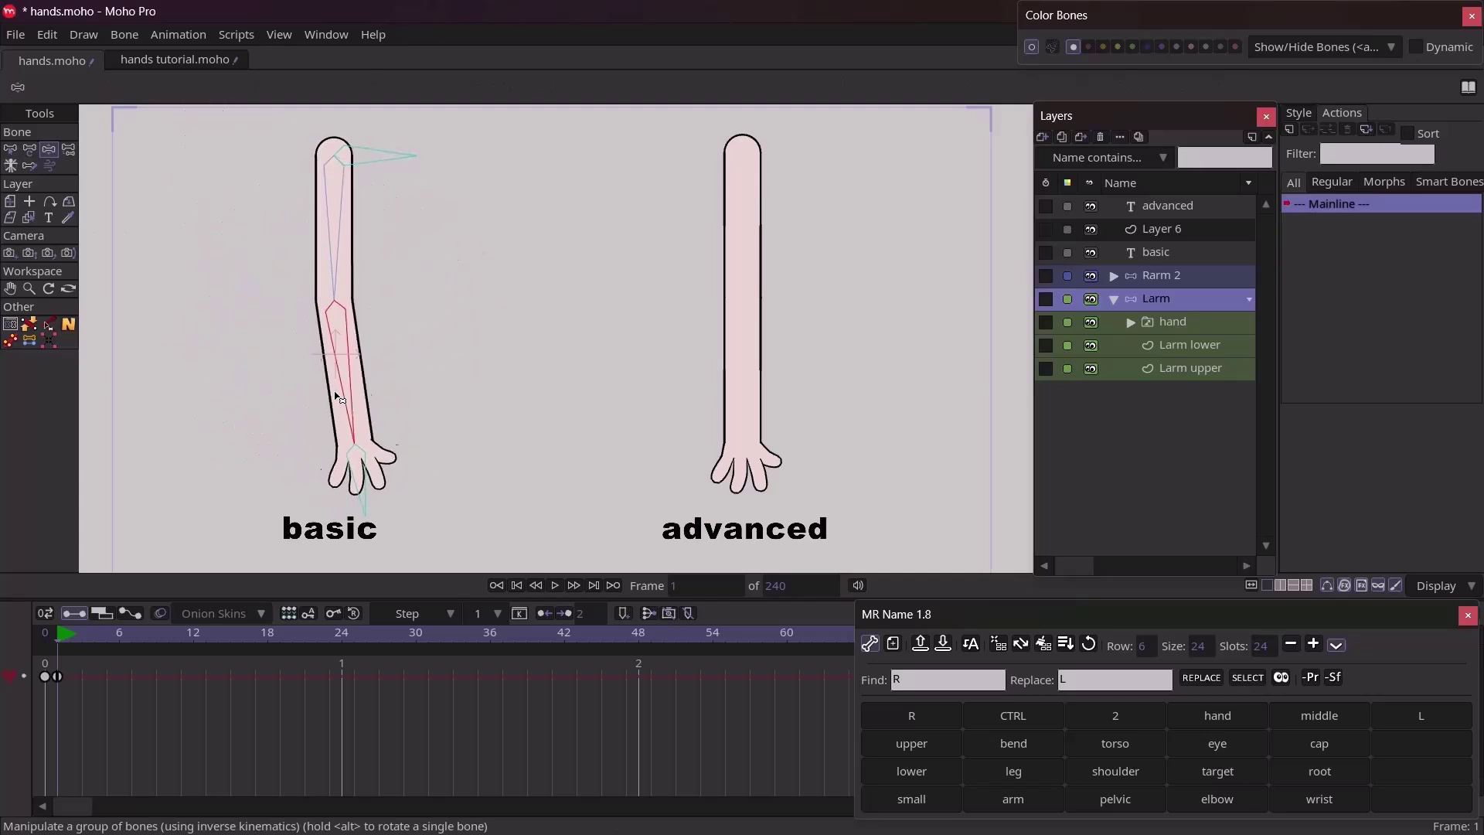
Try posing the basic arm by rotating its lower bone and pulling its elbow joint outward, and undo the elbow changes
left_click_drag(336, 397, 323, 409)
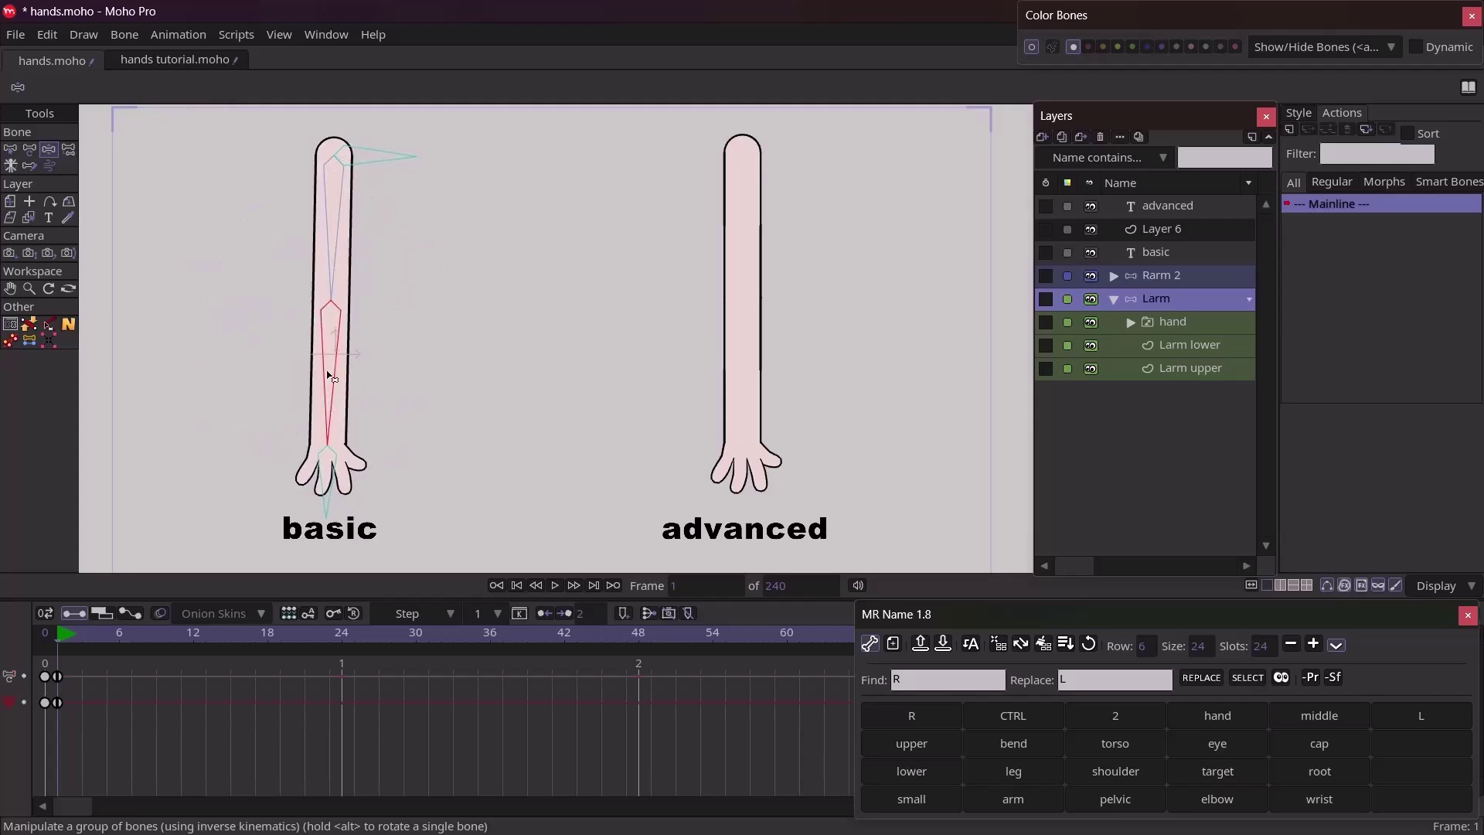
left_click(10, 340)
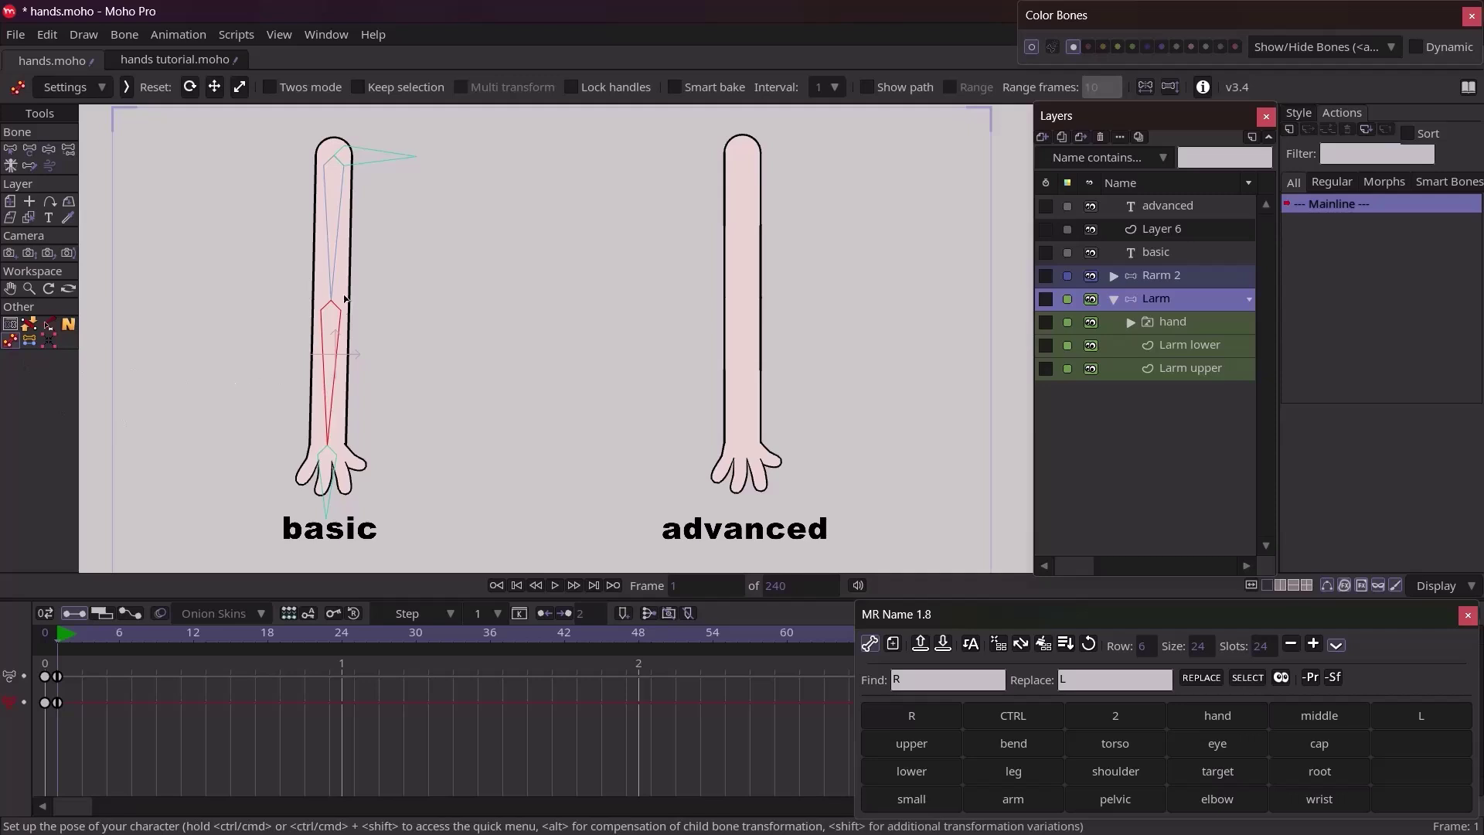
left_click_drag(335, 311, 604, 187)
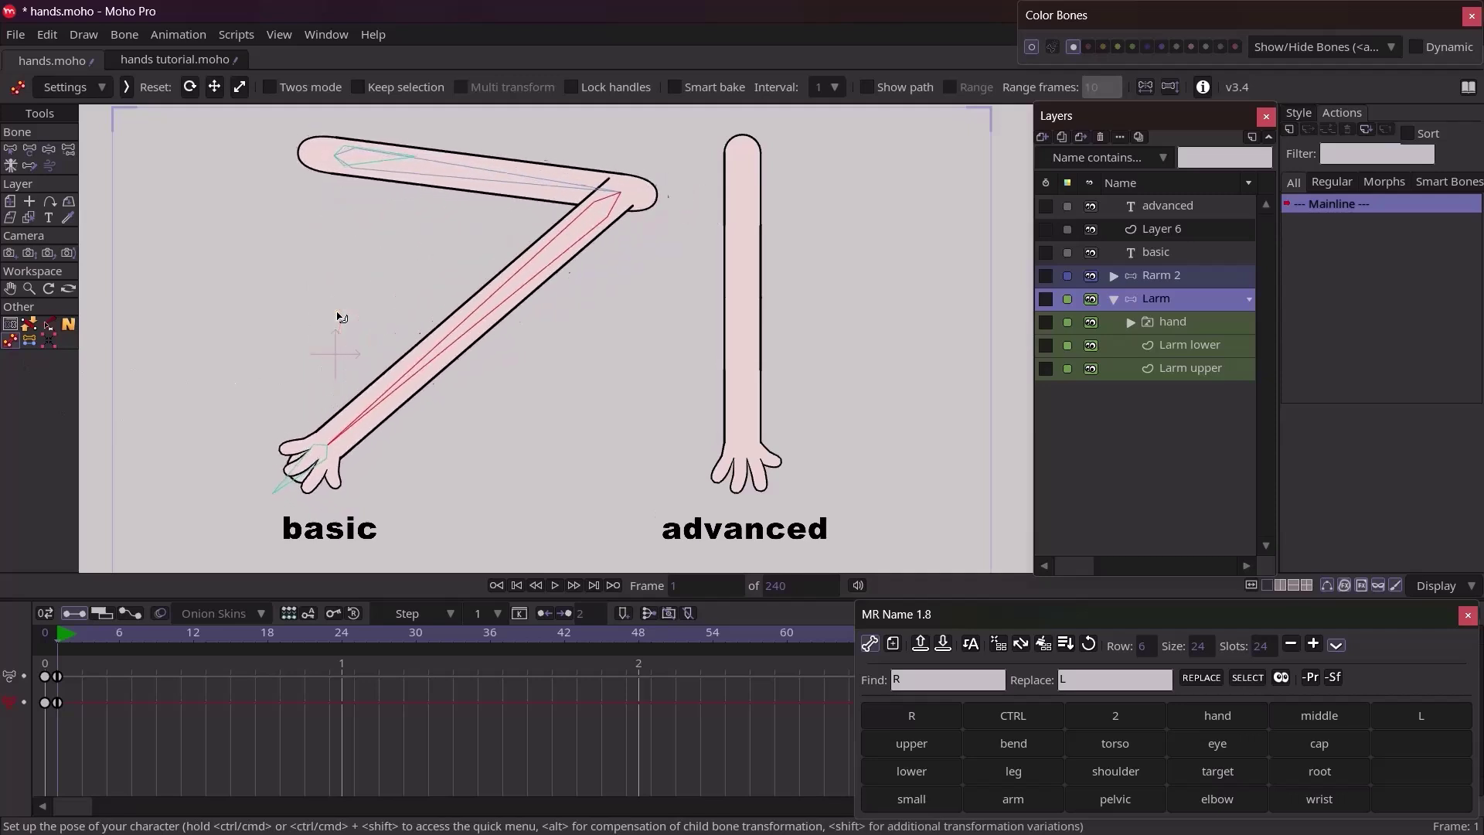
mouse_move(571, 238)
left_mouse_down()
mouse_move(527, 283)
mouse_move(506, 287)
mouse_move(486, 262)
mouse_move(487, 307)
mouse_move(557, 249)
left_mouse_up()
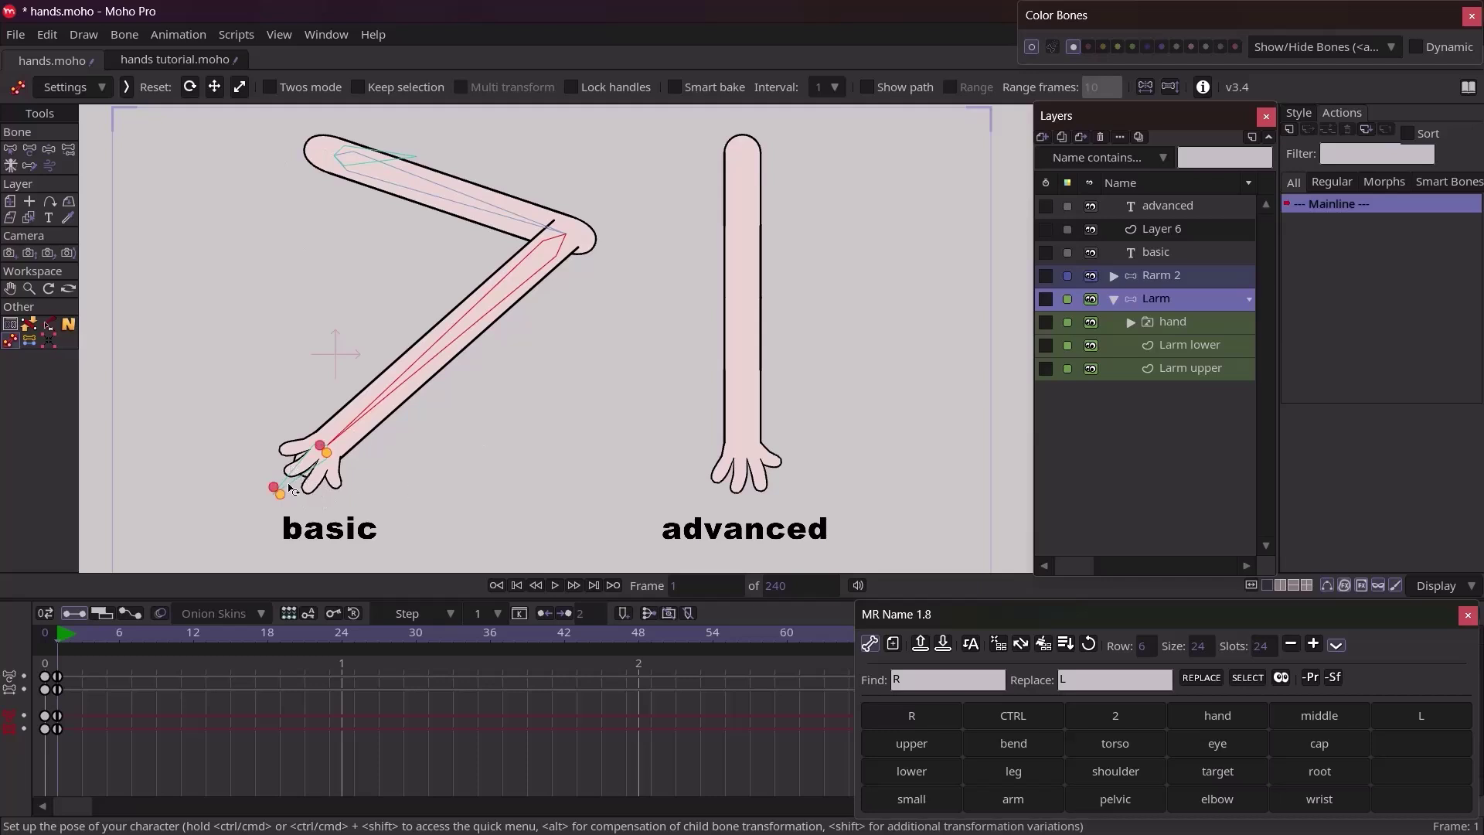
key("ctrl+z")
key("ctrl+z")
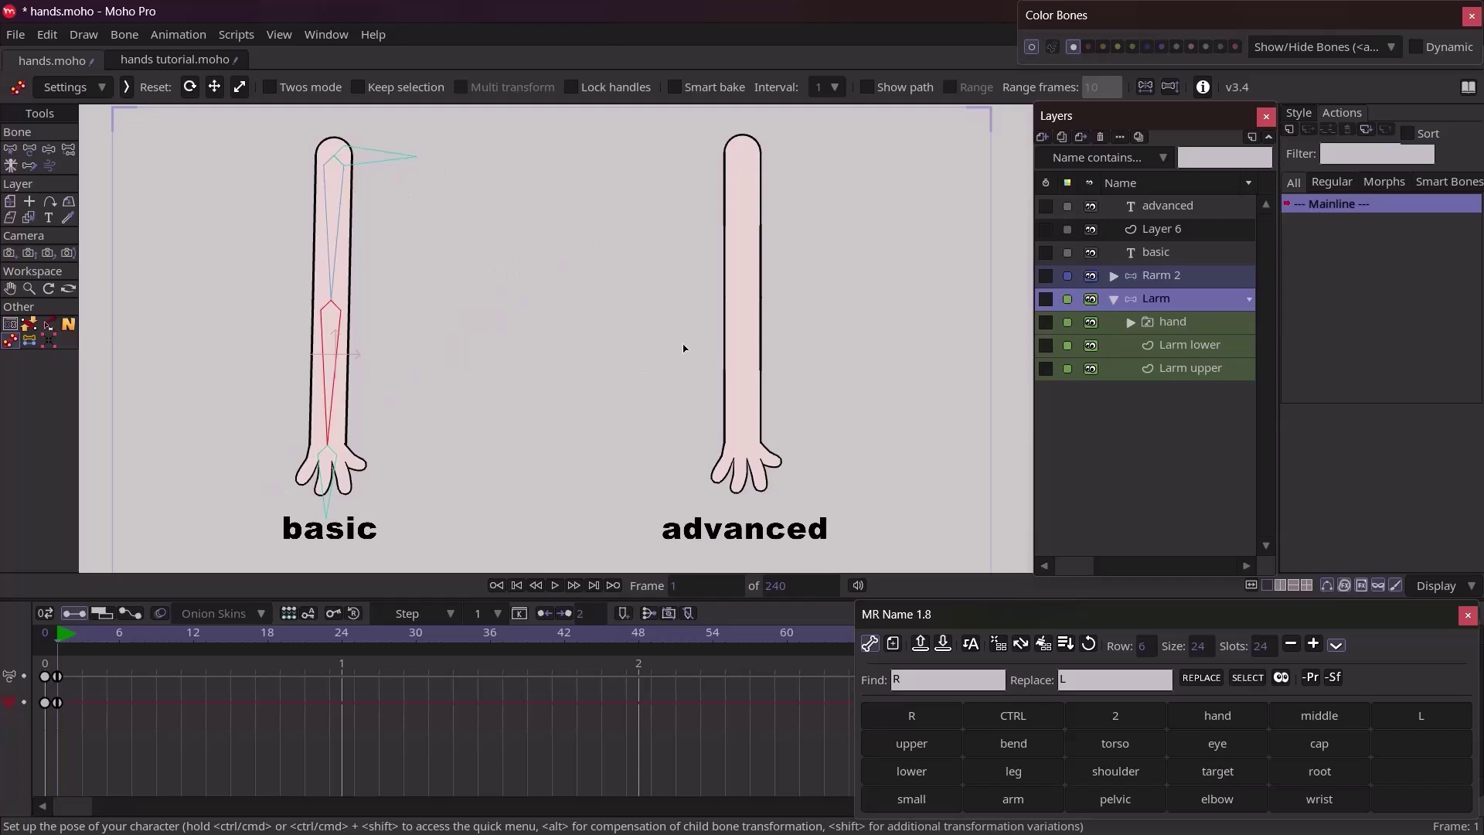
Inspect the hand, Larm lower and Larm upper layers inside the Larm bone group
left_click(1167, 321)
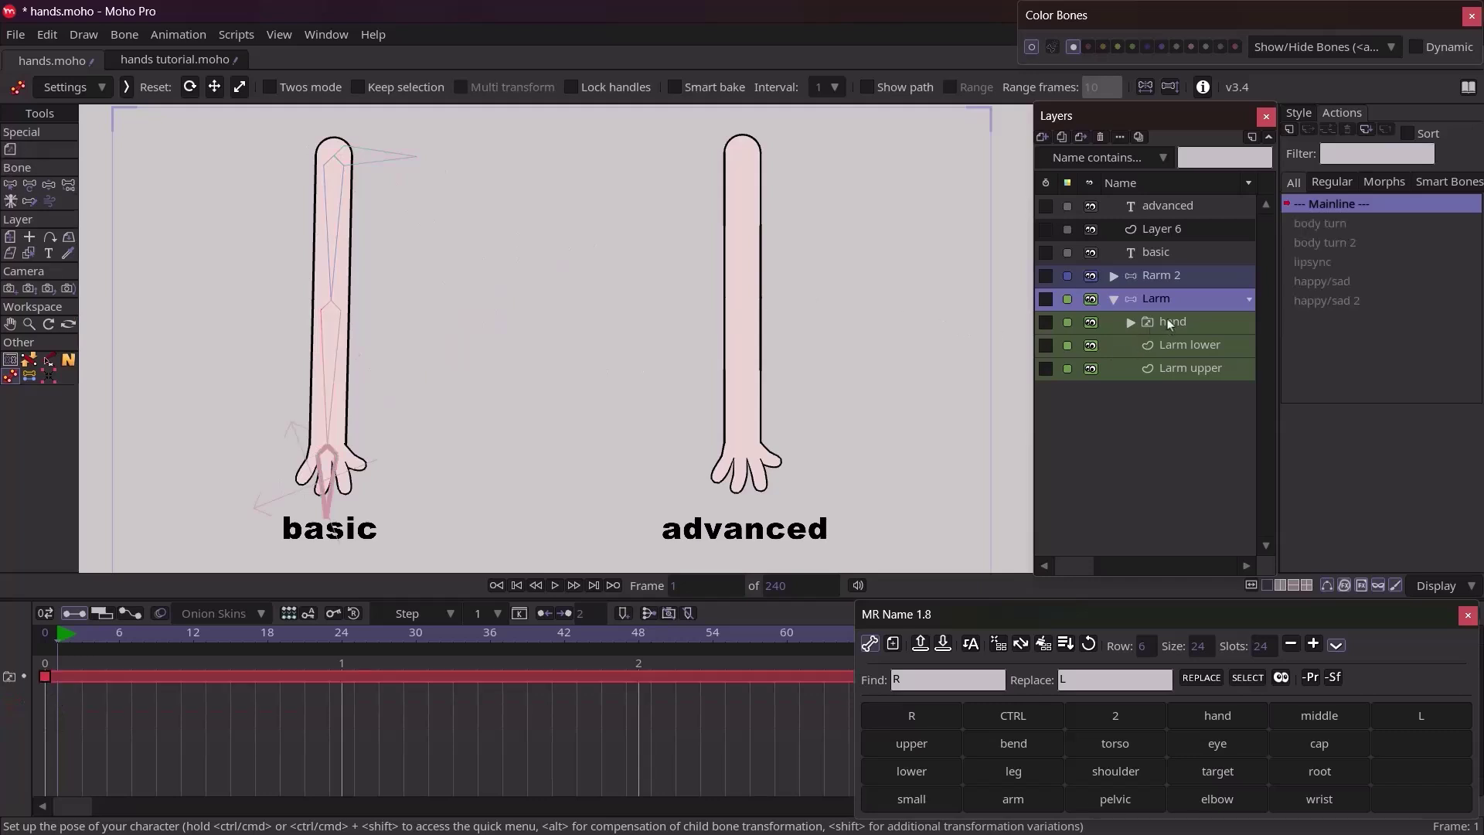
left_click(1168, 345)
left_click(1174, 368)
left_click(1180, 342)
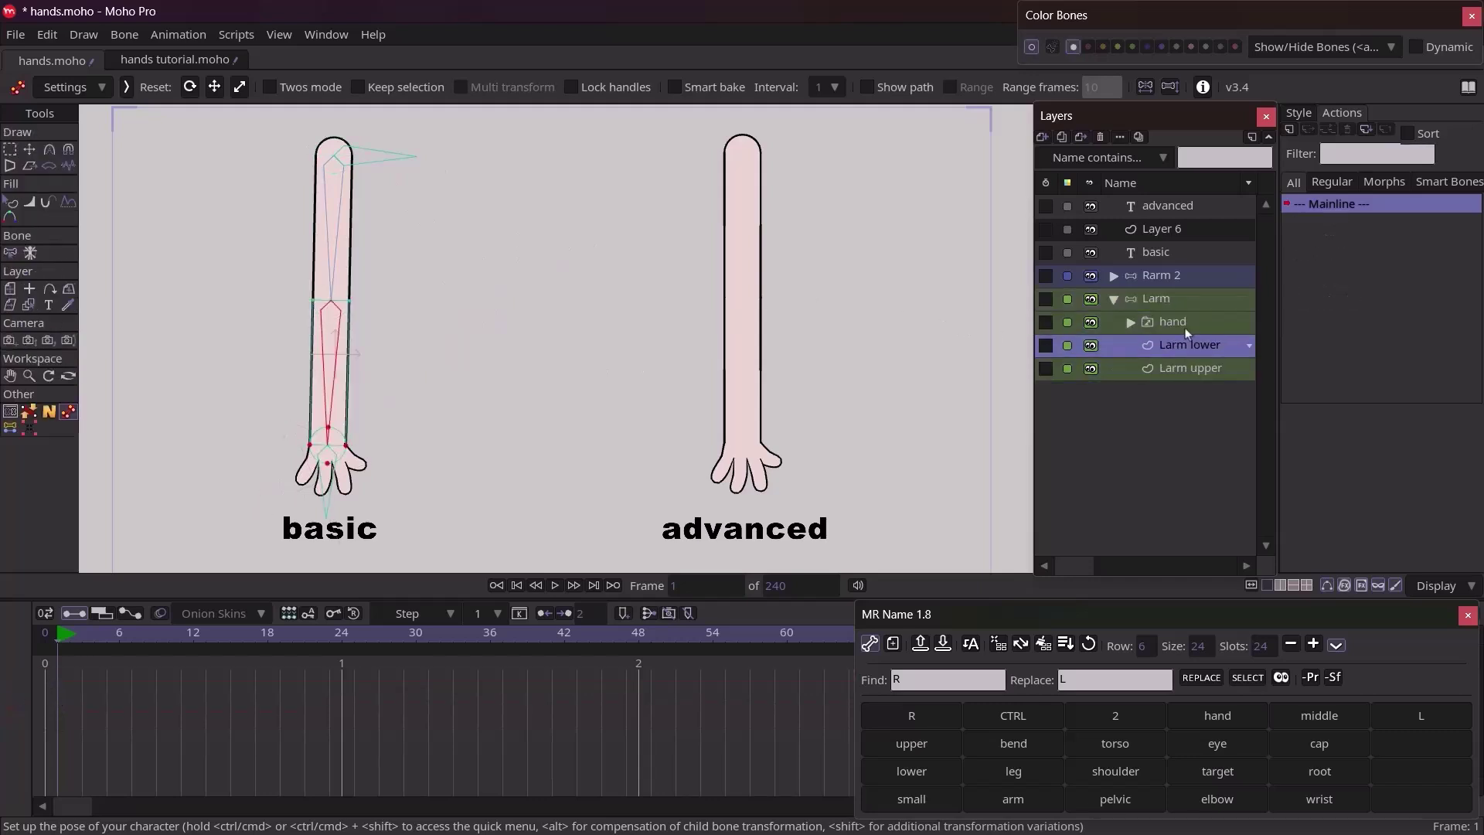
left_click(1188, 323)
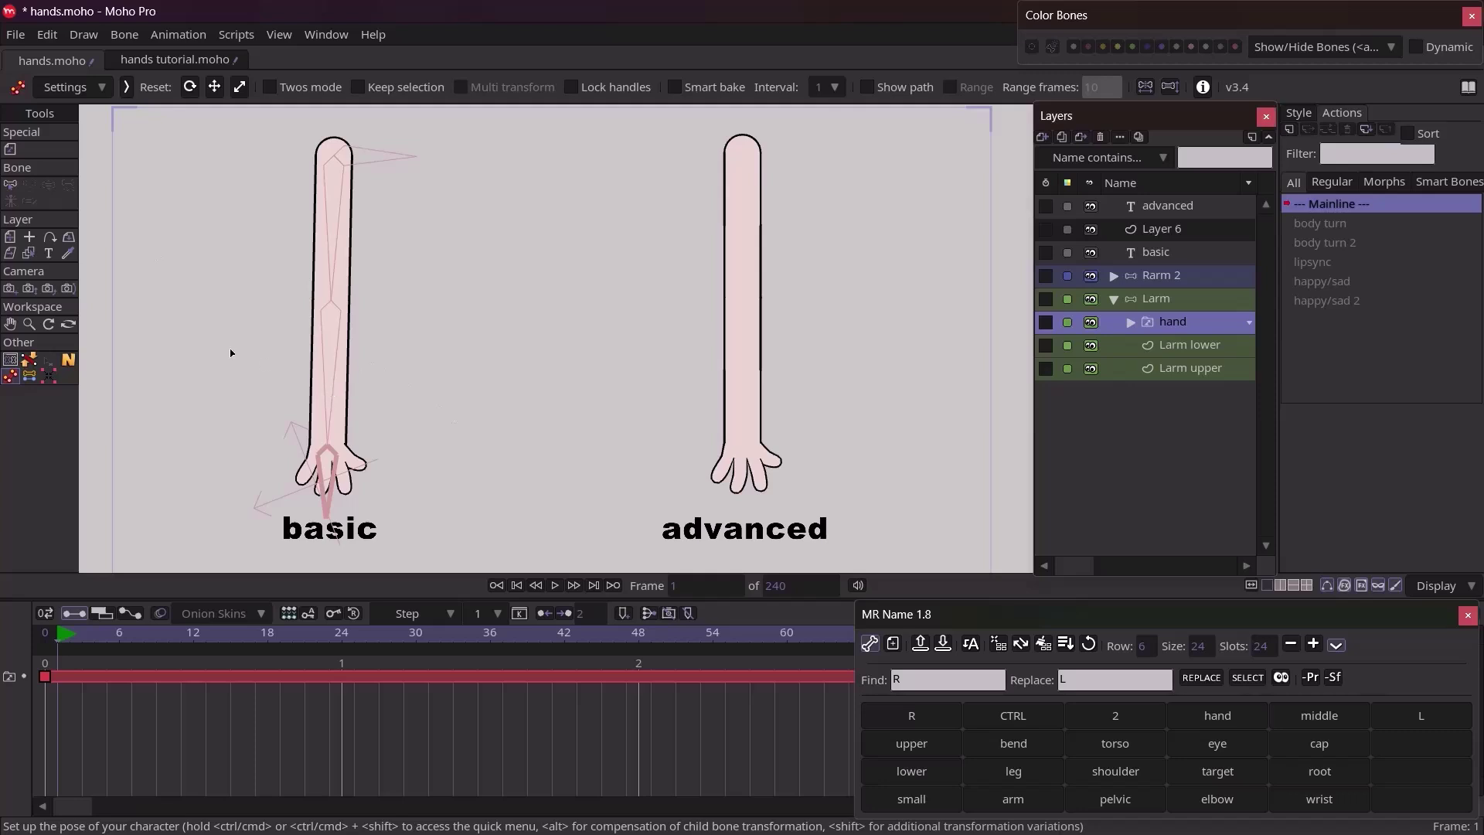
Try bending the basic Larm arm at the elbow, and delete its pose keyframes from frame 1
left_click(1159, 299)
left_click_drag(347, 355, 436, 241)
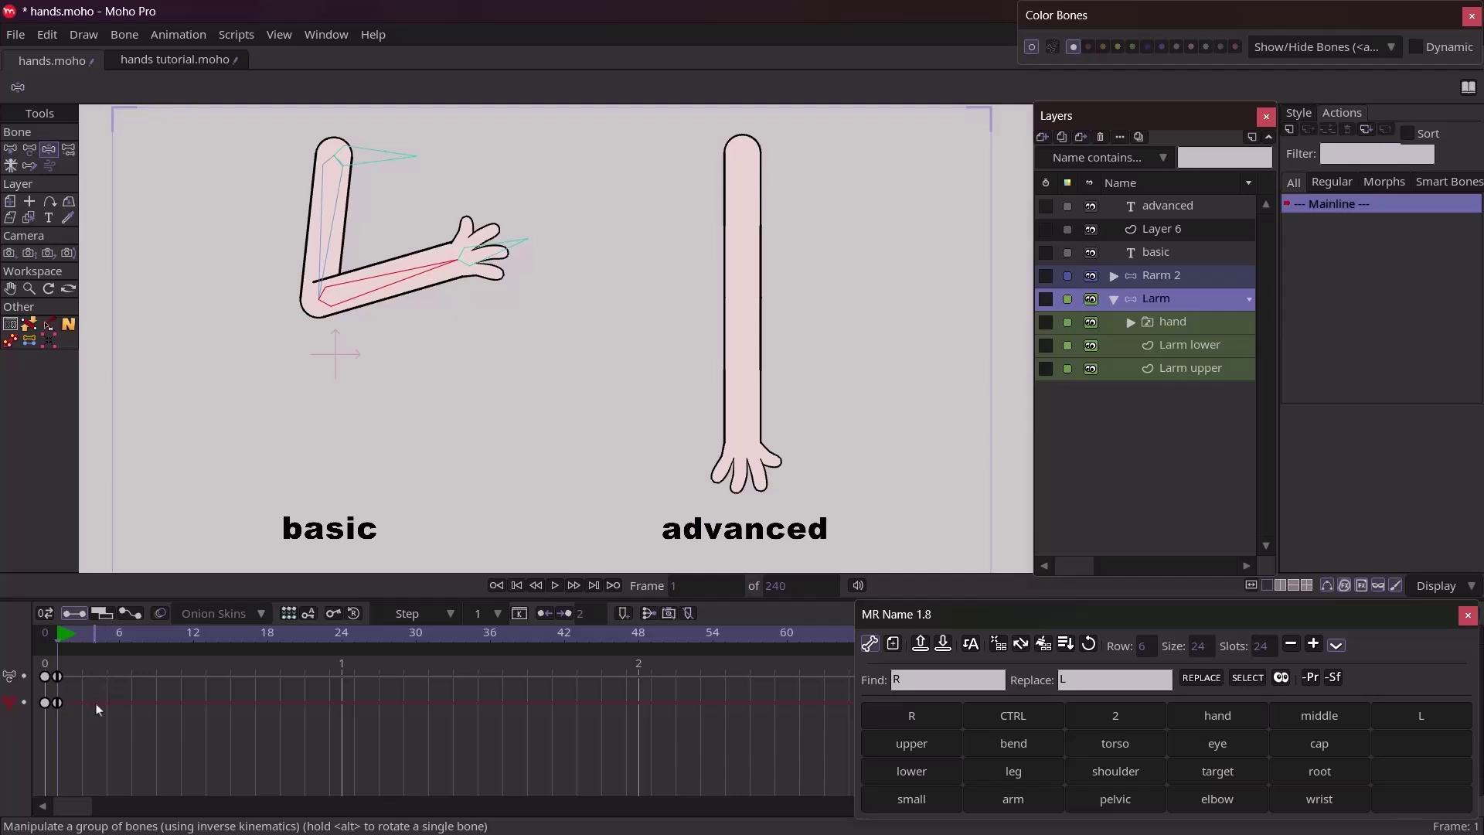
left_click_drag(99, 710, 46, 674)
key("Delete")
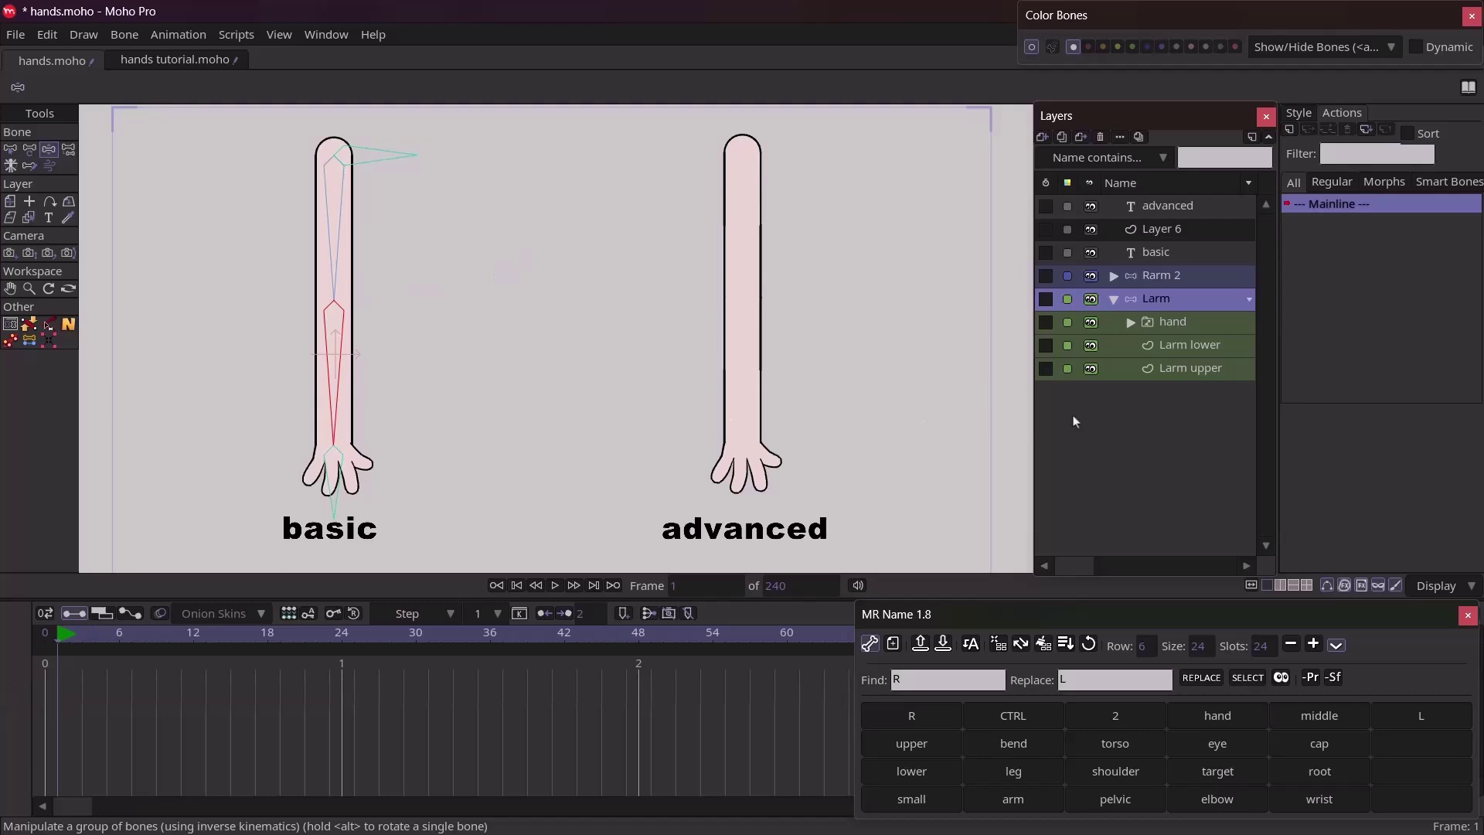
Bend the advanced arm in the Rarm 2 layer at the elbow, with its forearm raised outward
left_click(1165, 284)
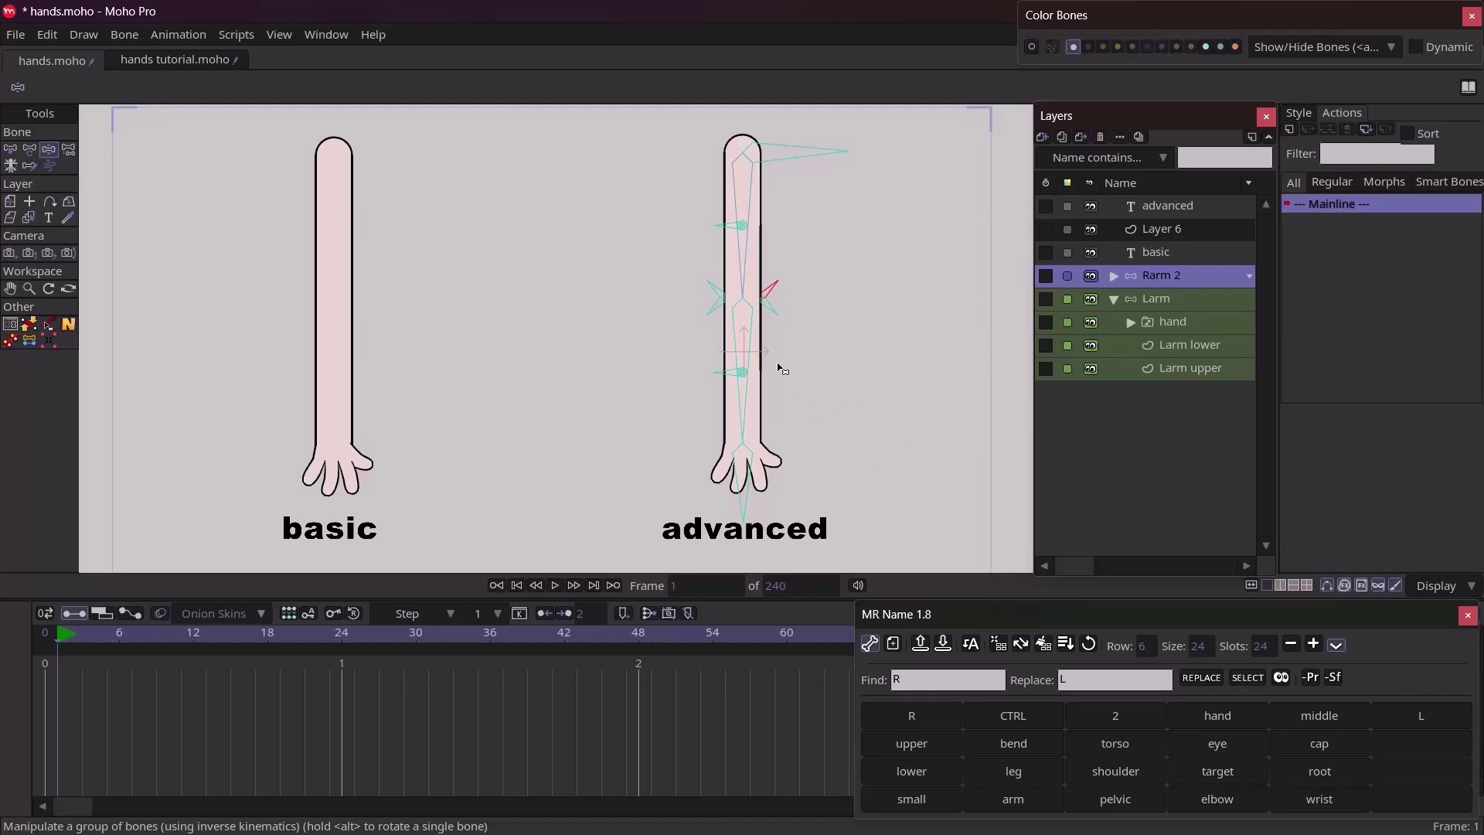
mouse_move(738, 418)
left_mouse_down()
mouse_move(786, 386)
mouse_move(744, 313)
mouse_move(735, 225)
mouse_move(741, 411)
left_mouse_up()
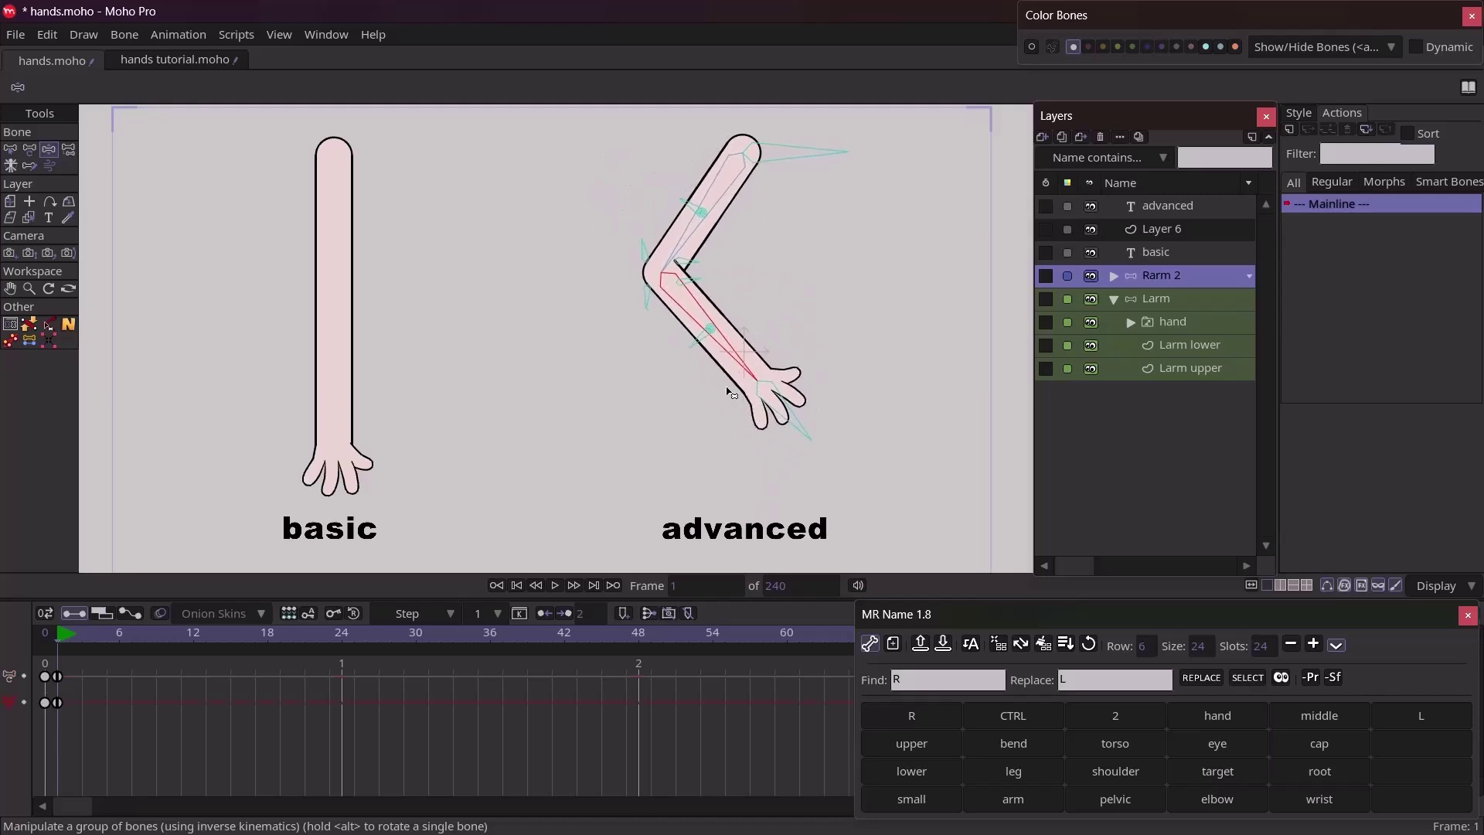
left_click_drag(730, 359, 742, 311)
Move the mid-forearm and mid-upper-arm control bones of the advanced arm to curve both segments
key("b")
left_click(728, 315)
key("t")
left_click(708, 222)
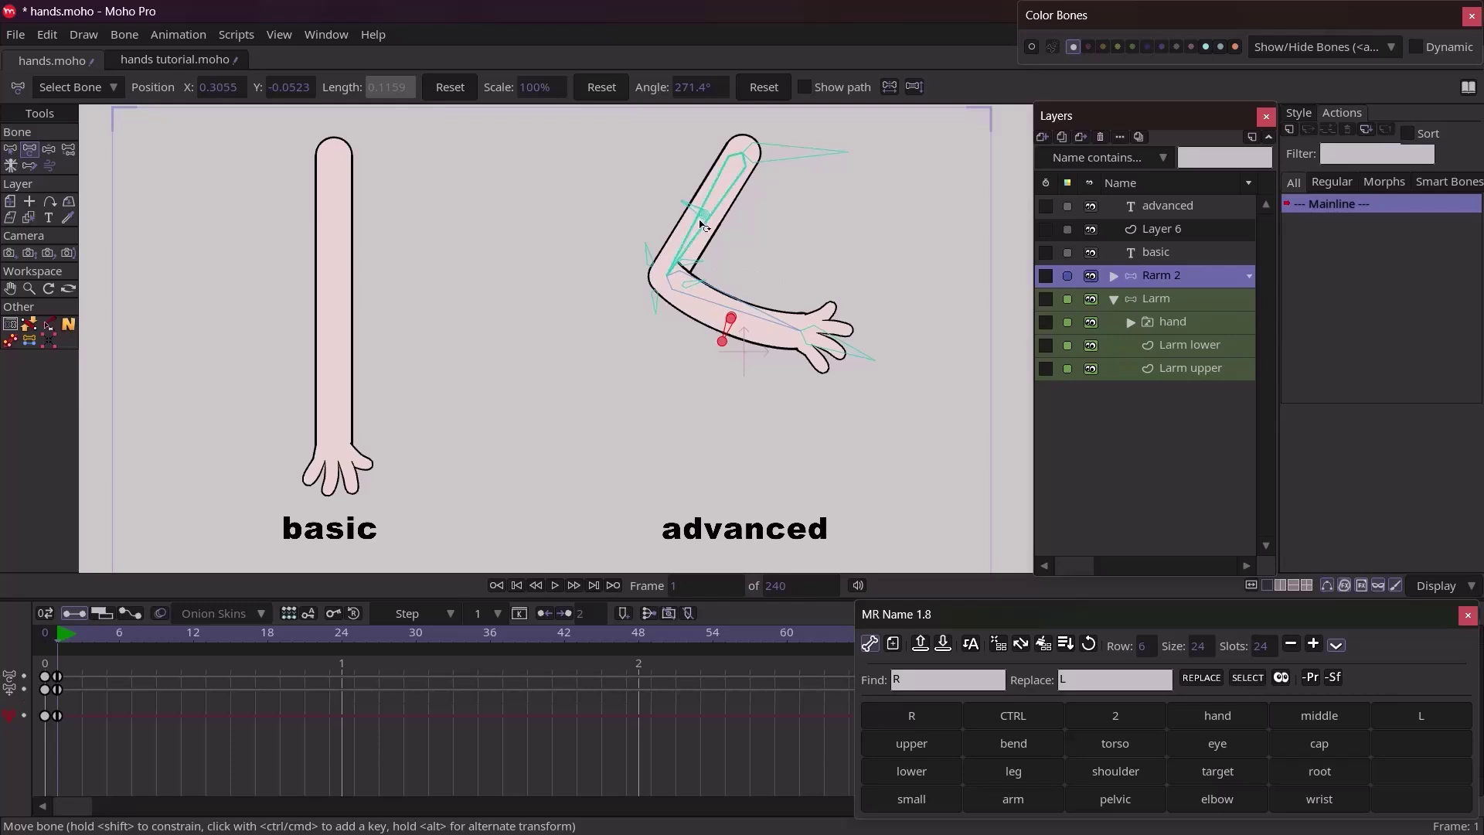
left_click_drag(707, 221, 709, 219)
Try repositioning the small inner elbow bone of the advanced arm, and undo the move
left_click(674, 293)
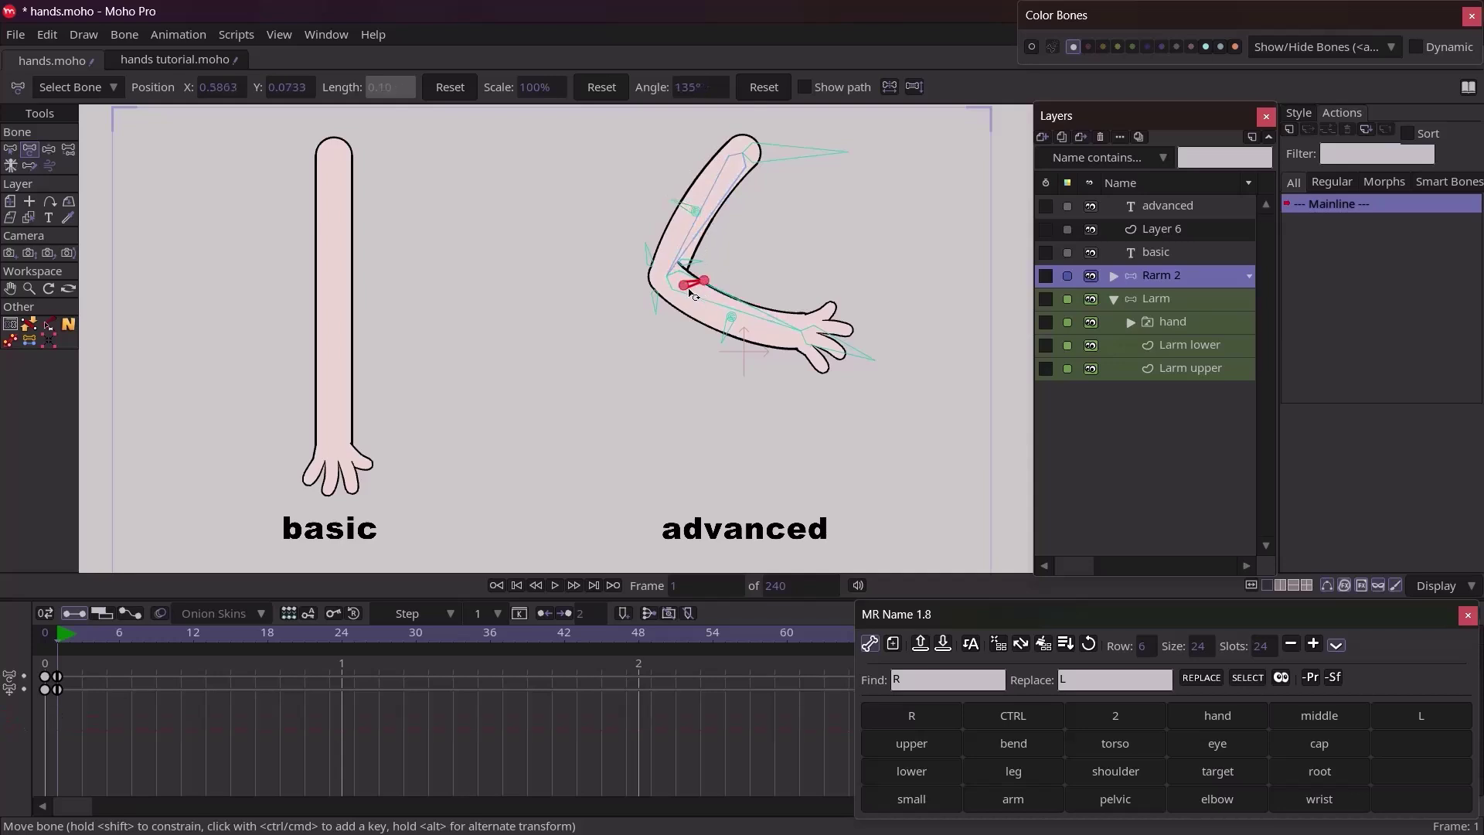
left_click_drag(674, 294, 701, 247)
key("ctrl+z")
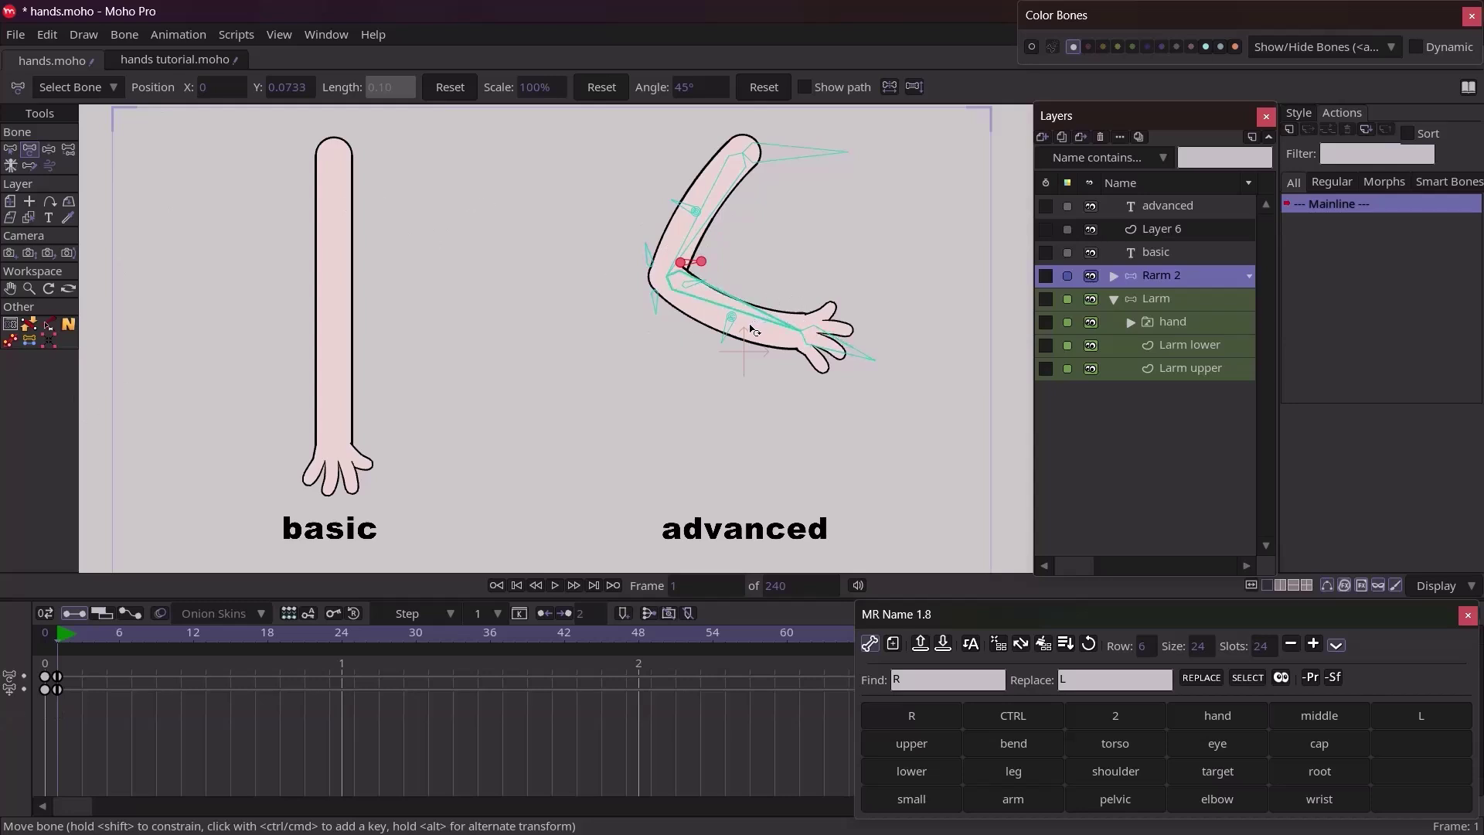
Expand the Rarm 2 group and place its Larm lower layer directly below Larm upper
left_click(1112, 276)
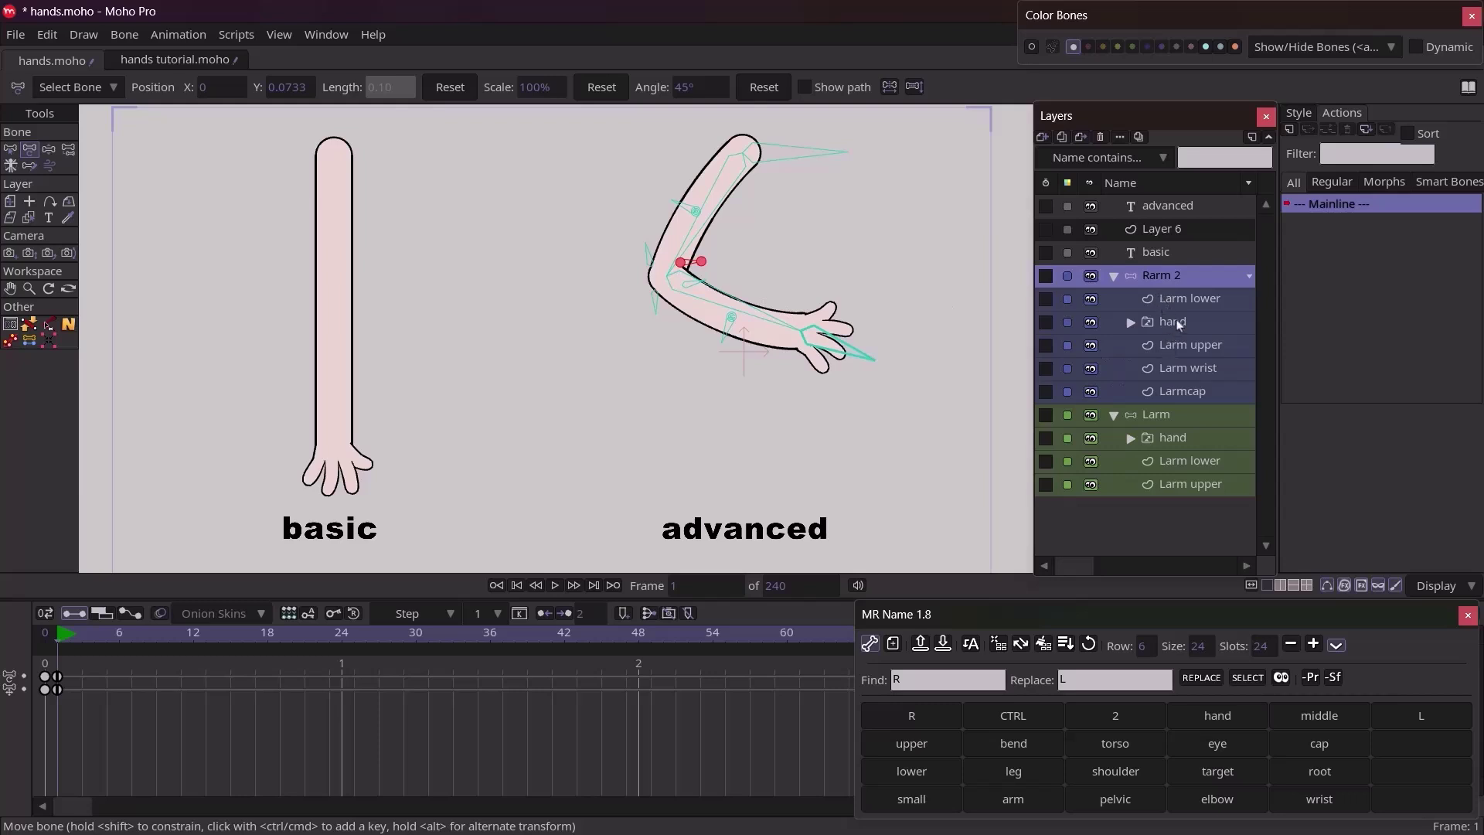
left_click(1179, 300)
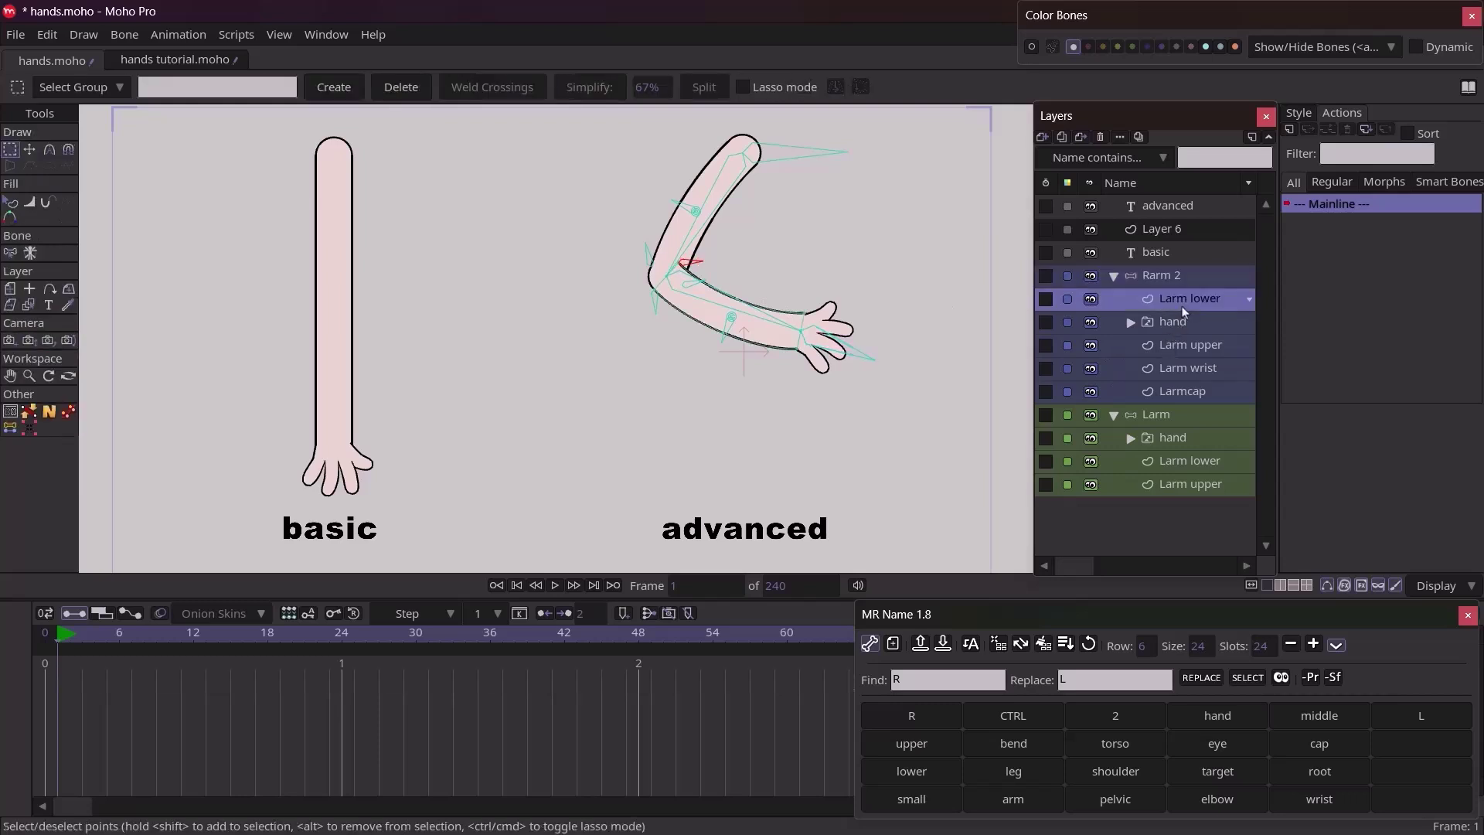
left_click_drag(1188, 300, 1186, 368)
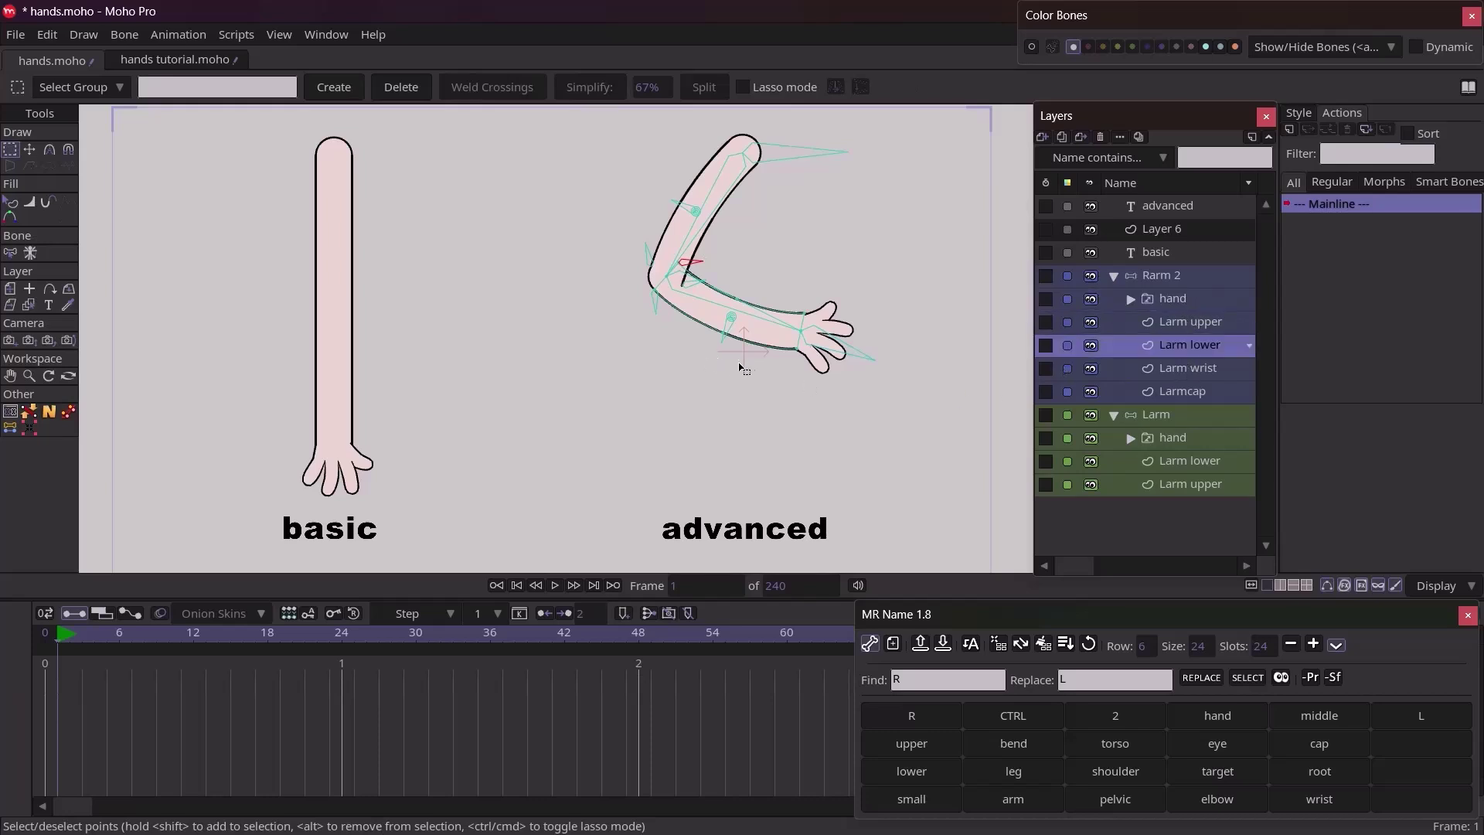
key("q")
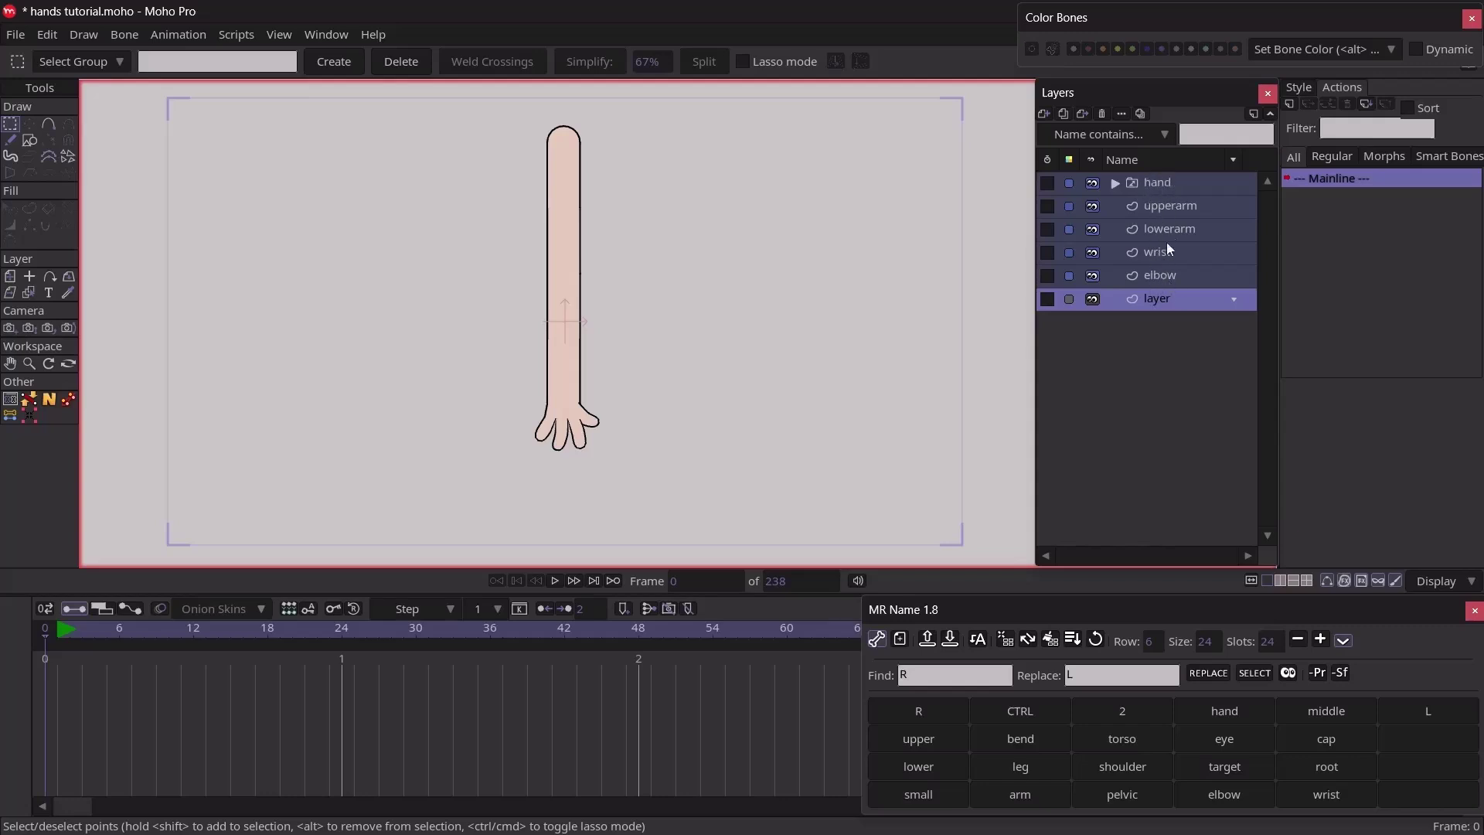
Examine the different hand-shape layers inside the hand switch group, and collapse the group again
left_click(1115, 183)
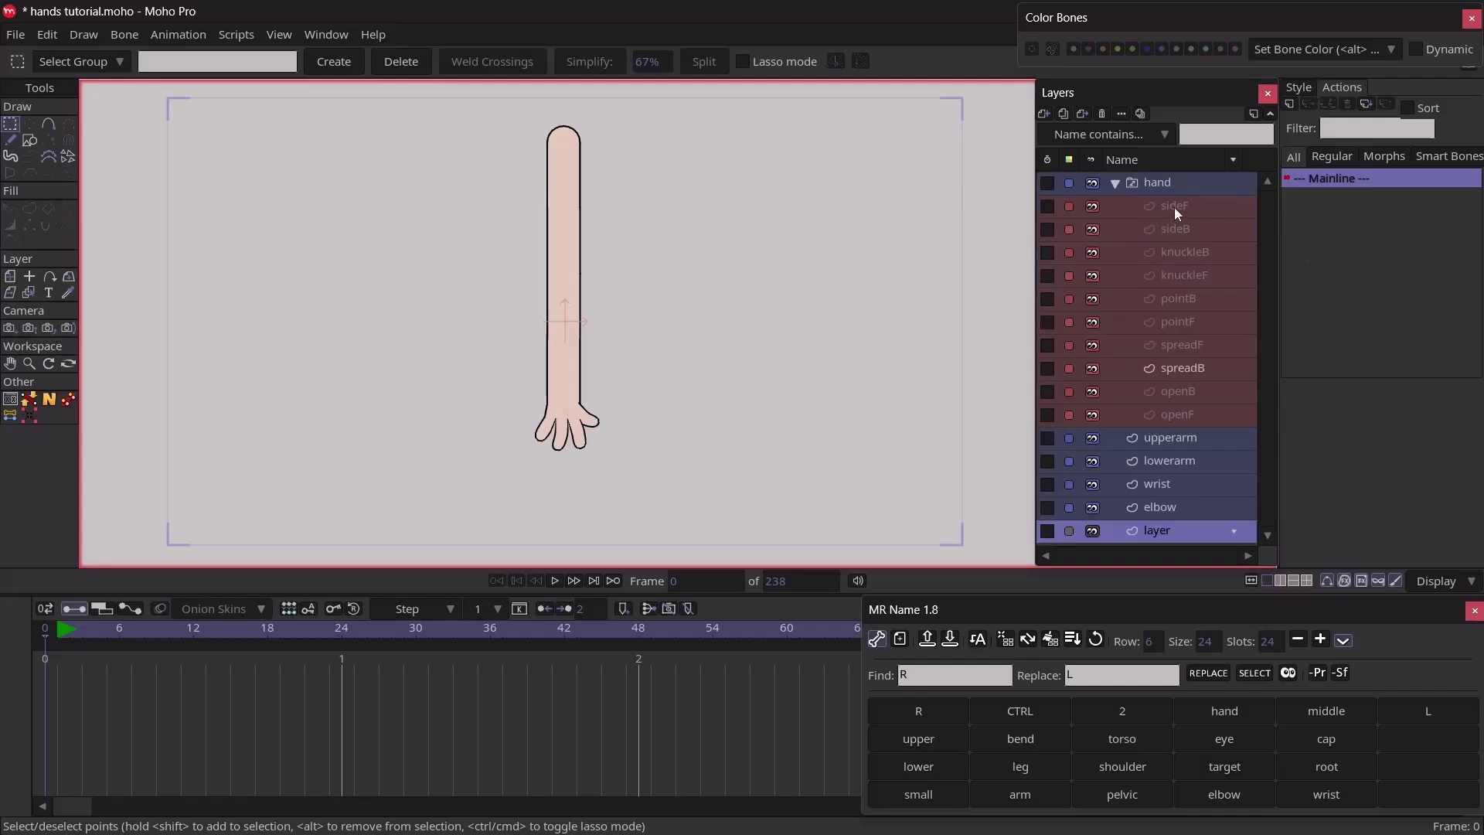
left_click(1174, 207)
left_click(1178, 241)
left_click(1184, 299)
left_click(1186, 349)
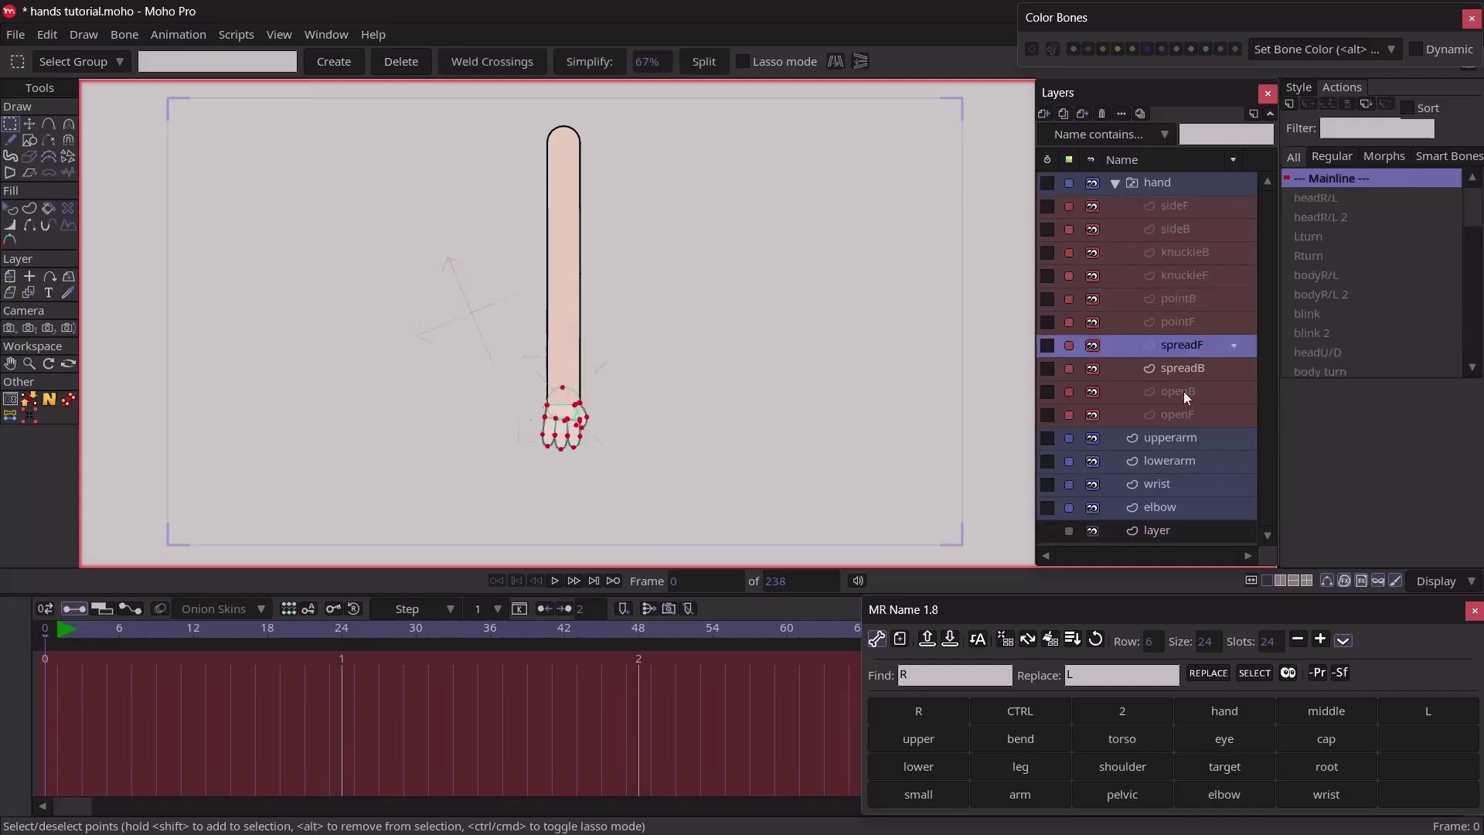
left_click(1178, 277)
left_click(1182, 229)
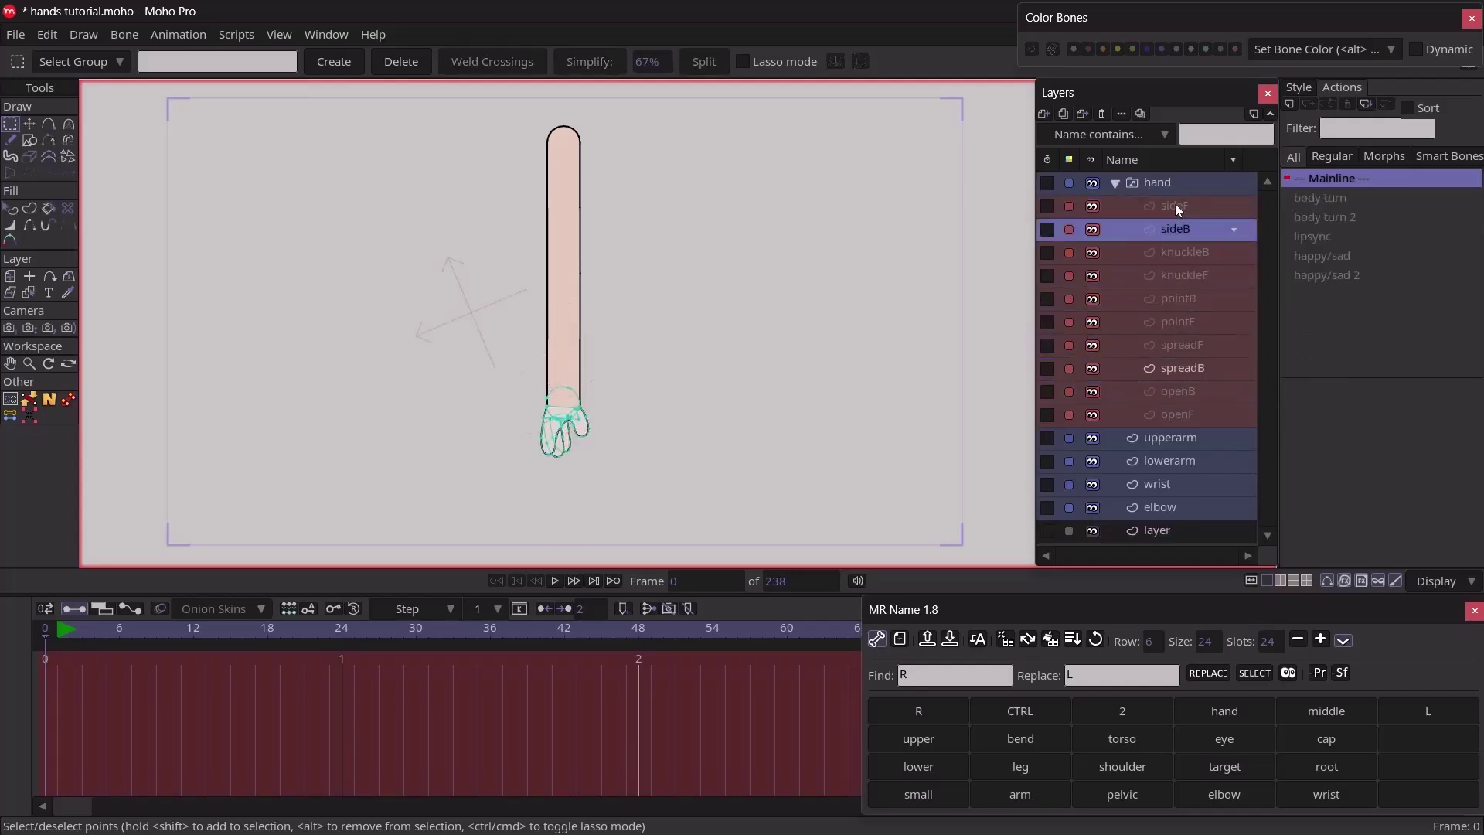
left_click(1118, 176)
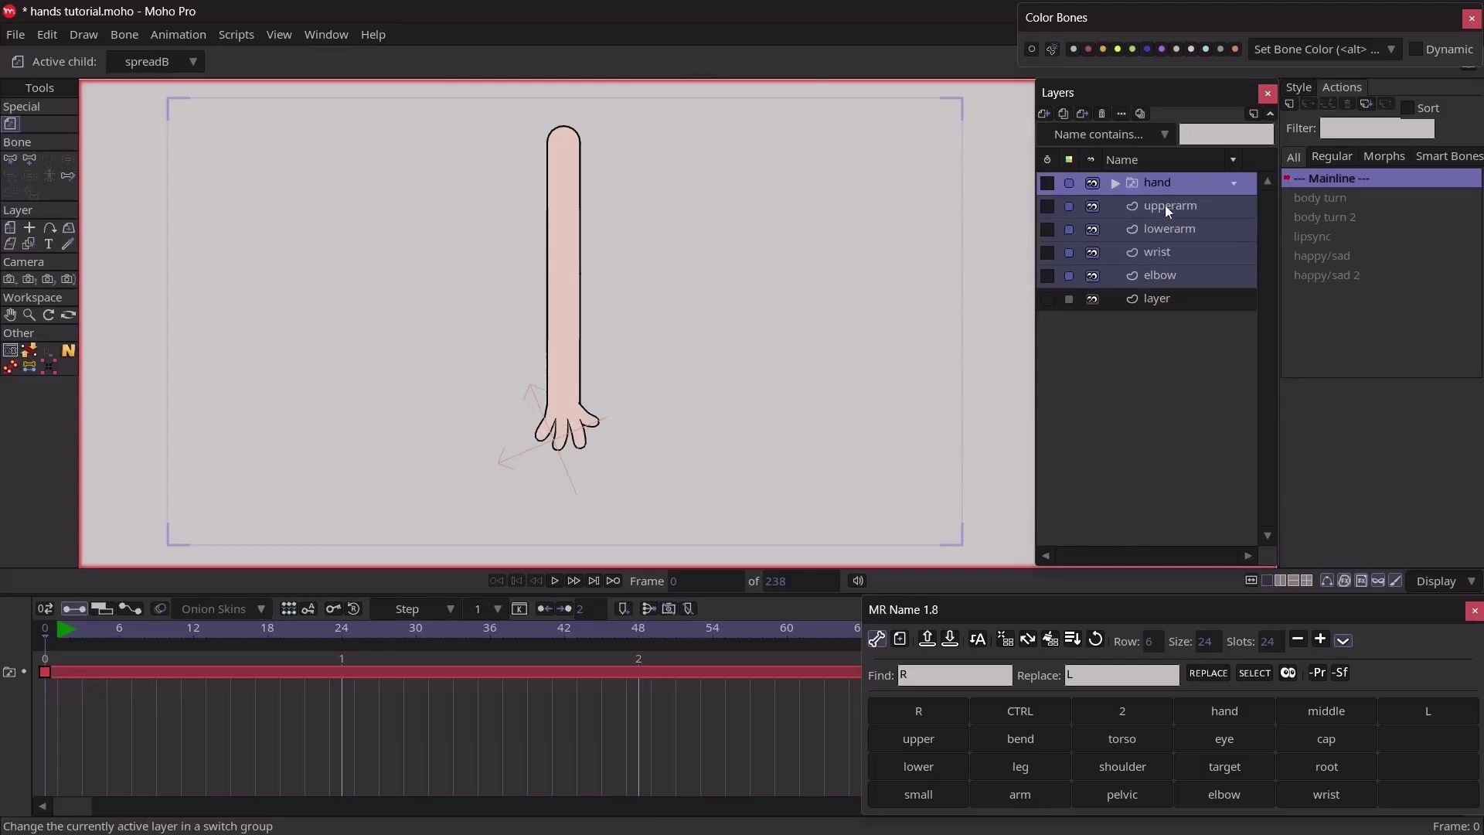
Try moving the upperarm layer's shapes away from the rest of the arm, and undo the moves
left_click(1165, 205)
key("t")
left_click_drag(580, 248, 719, 304)
key("q")
key("t")
key("q")
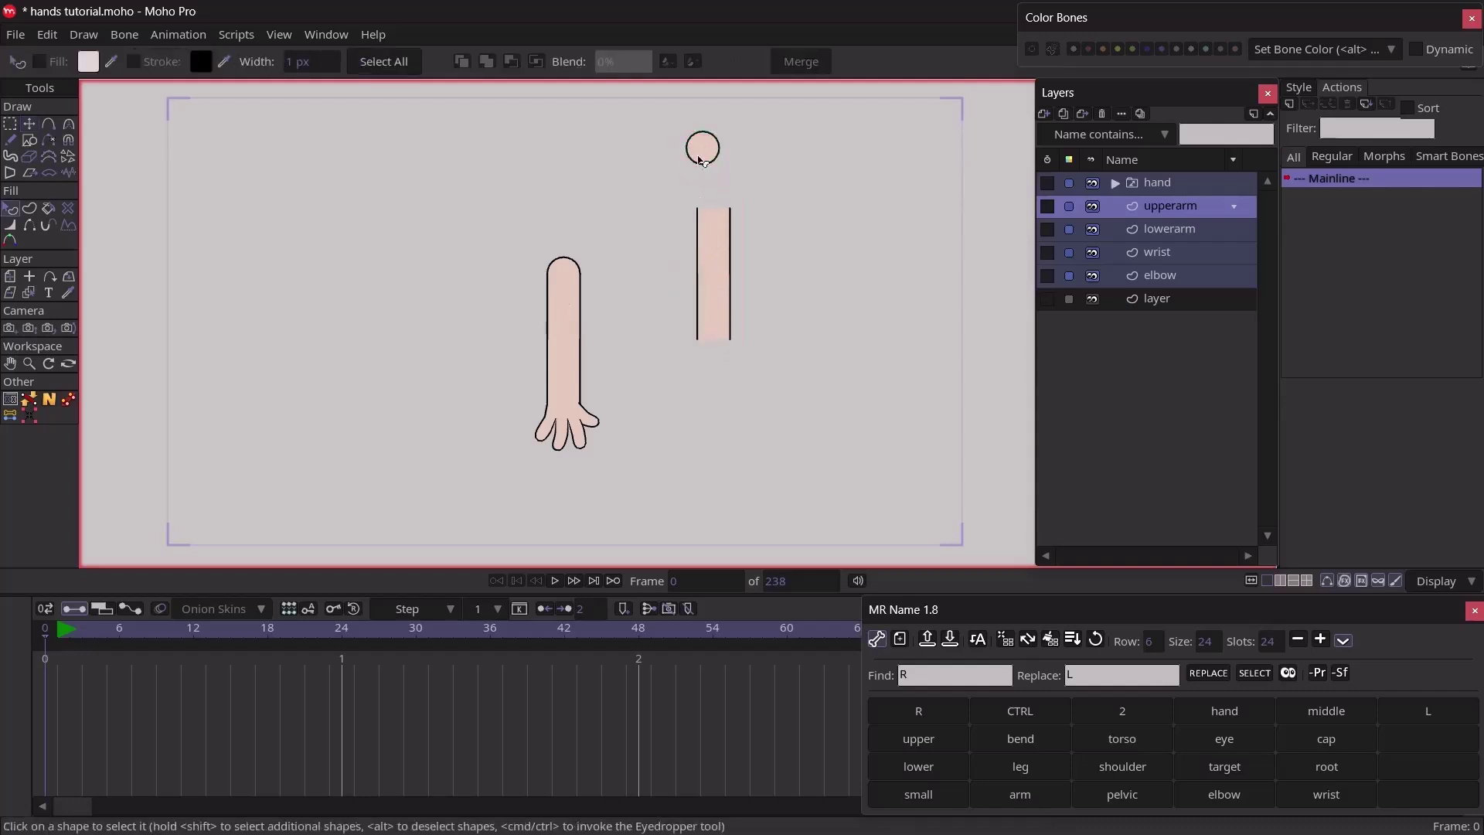
key("ctrl+z")
key("ctrl+z")
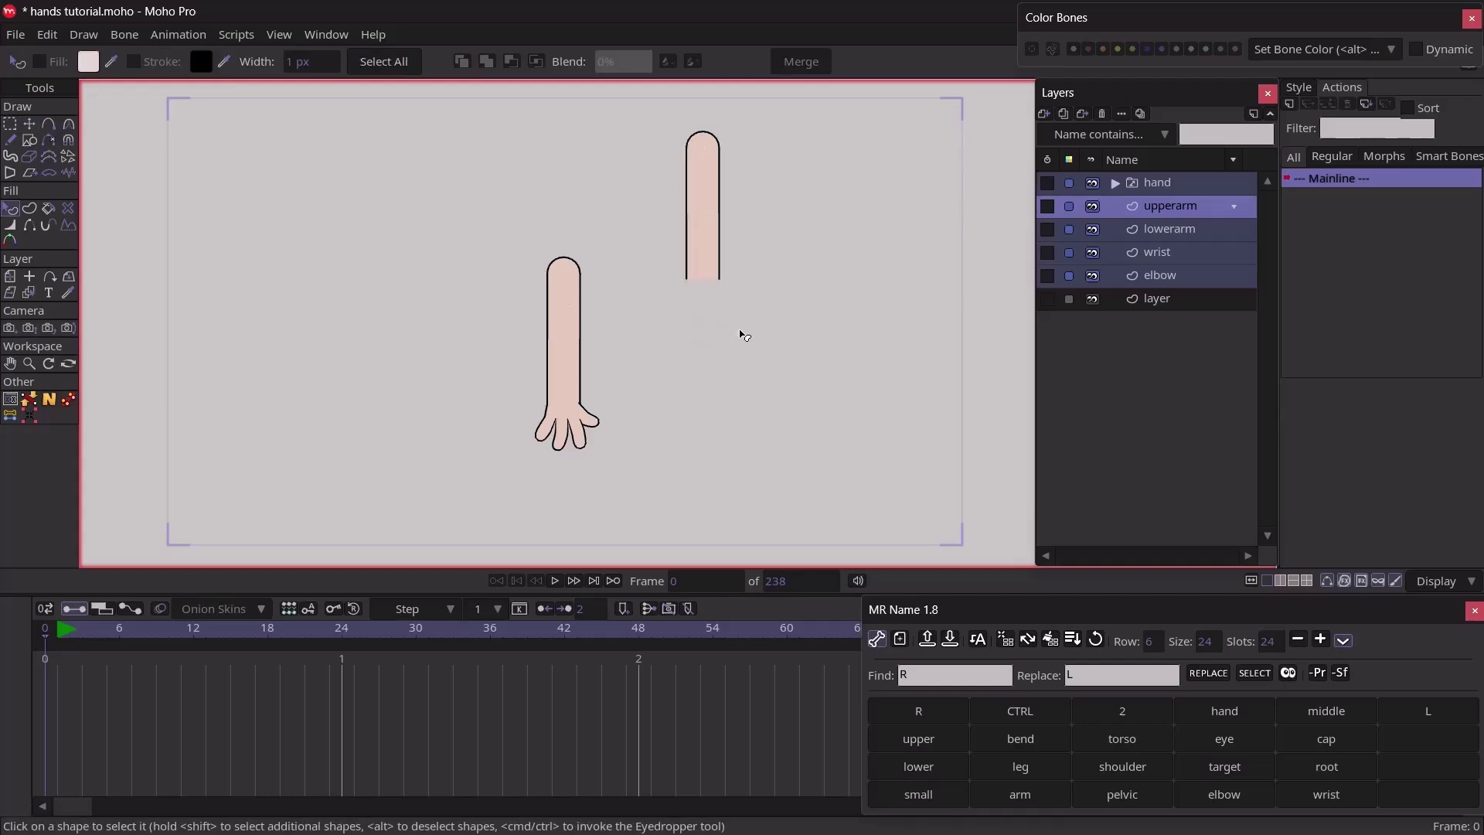
Try moving the lowerarm shape away from the arm, and undo the move
left_click(563, 357)
key("t")
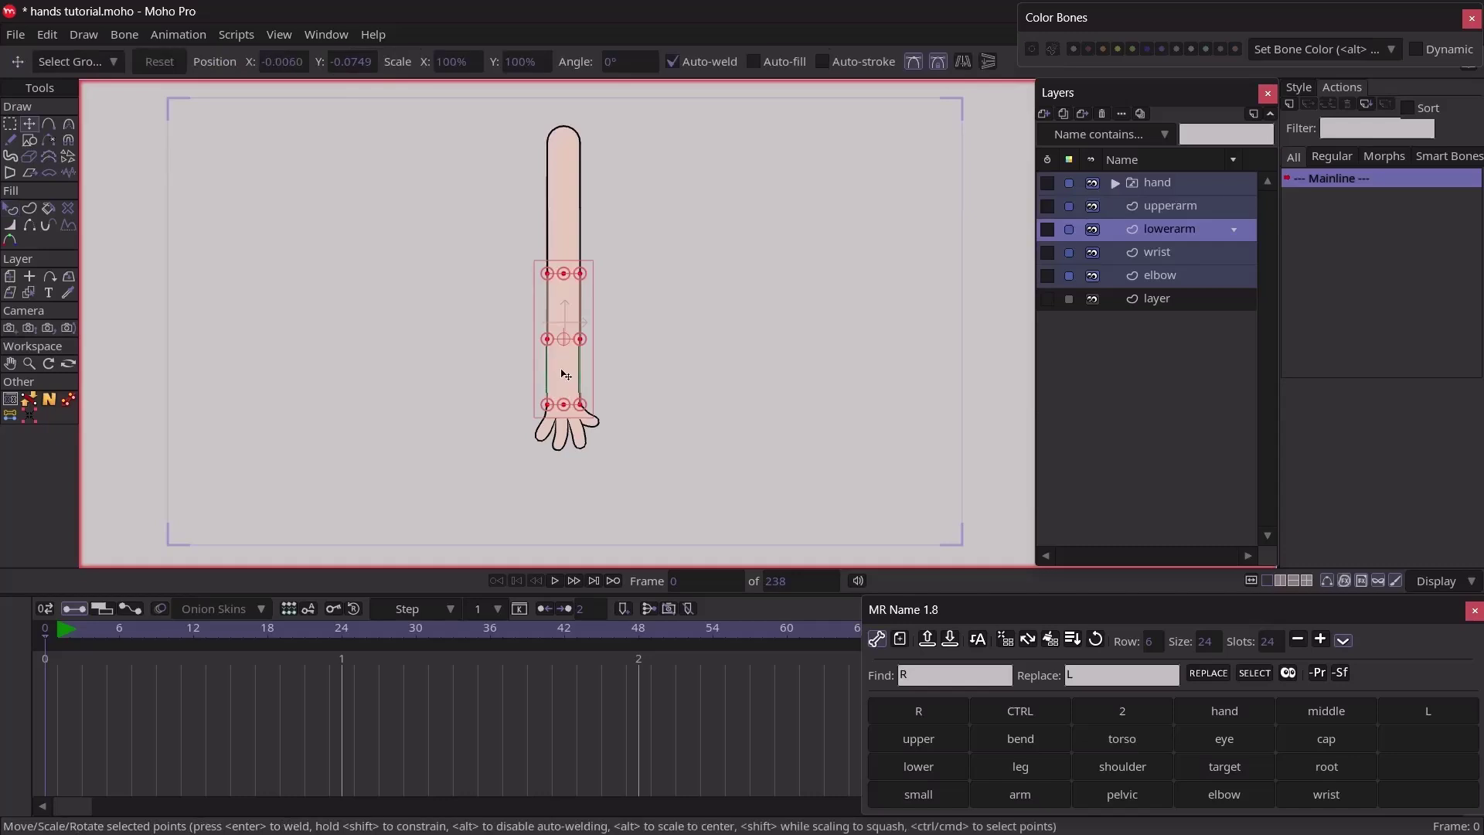
left_click_drag(563, 374, 687, 366)
key("q")
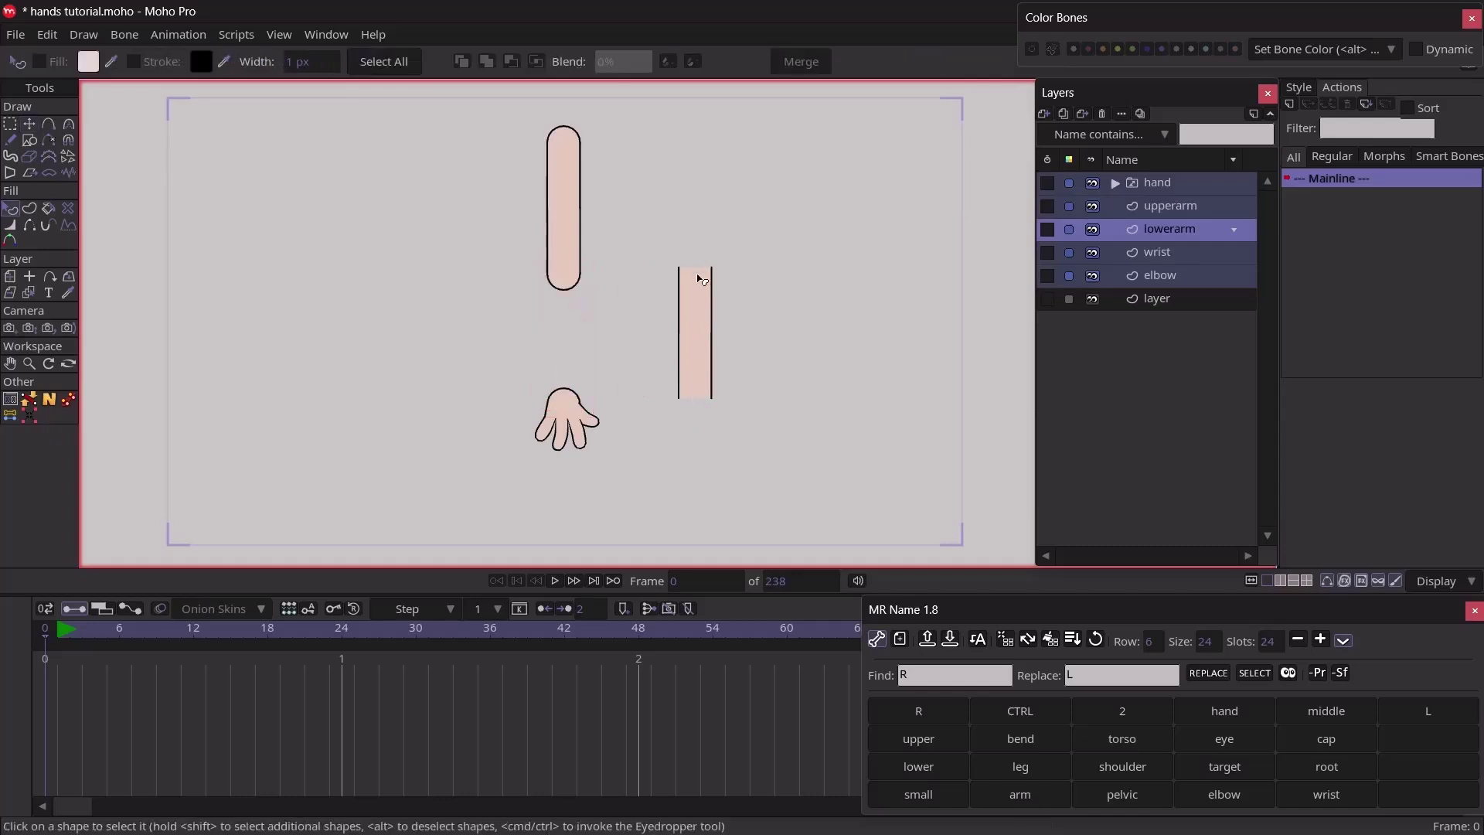
key("ctrl+z")
Try moving all points of the wrist layer's circle out to the side of the arm
left_click(1129, 255)
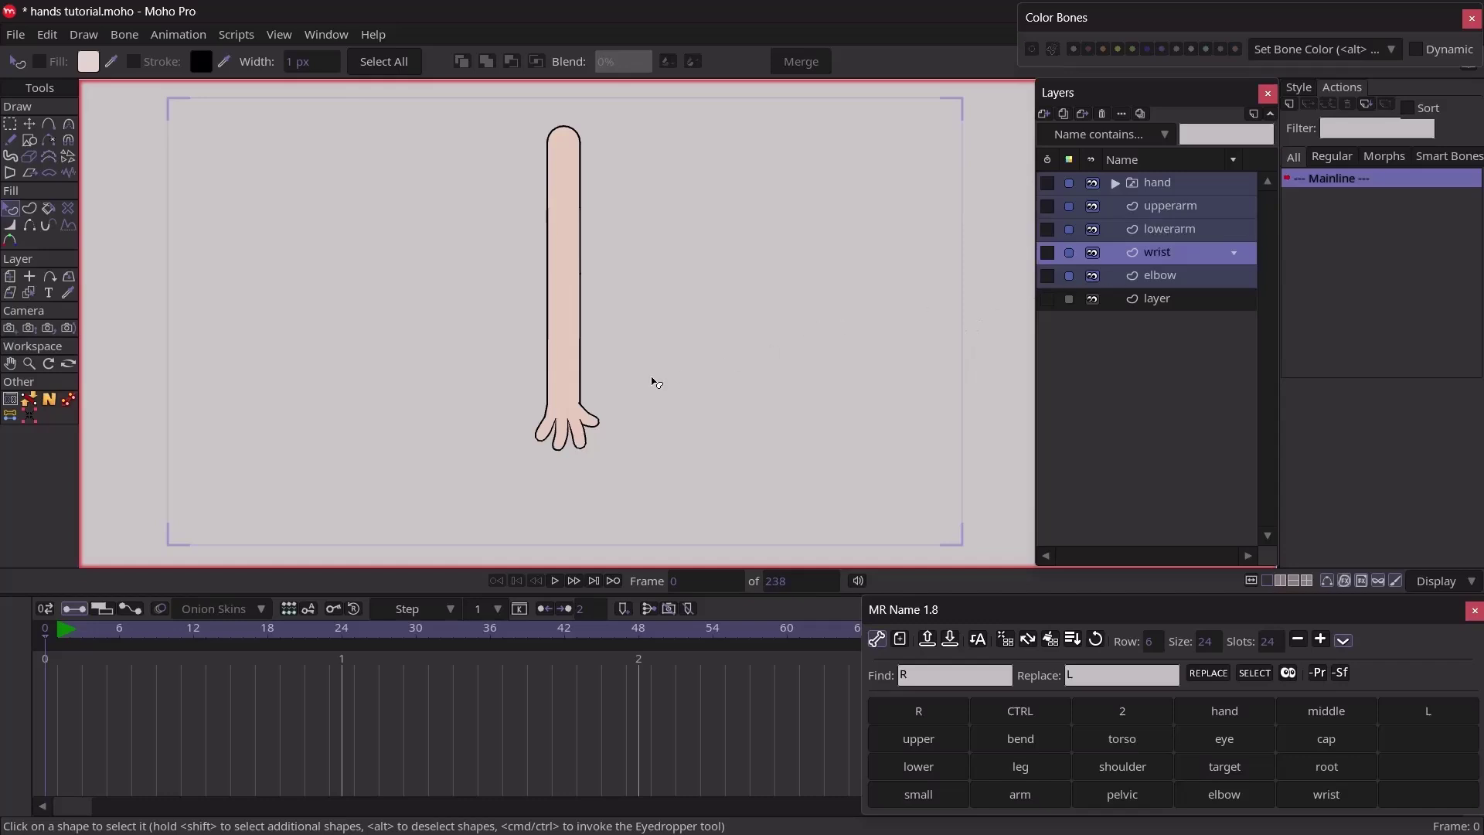
key("ctrl+a")
key("t")
left_click_drag(575, 419, 708, 398)
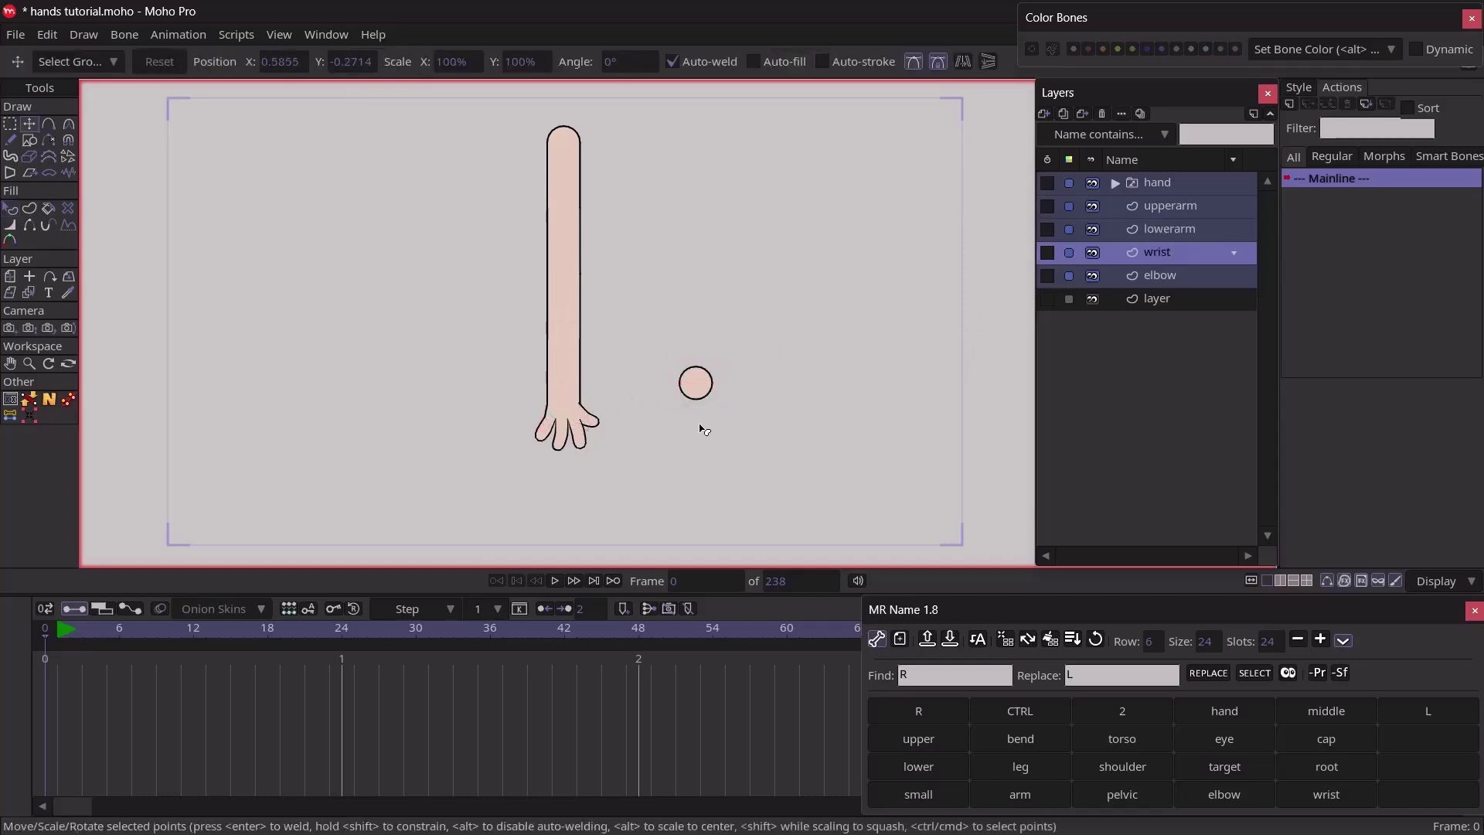
key("q")
Try moving the elbow layer's circle out beside the arm, and restore the arm parts
left_click(1149, 278)
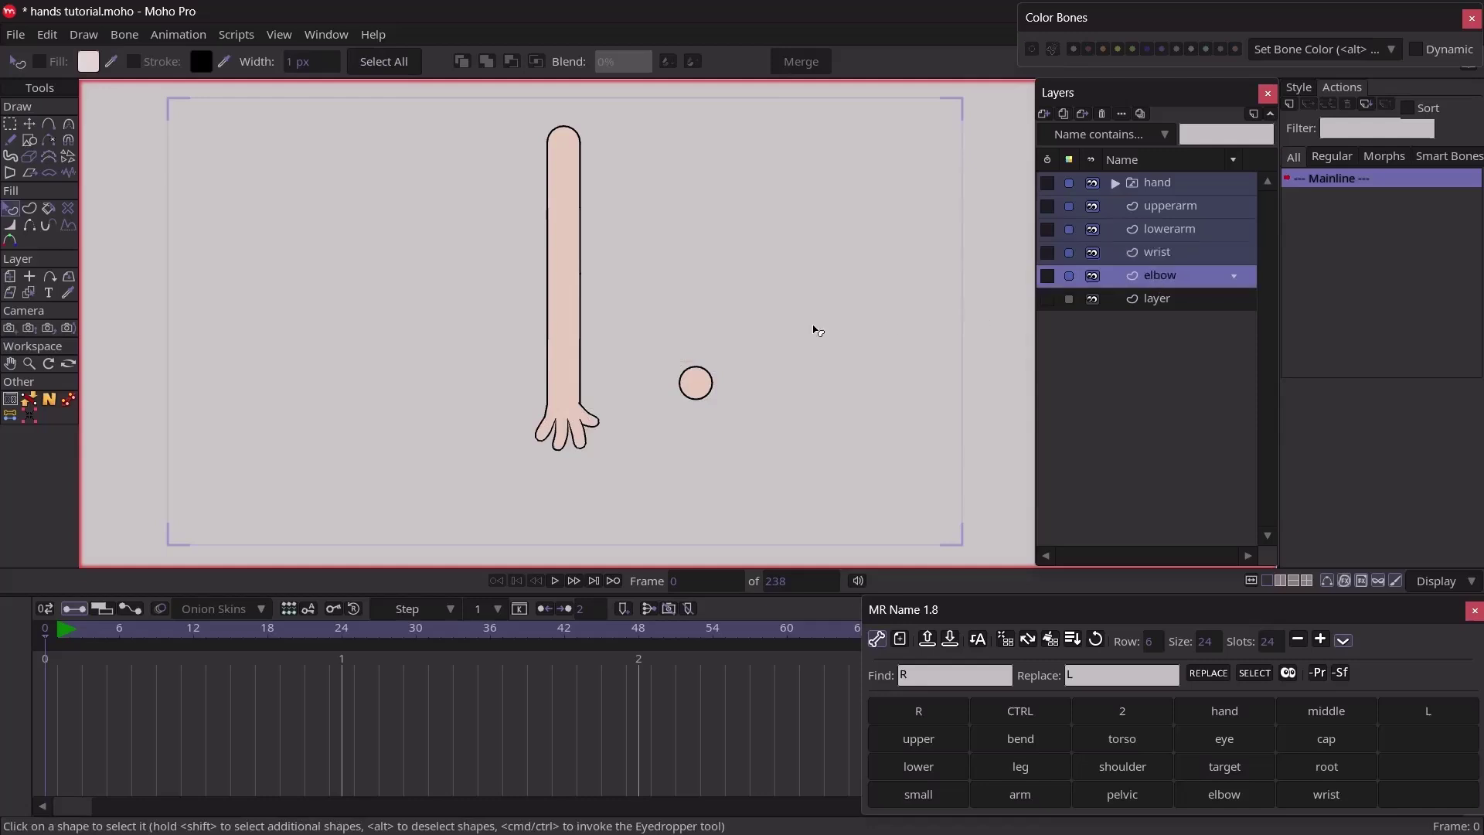
key("ctrl+a")
key("t")
left_click_drag(573, 290, 663, 286)
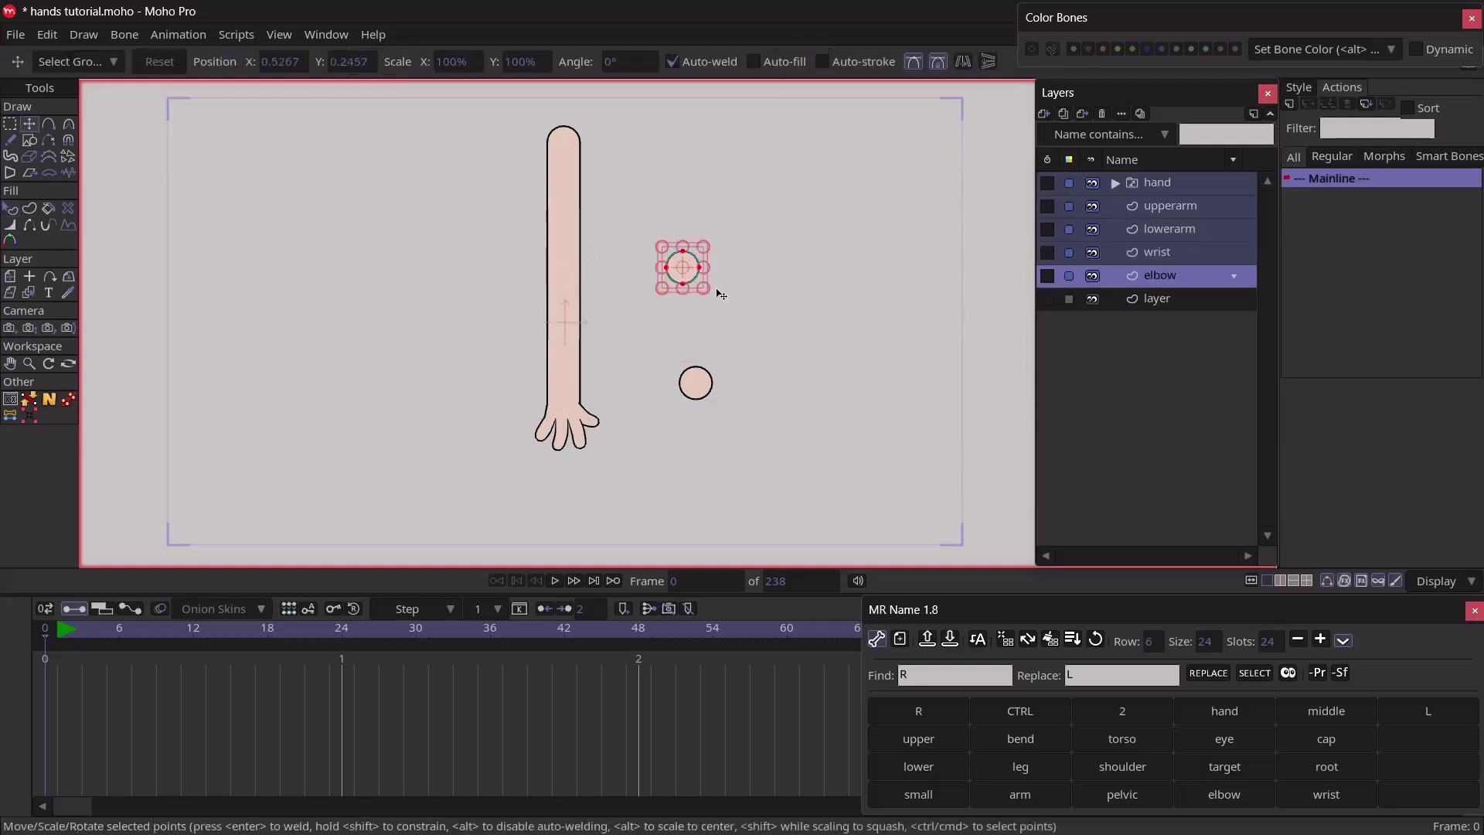
key("q")
left_click(710, 373)
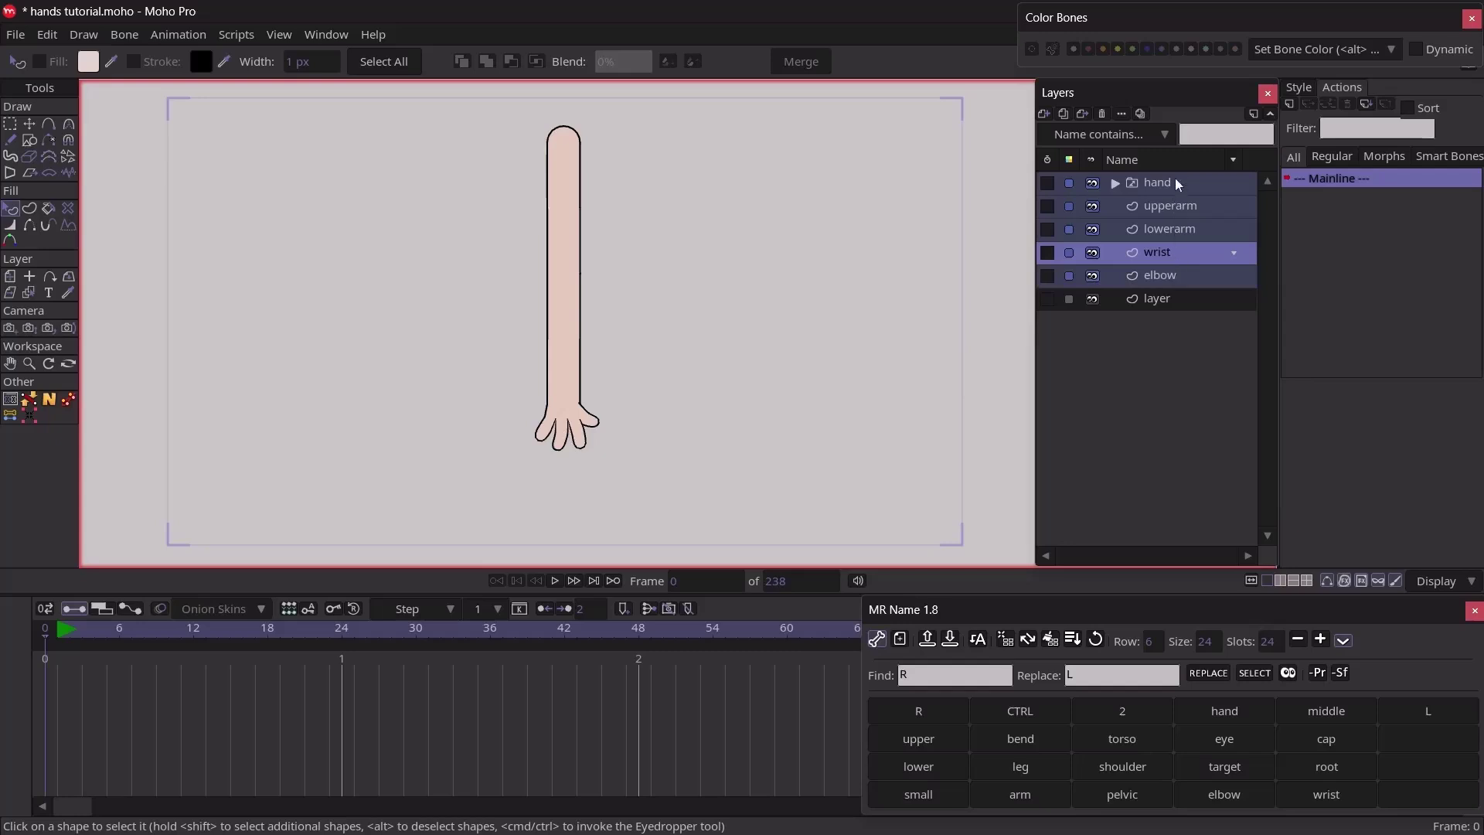
Group the hand, upperarm, lowerarm, wrist and elbow layers together in one new group layer
left_click(1173, 283)
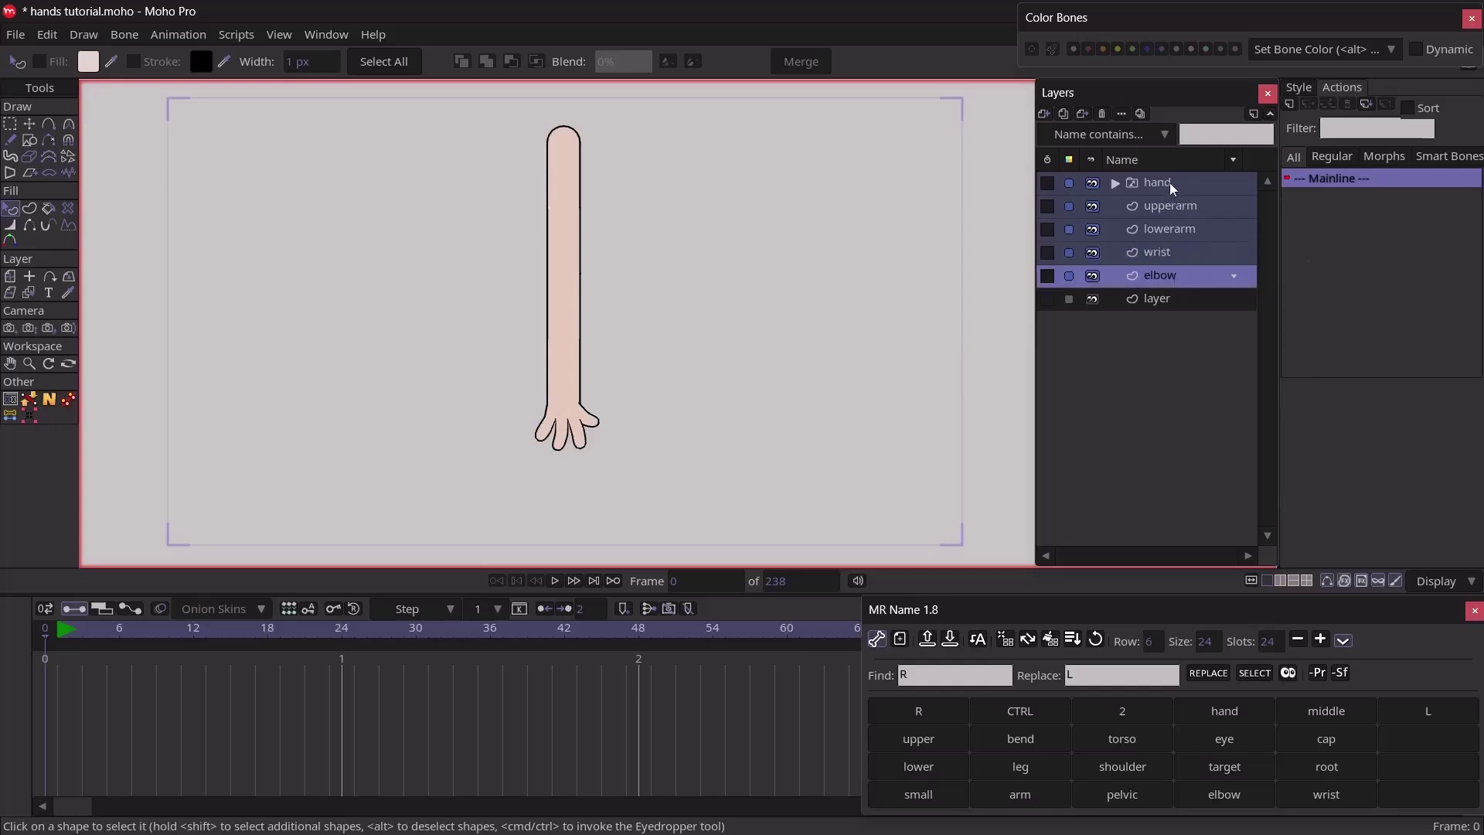
left_click(1172, 188)
right_click(1162, 184)
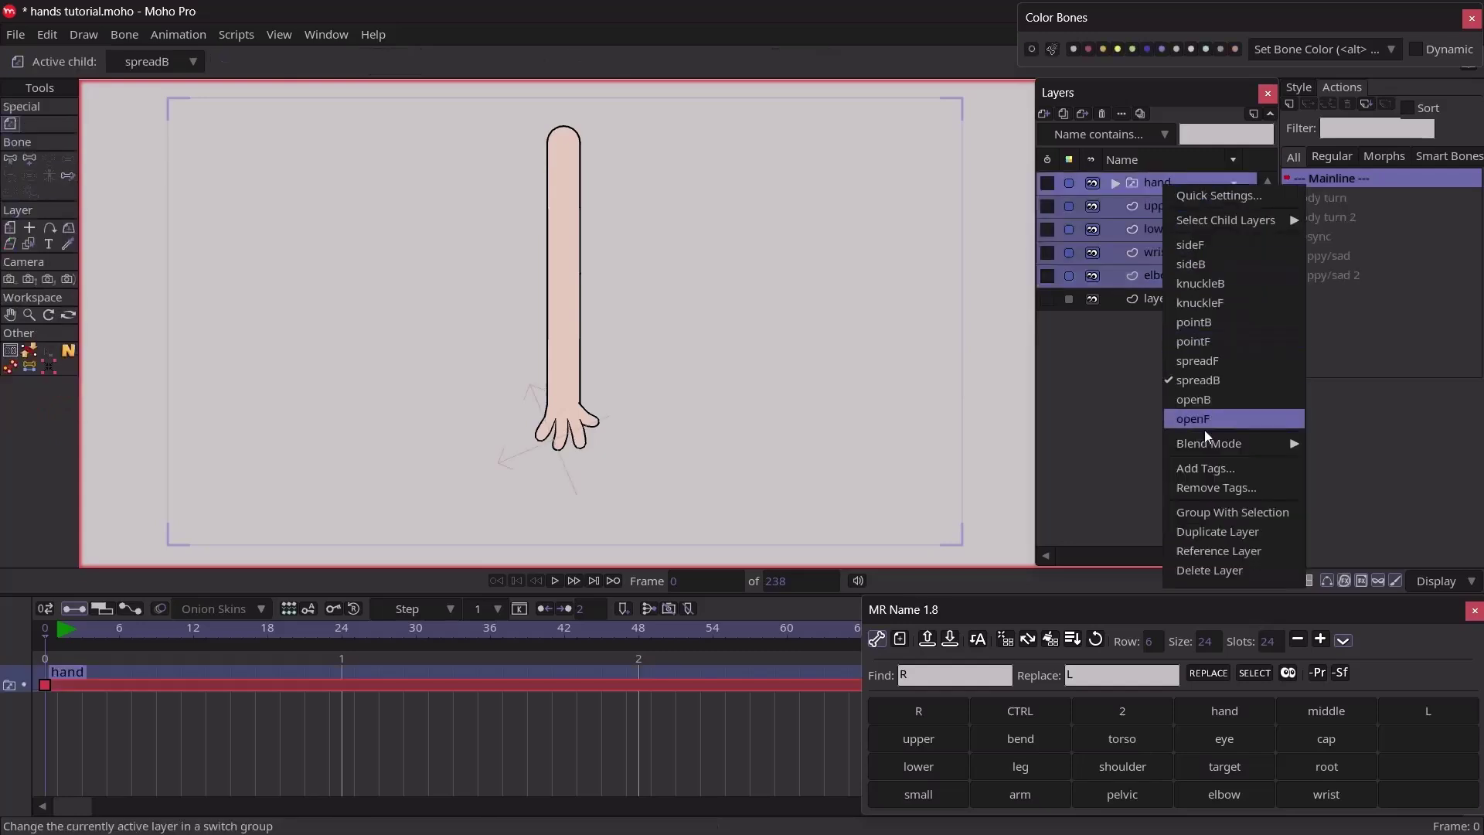
left_click(1210, 513)
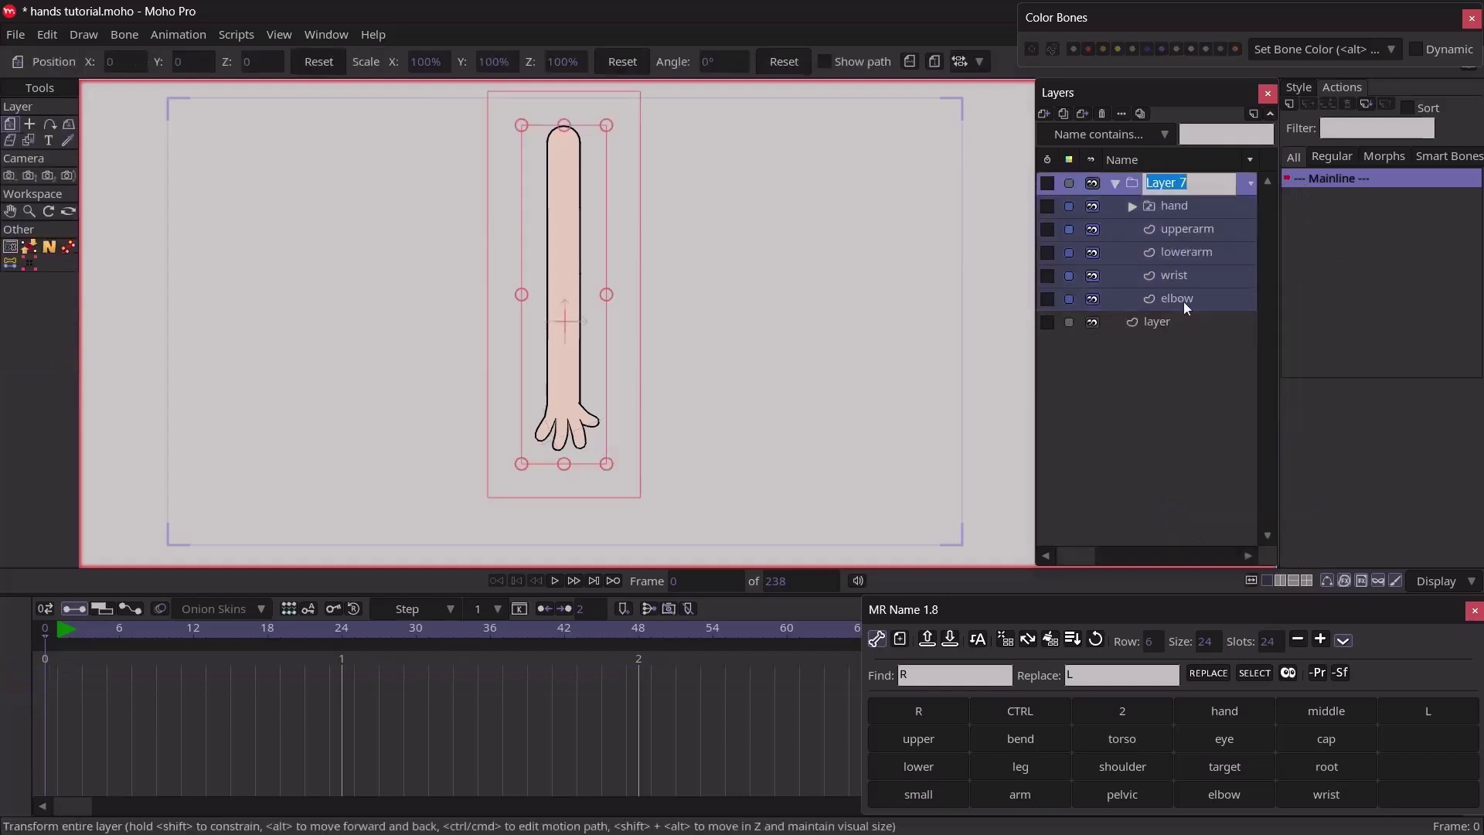
Name the new group layer armbone and convert it to a bone layer
key("BackSpace")
right_click(1185, 188)
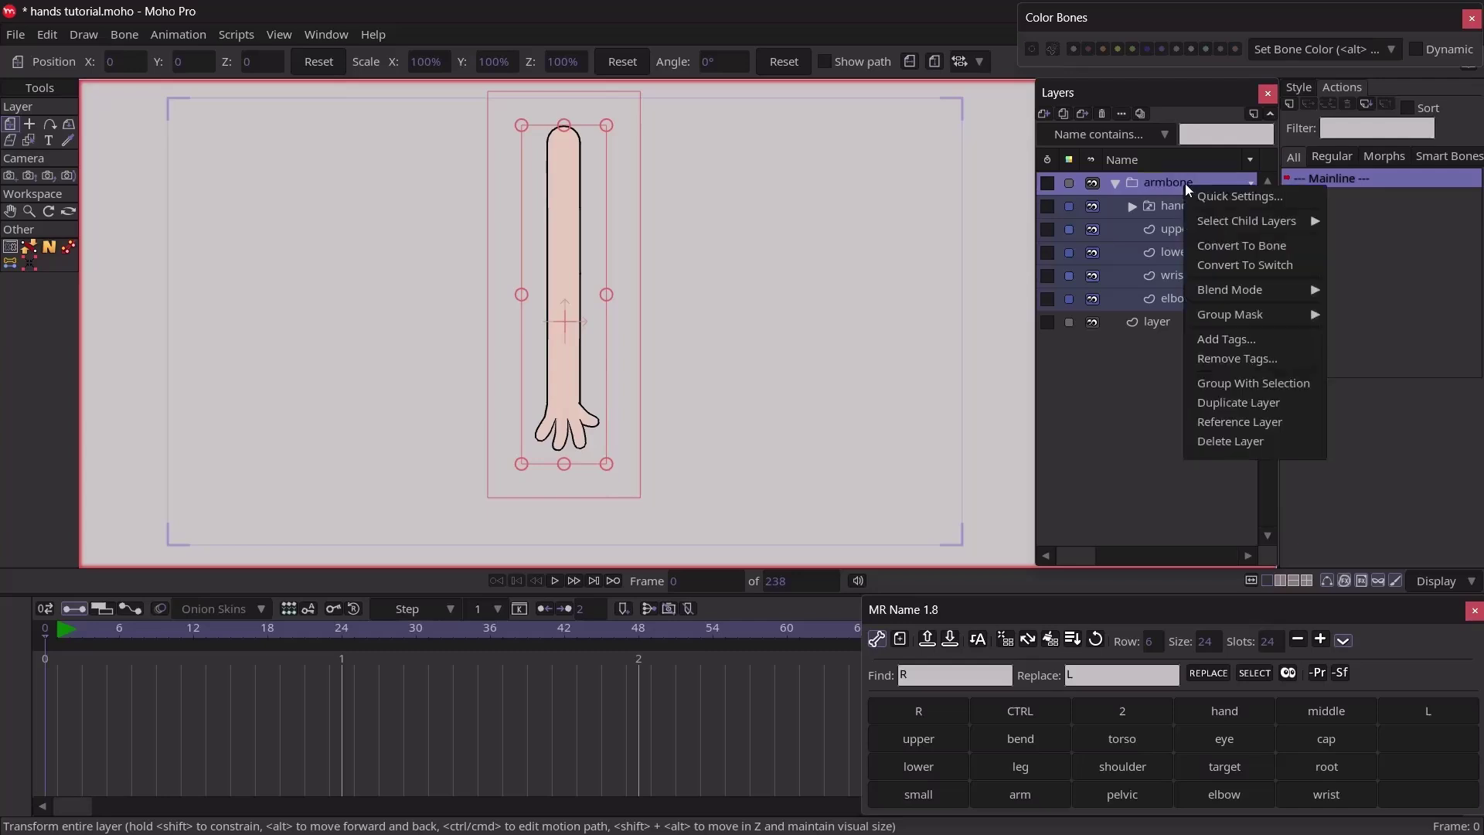
left_click(1222, 247)
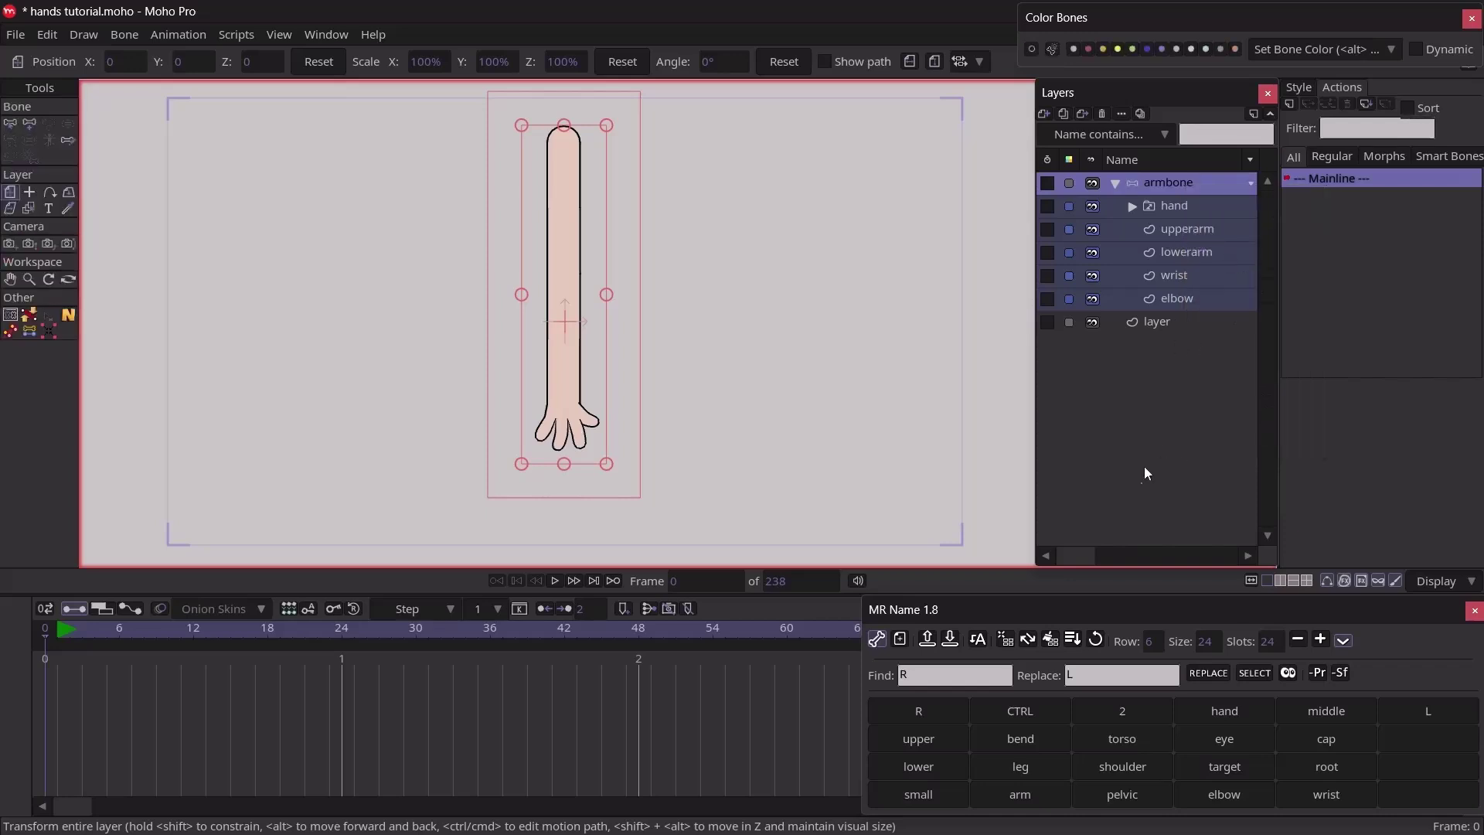
Create a bone running from the shoulder-end points to the elbow-end points of the upperarm shape
left_click(28, 333)
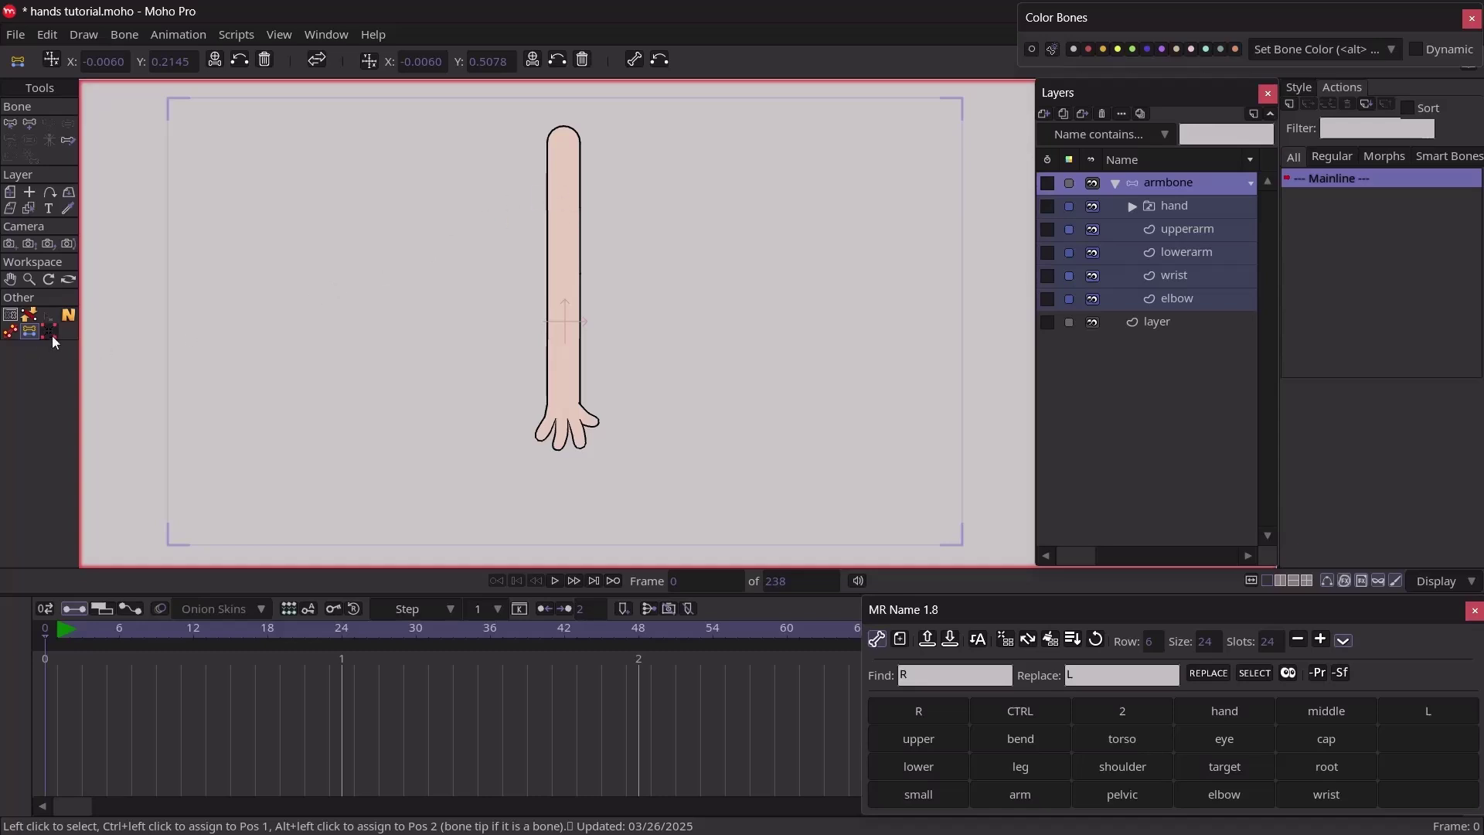
left_click(566, 198)
key("Return")
left_click_drag(527, 138, 606, 152)
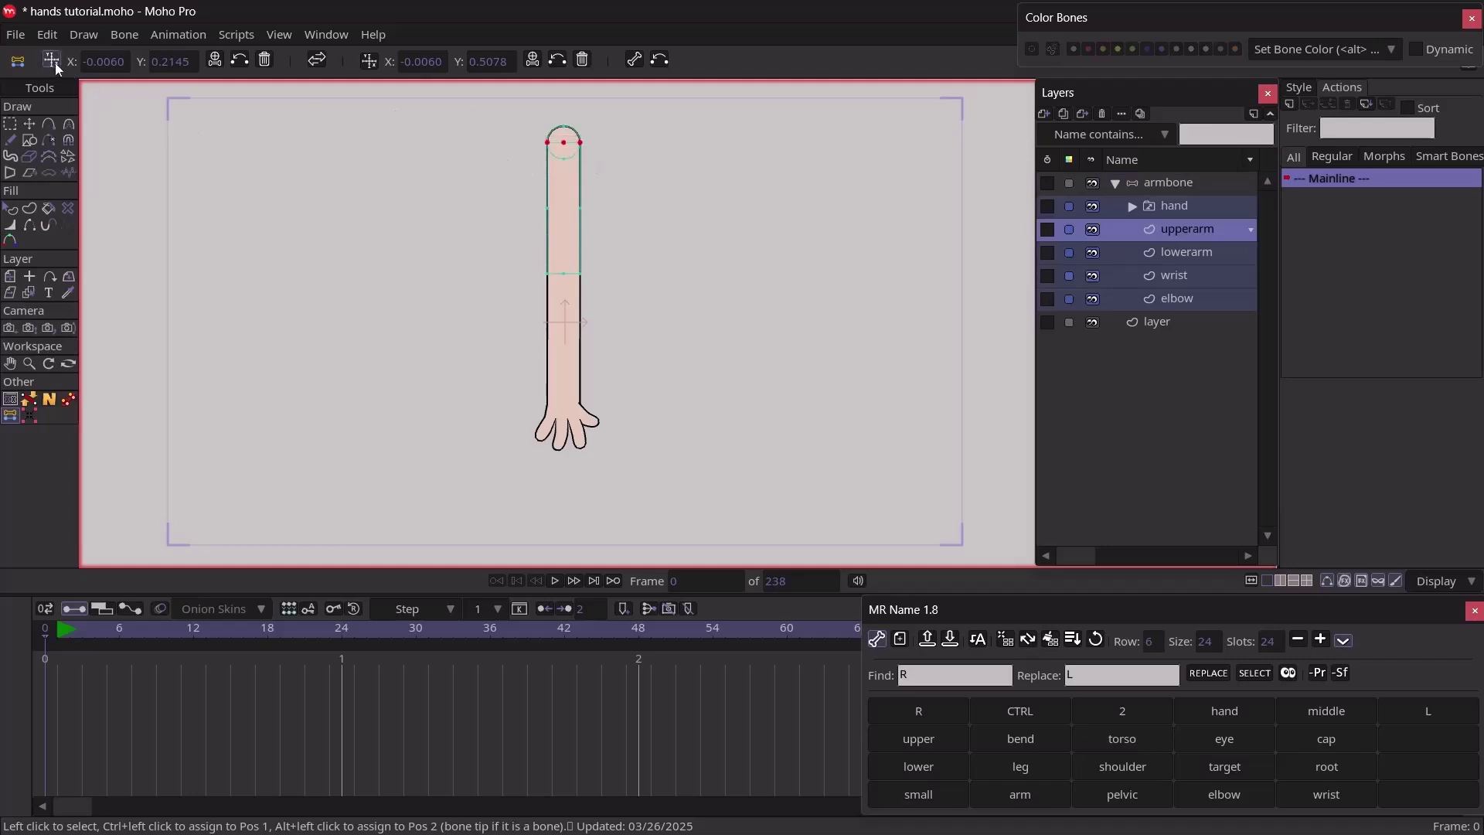
left_click_drag(515, 262, 603, 286)
left_click(633, 60)
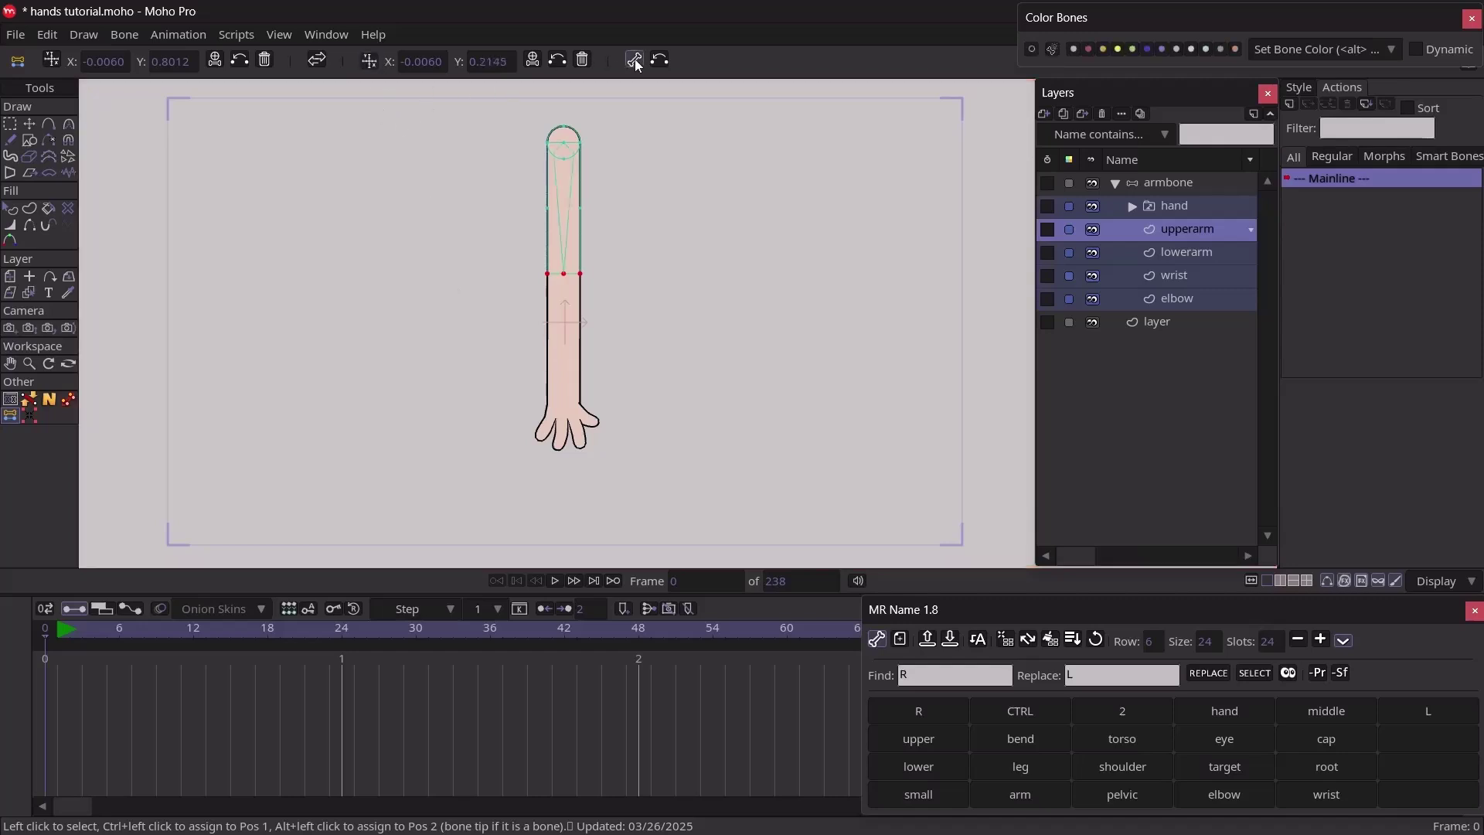
Create a bone in the lowerarm shape from its elbow-end points to its wrist-end points
right_click(561, 354, "alt")
left_click(616, 372)
left_click_drag(520, 258, 606, 294)
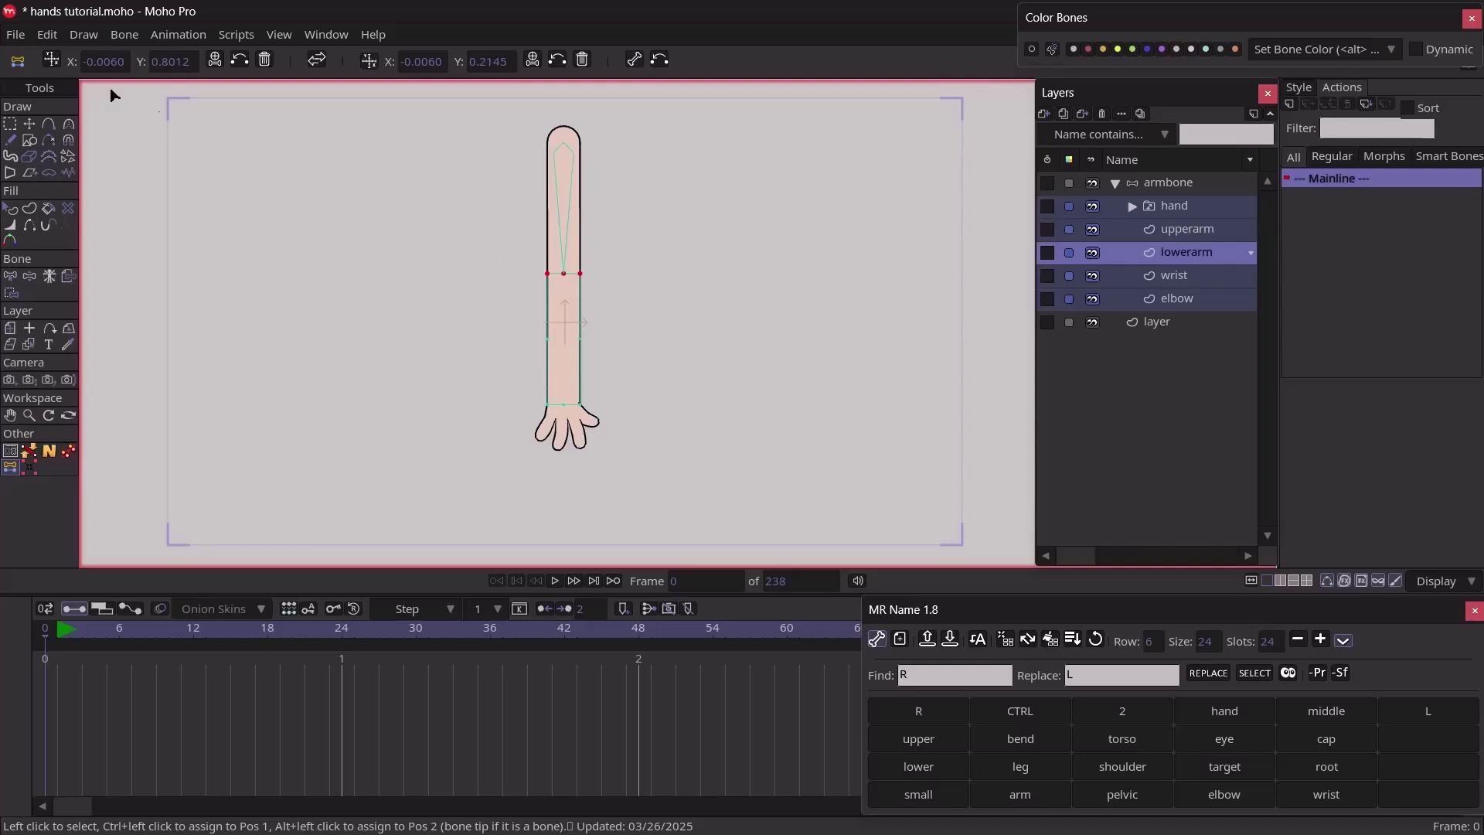
left_click(51, 61)
left_click(370, 64)
left_click(639, 61)
On the armbone layer, add a hand bone as a child of the forearm bone, from the wrist to just past the fingertips
left_click(1178, 184)
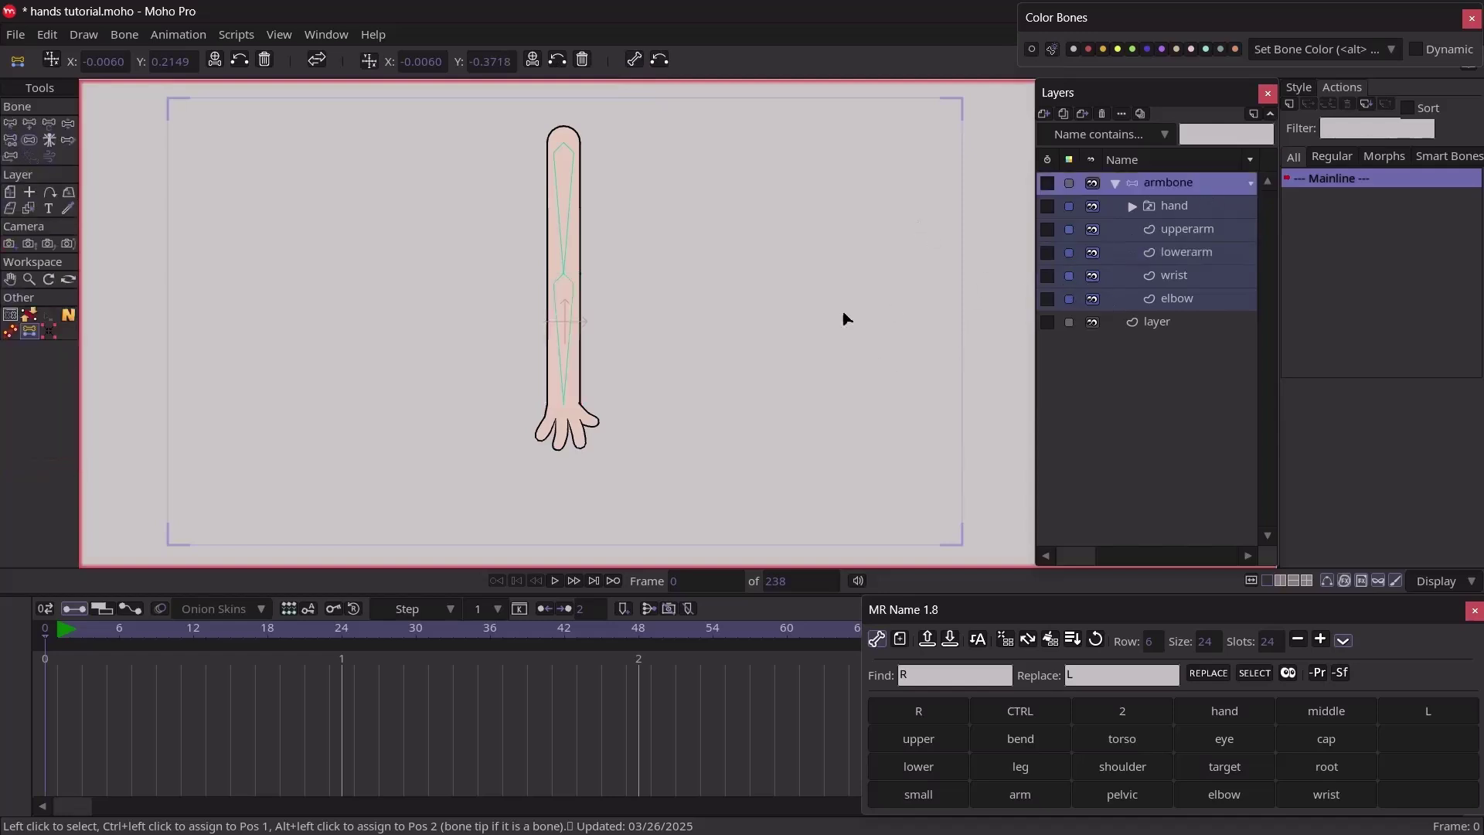
key("z")
left_click(569, 359)
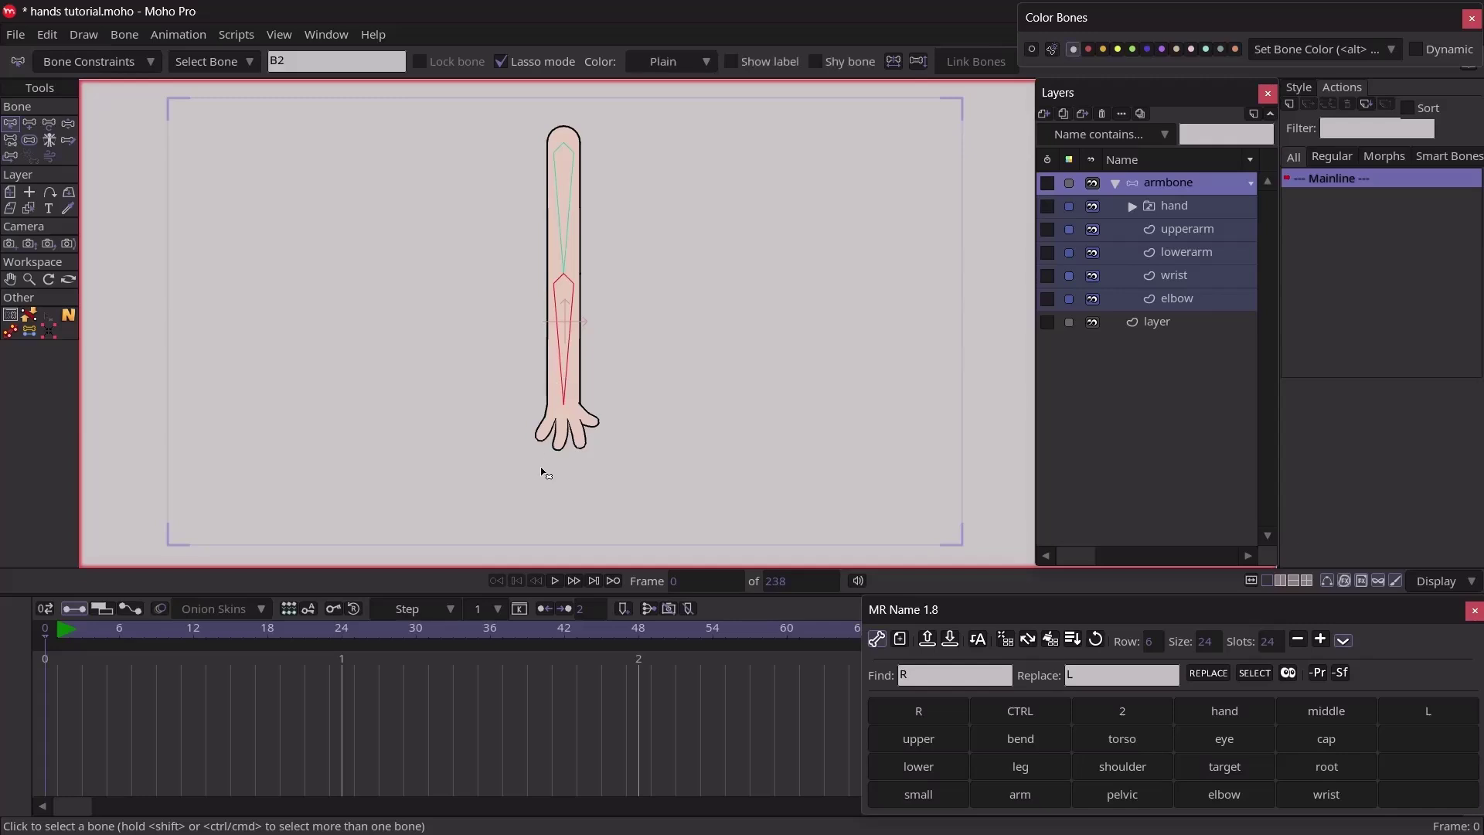
key("a")
left_click_drag(563, 407, 563, 464)
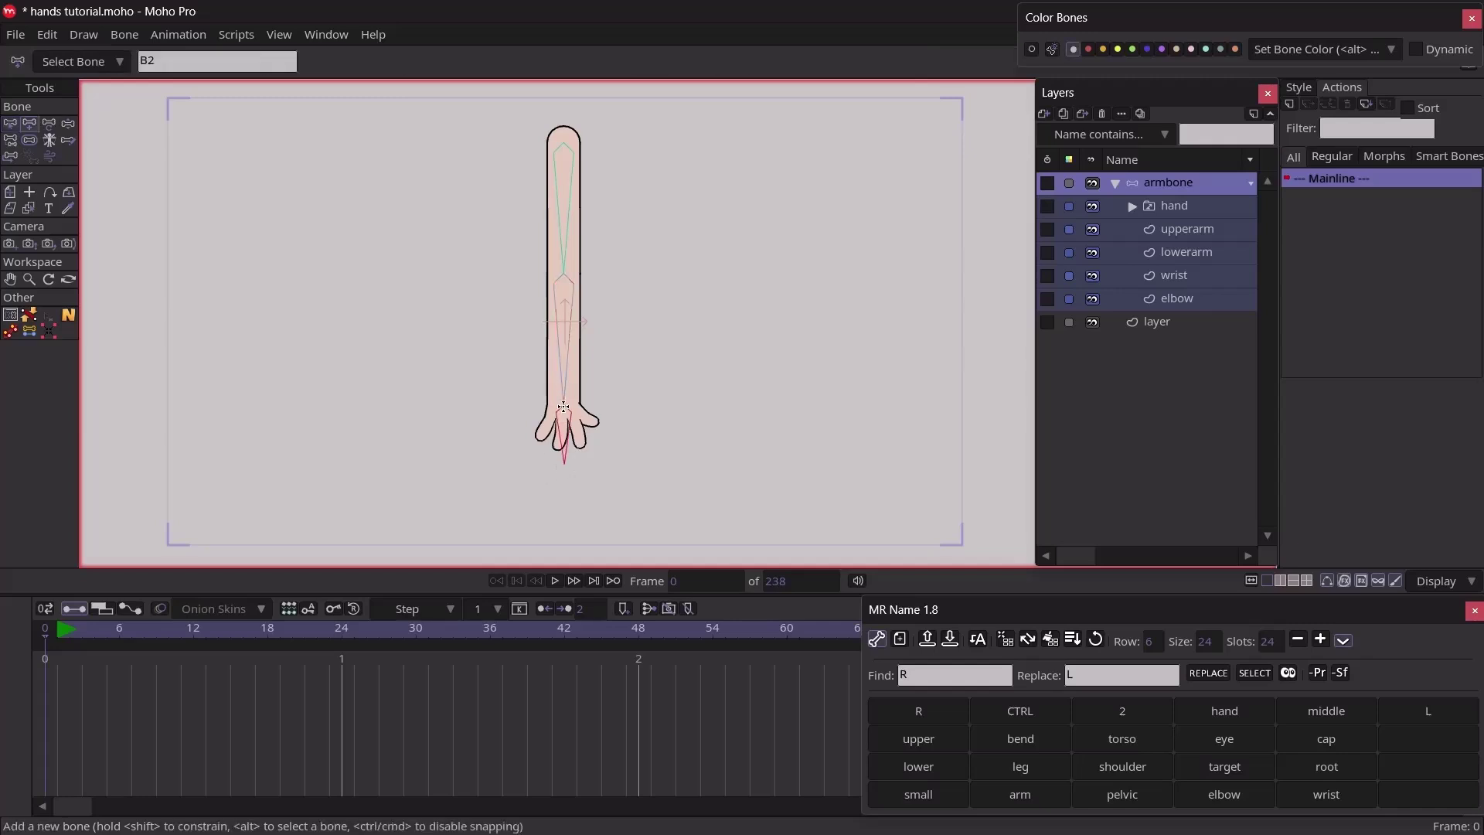
left_click_drag(563, 407, 564, 471)
key("z")
left_click(639, 499)
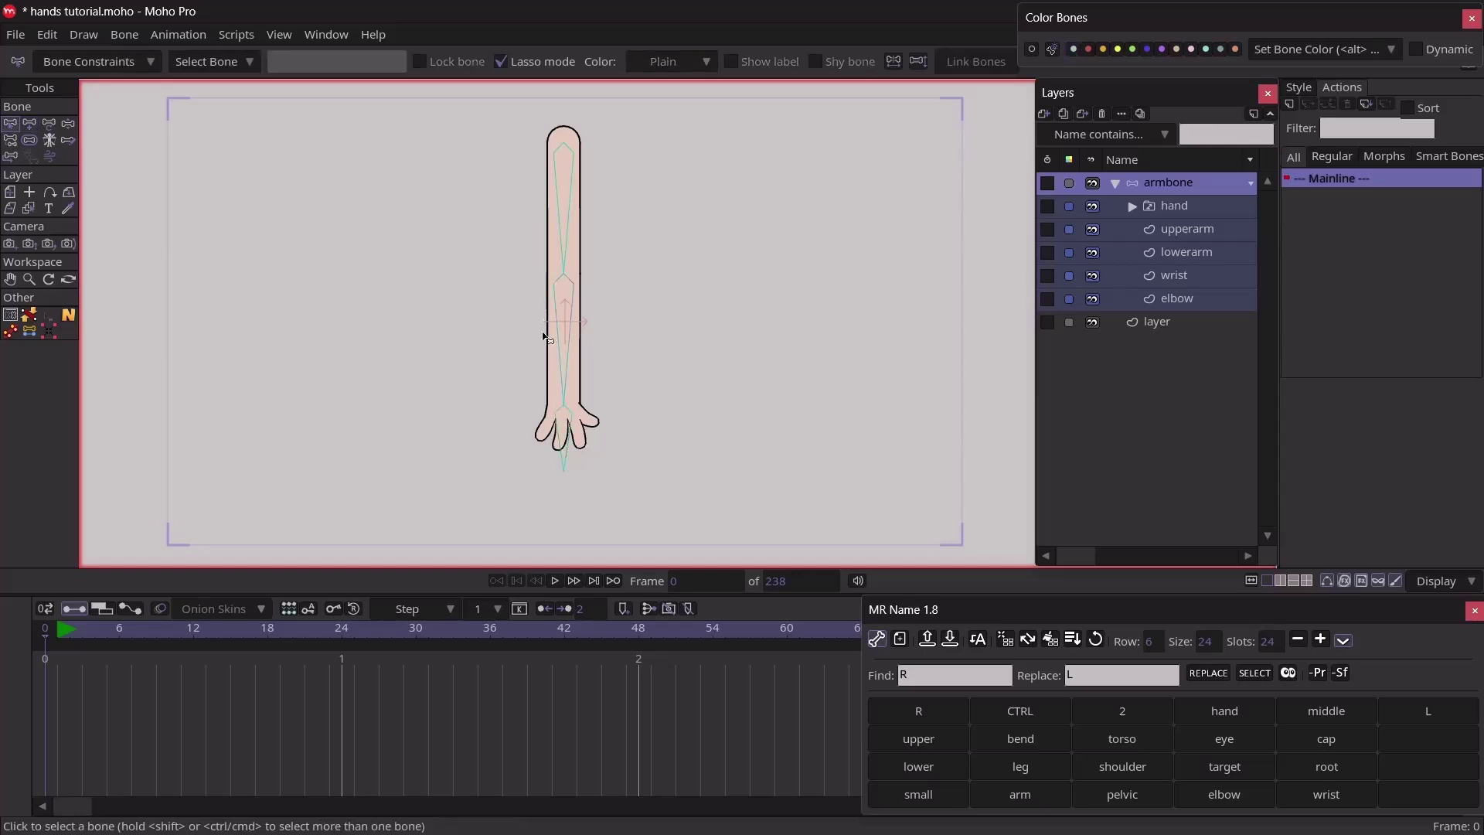
Parent the forearm bone to the upper arm bone
left_click(571, 300)
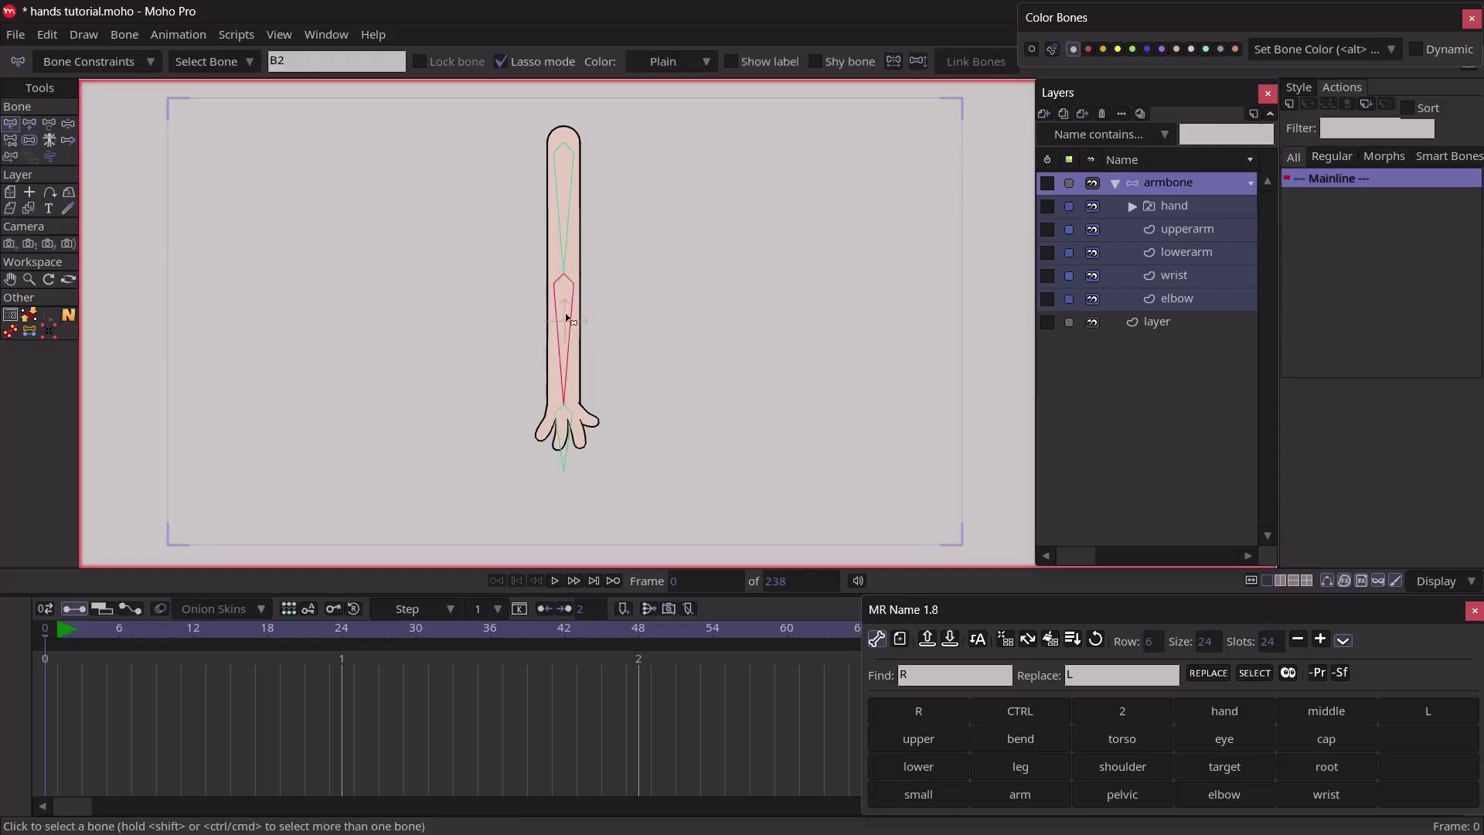
key("p")
left_click(565, 240)
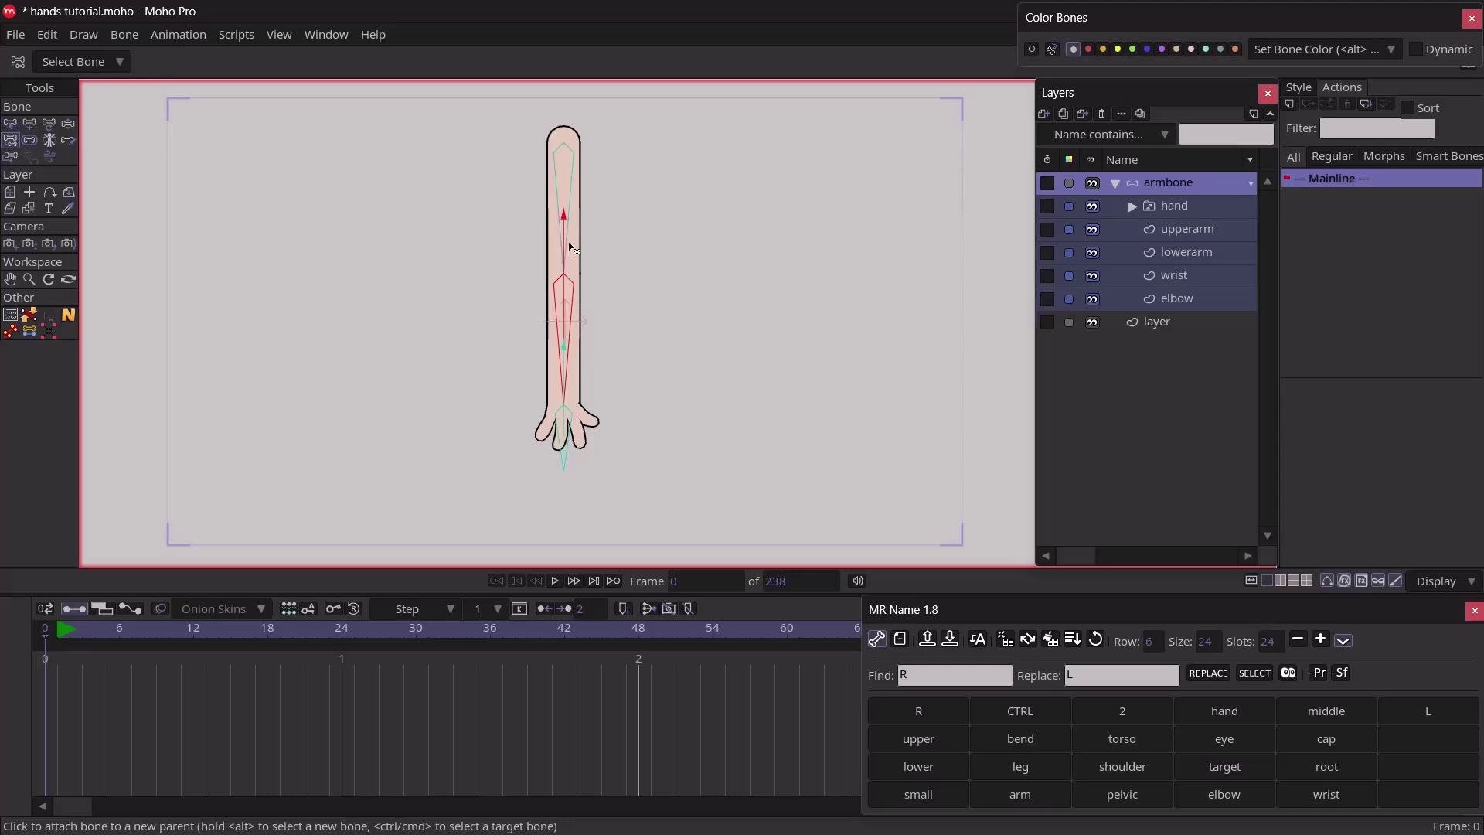
key("b")
left_click(655, 340)
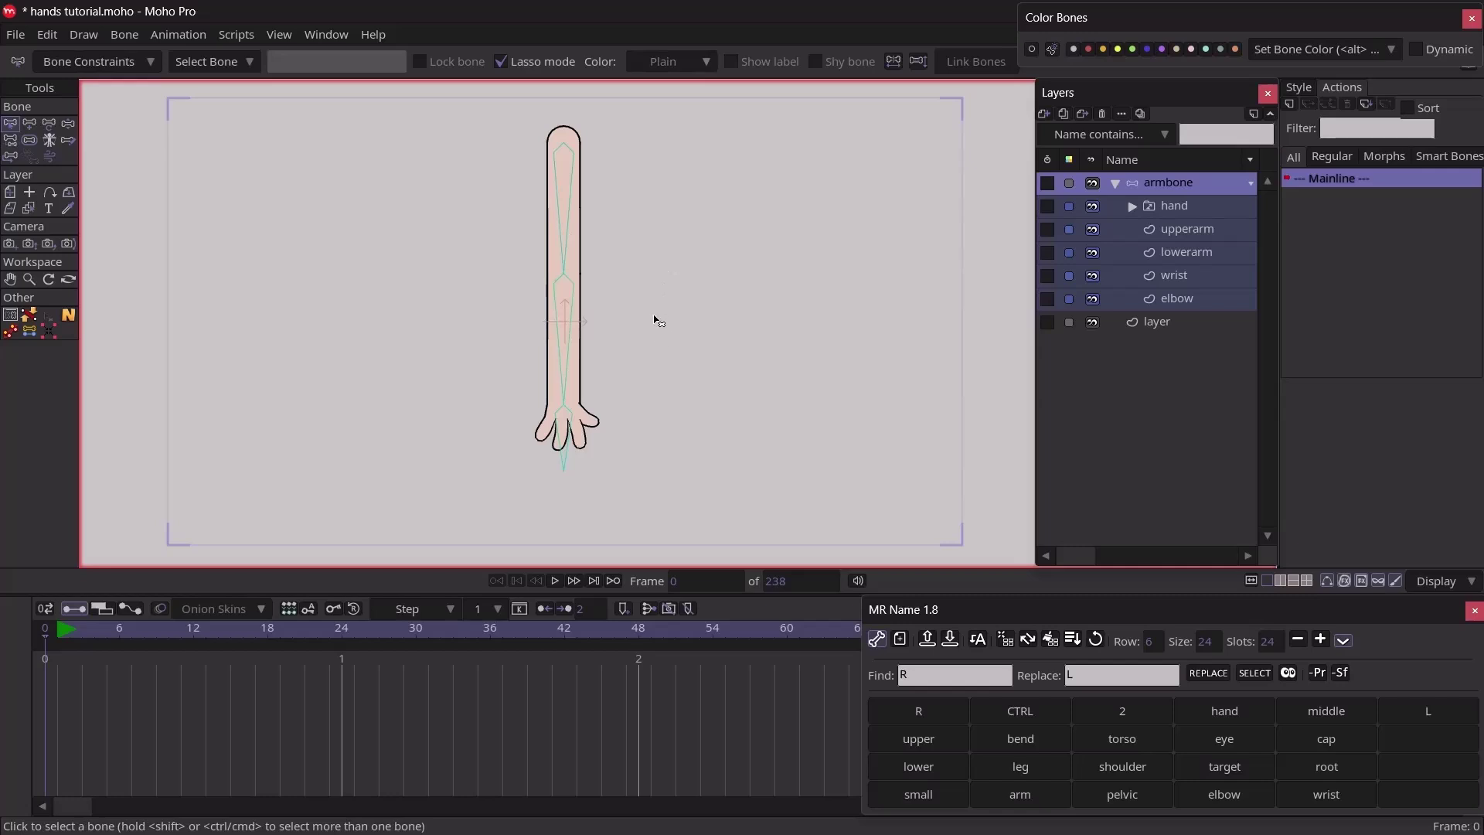
Name the three arm bones upperarm, lowerarm and hand, going from shoulder to fingers
left_click(568, 246)
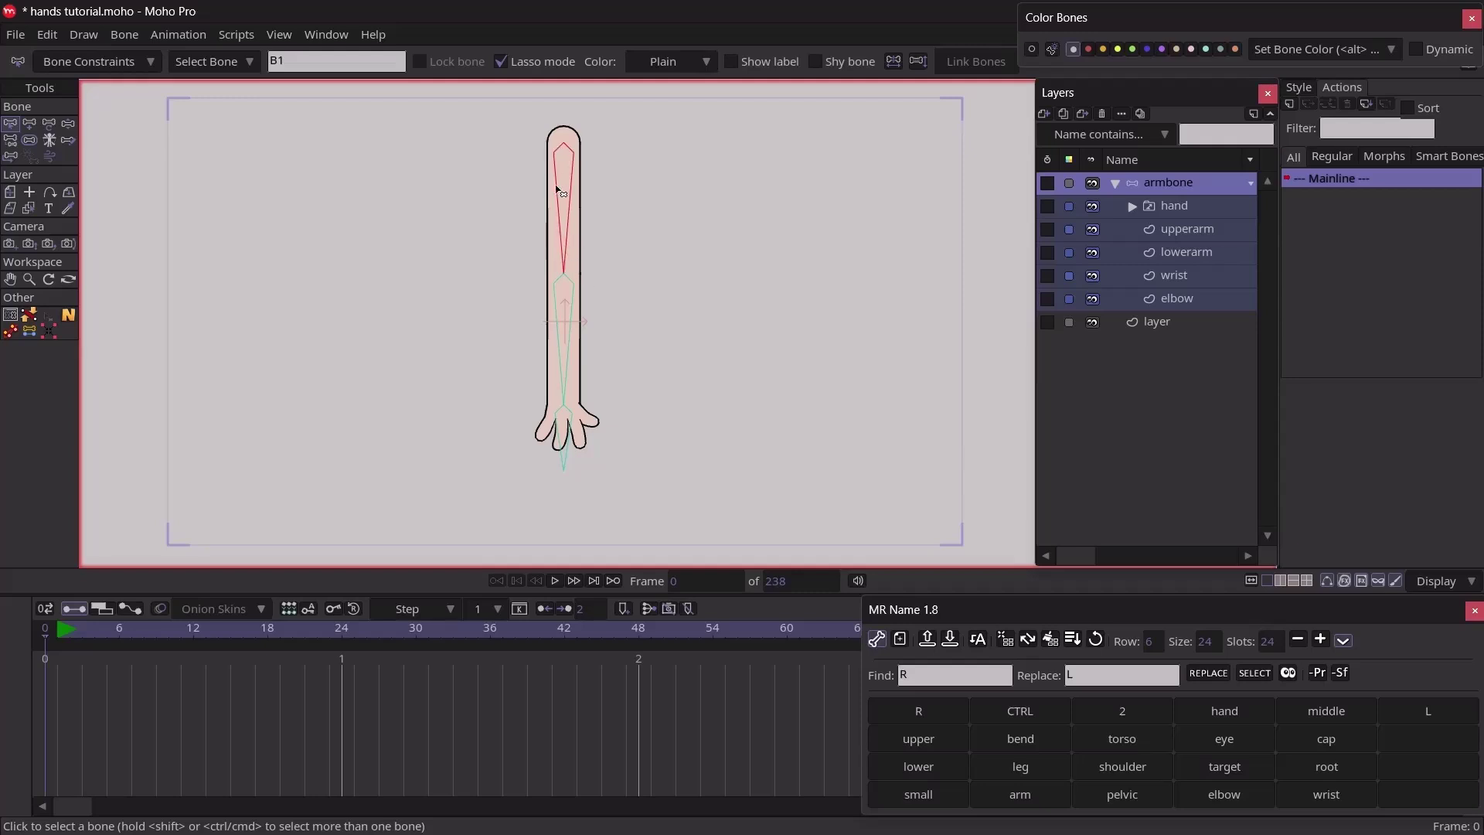
left_click(928, 744)
left_click(999, 790)
left_click(567, 367)
left_click(927, 767)
left_click(1012, 794)
left_click(562, 430)
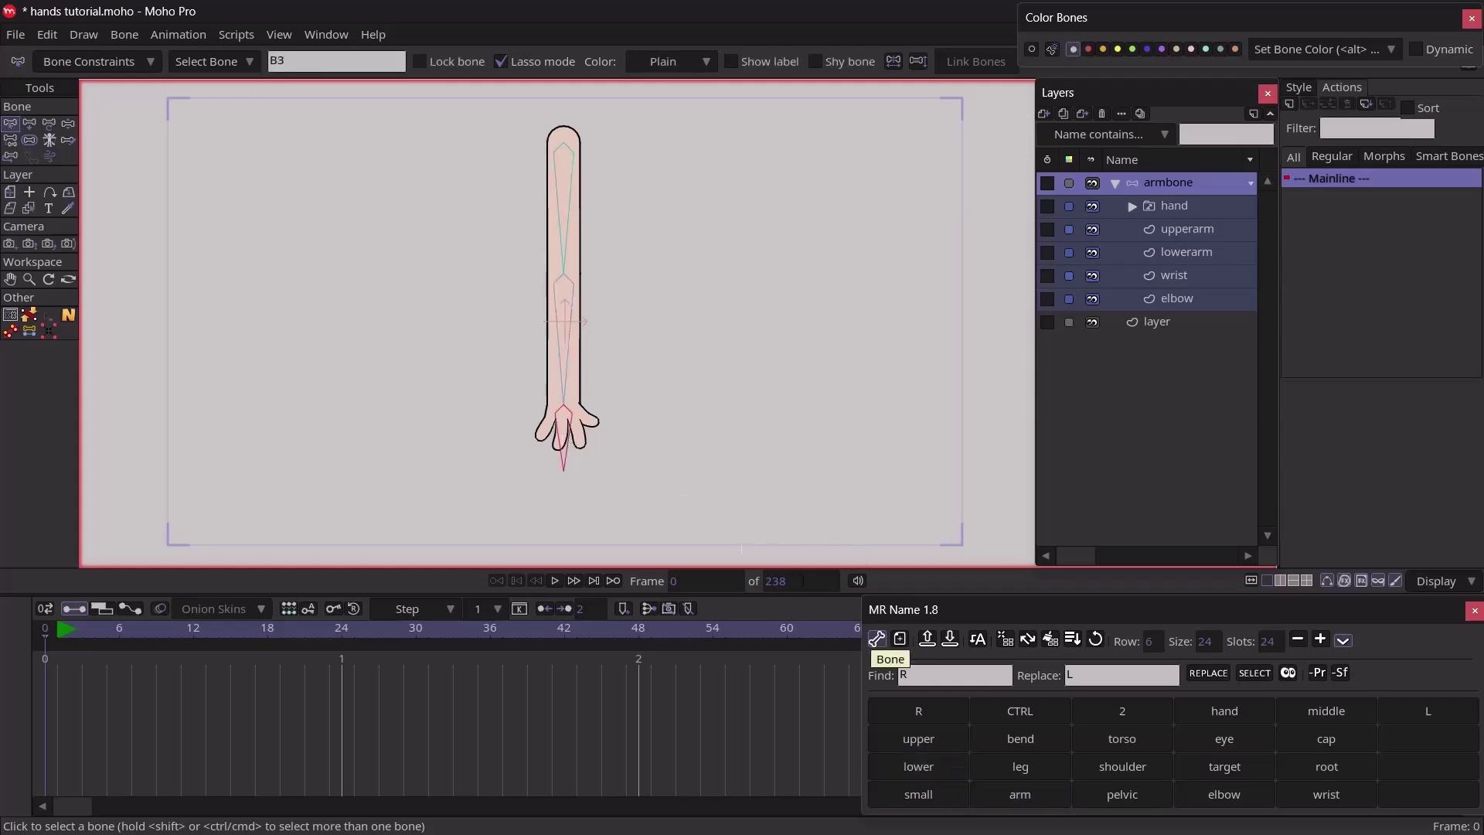
left_click(721, 266)
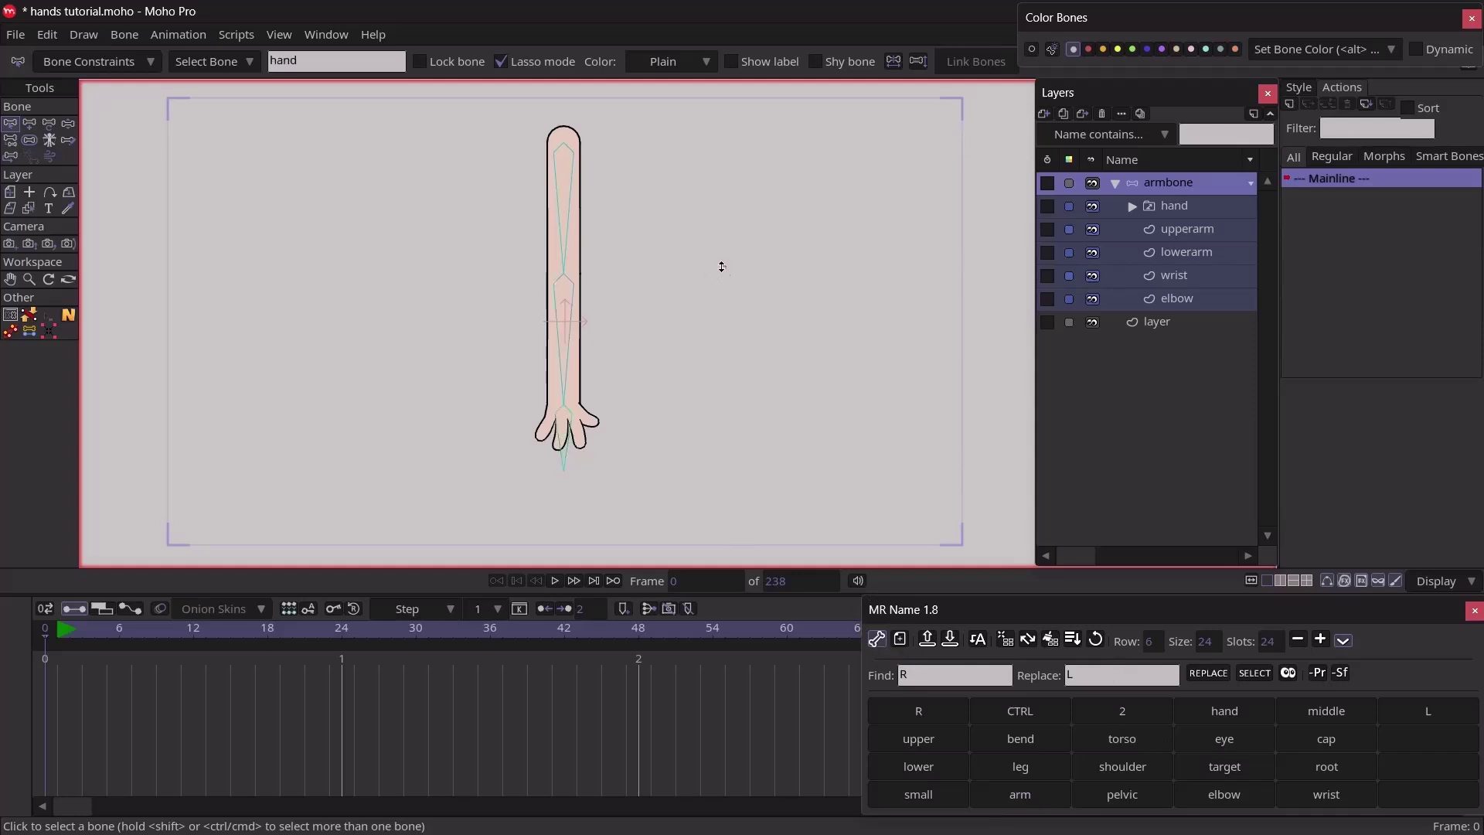
Add a horizontal bone extending sideways from the top of the arm and name it shoulder
key("a")
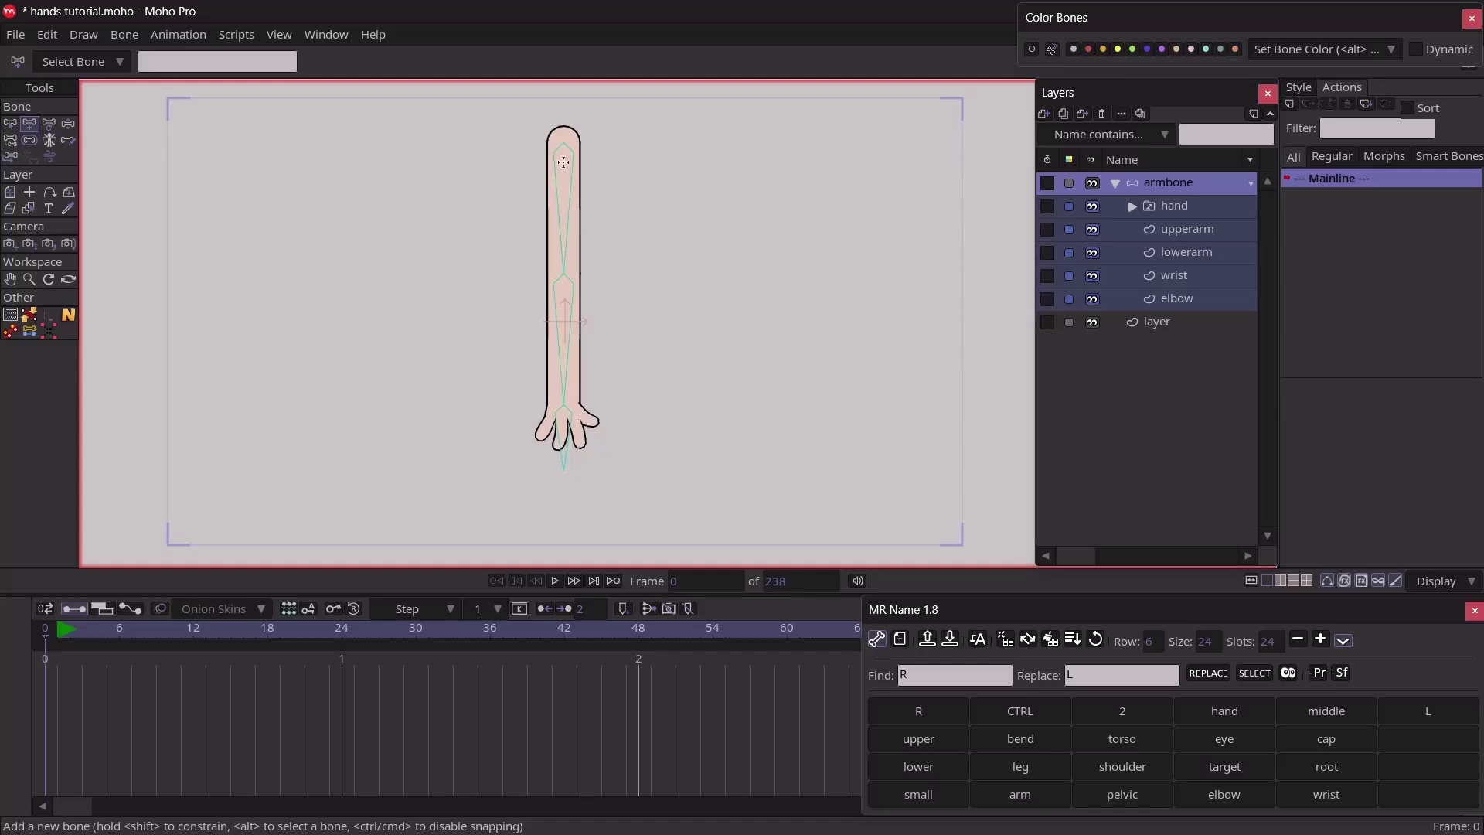
left_click_drag(564, 144, 661, 142)
key("b")
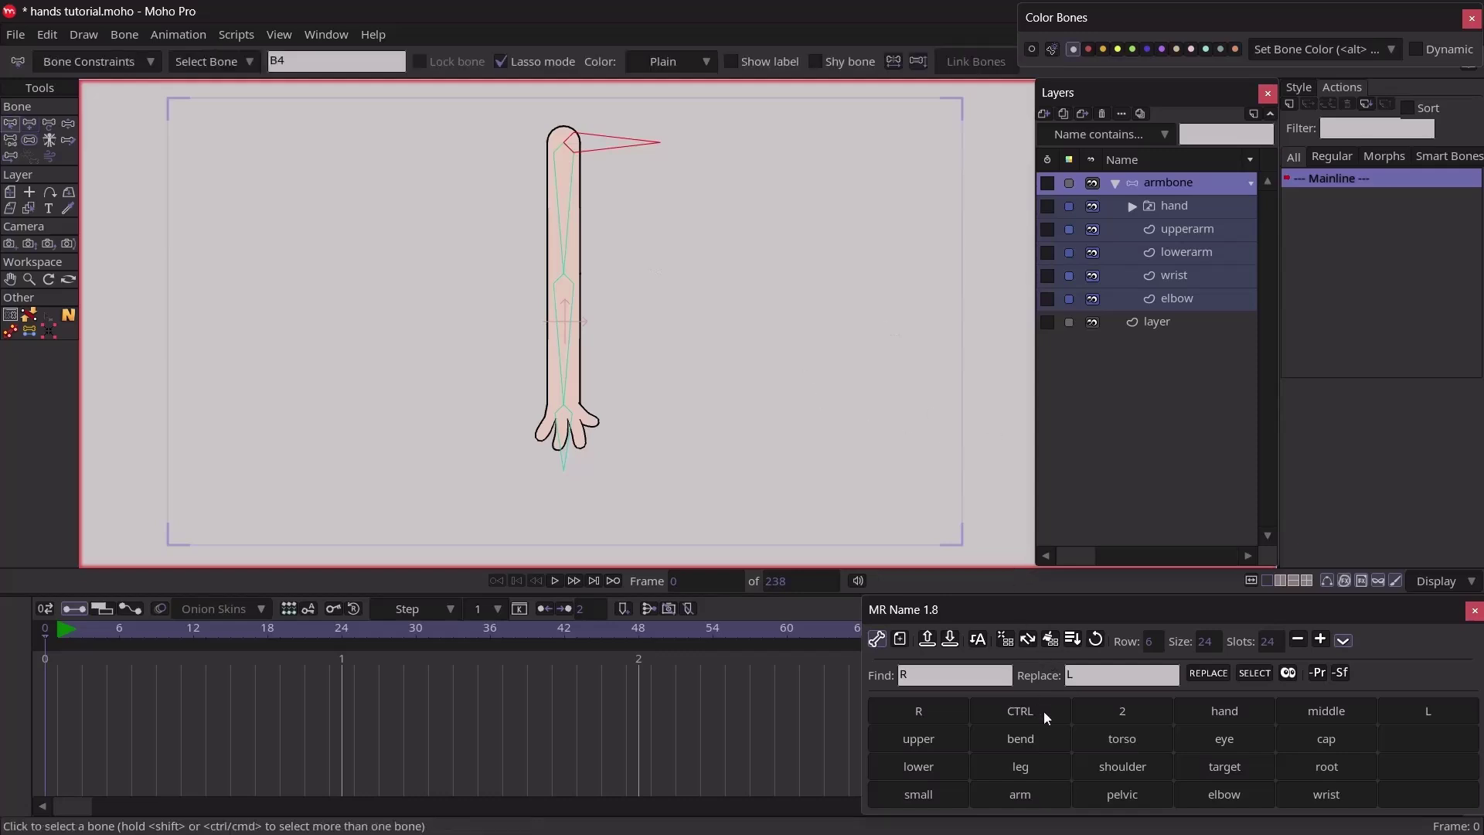
left_click(1111, 768)
Parent the upperarm bone to the shoulder bone
left_click(563, 211)
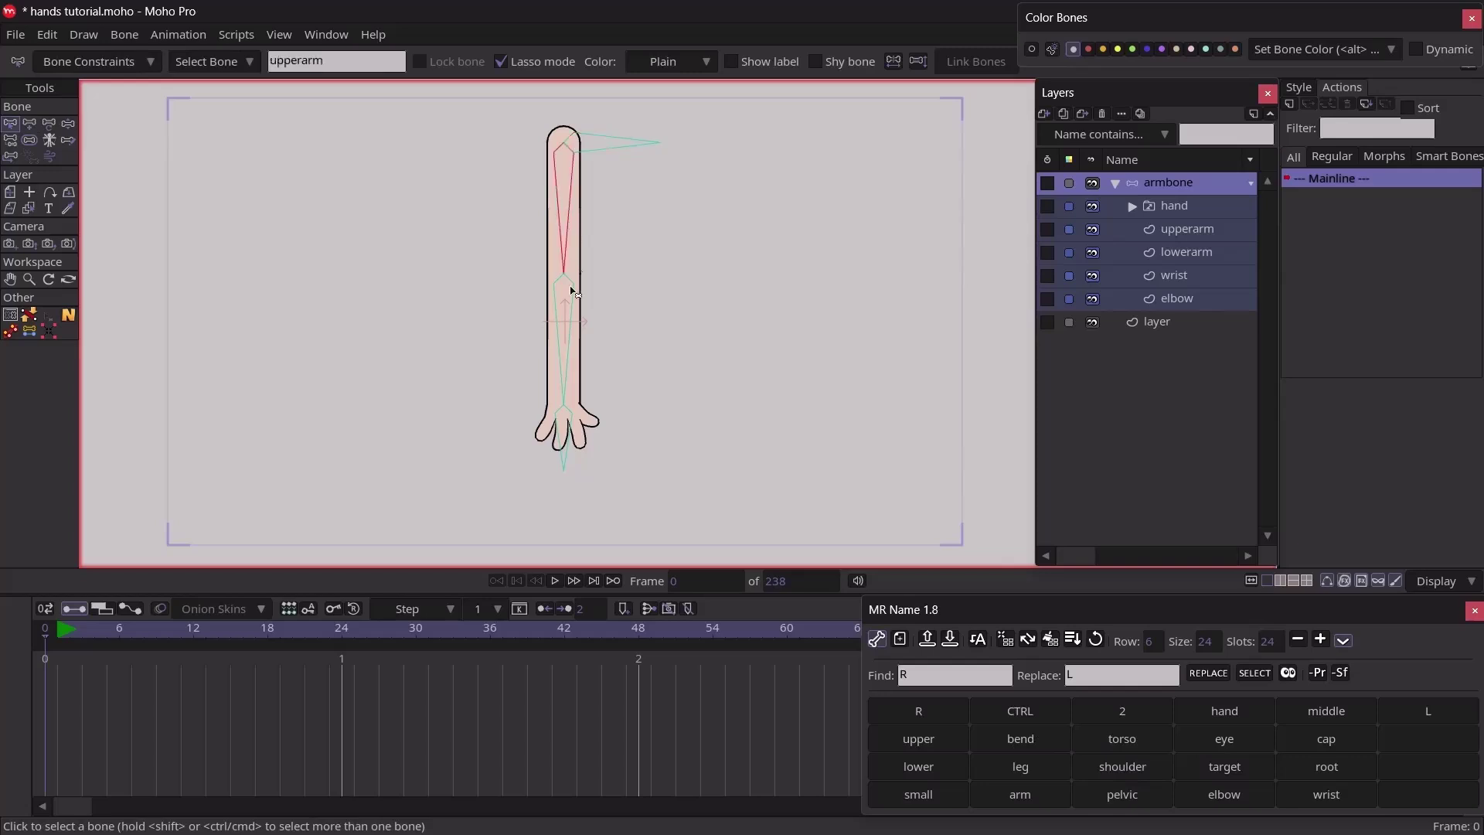
key("p")
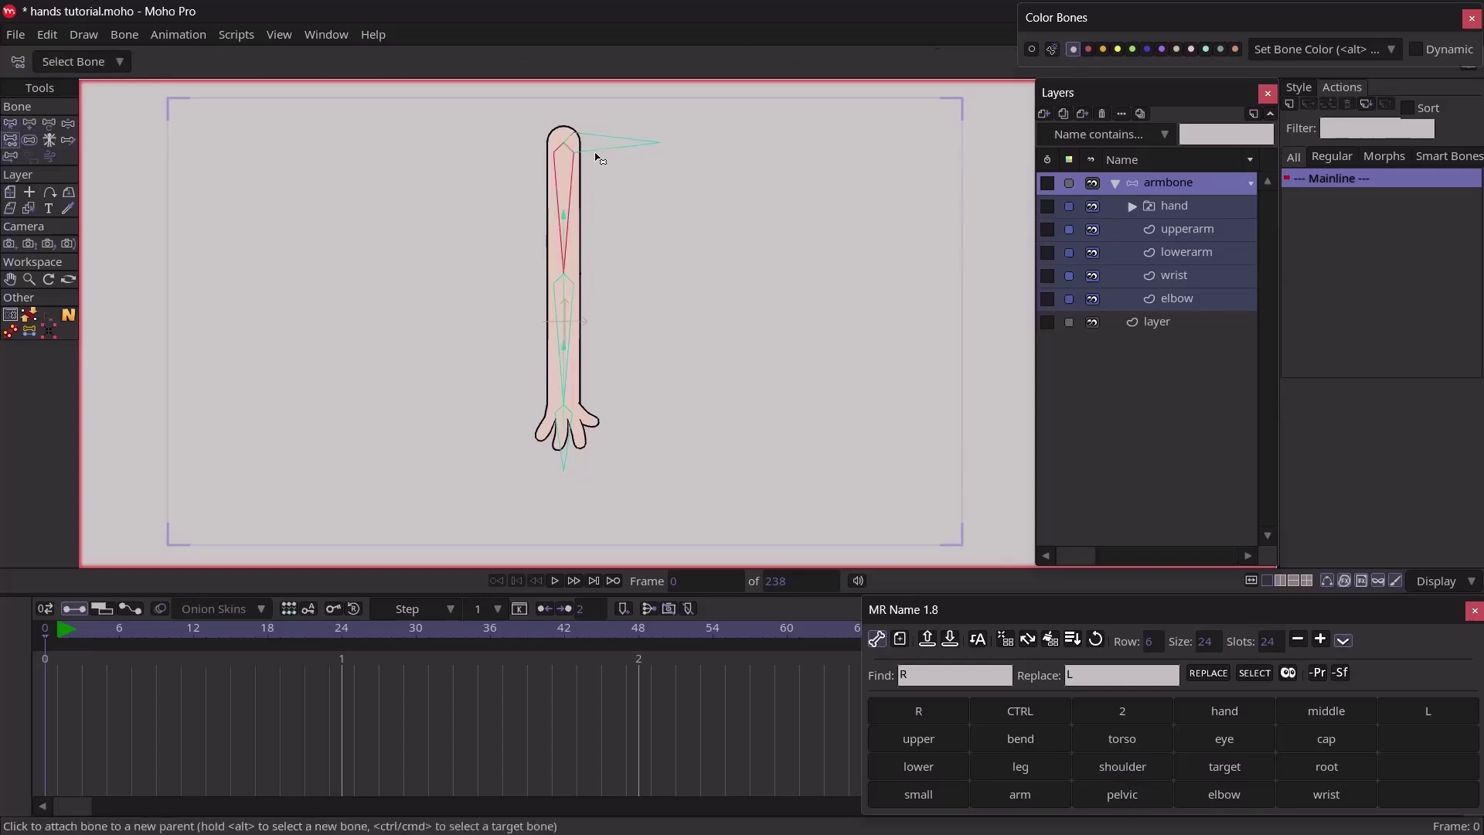
key("b")
left_click(648, 221)
Set the shoulder bone's constraints to be ignored by IK
left_click(624, 148)
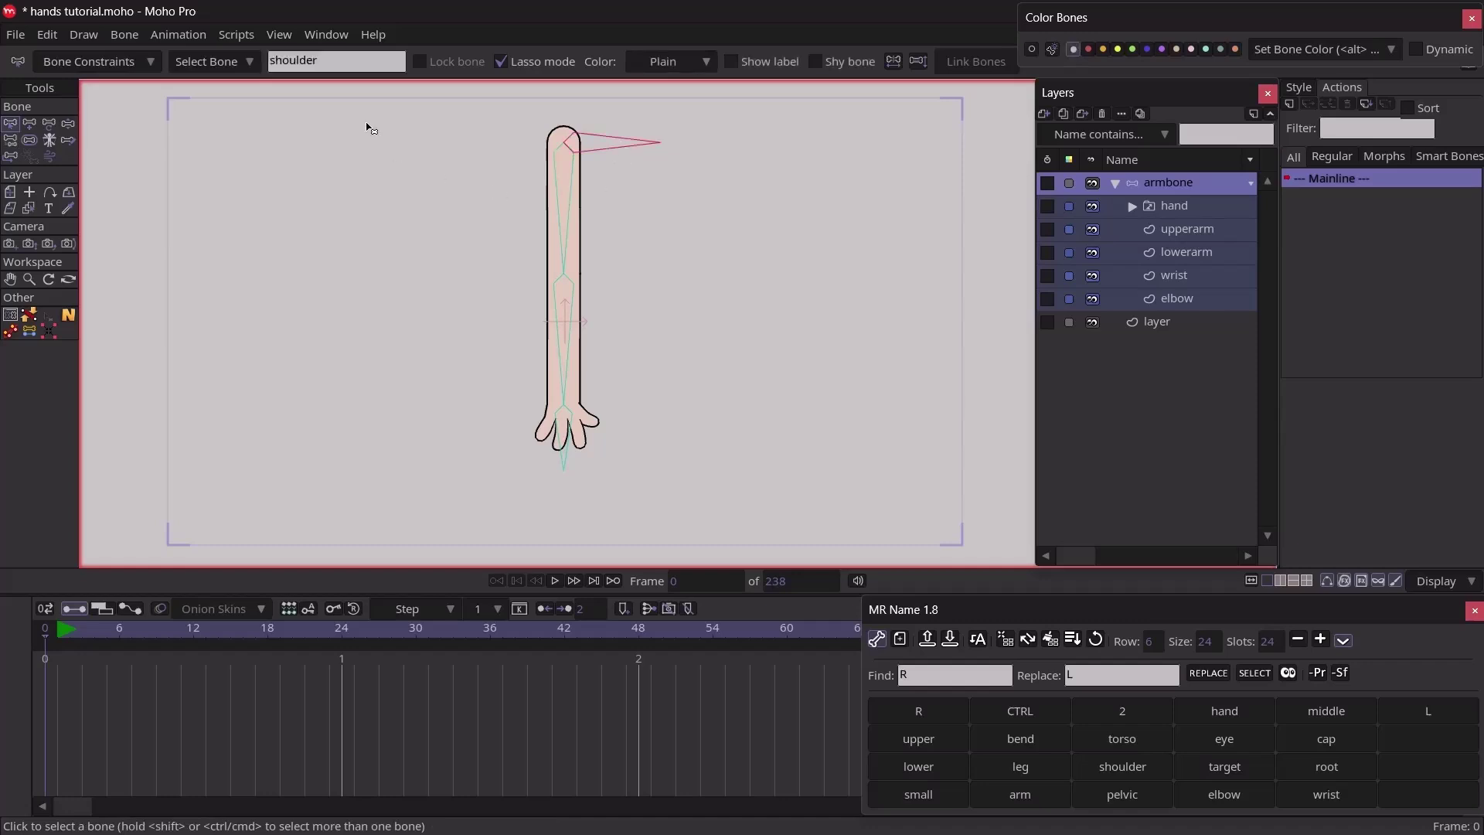
left_click(123, 62)
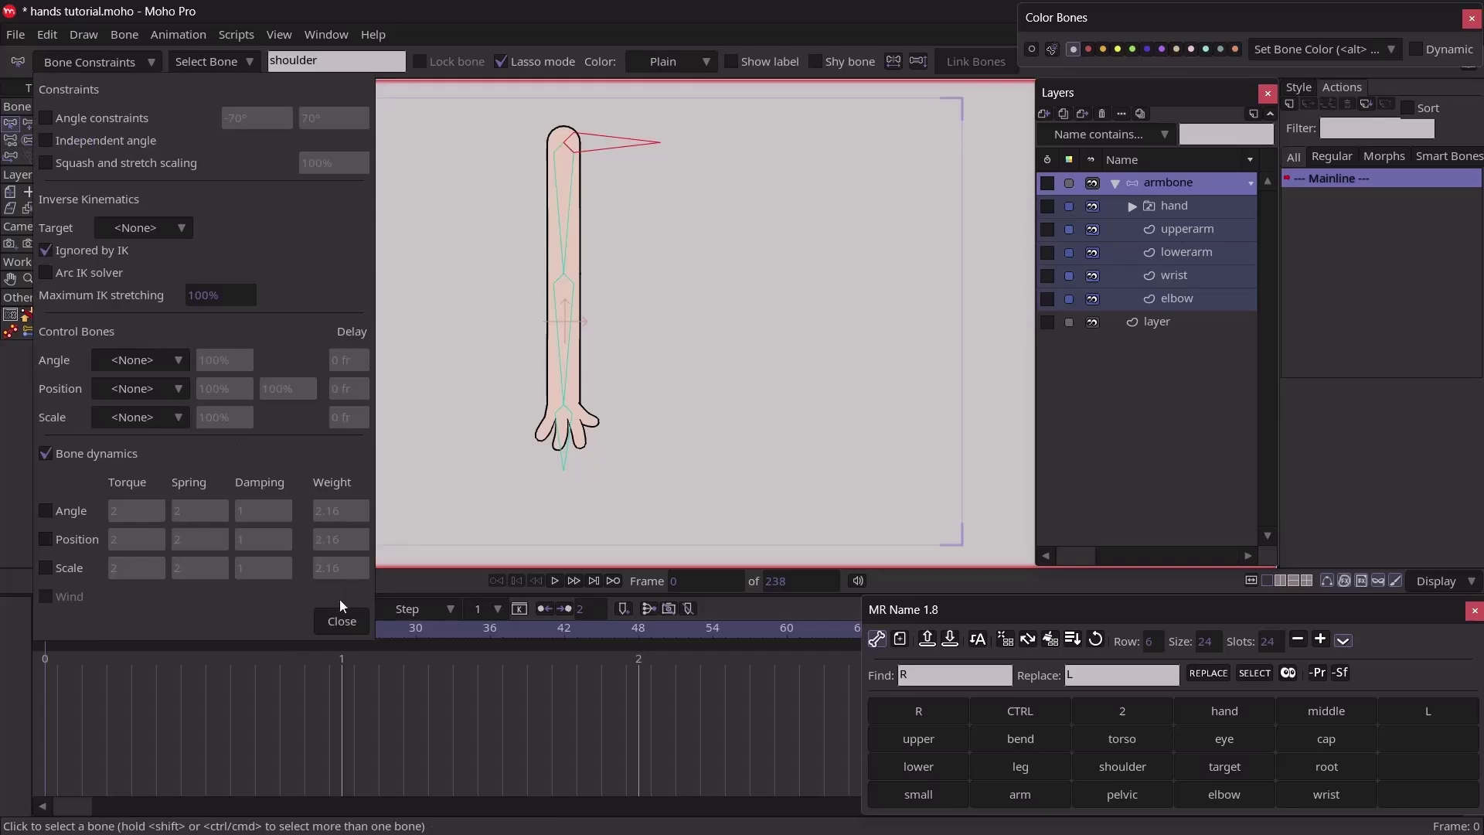
left_click(341, 619)
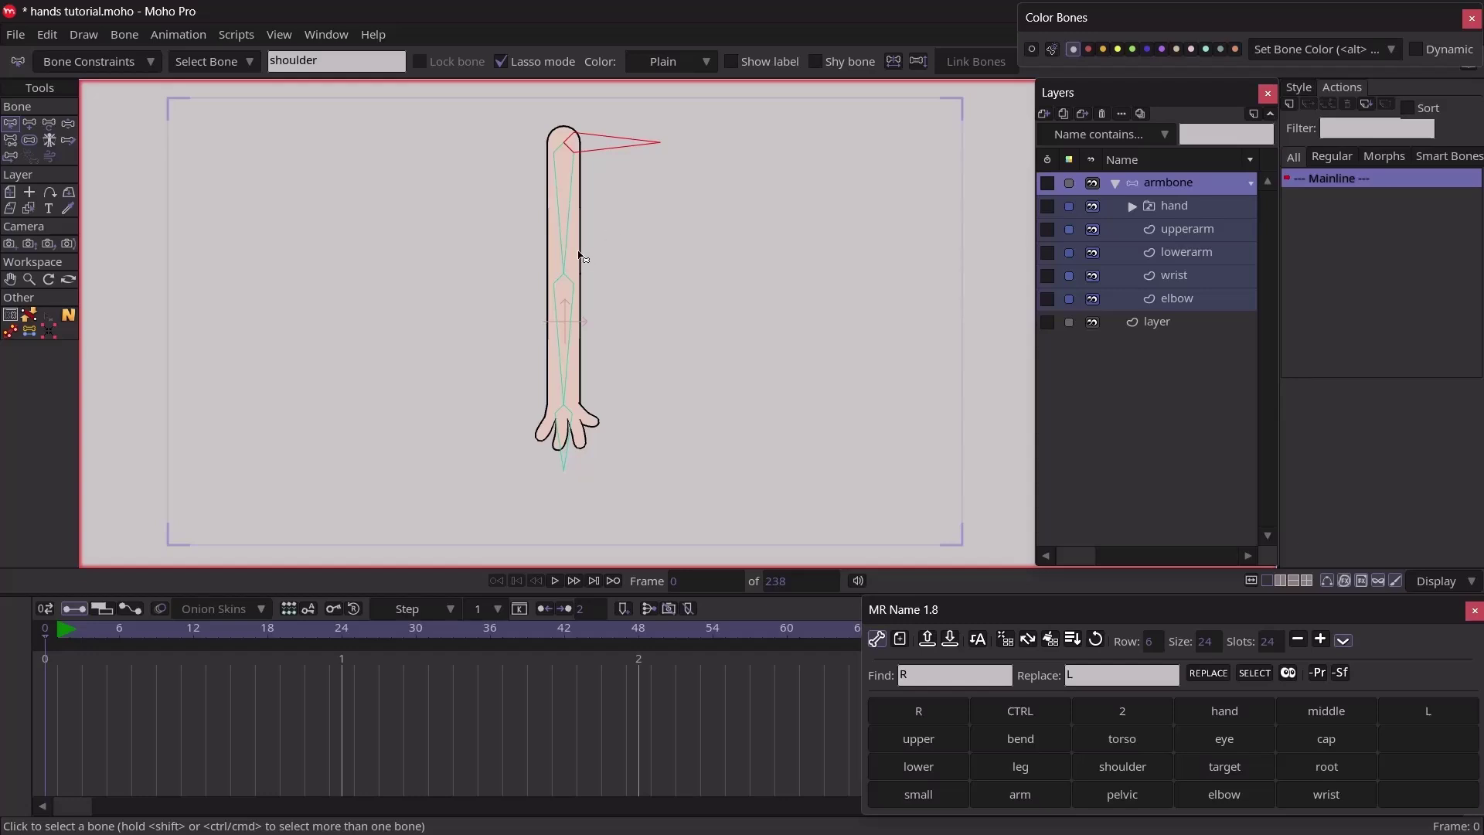
left_click(663, 268)
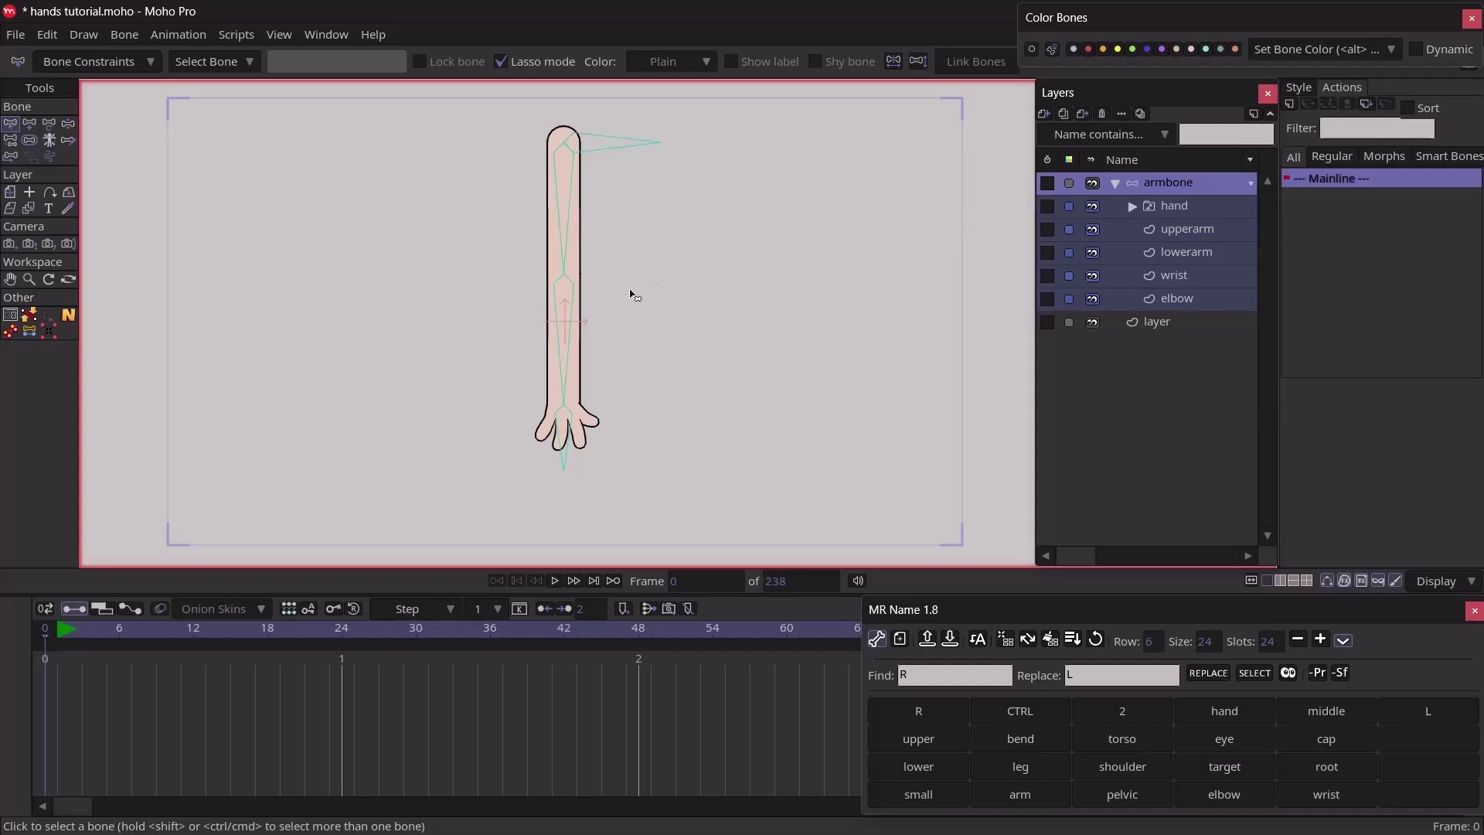
Create two half-length bones in the upperarm shape, one from each end to its middle points
left_click(27, 334)
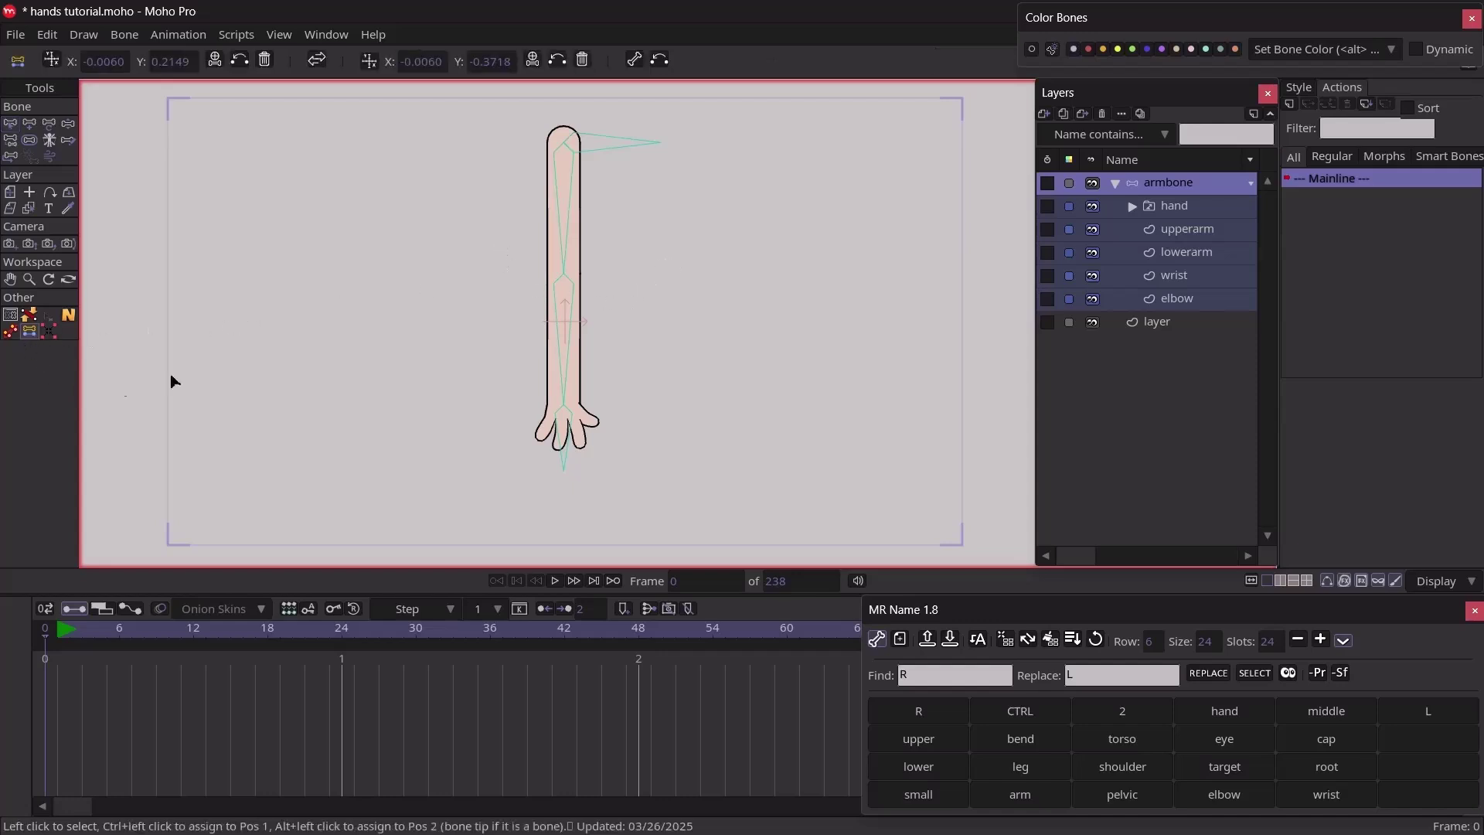
left_click(571, 234)
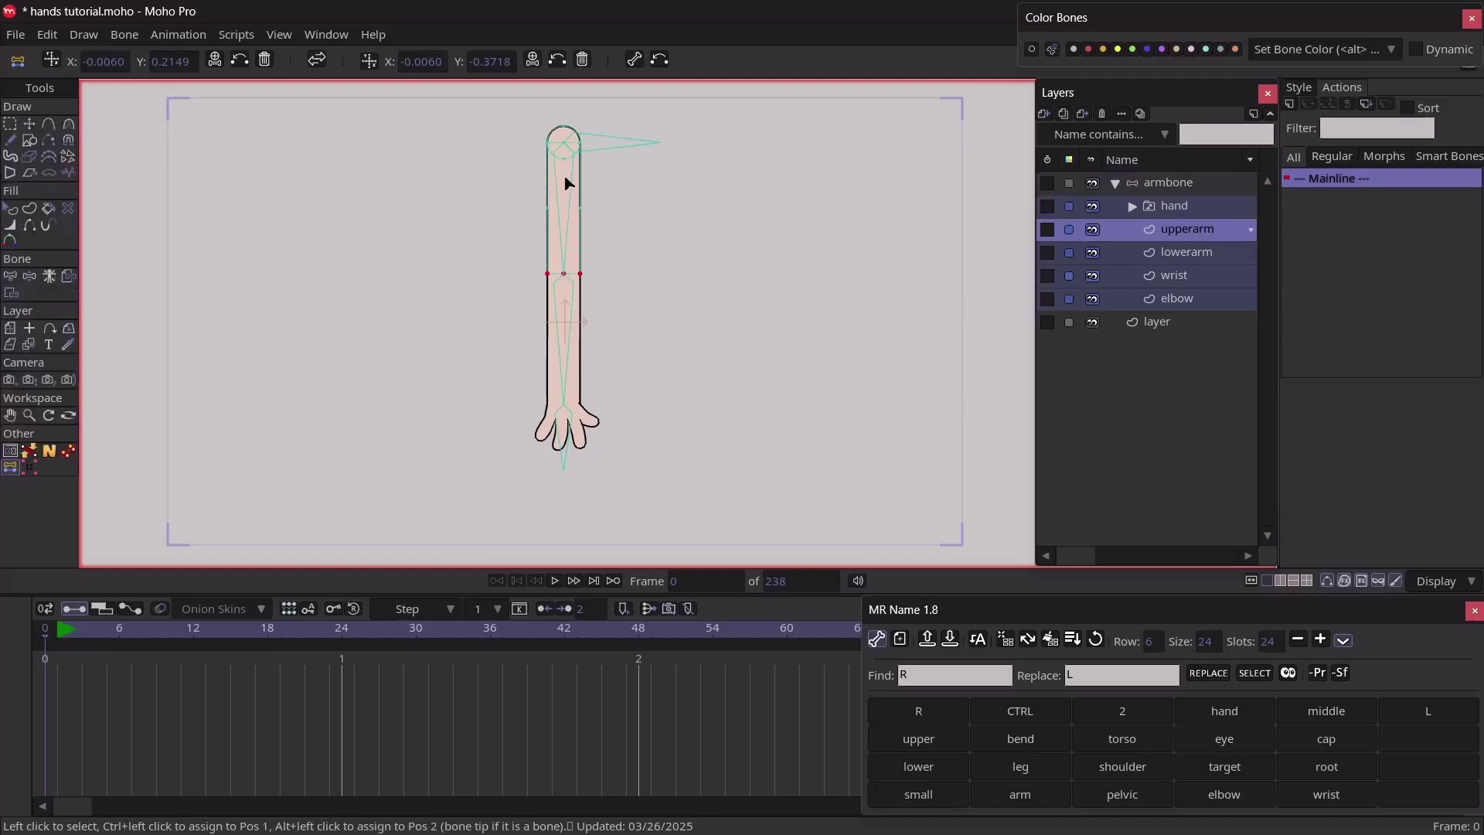
left_click_drag(528, 137, 616, 150)
left_click_drag(550, 202, 638, 232)
left_click_drag(518, 256, 603, 305)
left_click(51, 60)
Create two half-length bones in the lowerarm shape, from the elbow and wrist ends to its middle points
right_click(569, 349, "alt")
mouse_move(512, 252)
left_mouse_down()
mouse_move(602, 287)
mouse_move(513, 258)
left_mouse_up()
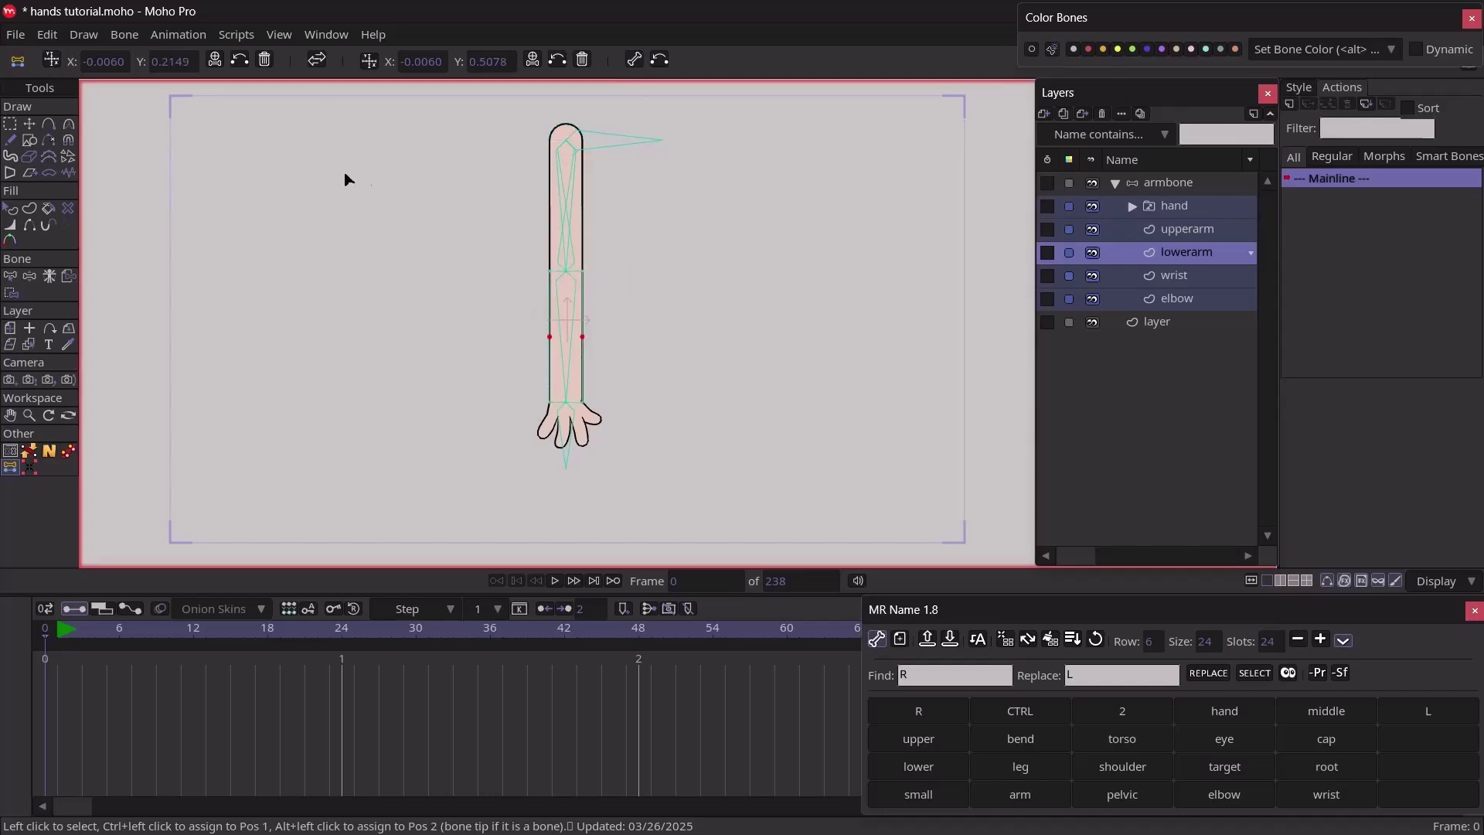
left_click(366, 61)
left_click(633, 59)
left_click_drag(622, 423, 526, 386)
left_click(54, 60)
Color the four half-length bones on the armbone layer Coral
left_click(1159, 177)
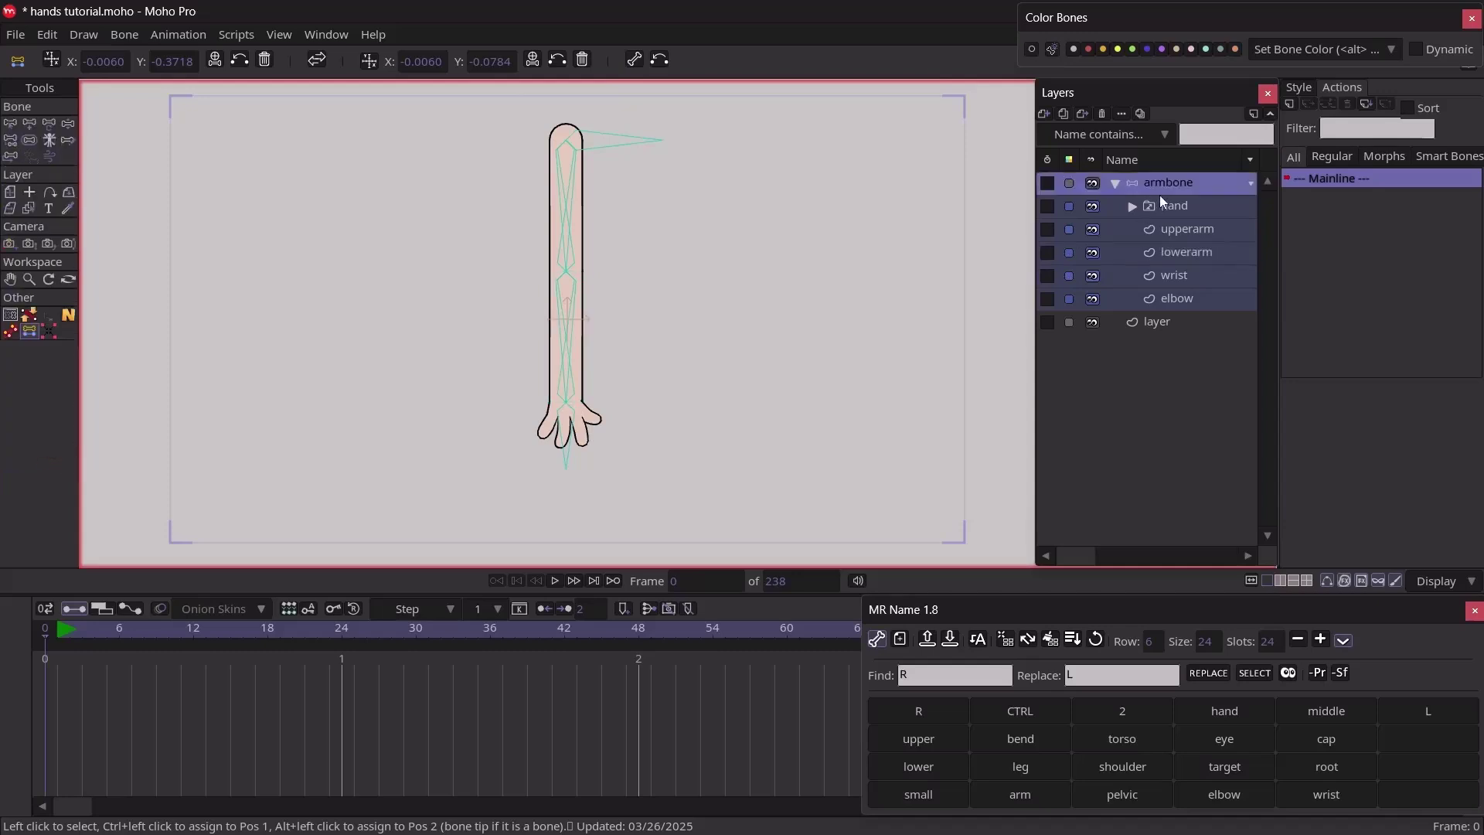
left_click(575, 393)
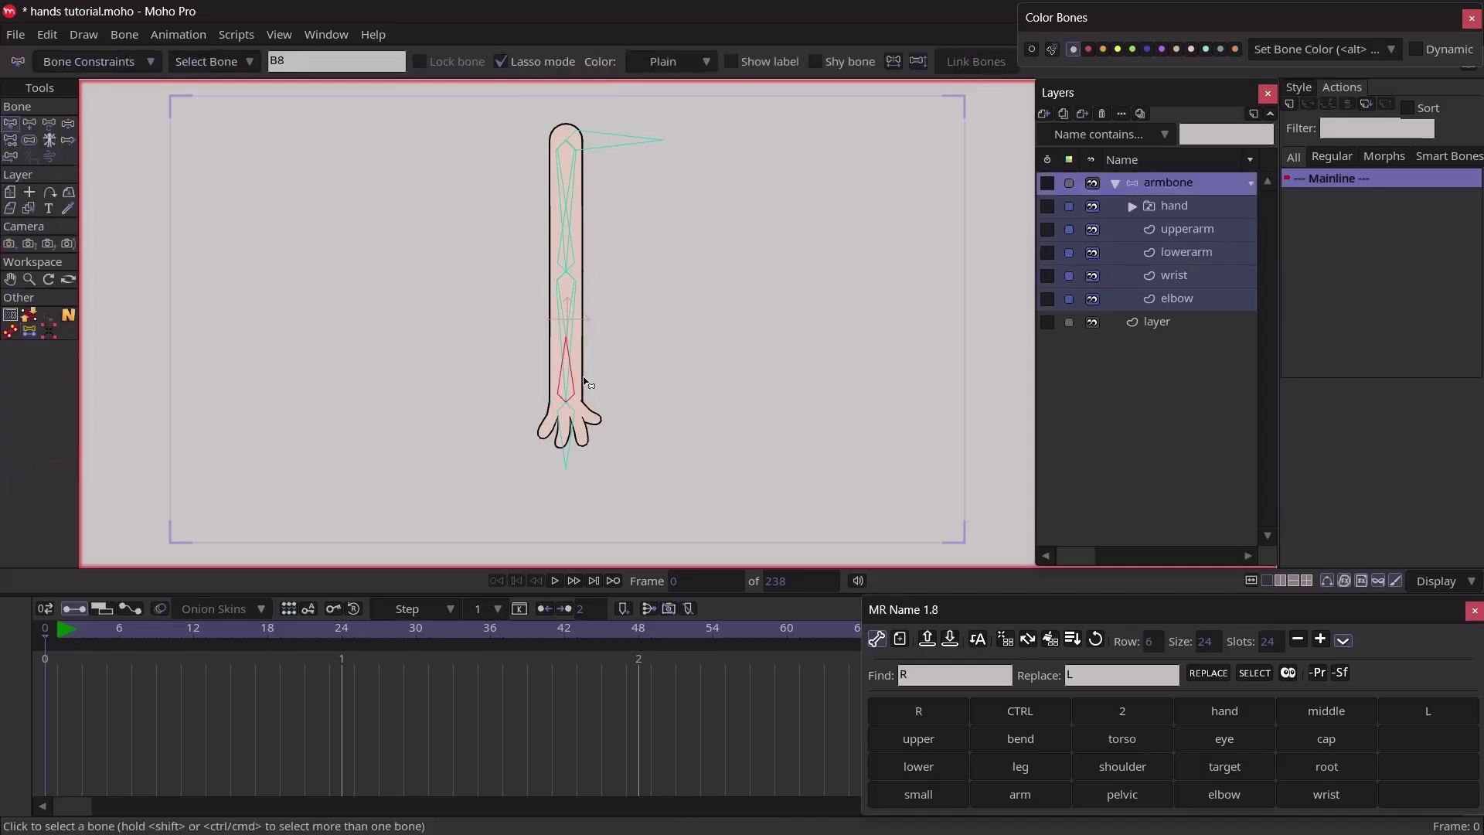
left_click(573, 208, "shift")
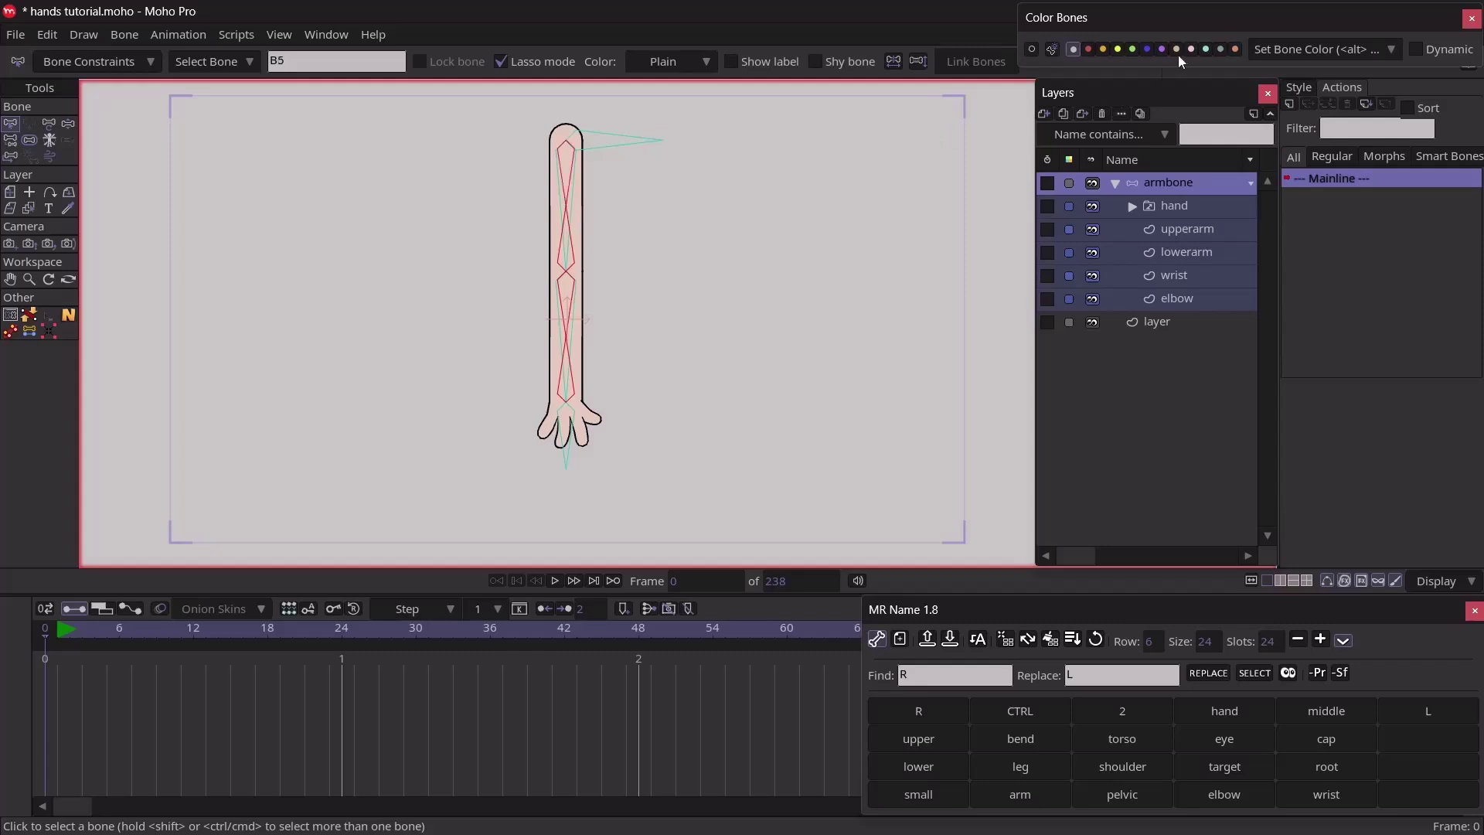
left_click(1234, 50)
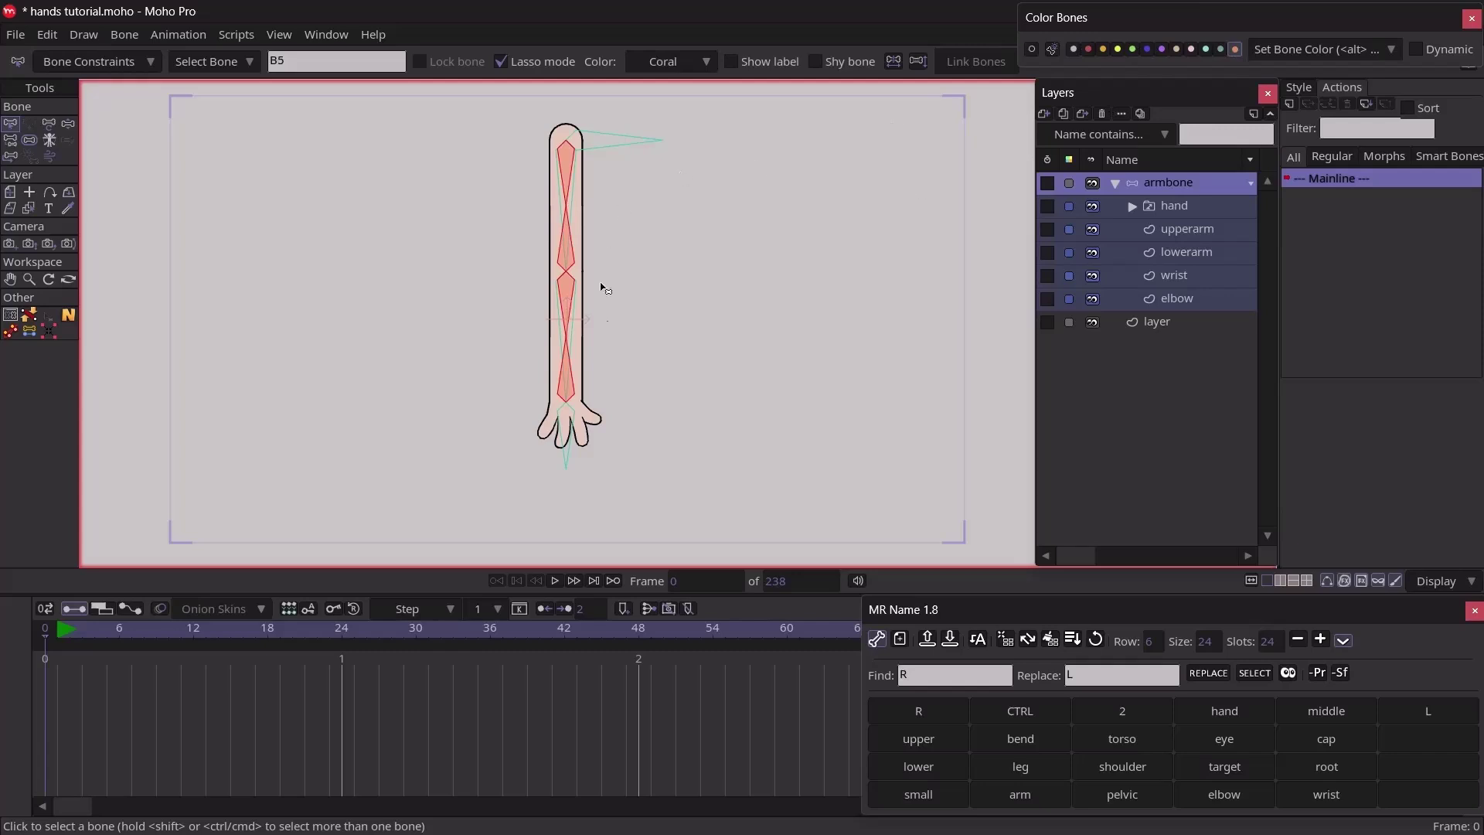
left_click(678, 280)
Name the two upper arm half bones upperarmmiddle and upperarmmiddle2, starting from the shoulder
left_click(567, 188)
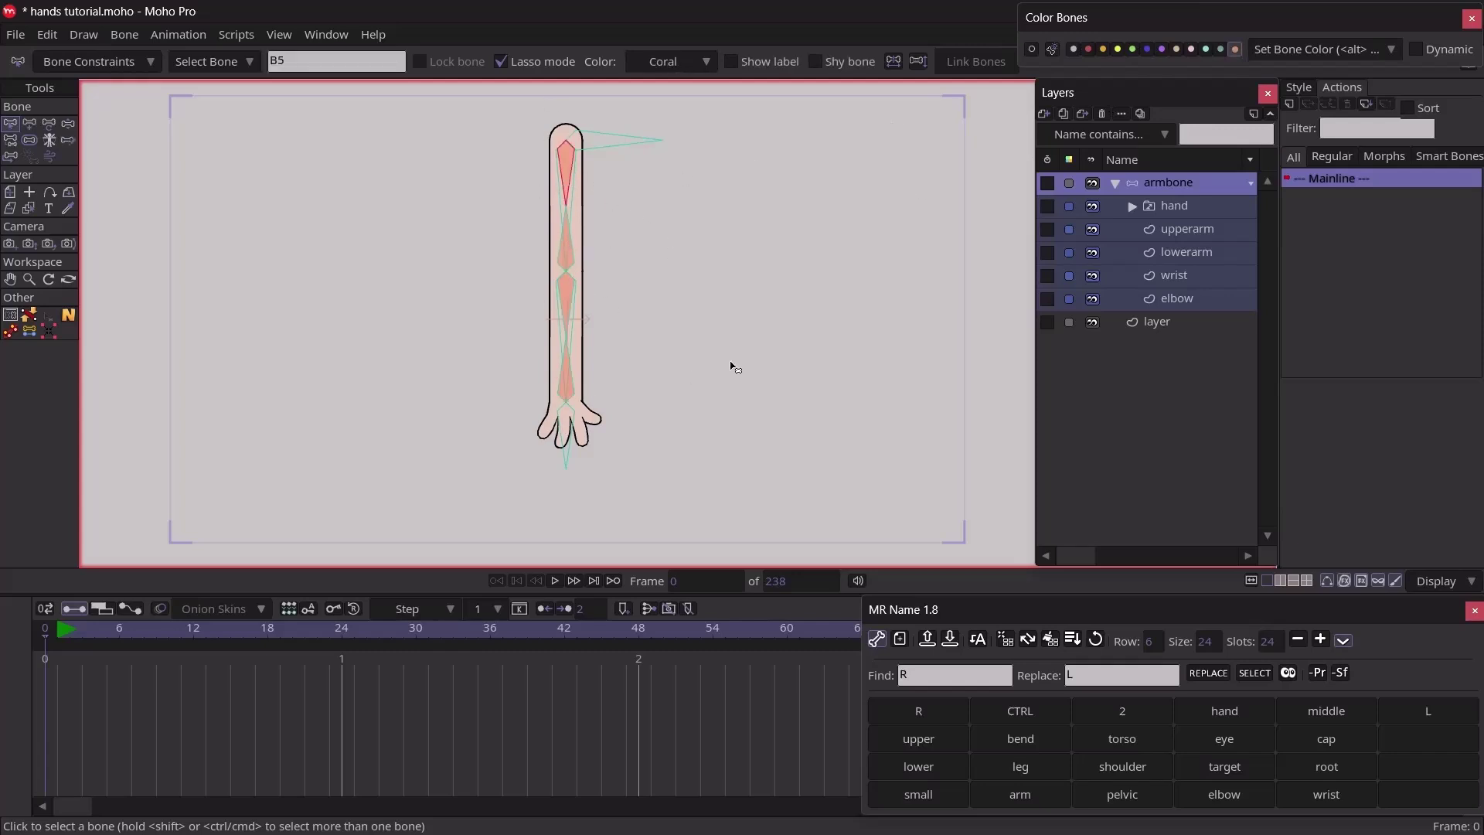
left_click(927, 740)
left_click(1018, 794)
left_click(1312, 705)
left_click(572, 269)
left_click(870, 492)
left_click(932, 736)
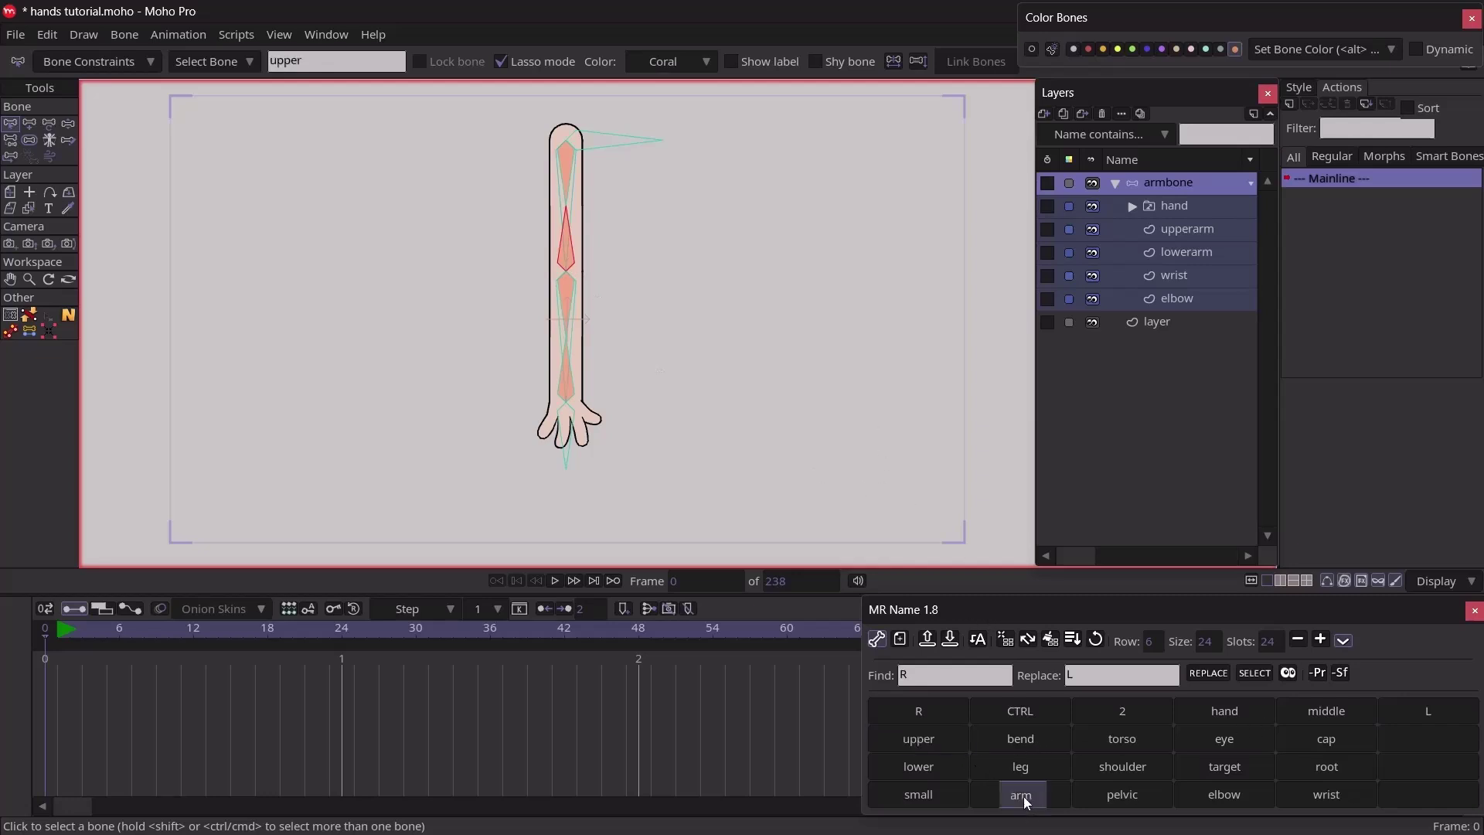
left_click(1306, 705)
left_click(1127, 707)
Name the two forearm half bones lowerarmmiddle and lowerarmmiddle2, starting from the elbow
left_click(564, 297)
left_click(921, 771)
left_click(1005, 802)
left_click(1305, 703)
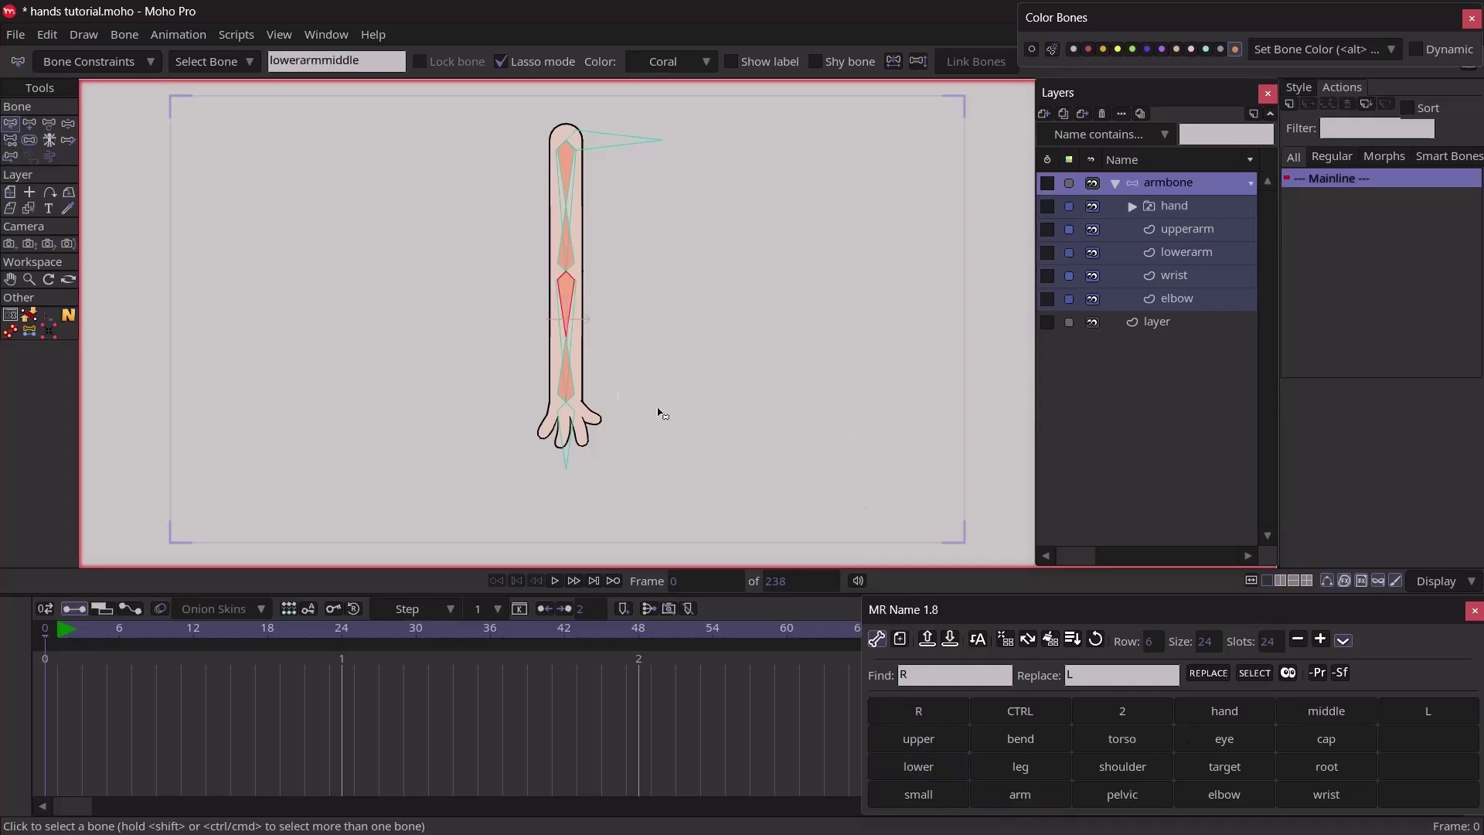
left_click(570, 372)
left_click(939, 761)
left_click(1014, 794)
left_click(1305, 707)
Choose the bone display width in the Layers/Objects preferences and apply the setting
left_click(44, 38)
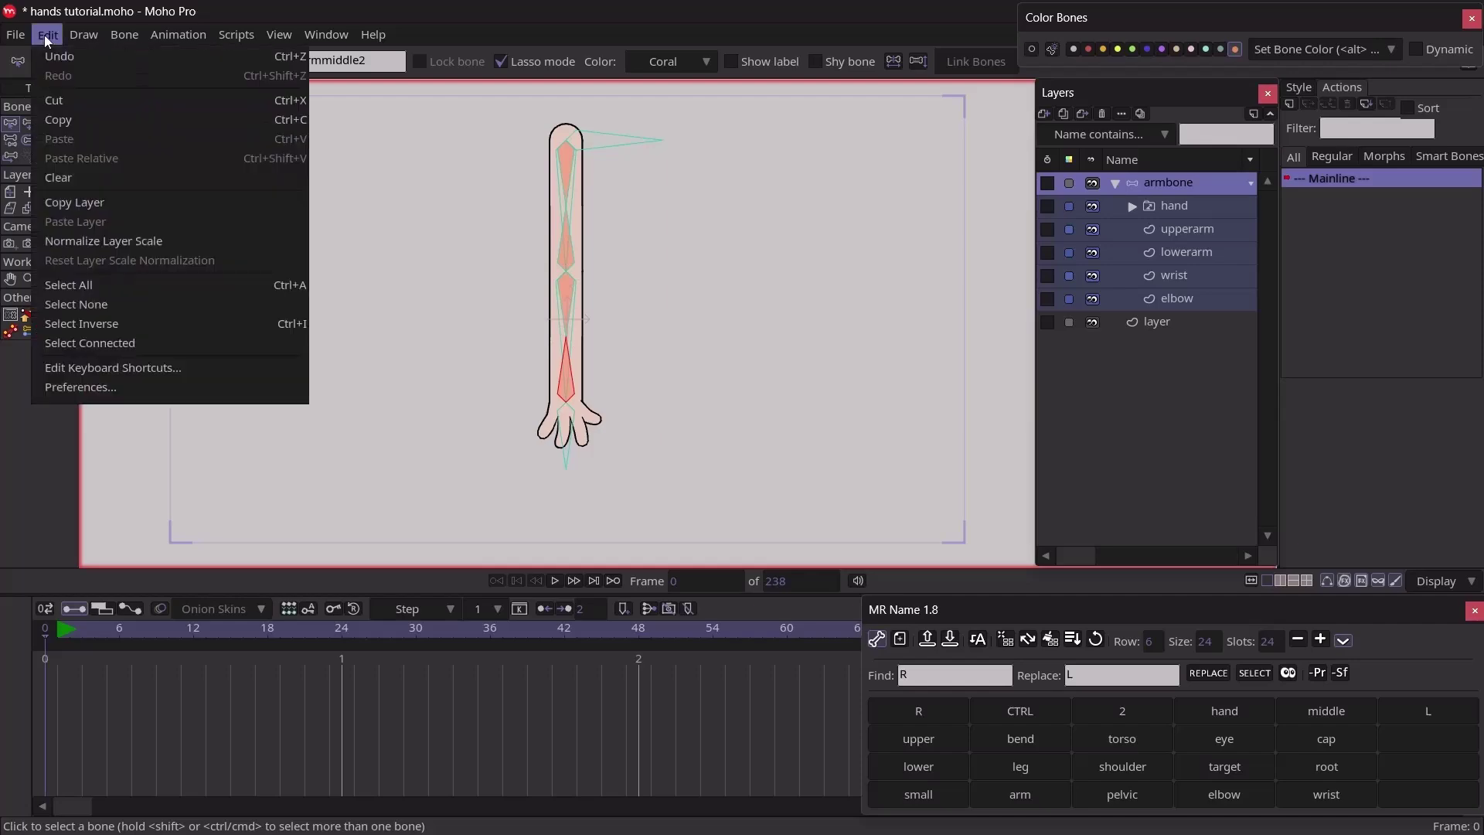
left_click(102, 385)
left_click(588, 208)
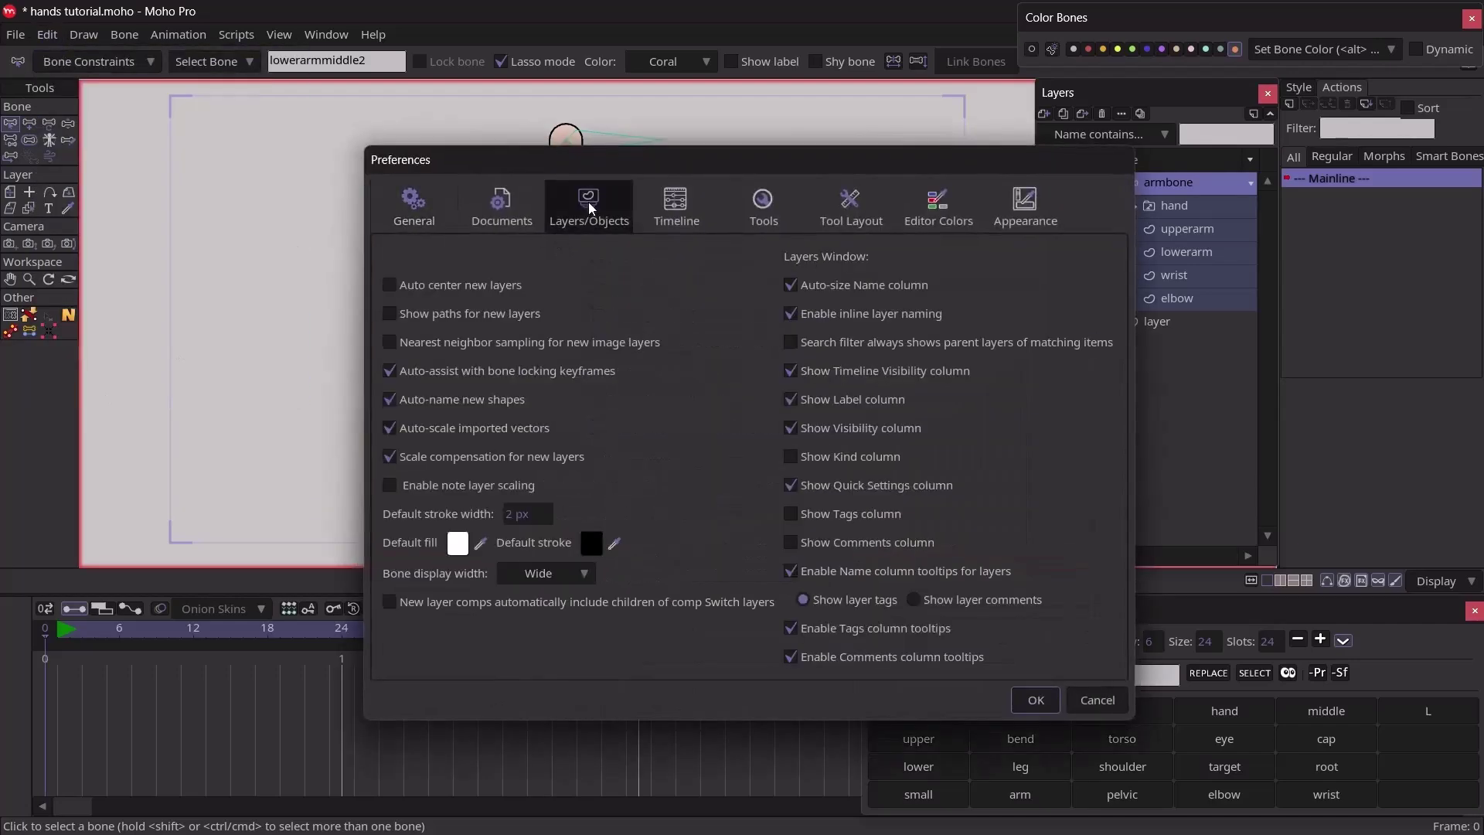
left_click(517, 571)
left_click(549, 633)
left_click(1037, 697)
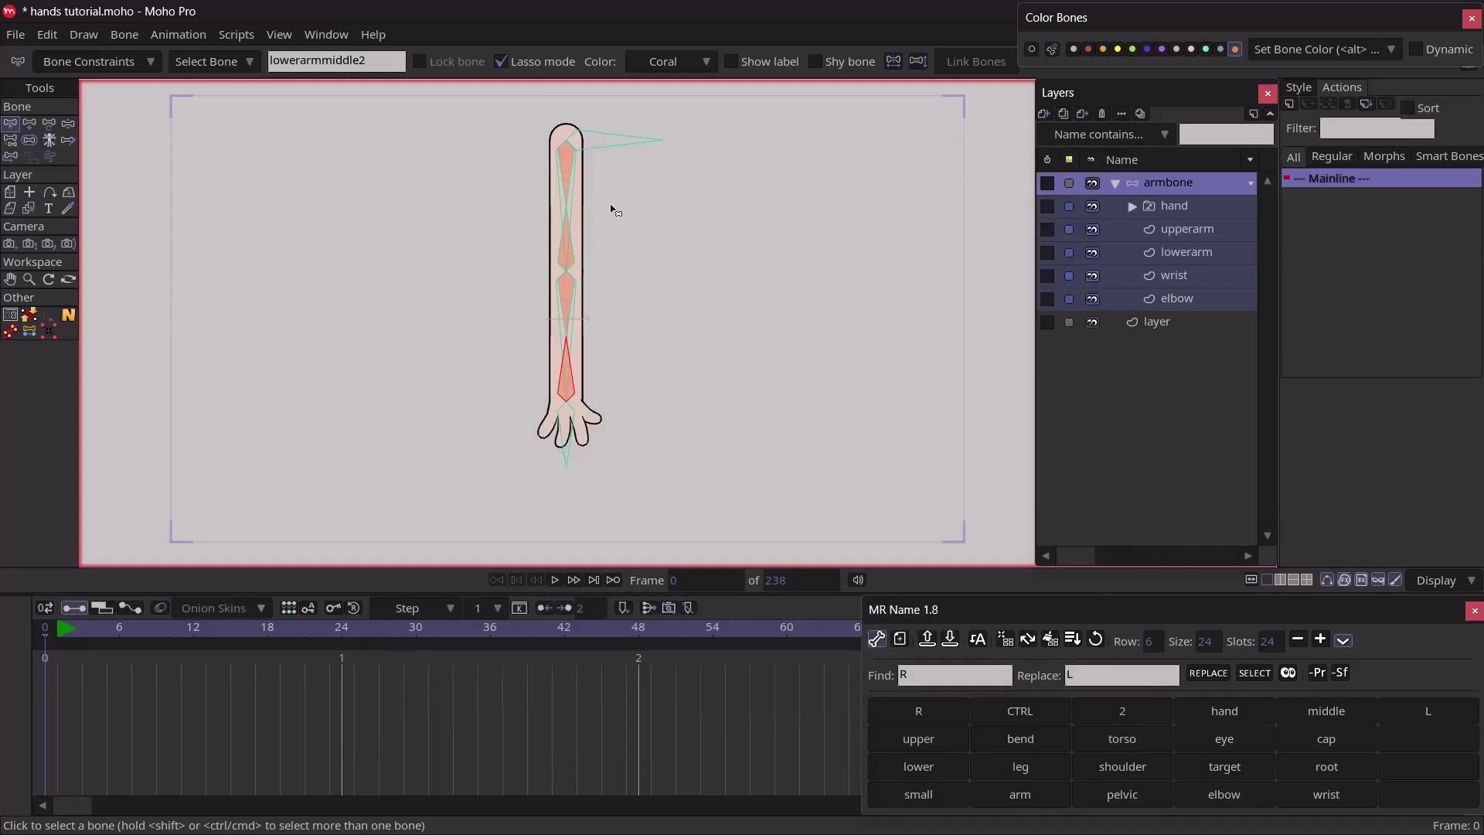
Parent the two forearm half bones, lowerarmmiddle and lowerarmmiddle2, to the lowerarm bone and clear the selection
left_click(568, 318)
key("p")
left_click(572, 345)
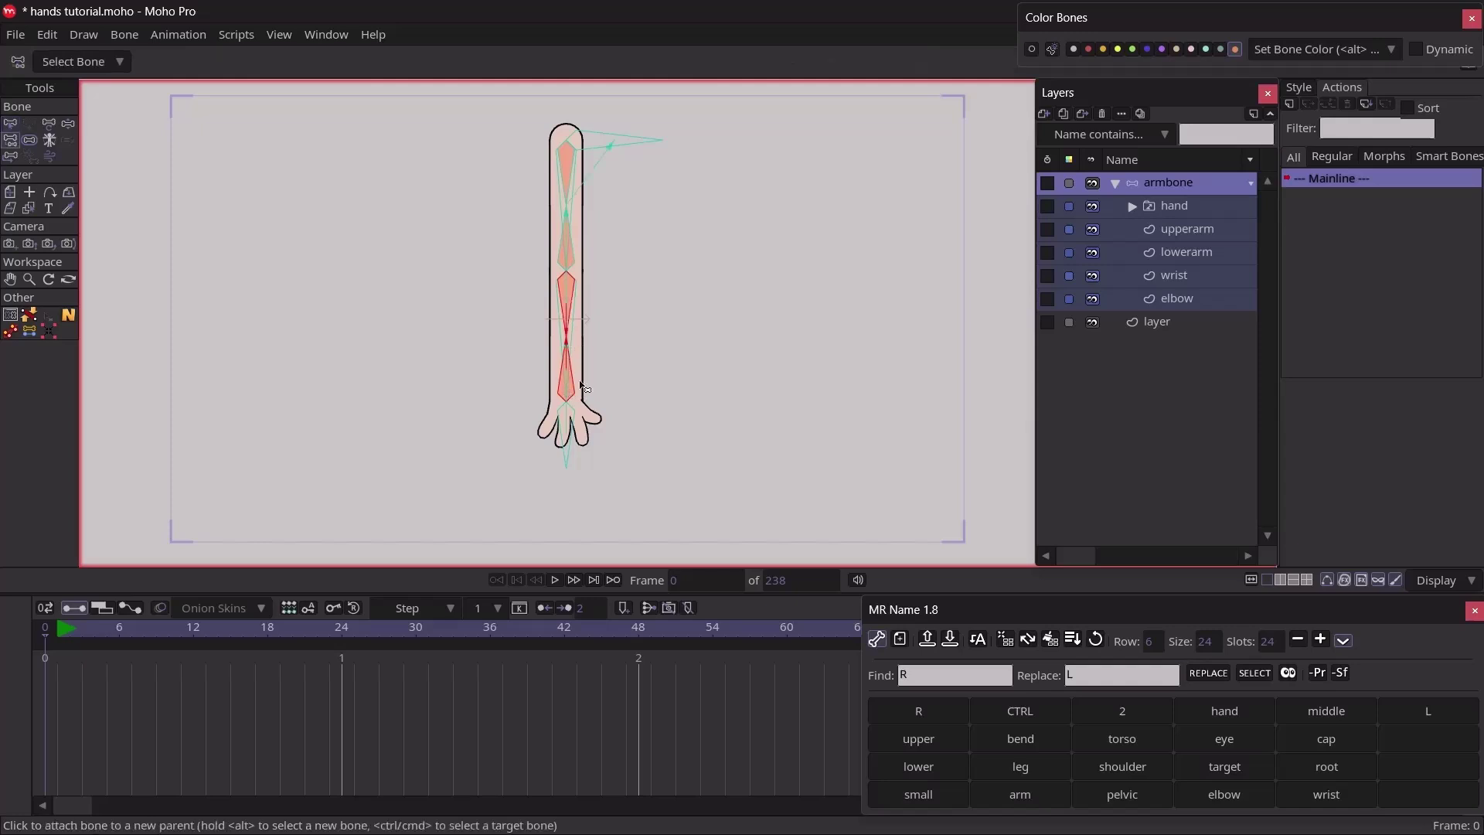
key("b")
left_click(629, 388)
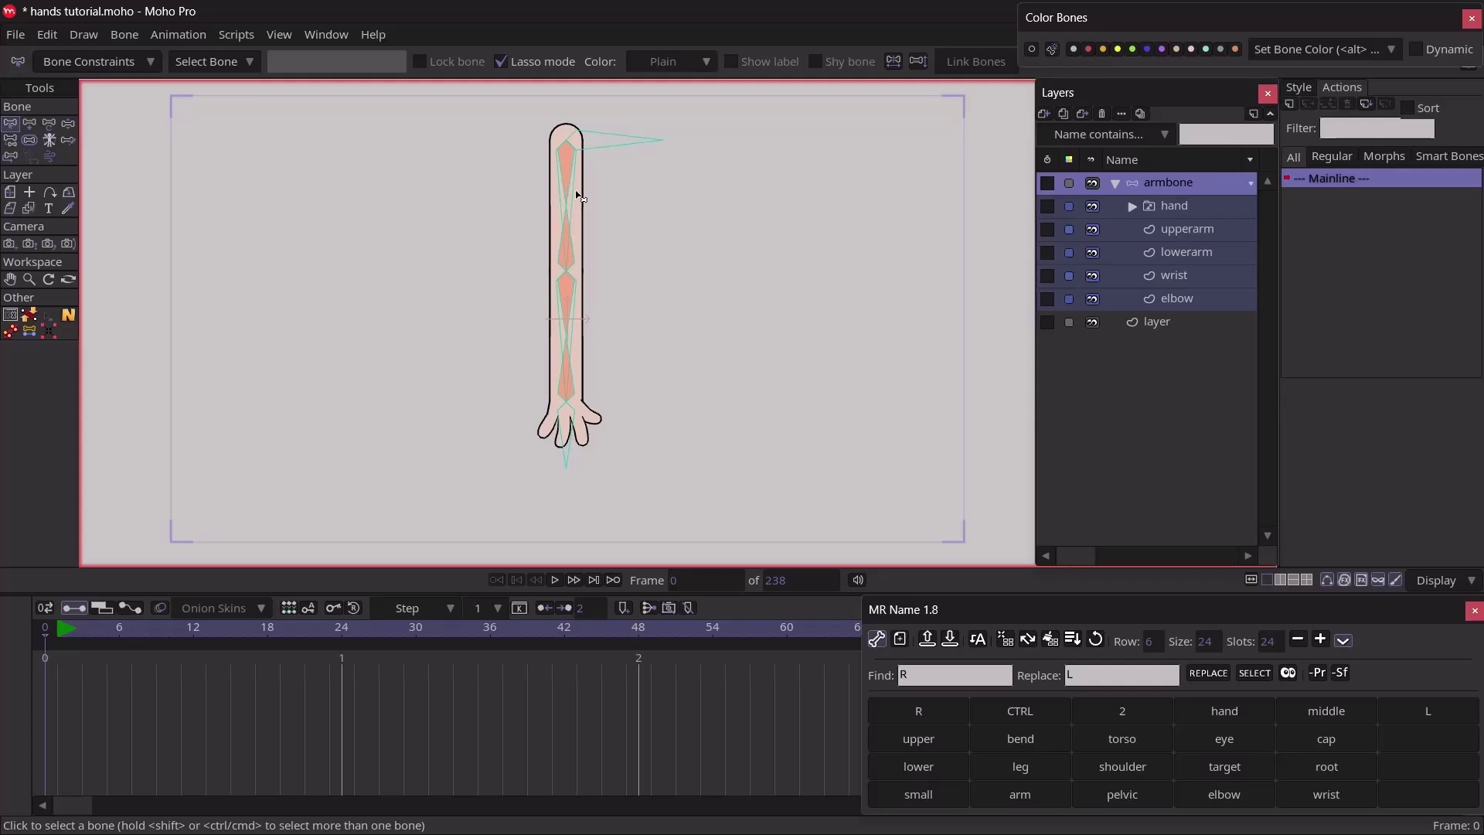
Add a short bone running down from the shoulder joint in the upper arm, as a child of the shoulder bone
left_click(617, 145)
key("a")
left_click(568, 142)
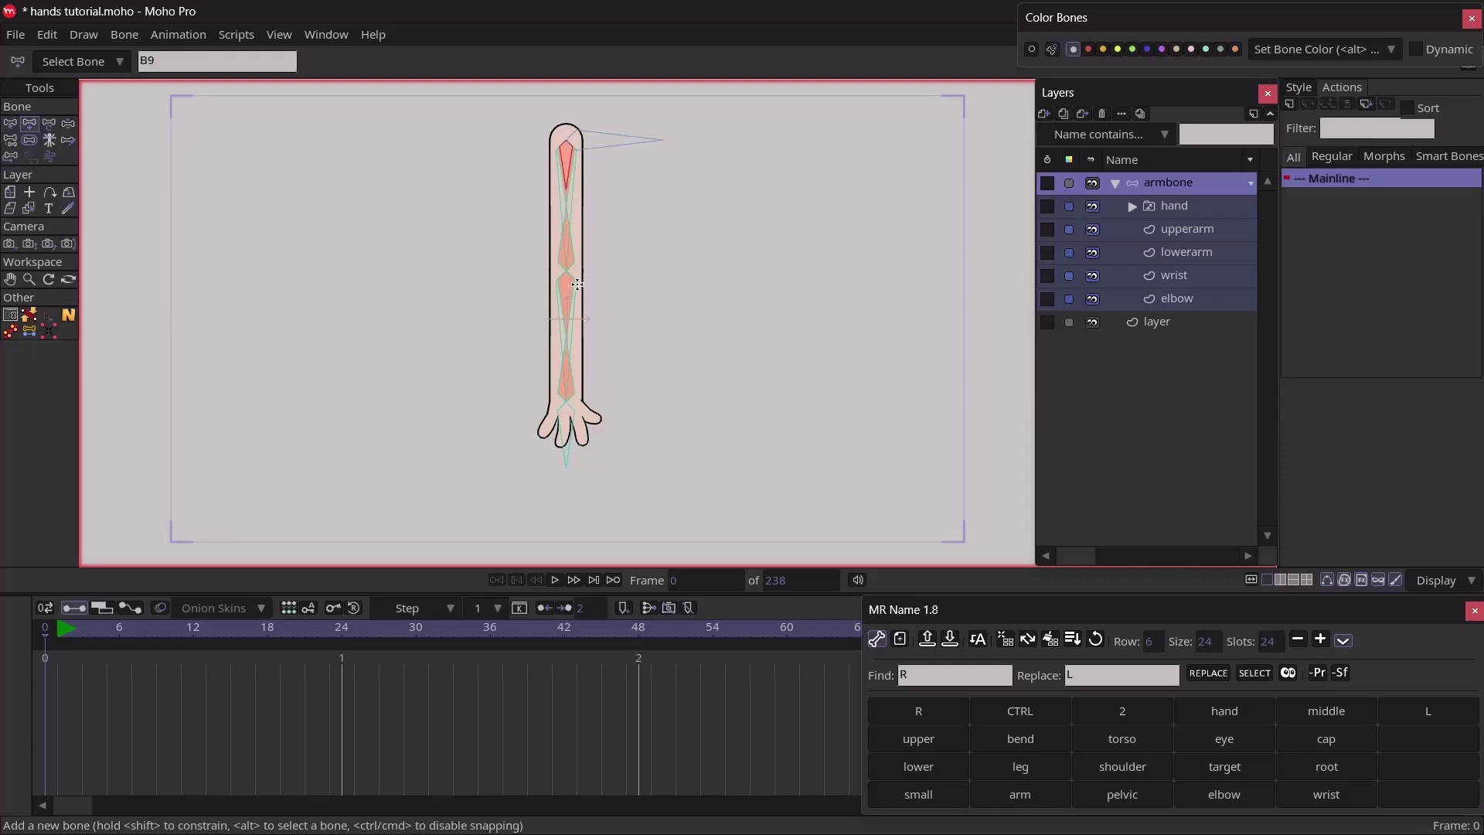
key("s")
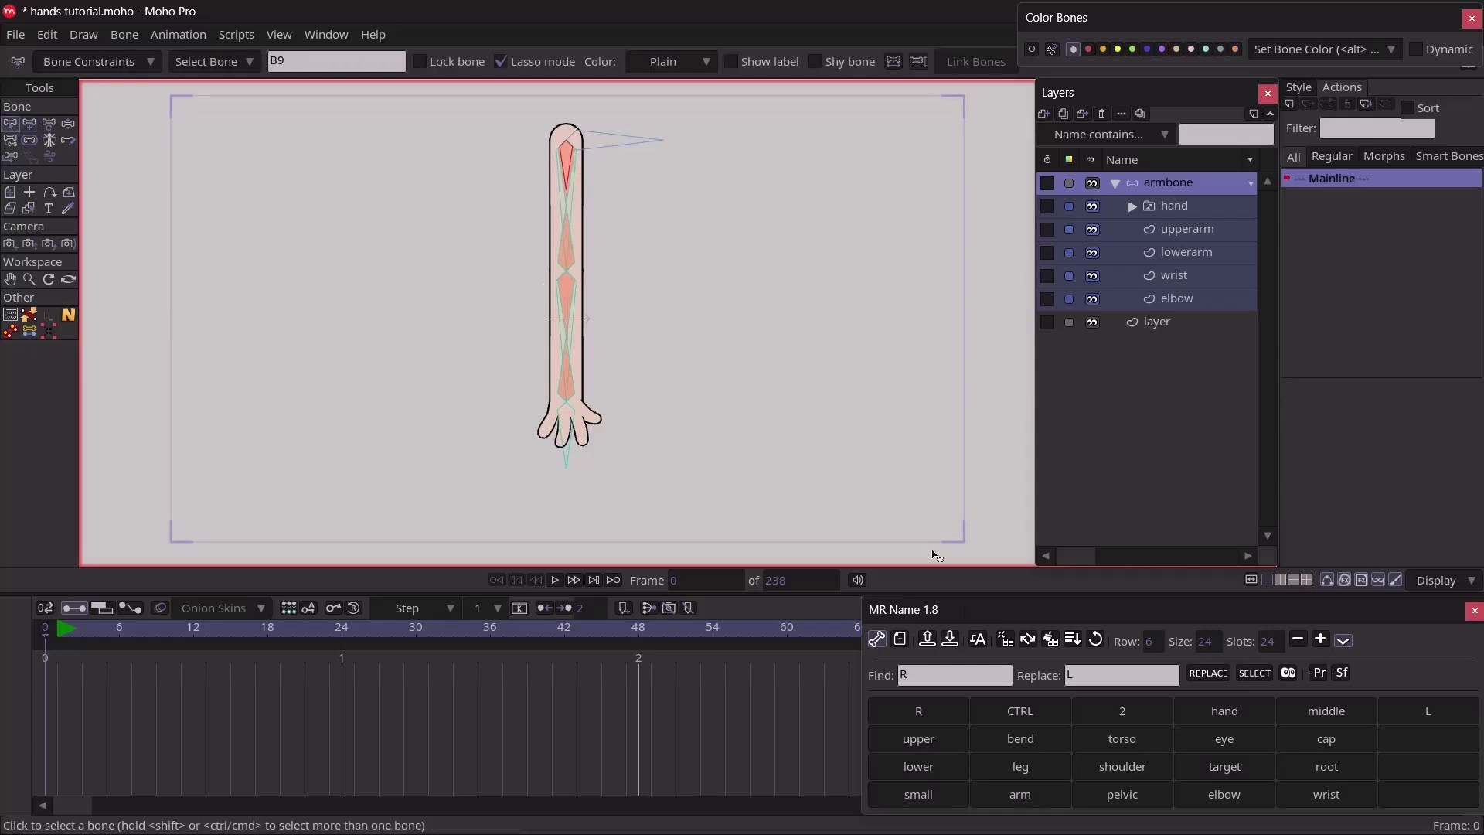
Name the new shoulder-end bone upperarmCTRL and color it Cadet Blue
left_click(927, 740)
left_click(1003, 798)
left_click(1023, 710)
left_click(1221, 49)
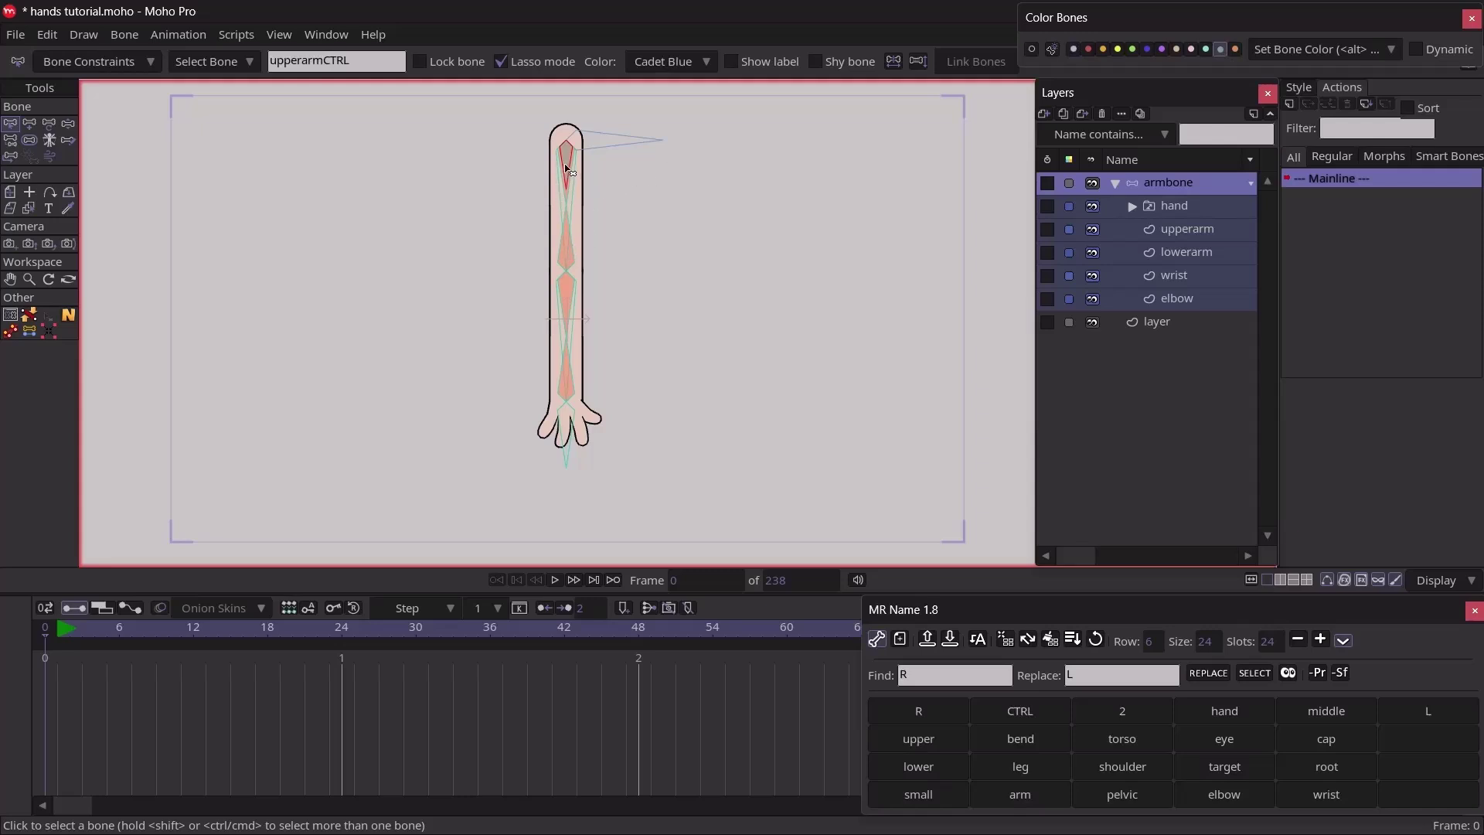
Set upperarm as both the angle and scale control bone of upperarmCTRL in its bone constraints
left_click(127, 61)
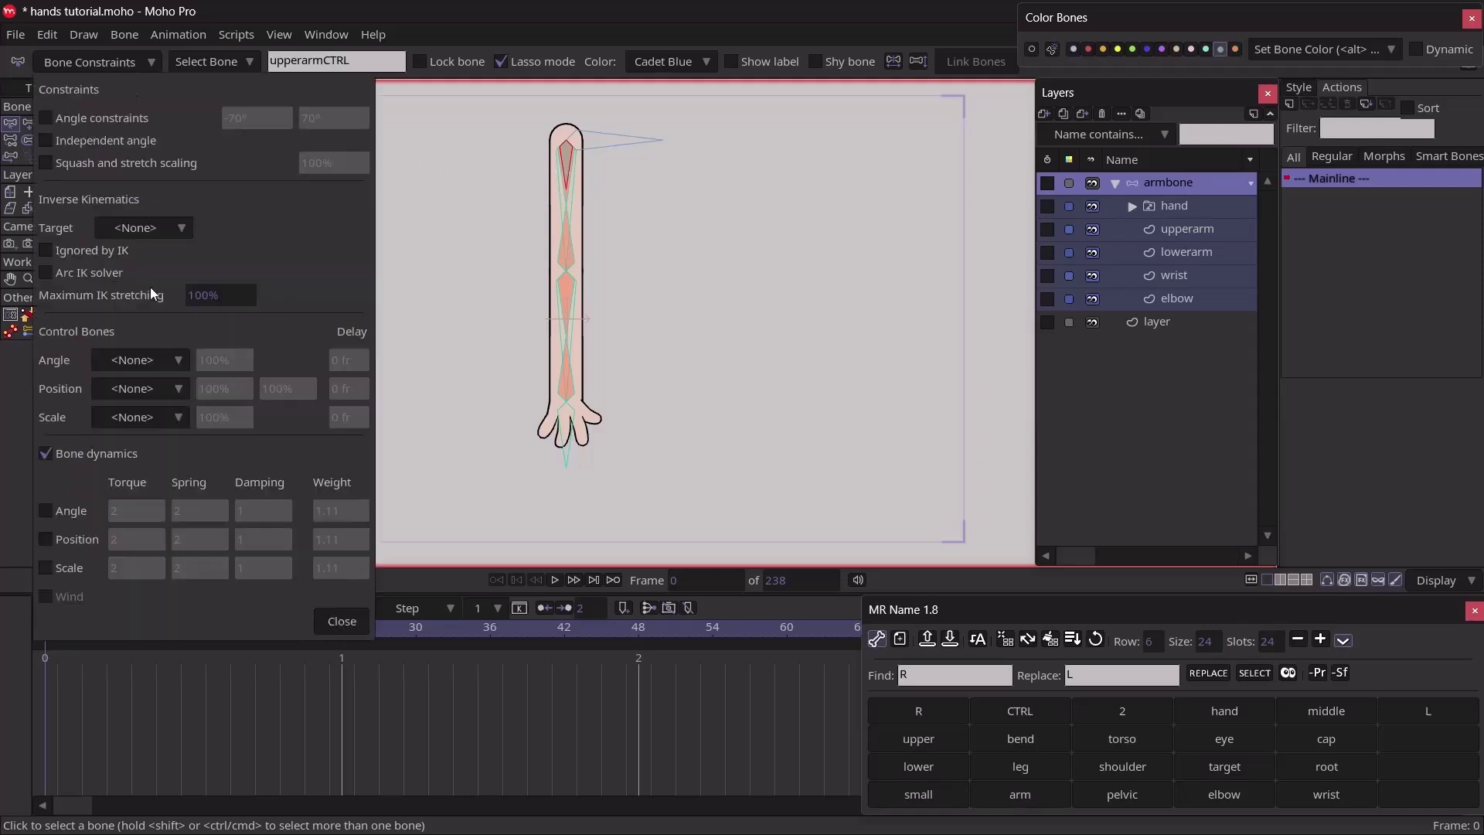
left_click(160, 359)
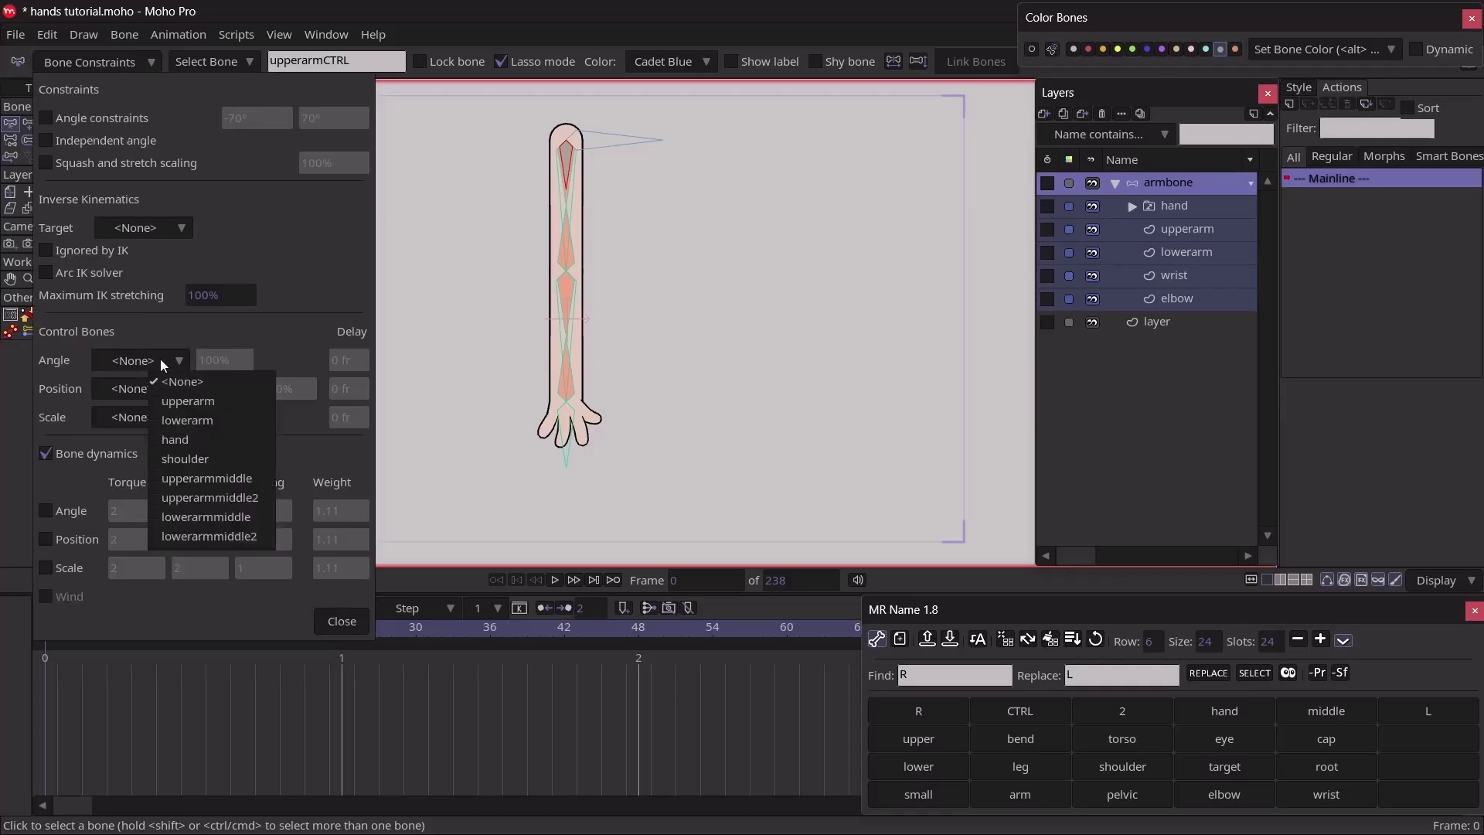
left_click(175, 404)
left_click(169, 420)
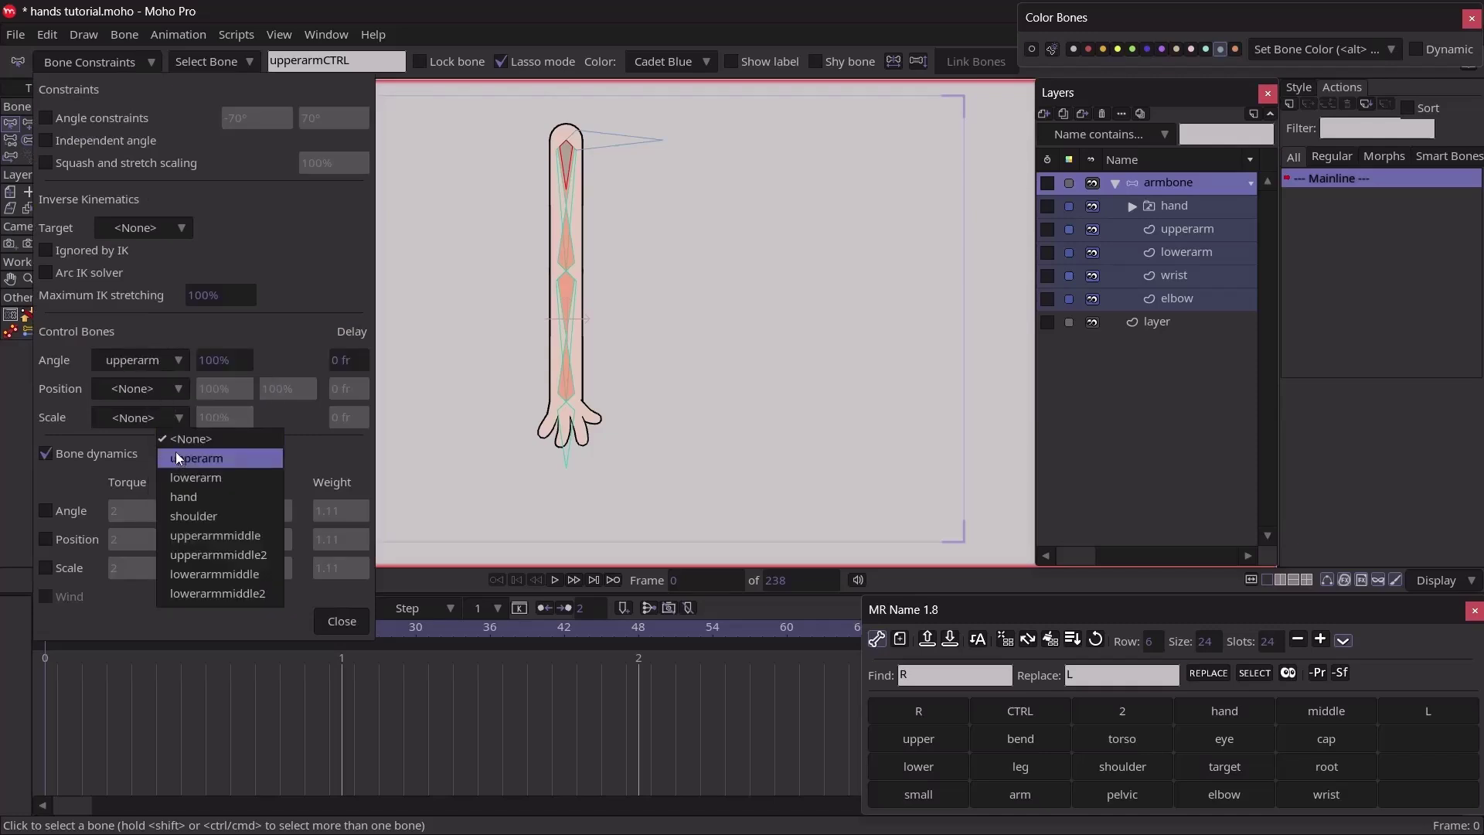
left_click(176, 458)
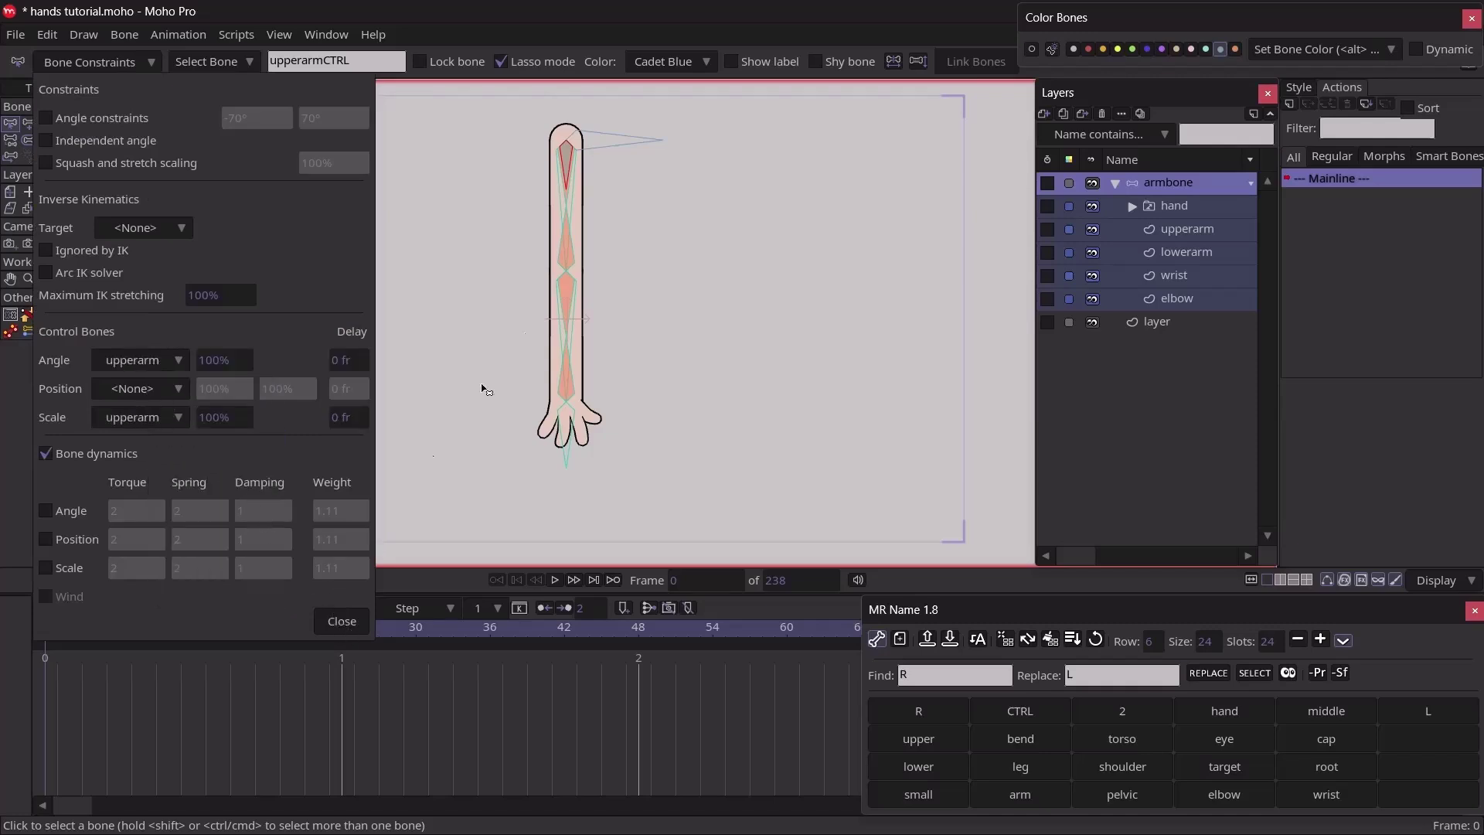
left_click(342, 621)
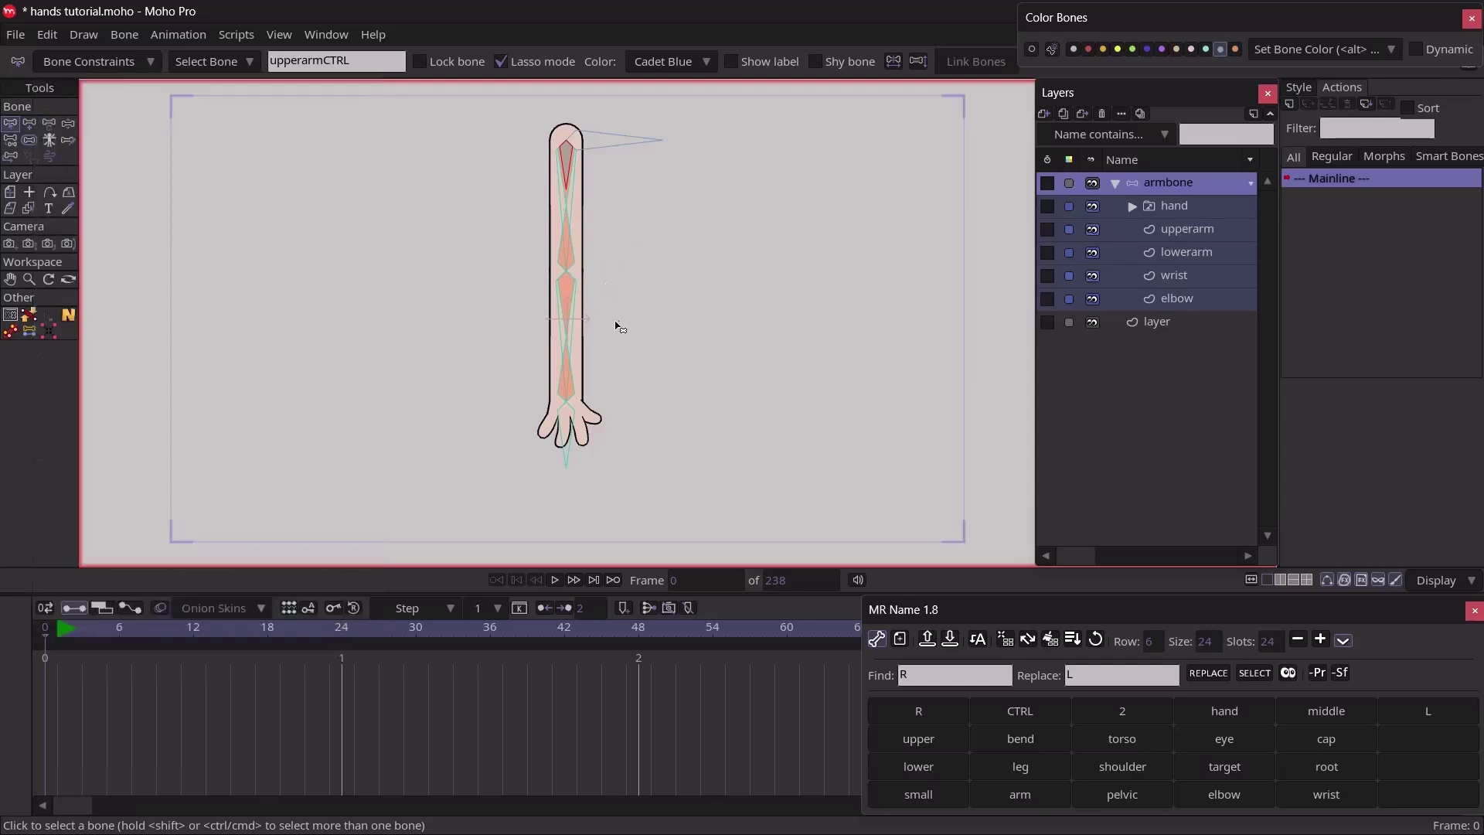
Parent the two upper arm half bones, upperarmmiddle and upperarmmiddle2, to upperarmCTRL and clear the selection
left_click(566, 236)
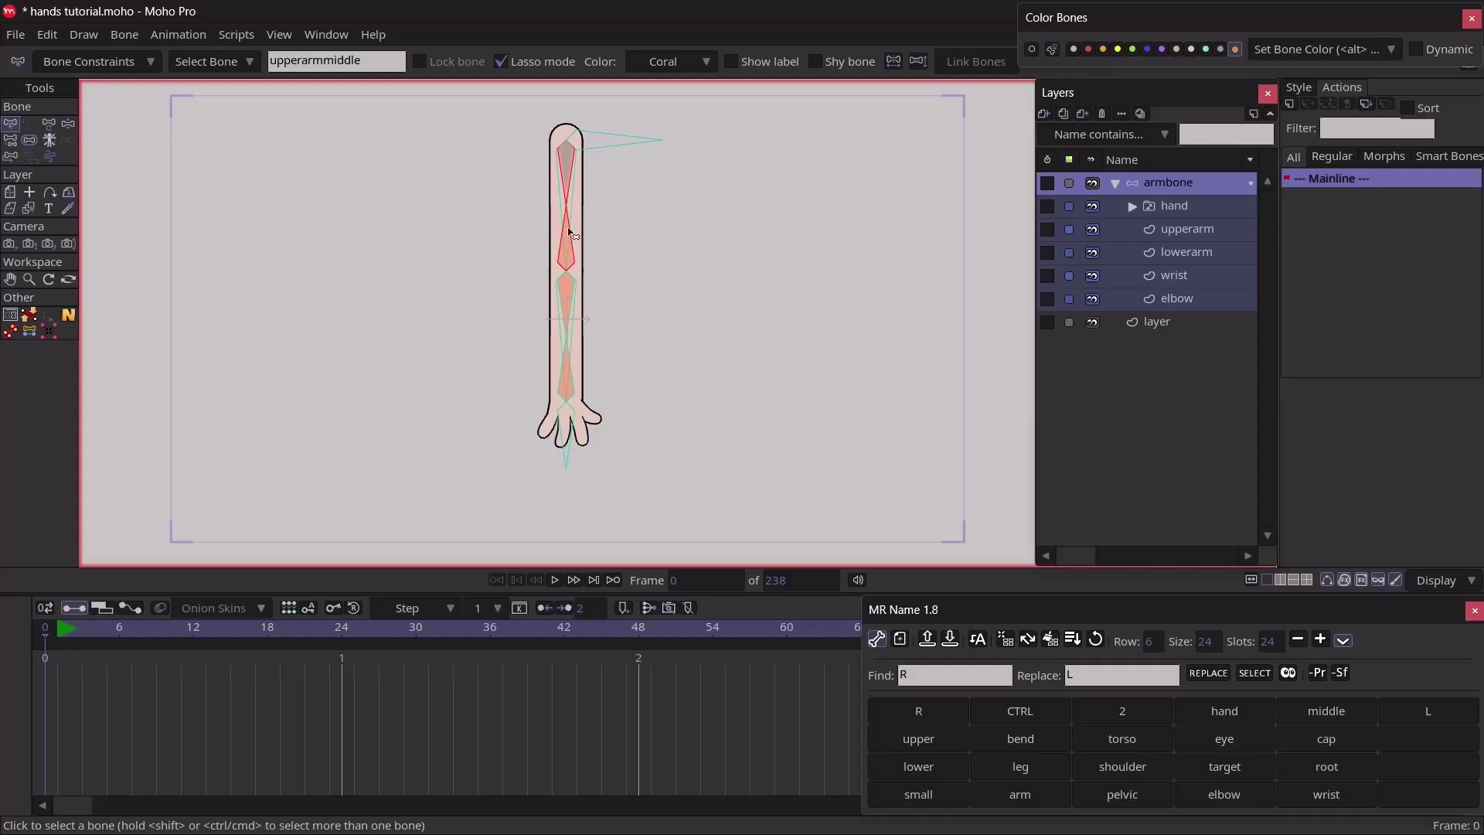
key("r")
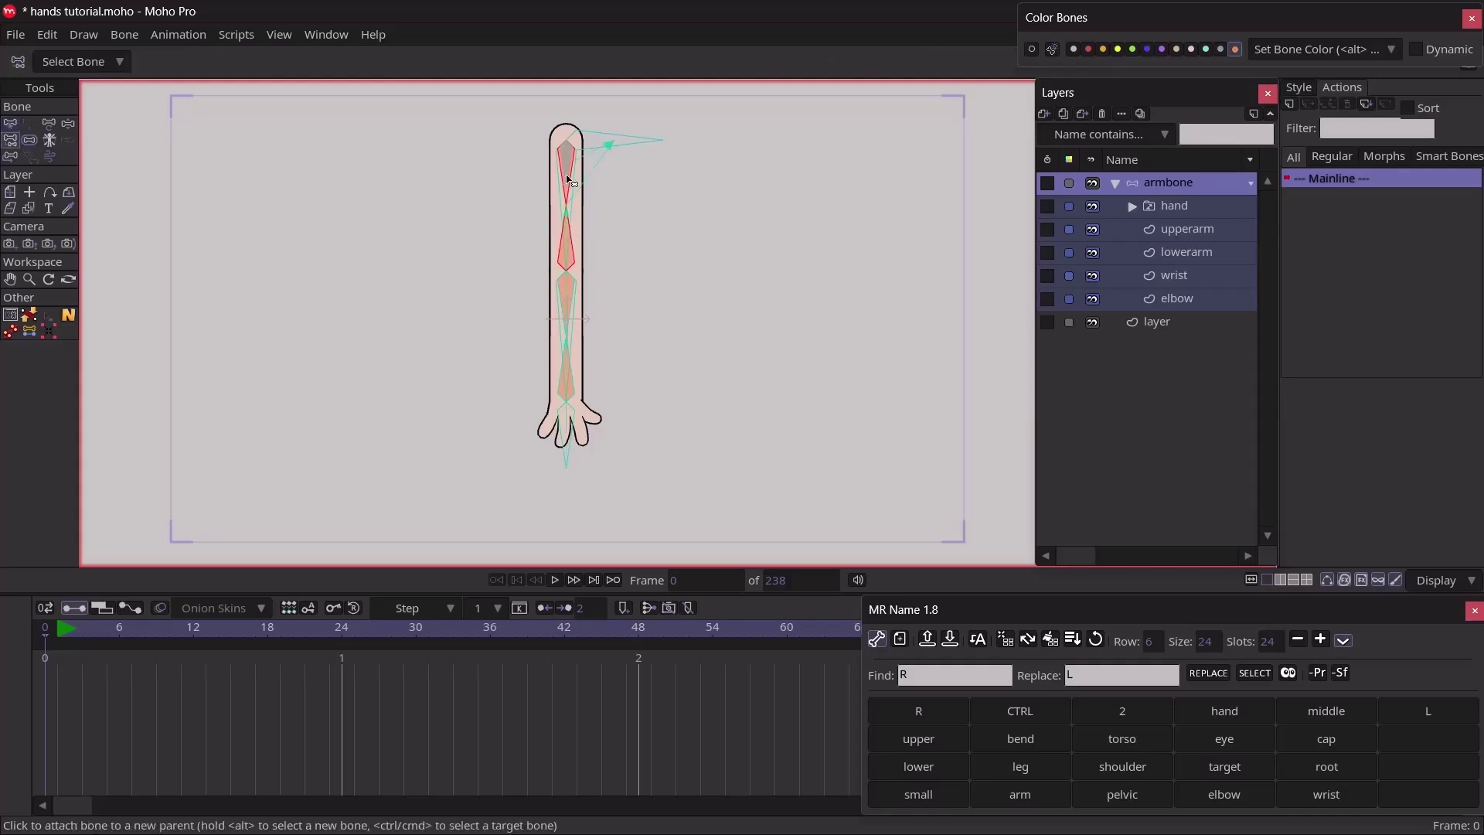
left_click(568, 176)
key("b")
left_click(640, 302)
left_click(640, 305)
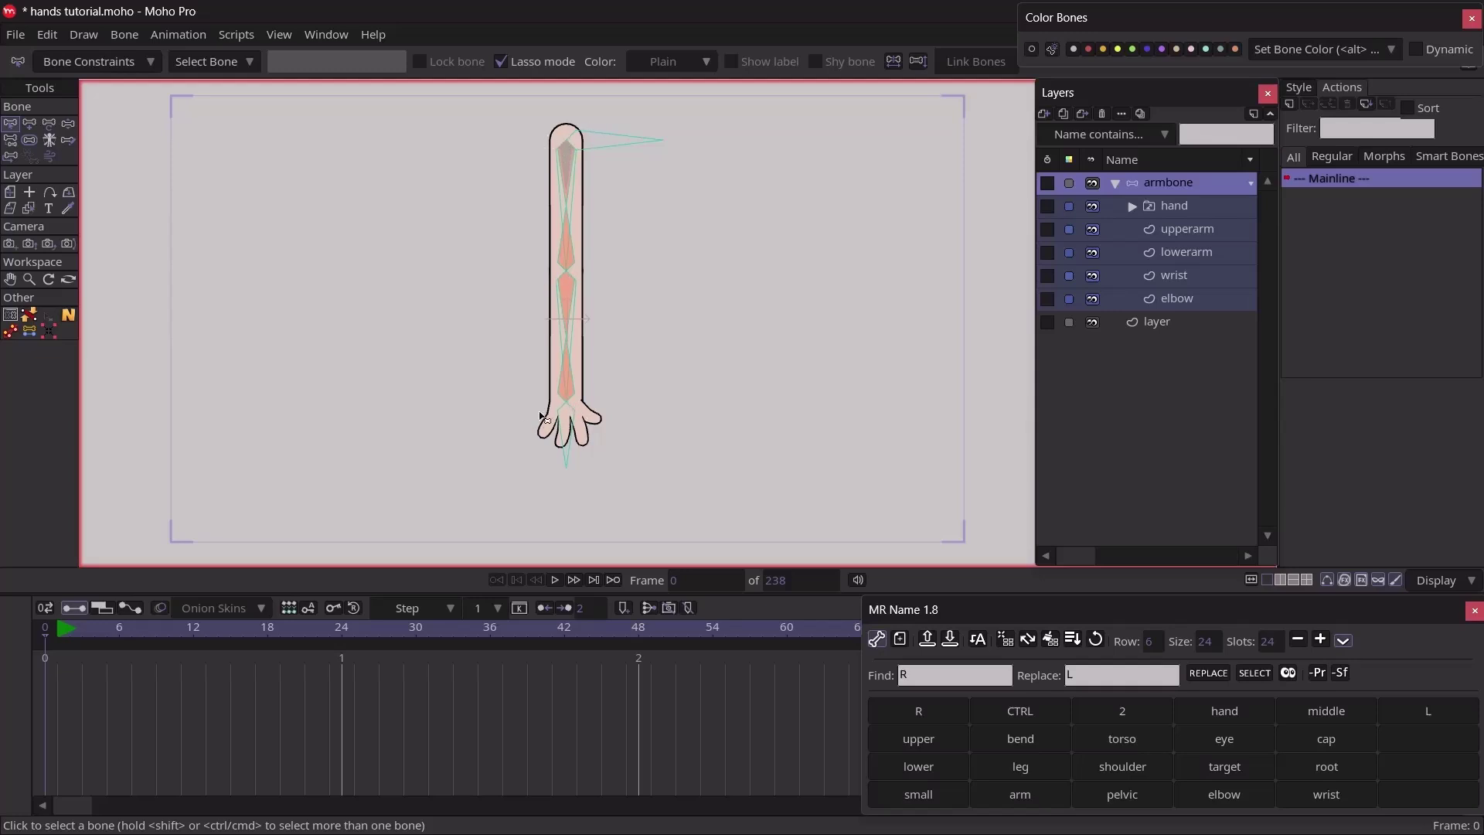
Add a small child bone to upperarmmiddle at the shoulder end and another to upperarmmiddle2 at the elbow end
left_click(571, 203)
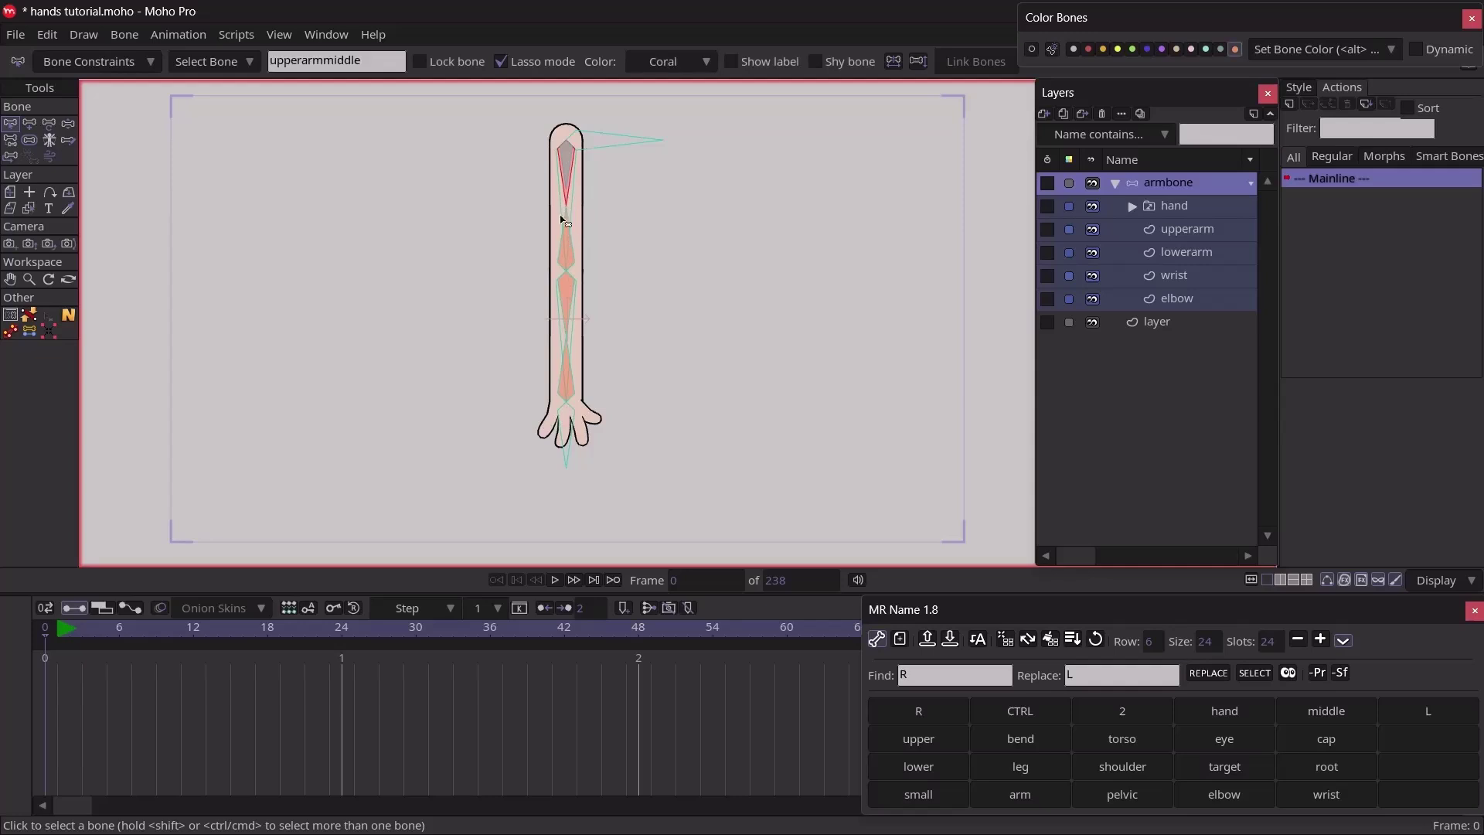
key("a")
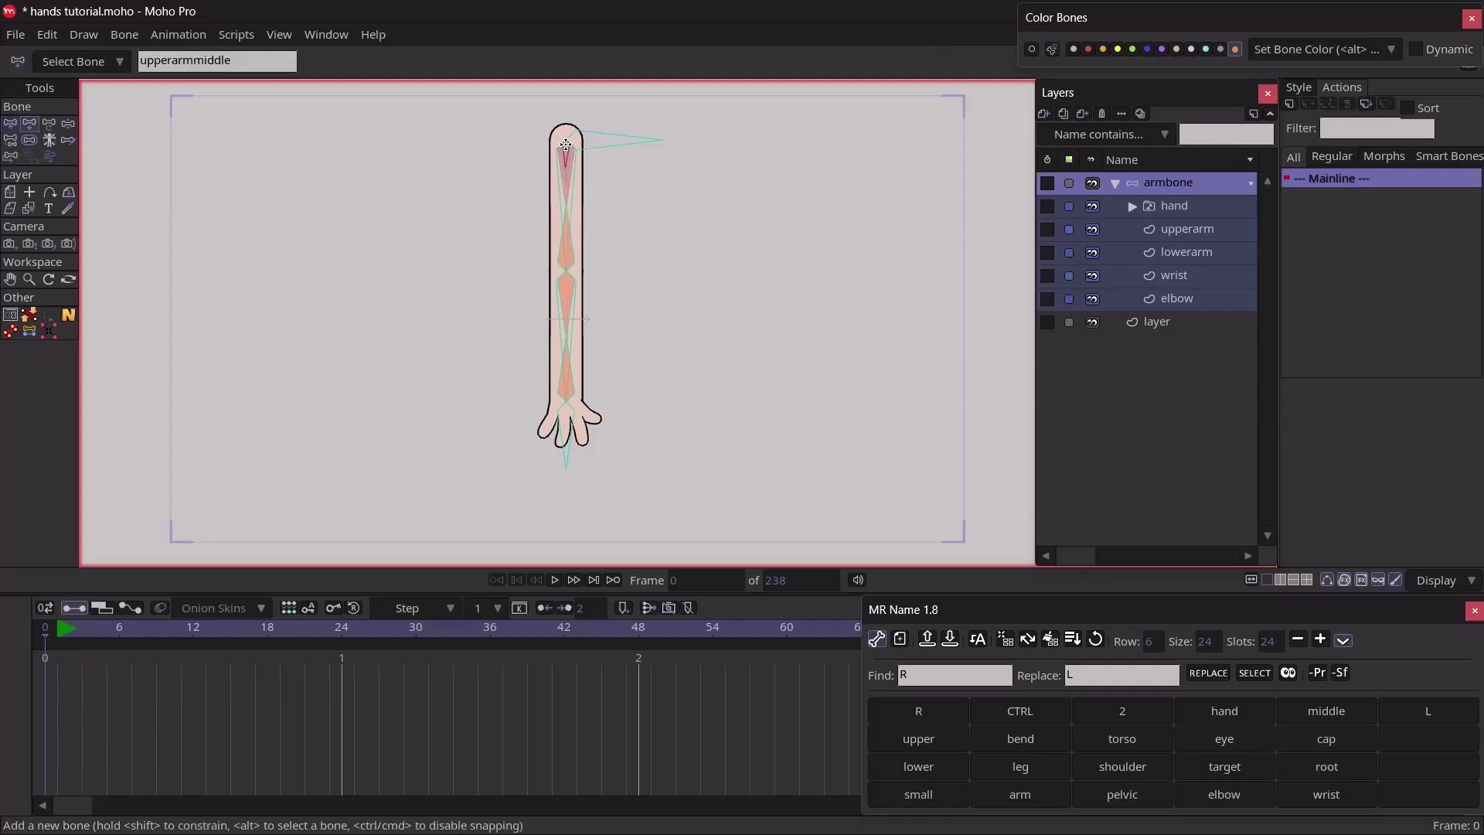
left_click(566, 145)
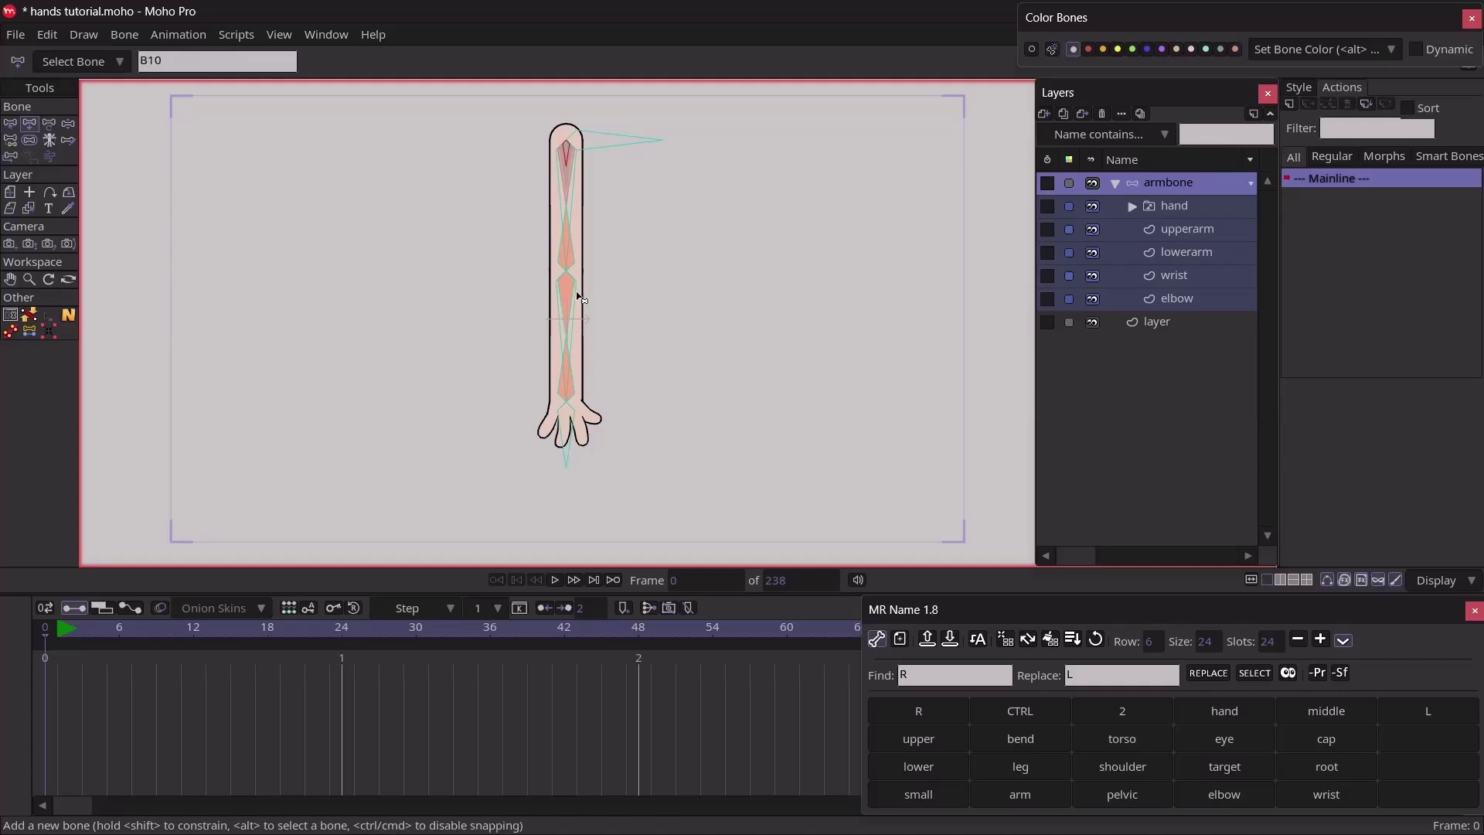
key("z")
left_click(569, 258)
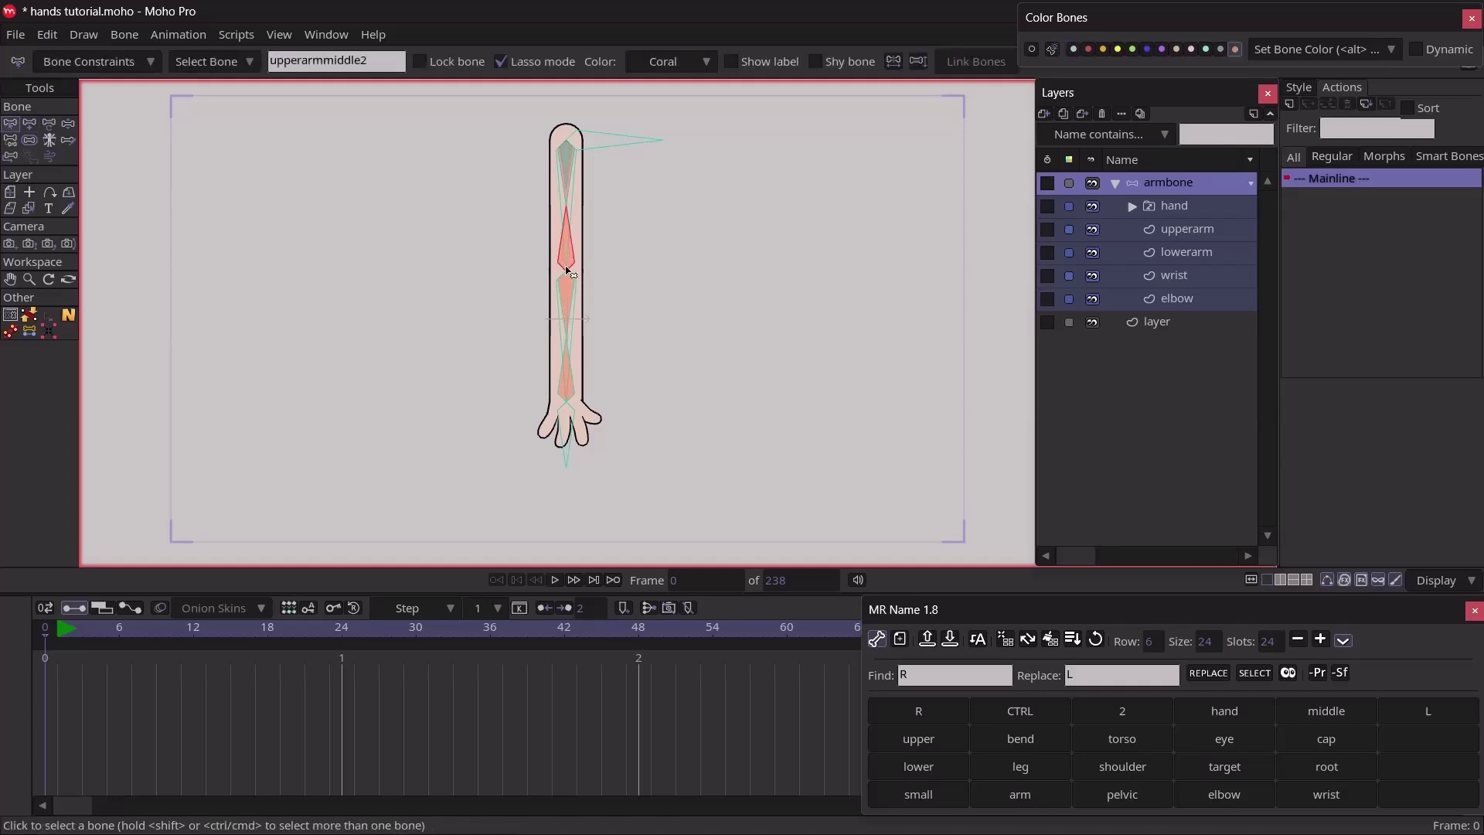
key("a")
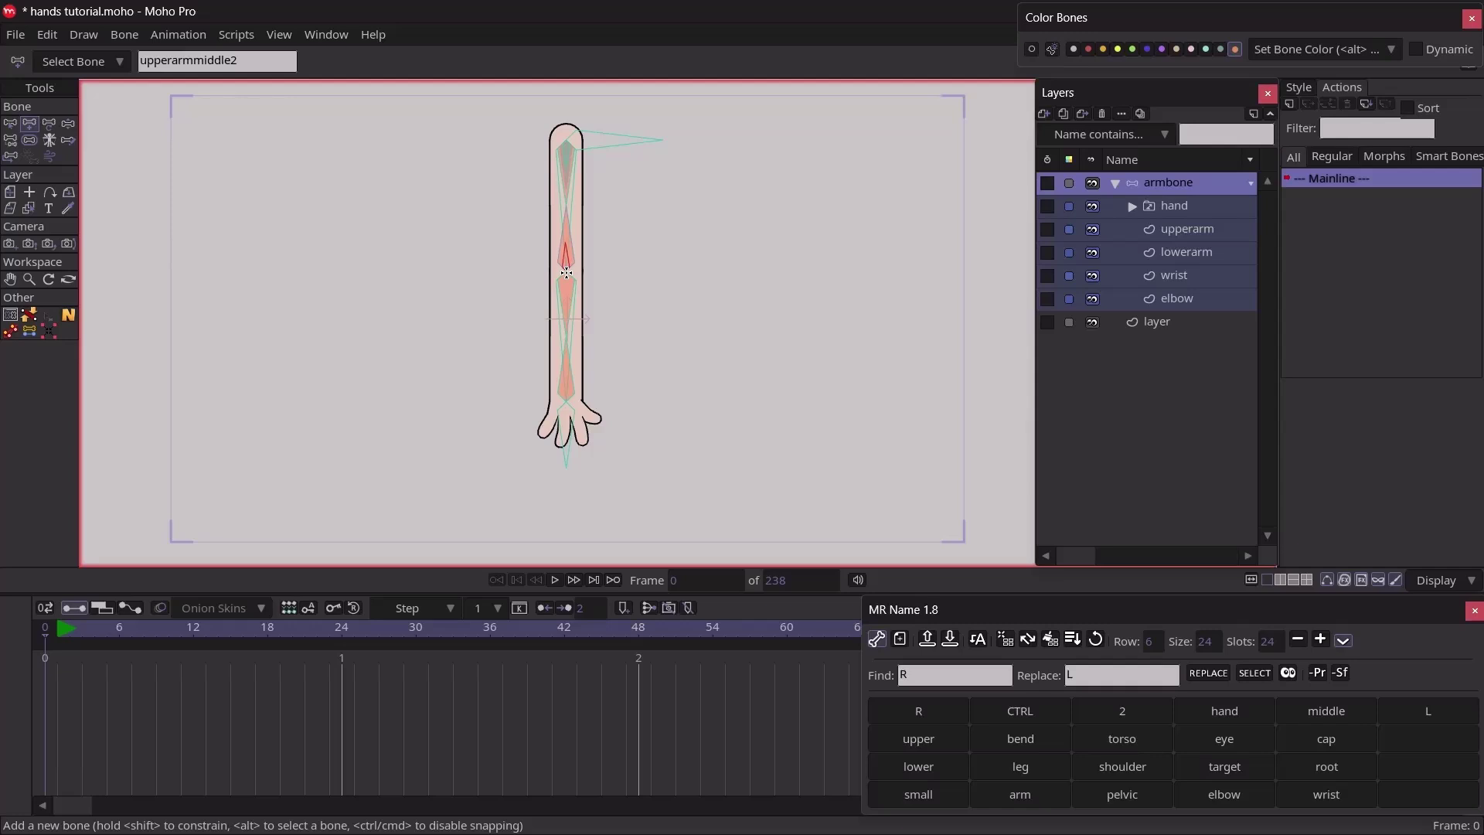
key("z")
Add a small child bone to lowerarmmiddle at the elbow end and another to lowerarmmiddle2 at the wrist end
left_click(562, 342)
key("a")
left_click_drag(566, 277, 566, 292)
key("b")
left_click(567, 384)
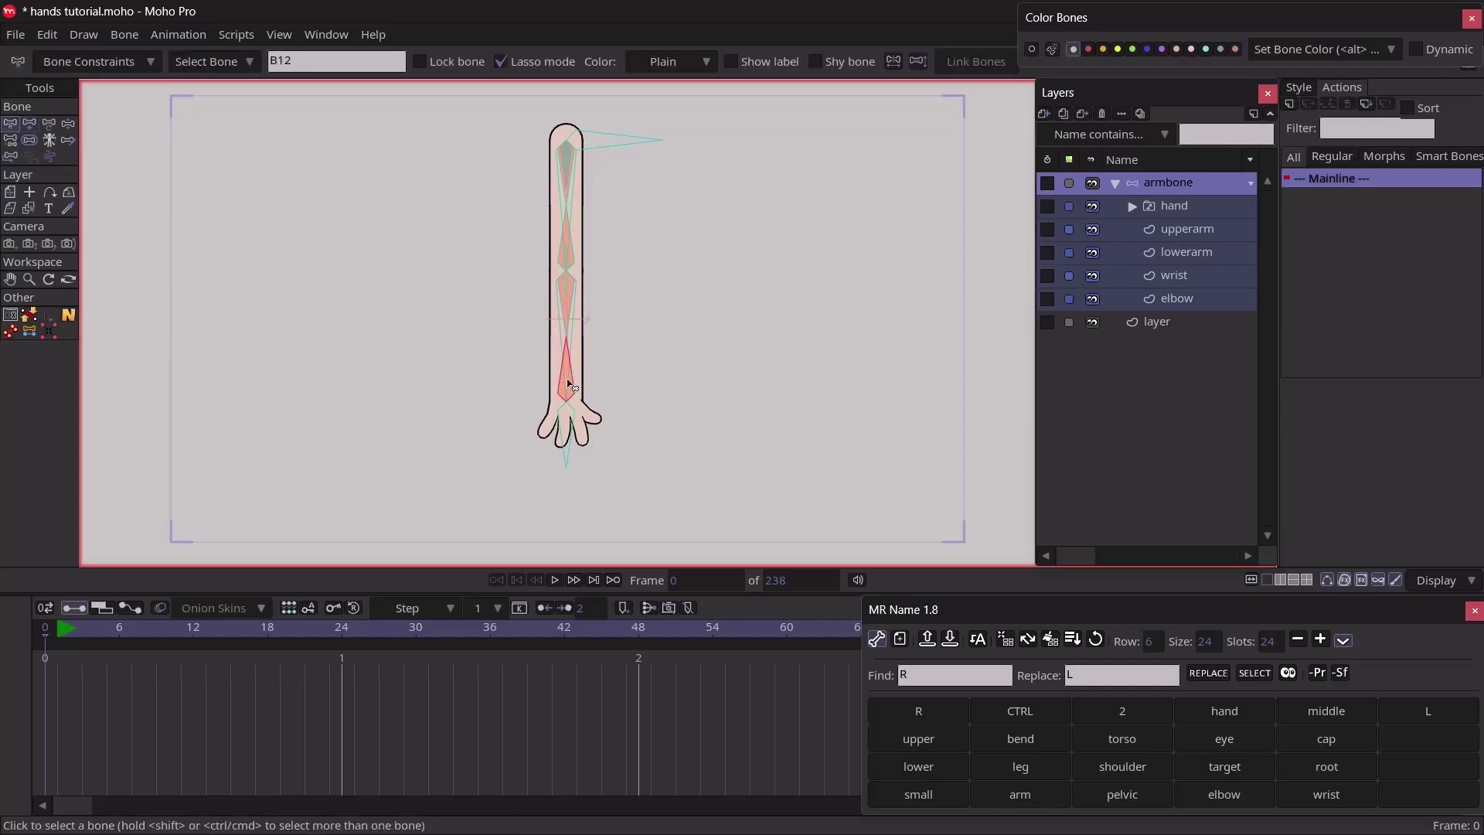
key("a")
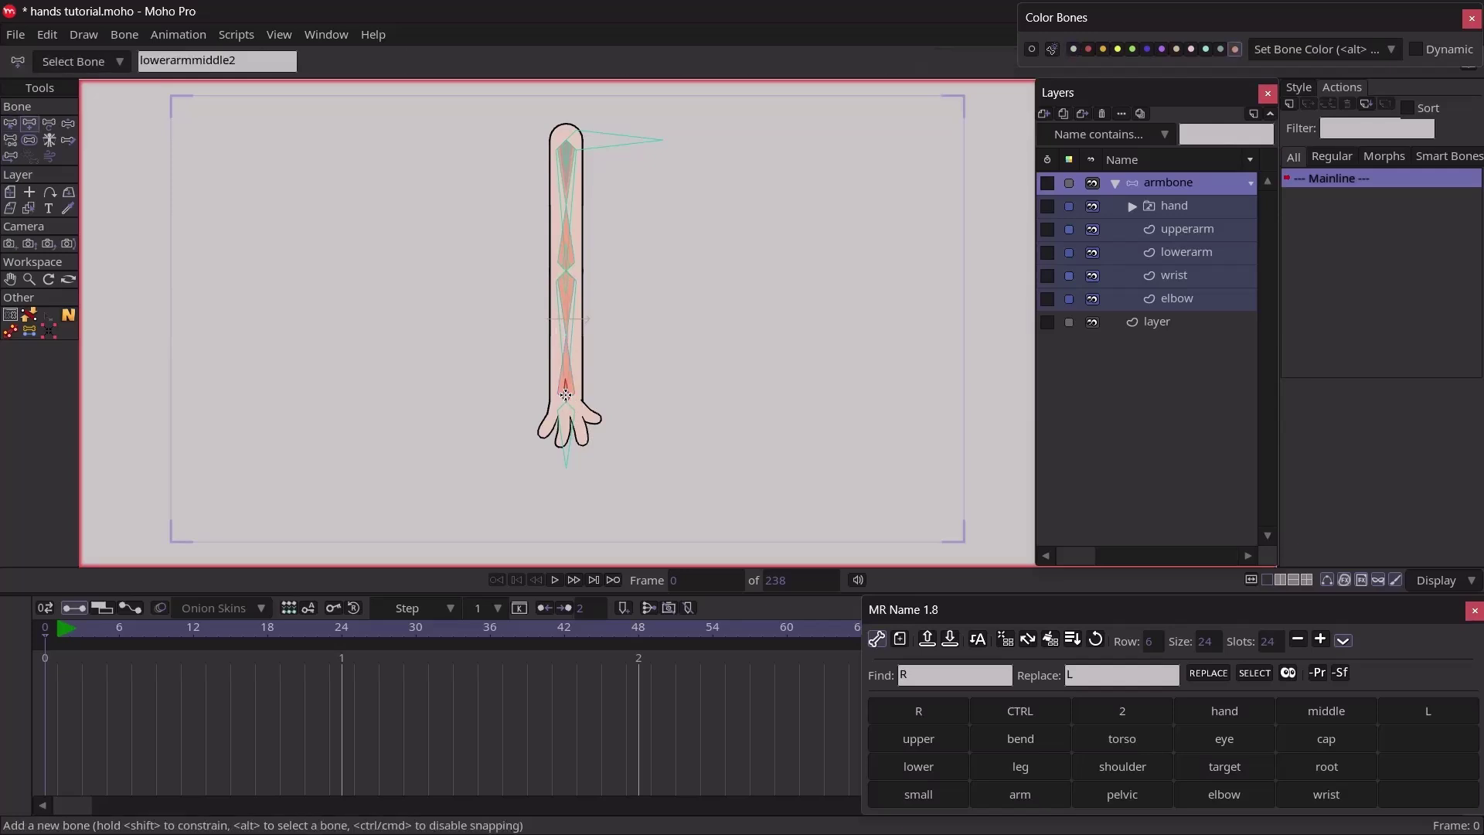
key("z")
left_click(943, 308)
Color the four small bones at the ends of the upper arm and forearm Purple
left_click(569, 390)
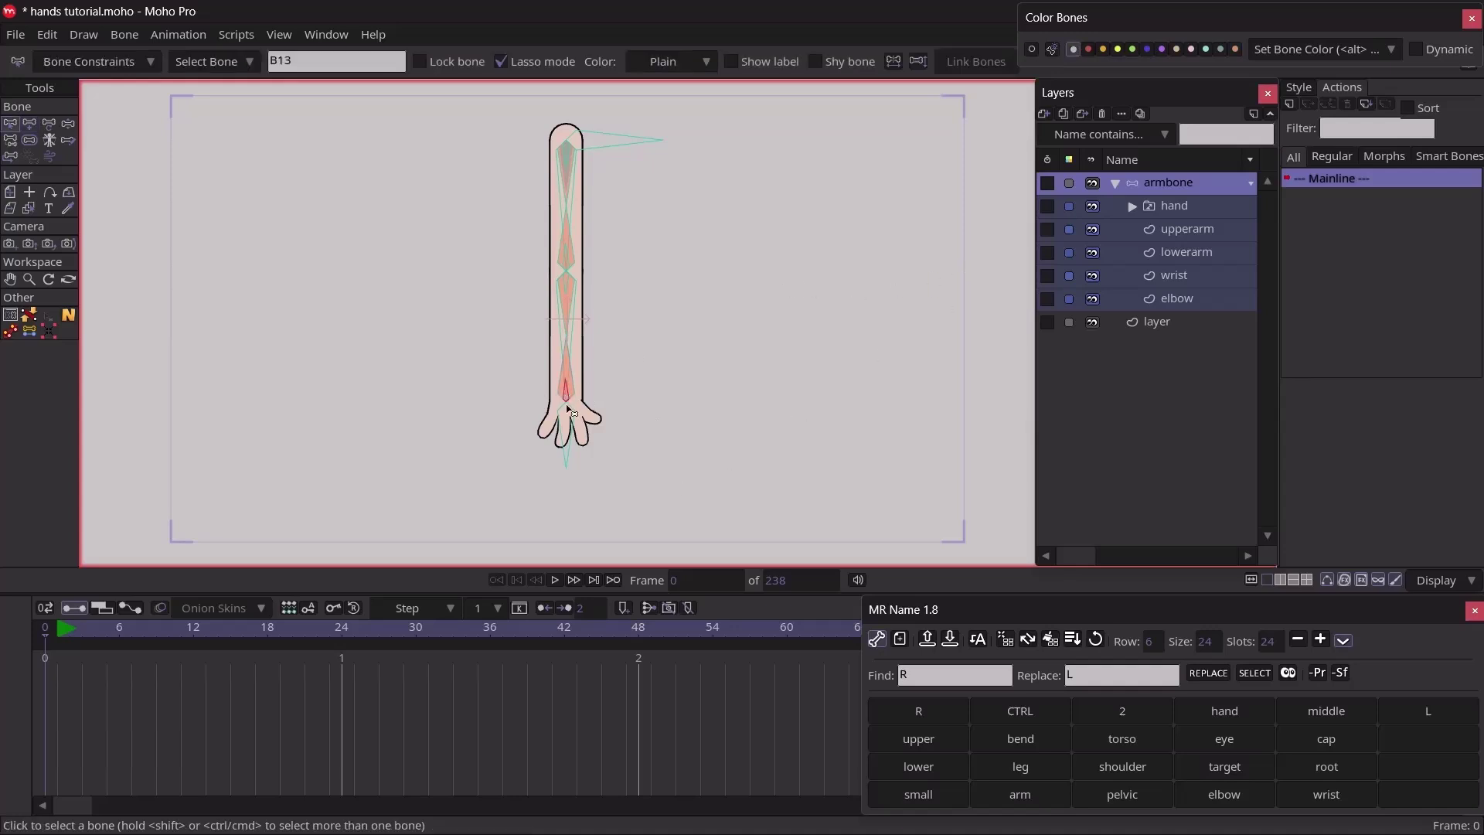
left_click(566, 226)
left_click(567, 165)
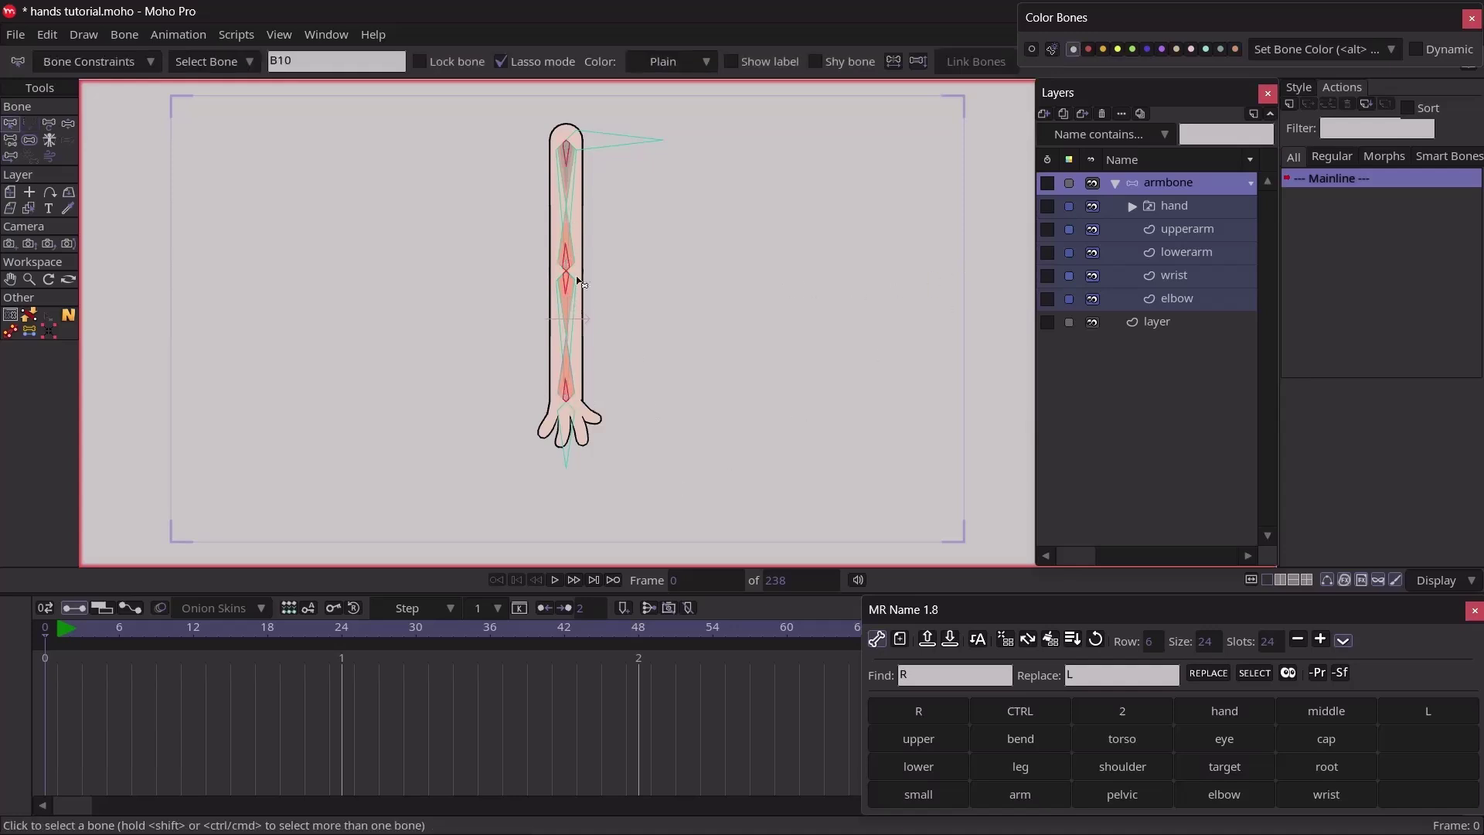
left_click(1163, 49)
left_click(600, 227)
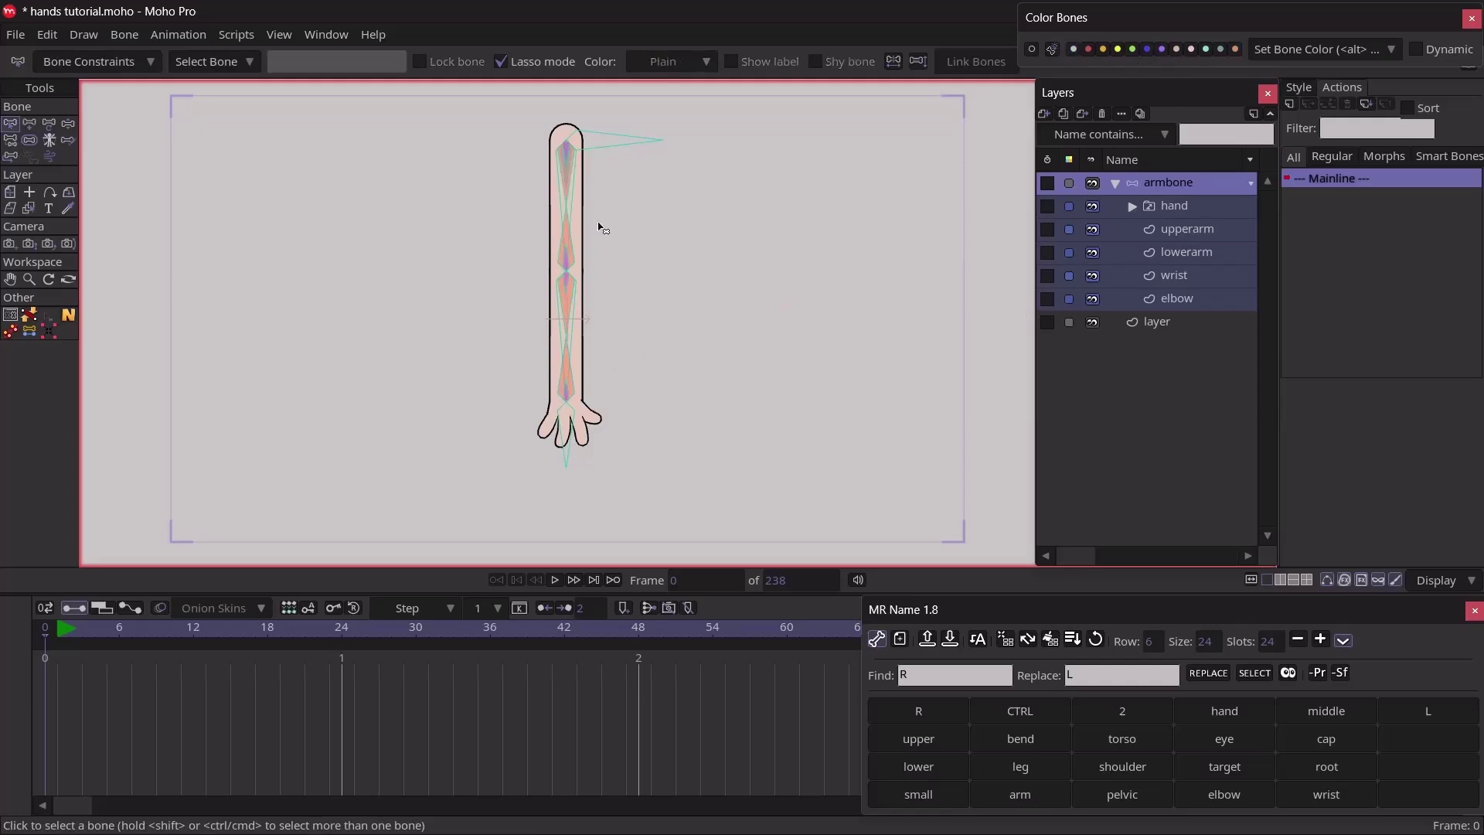
Name the upper arm's small bones upperarmsmall at the shoulder end and upperarmsmall2 at the elbow end
left_click(566, 163)
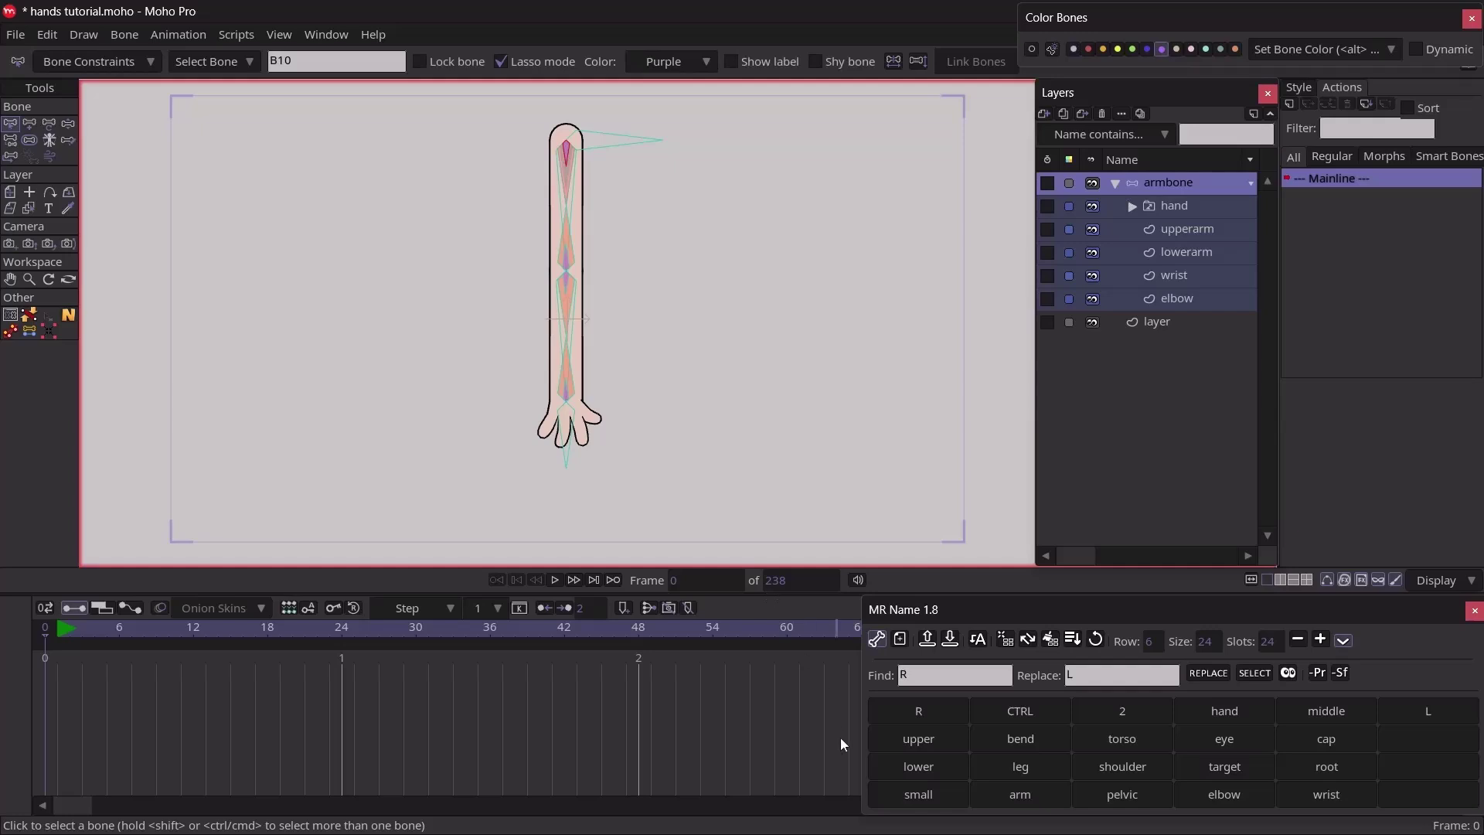
left_click(923, 746)
left_click(1018, 794)
left_click(920, 794)
left_click(568, 262)
left_click(918, 738)
left_click(997, 796)
left_click(934, 789)
left_click(1105, 717)
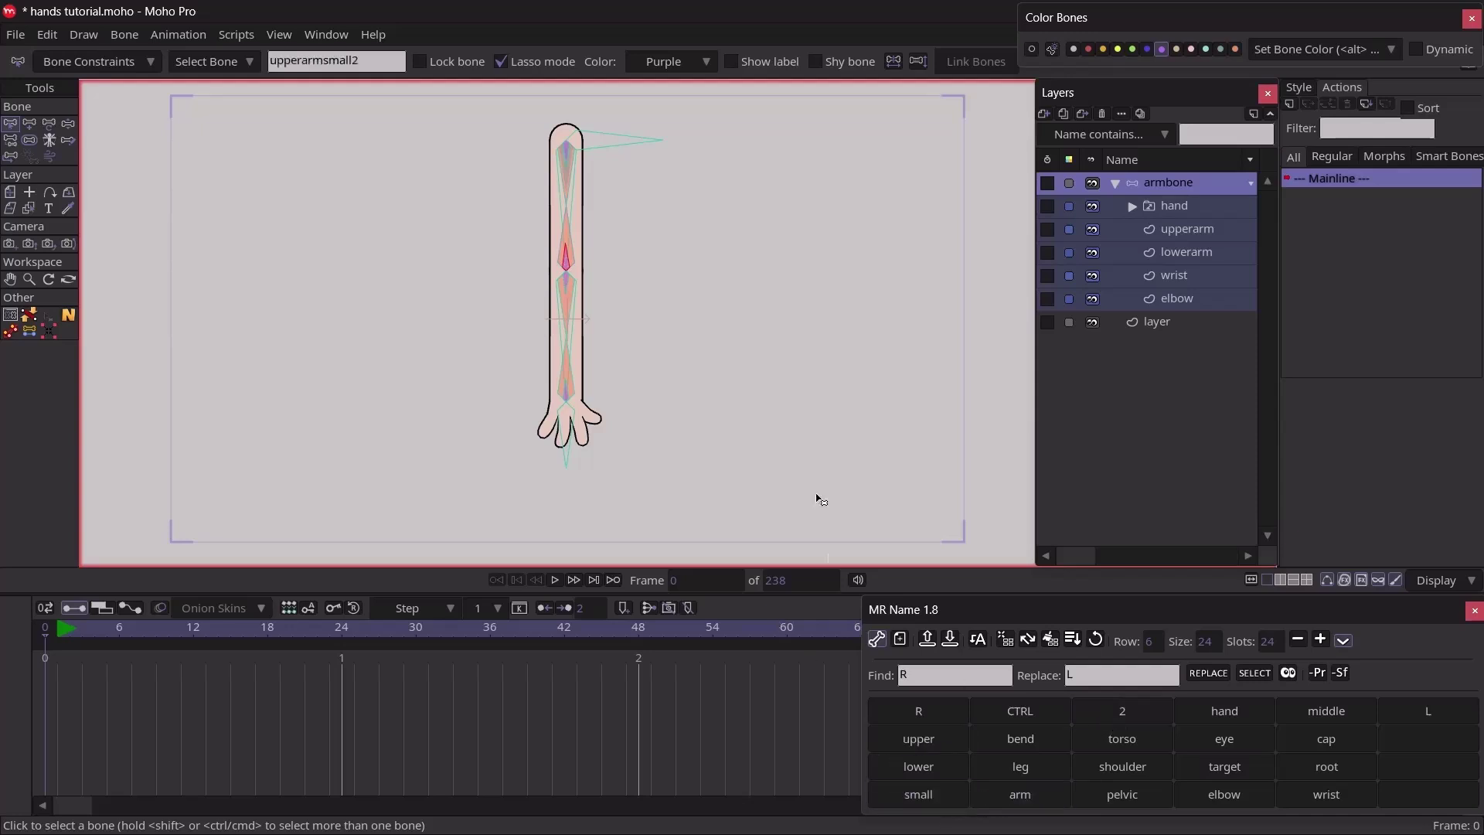
Name the forearm's small bones lowerarmsmall at the elbow end and lowerarmsmall2 at the wrist end
left_click(565, 284)
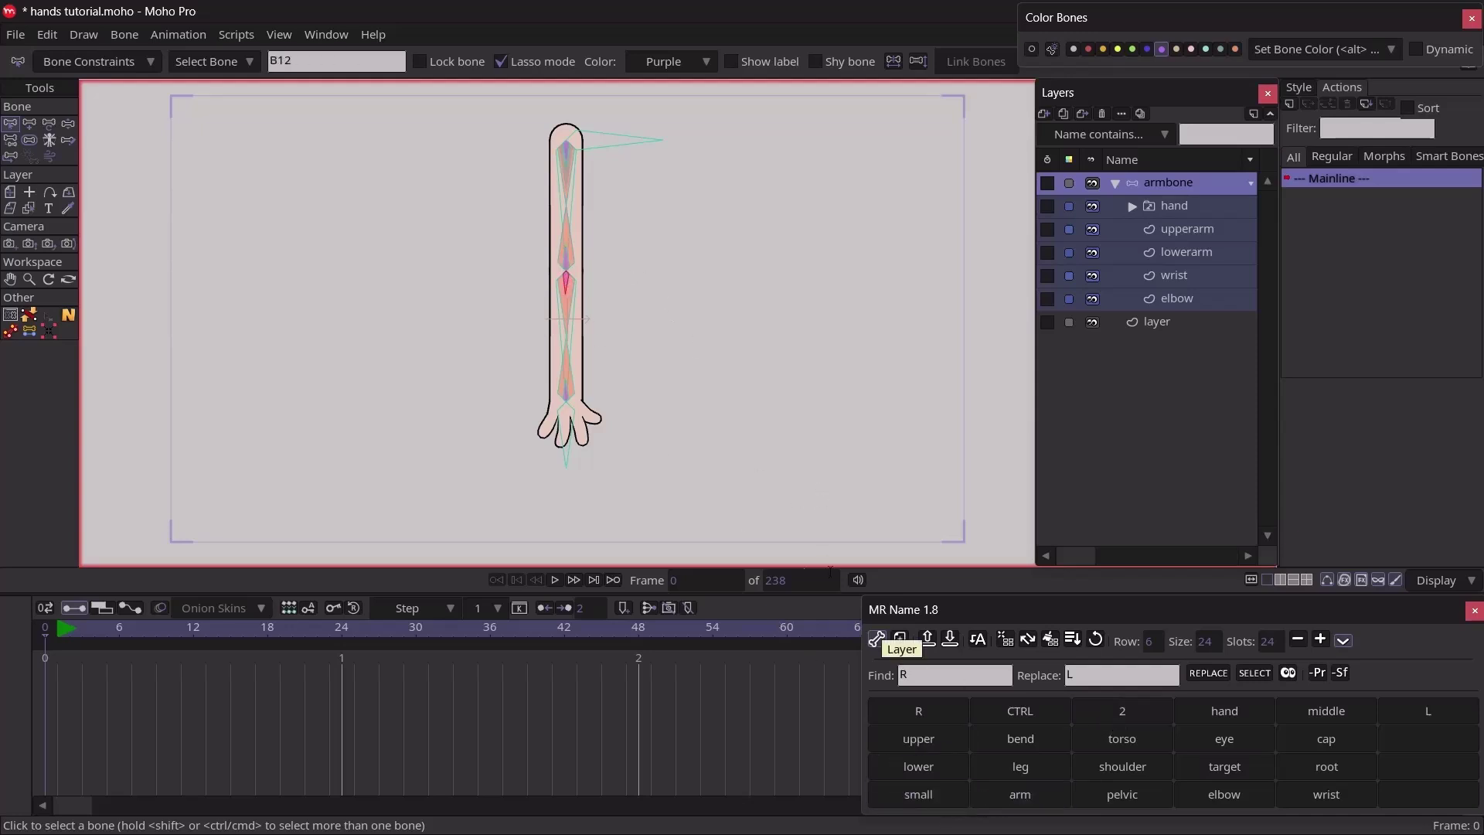
left_click(920, 765)
left_click(1005, 796)
left_click(928, 790)
left_click(567, 393)
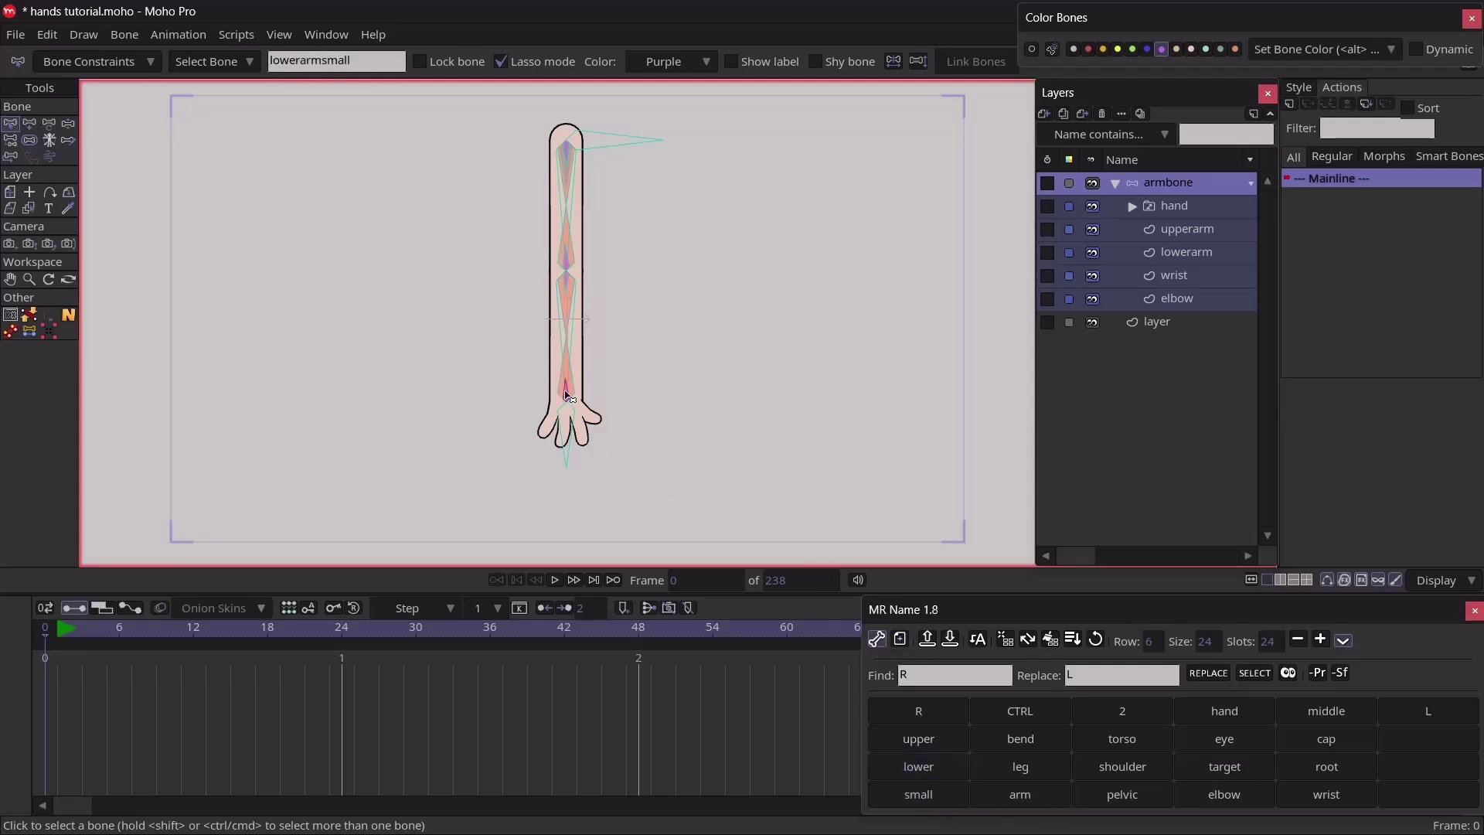
left_click(918, 769)
left_click(1020, 794)
left_click(918, 795)
left_click(1120, 715)
Add a short sideways-pointing child bone at the middle of the upperarm bone and another at the middle of the lowerarm bone
left_click(573, 208)
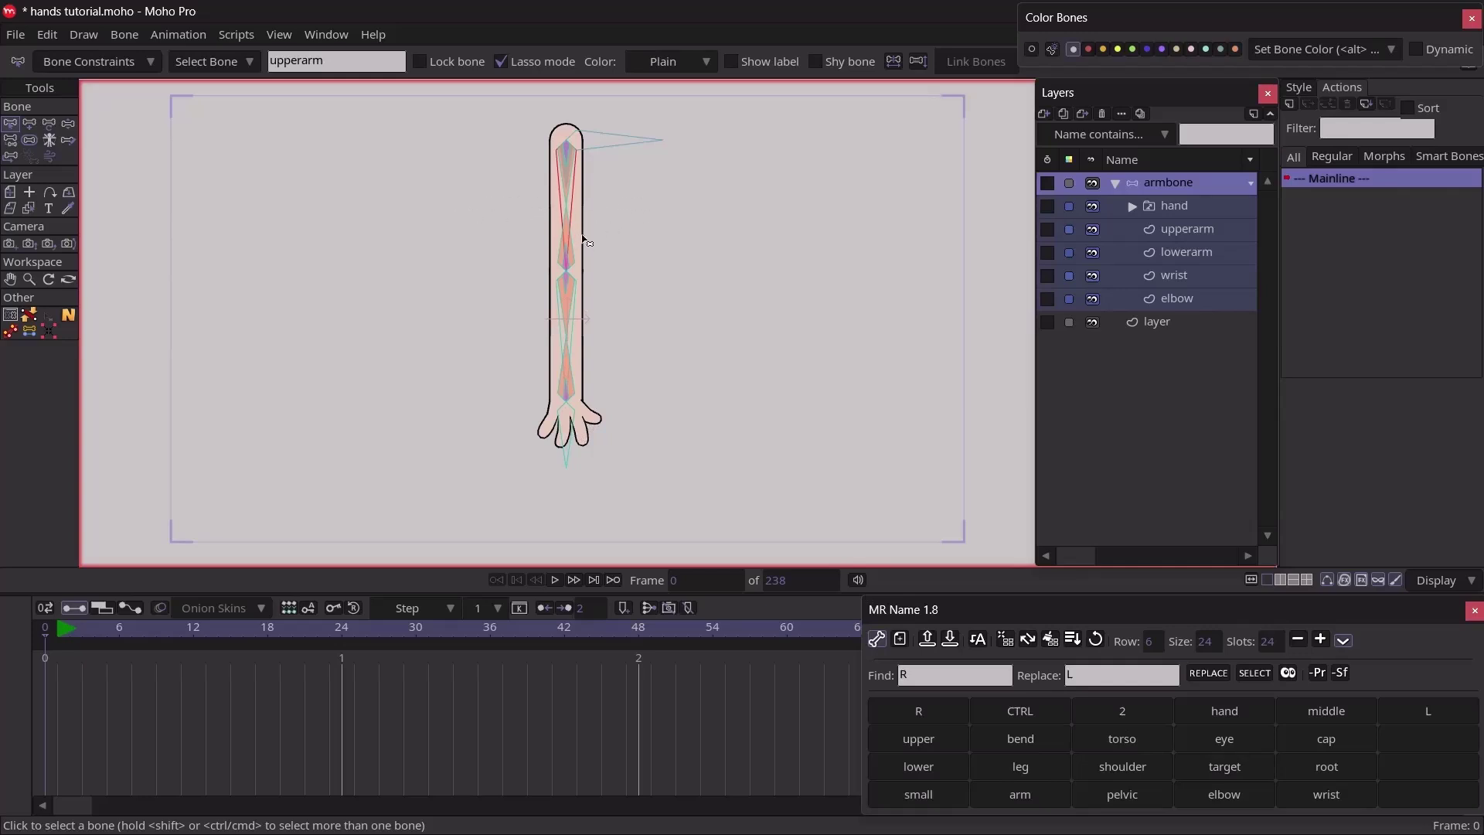
key("a")
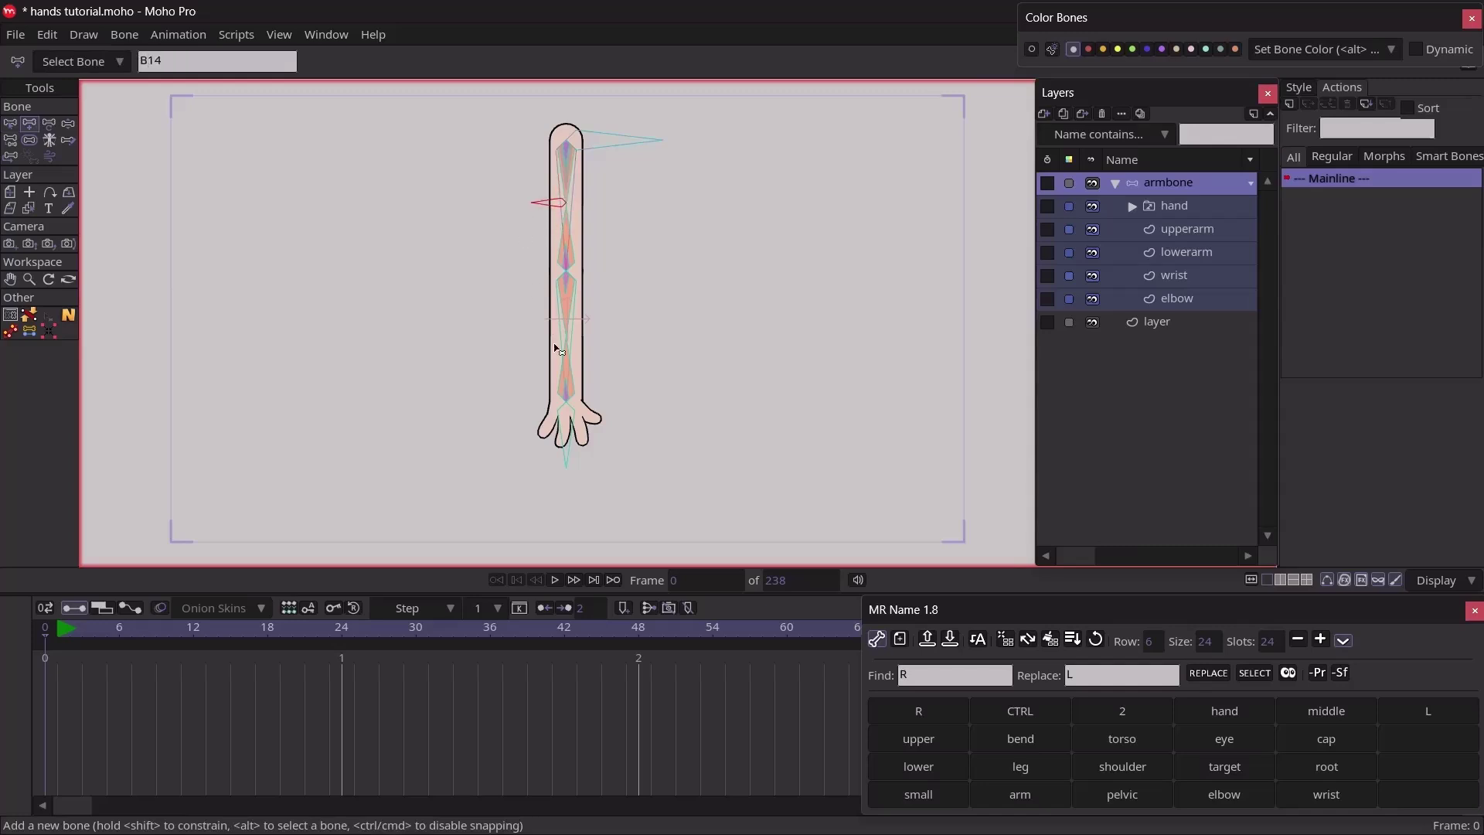
key("z")
left_click(579, 349)
left_click(566, 344)
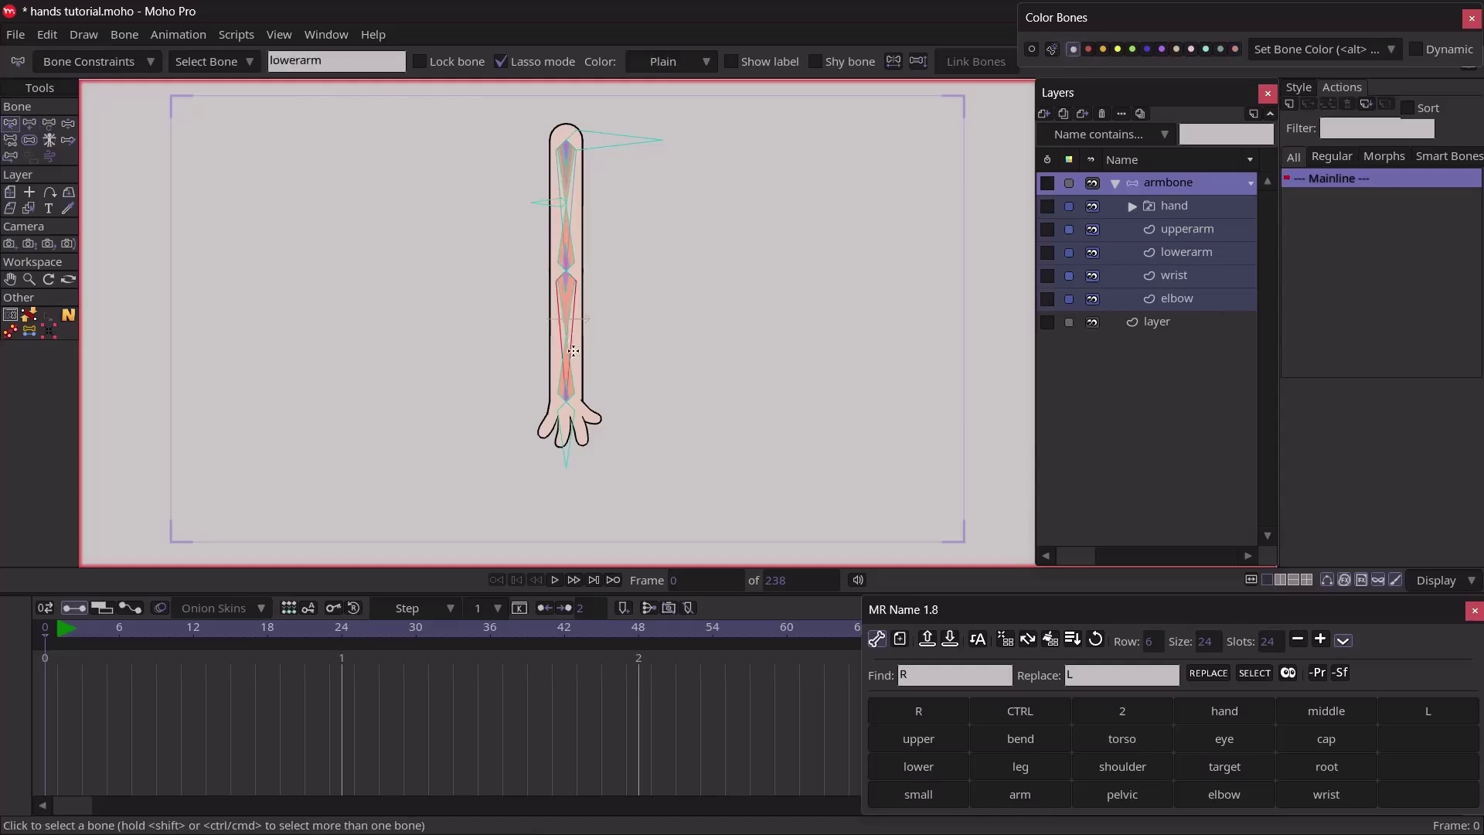
key("a")
left_click(565, 338)
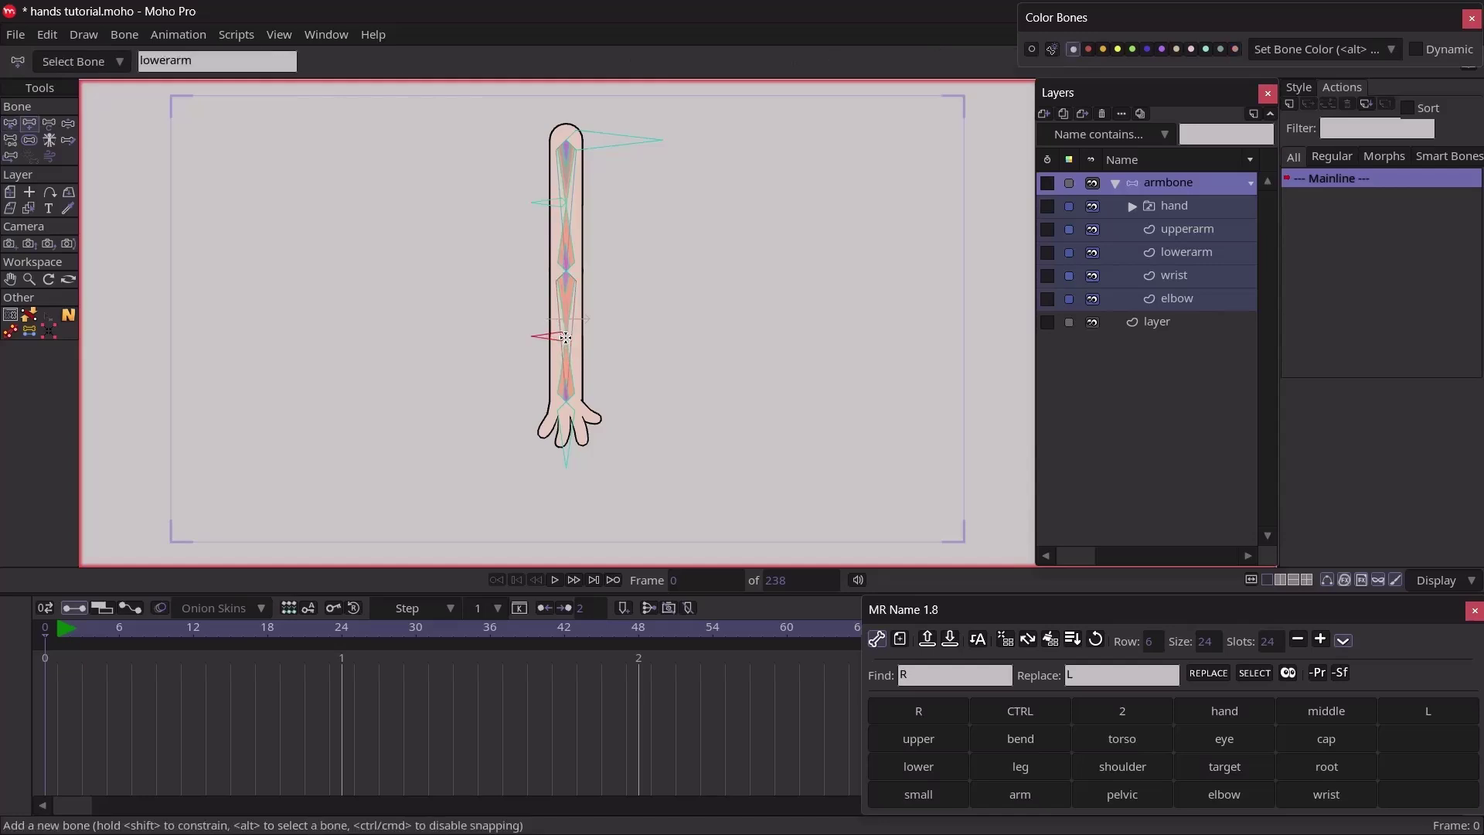
key("b")
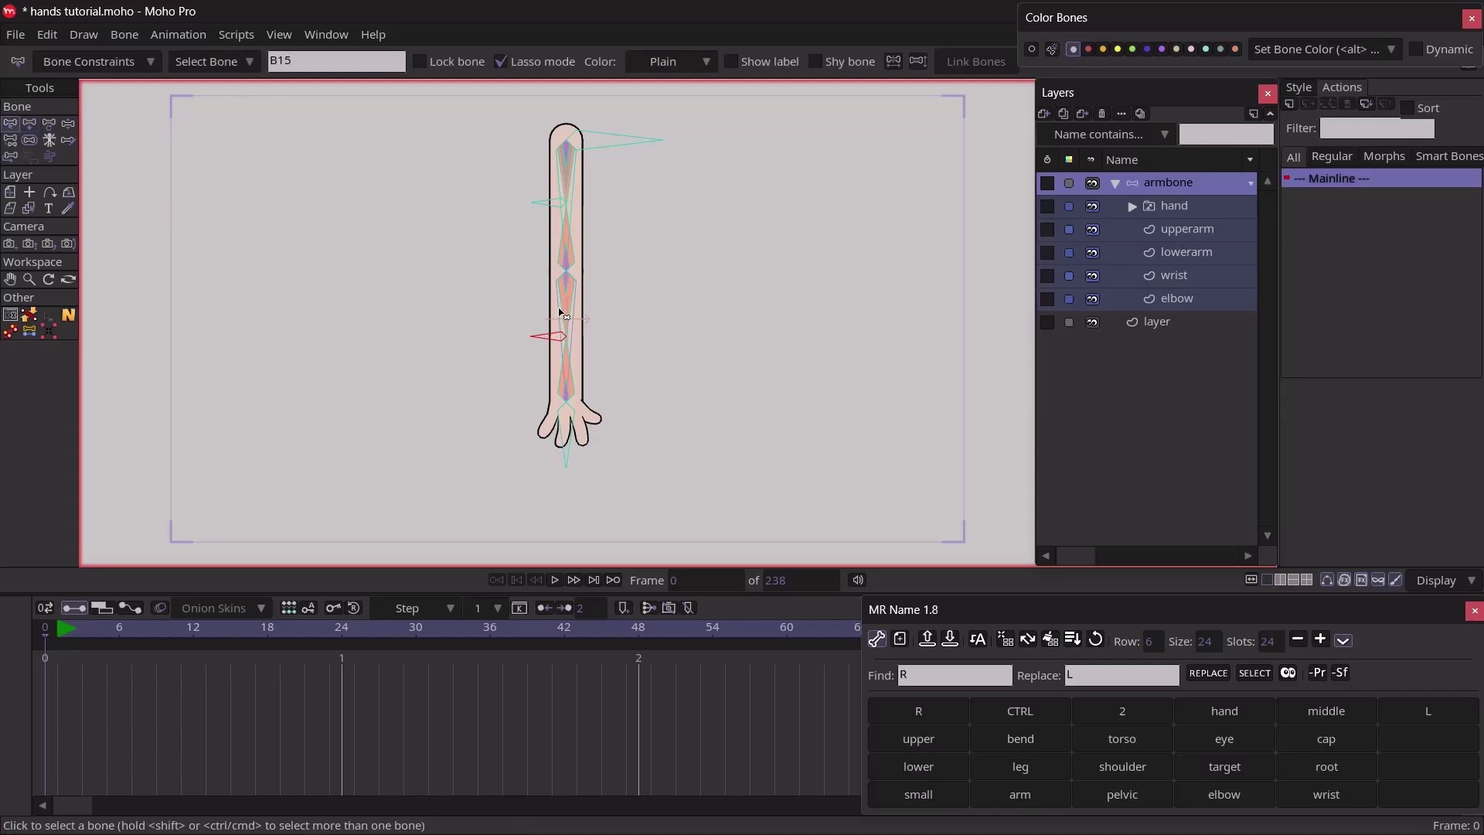
Name the short sideways bones upperarmtarget at the middle of the upper arm and lowerarmtarget at the middle of the forearm
left_click(539, 218)
left_click(919, 740)
left_click(1020, 793)
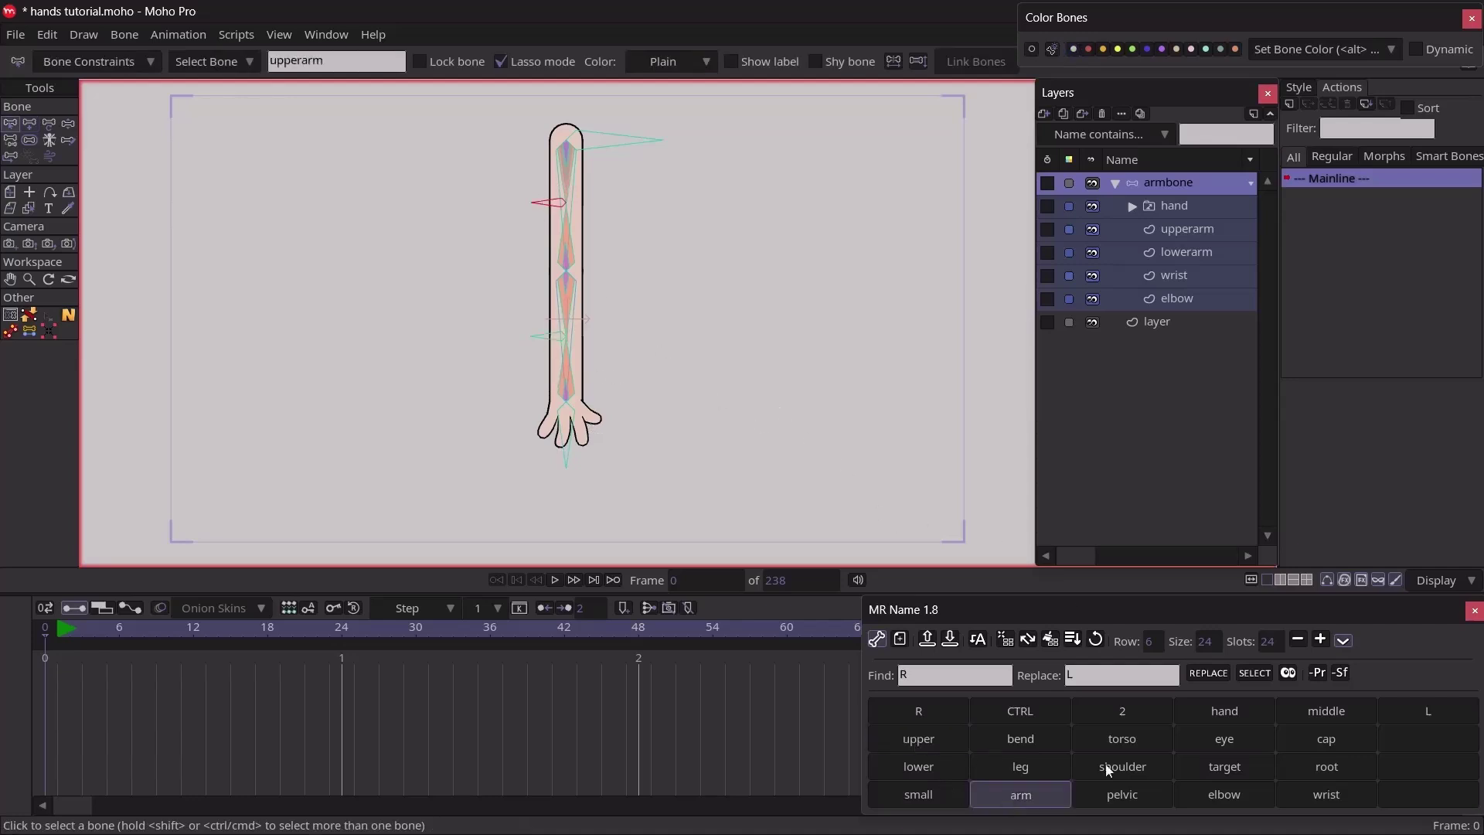
left_click(1224, 766)
left_click(552, 346)
left_click(552, 345)
left_click(918, 766)
left_click(1020, 794)
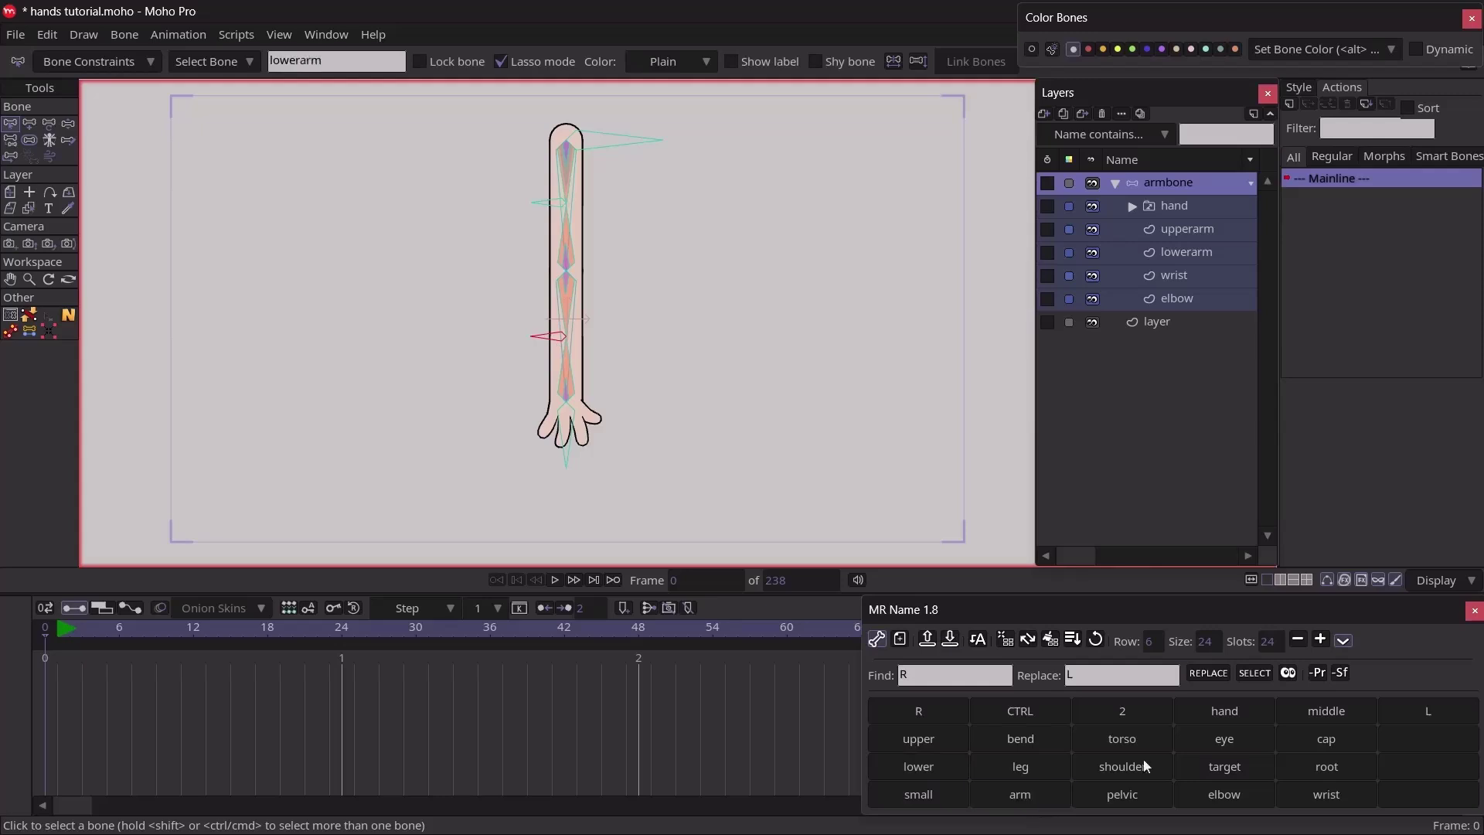
left_click(1215, 773)
Assign the upperarmtarget bone as the target of the two coral half bones in the upper arm
left_click(571, 225)
left_click(568, 194, "shift")
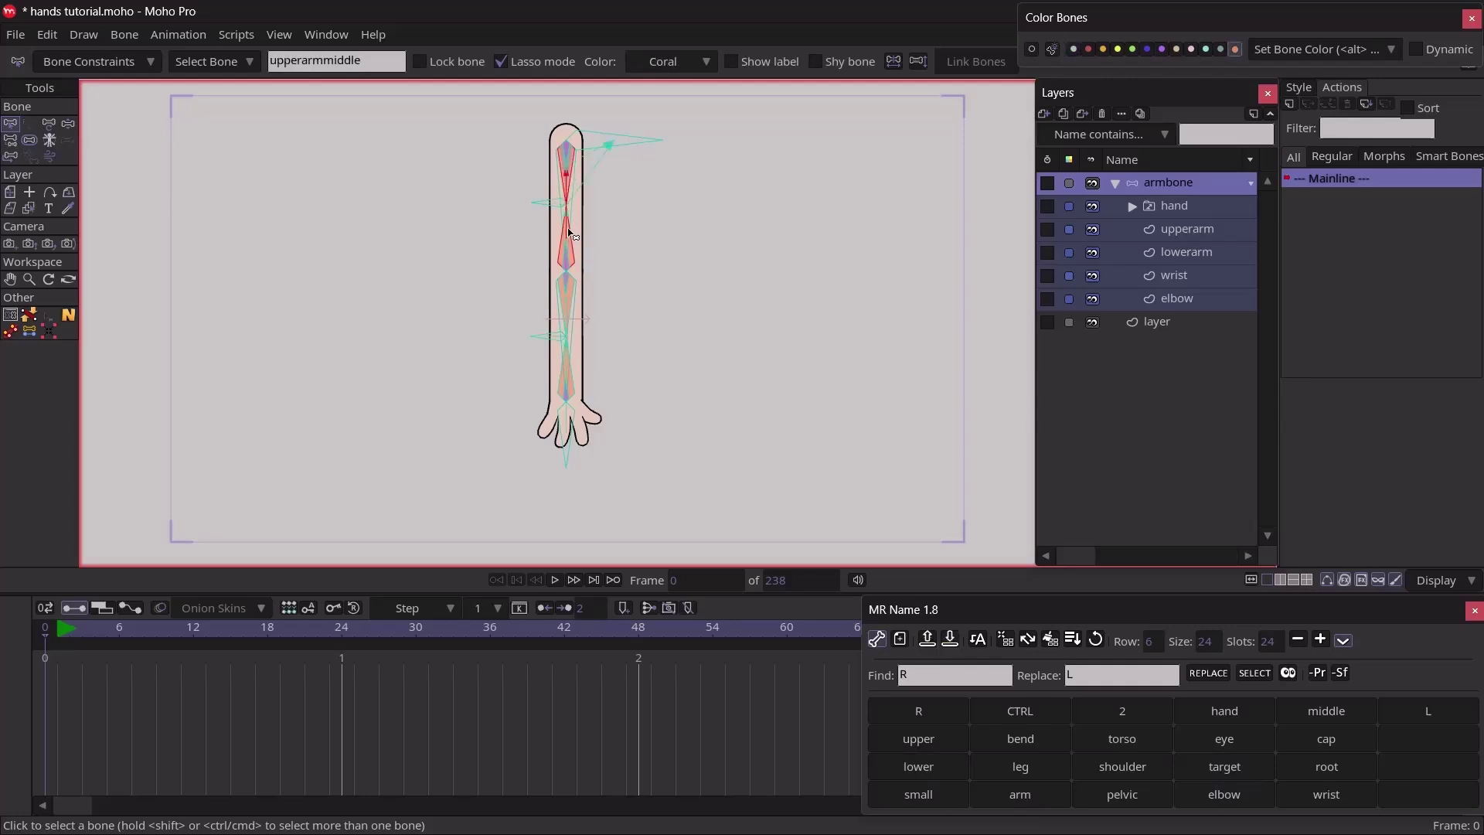
key("p")
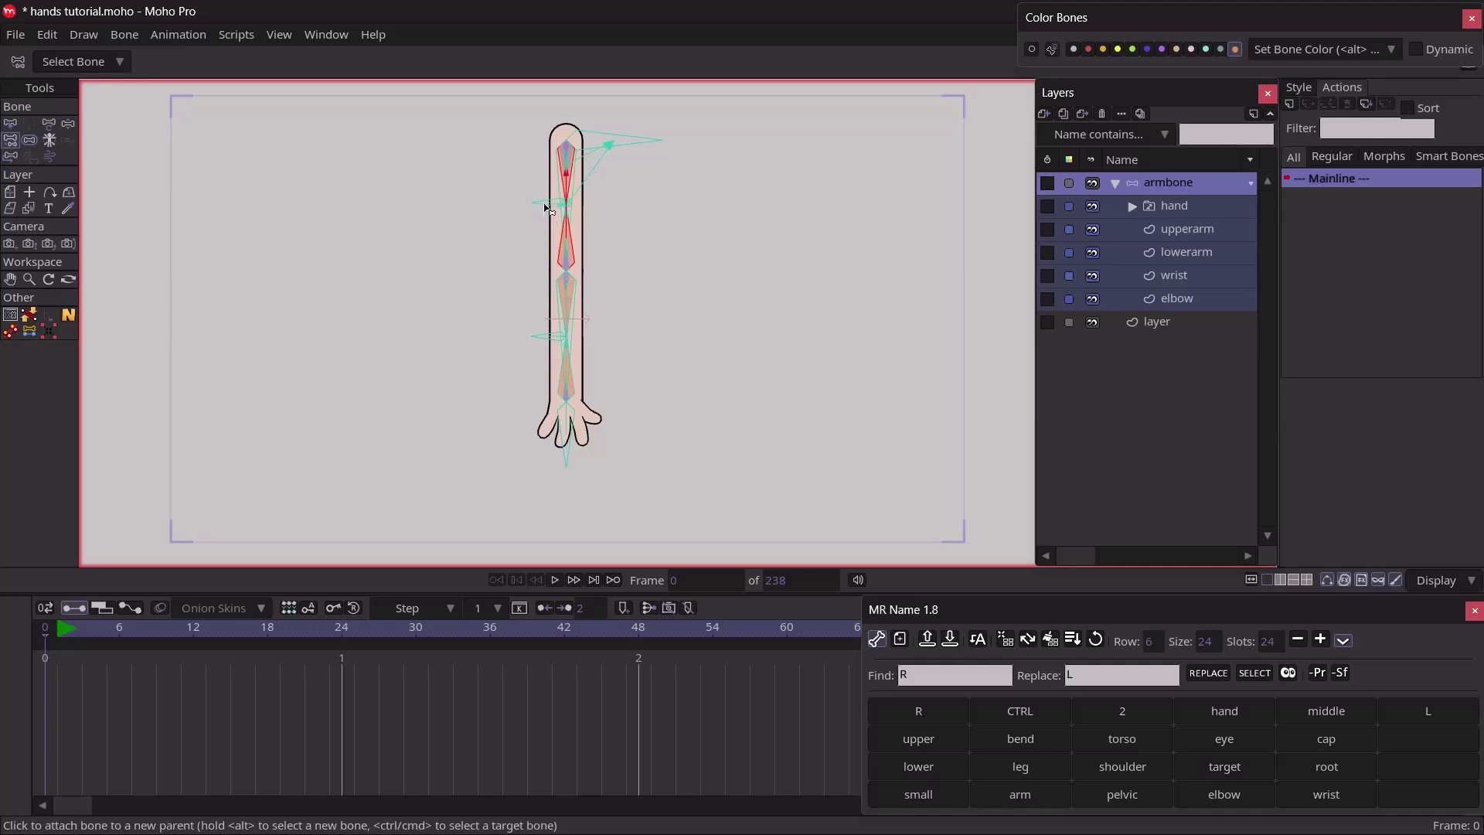
key("b")
Assign the lowerarmtarget bone as the target of the two coral half bones in the forearm
left_click(565, 317)
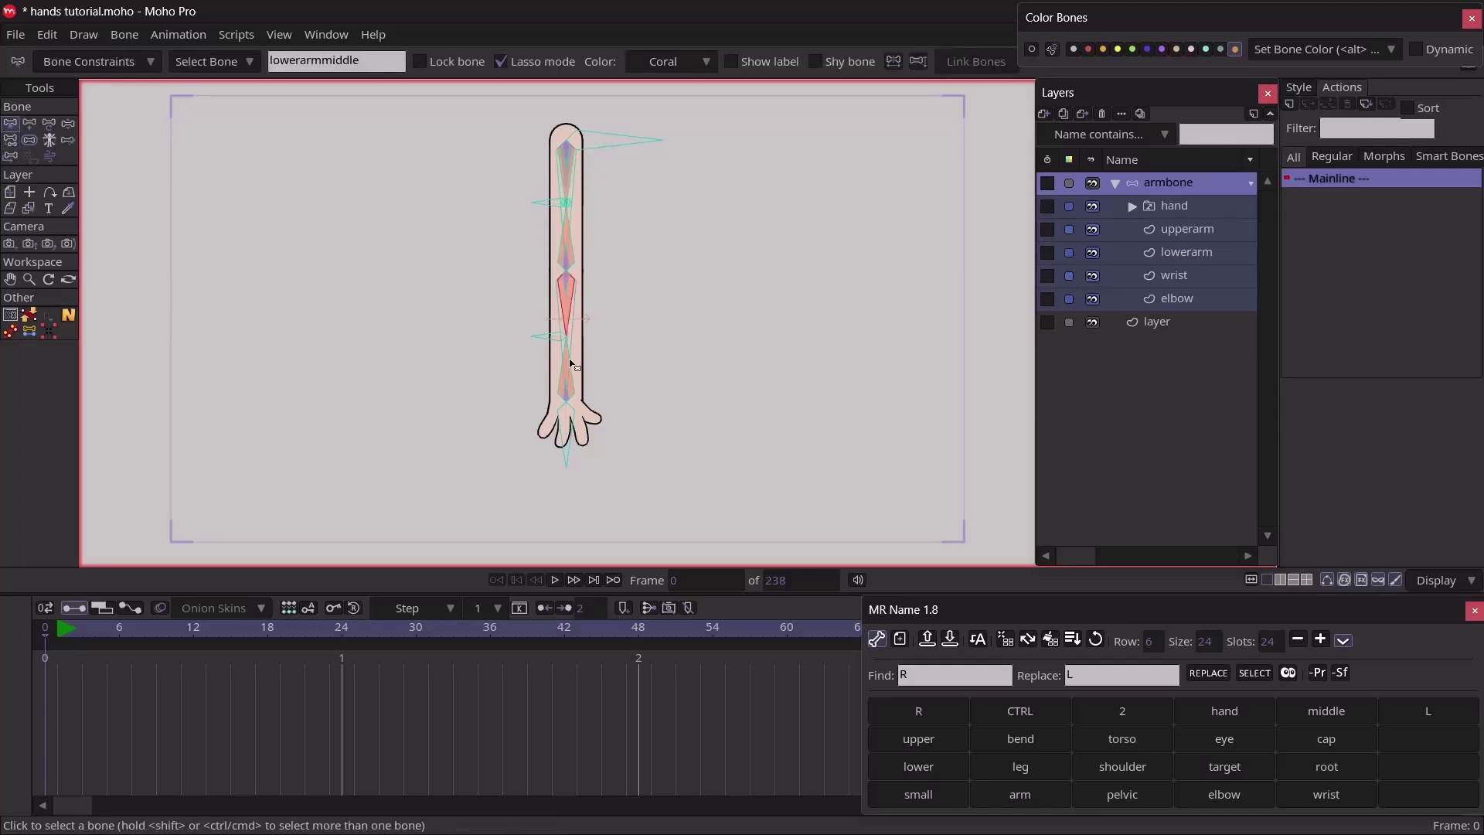
left_click(567, 361, "shift")
key("p")
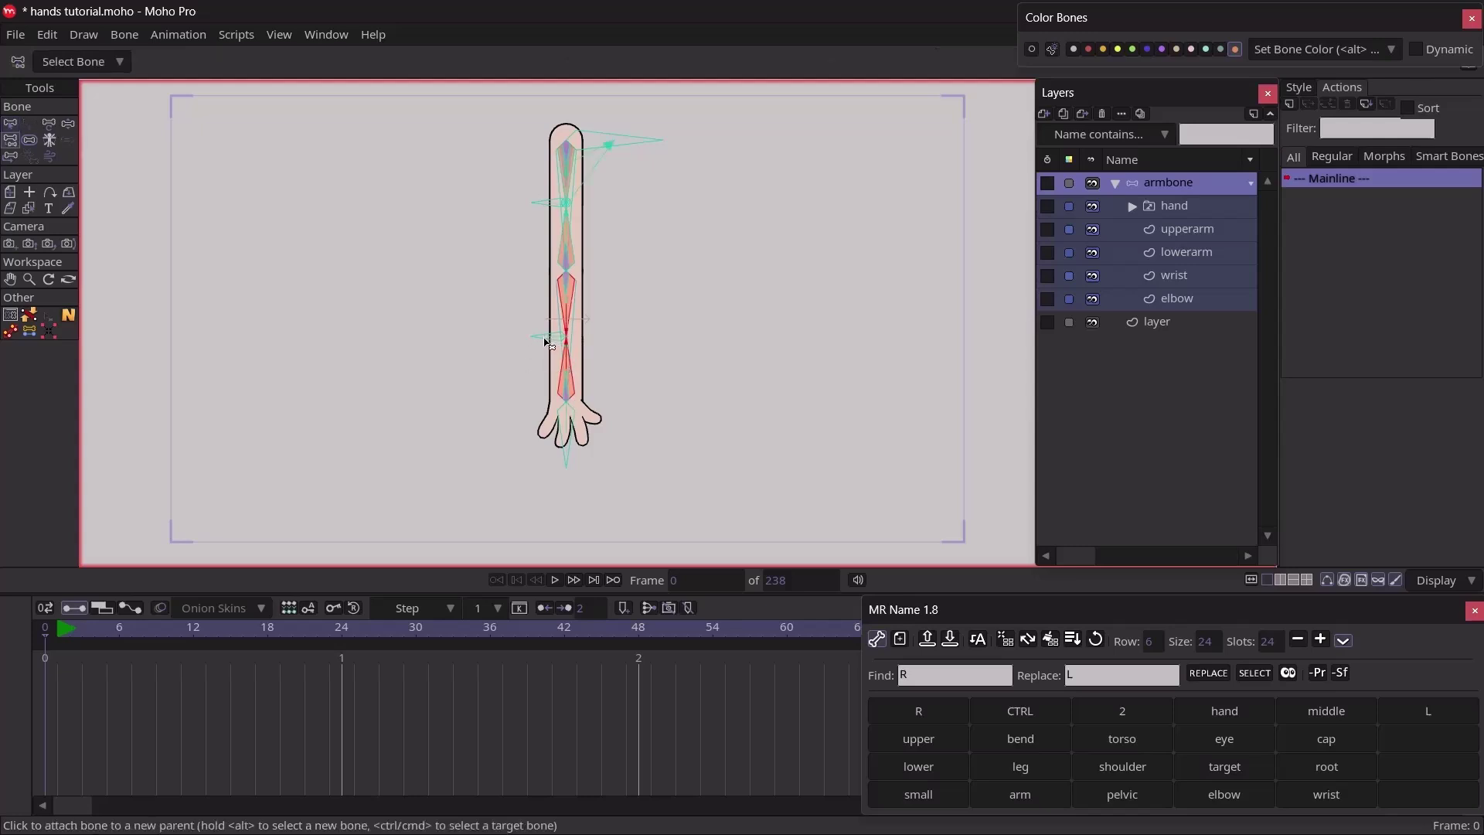
left_click(566, 409)
key("t")
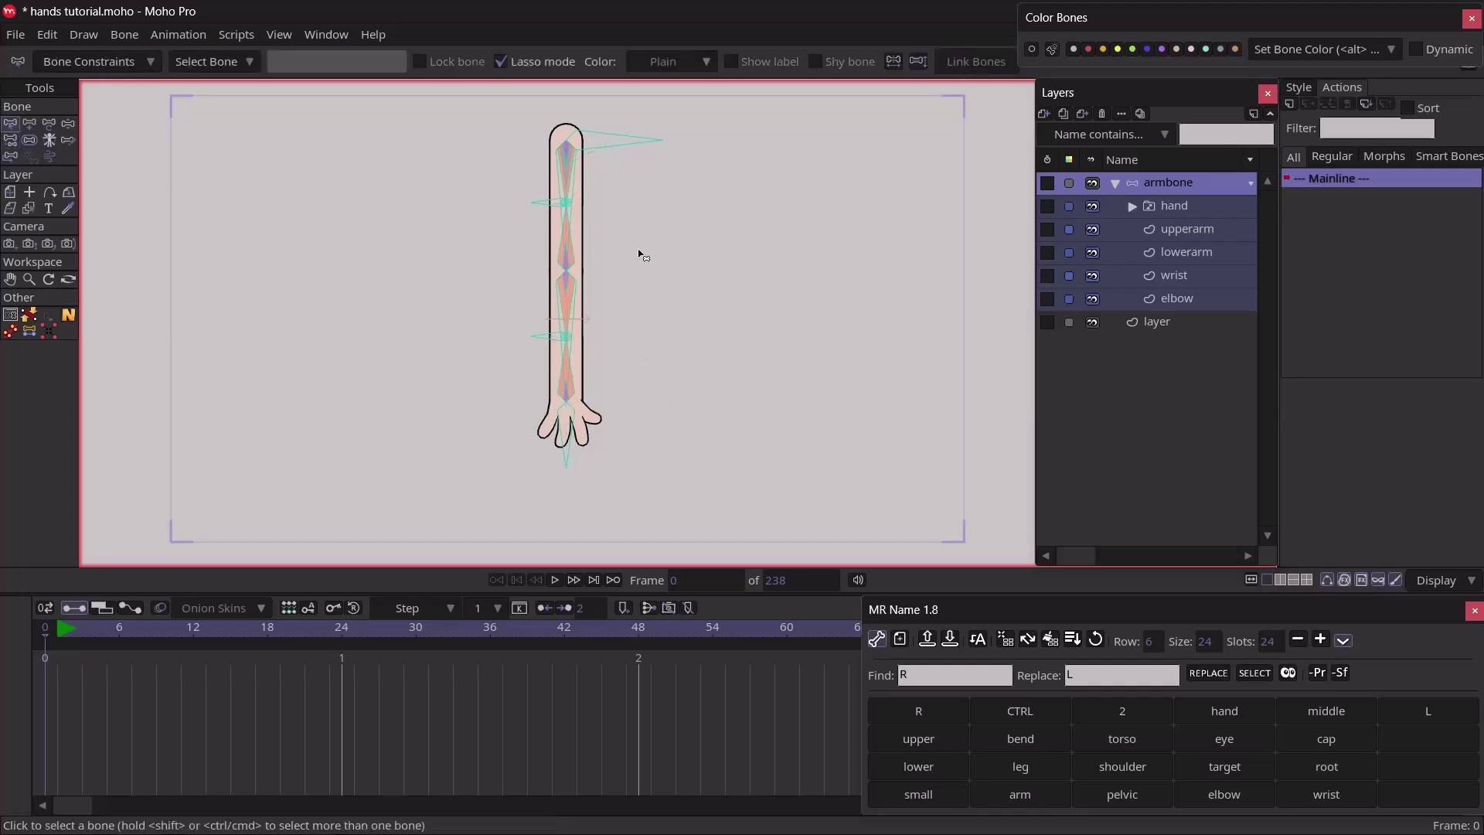
Create a pin bone on each of the upperarm layer's two outline points at the elbow
left_click_drag(614, 321, 603, 344)
scroll(672, 321, "up", 3)
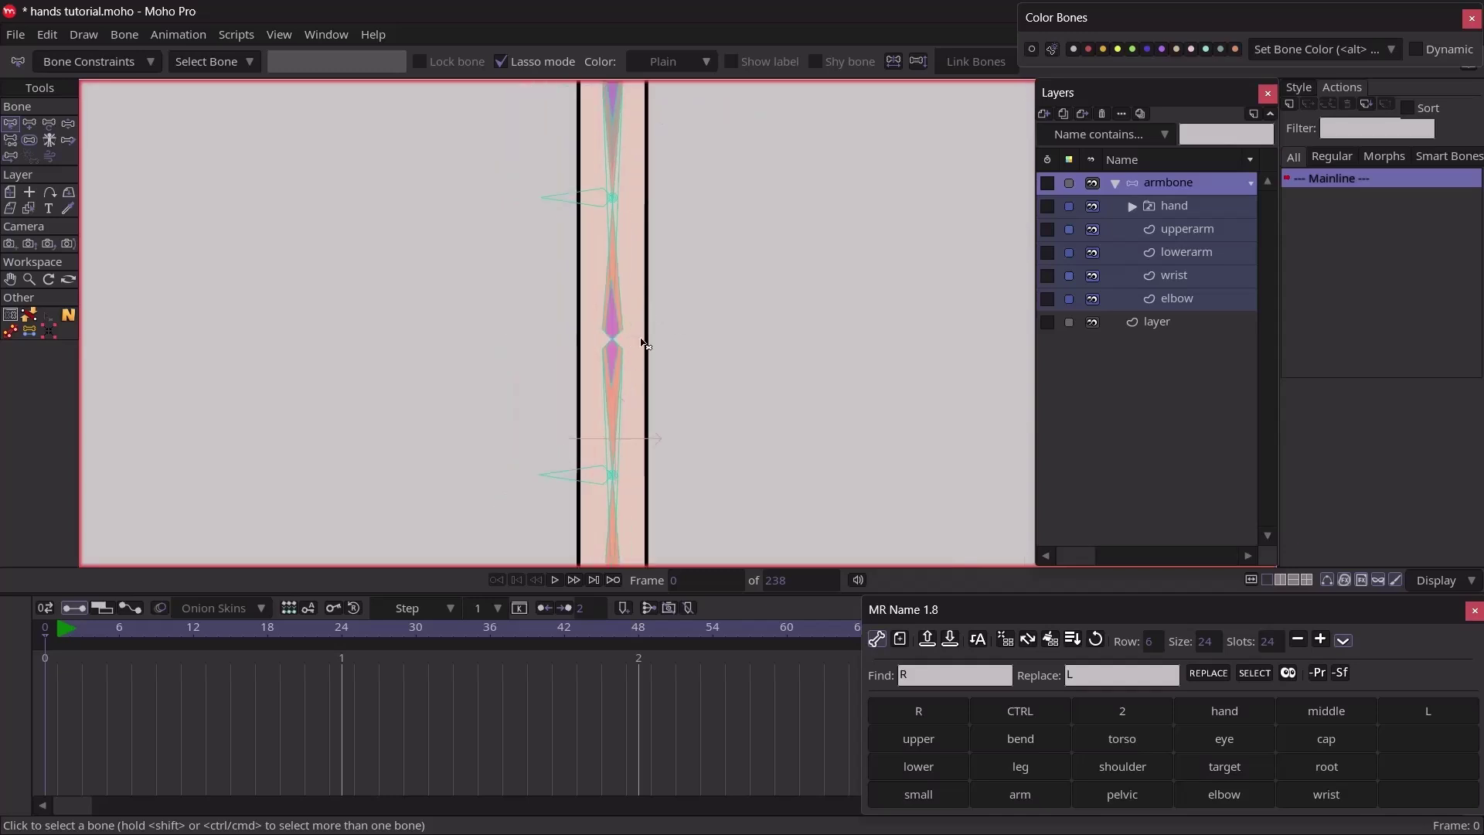
right_click(634, 238, "alt")
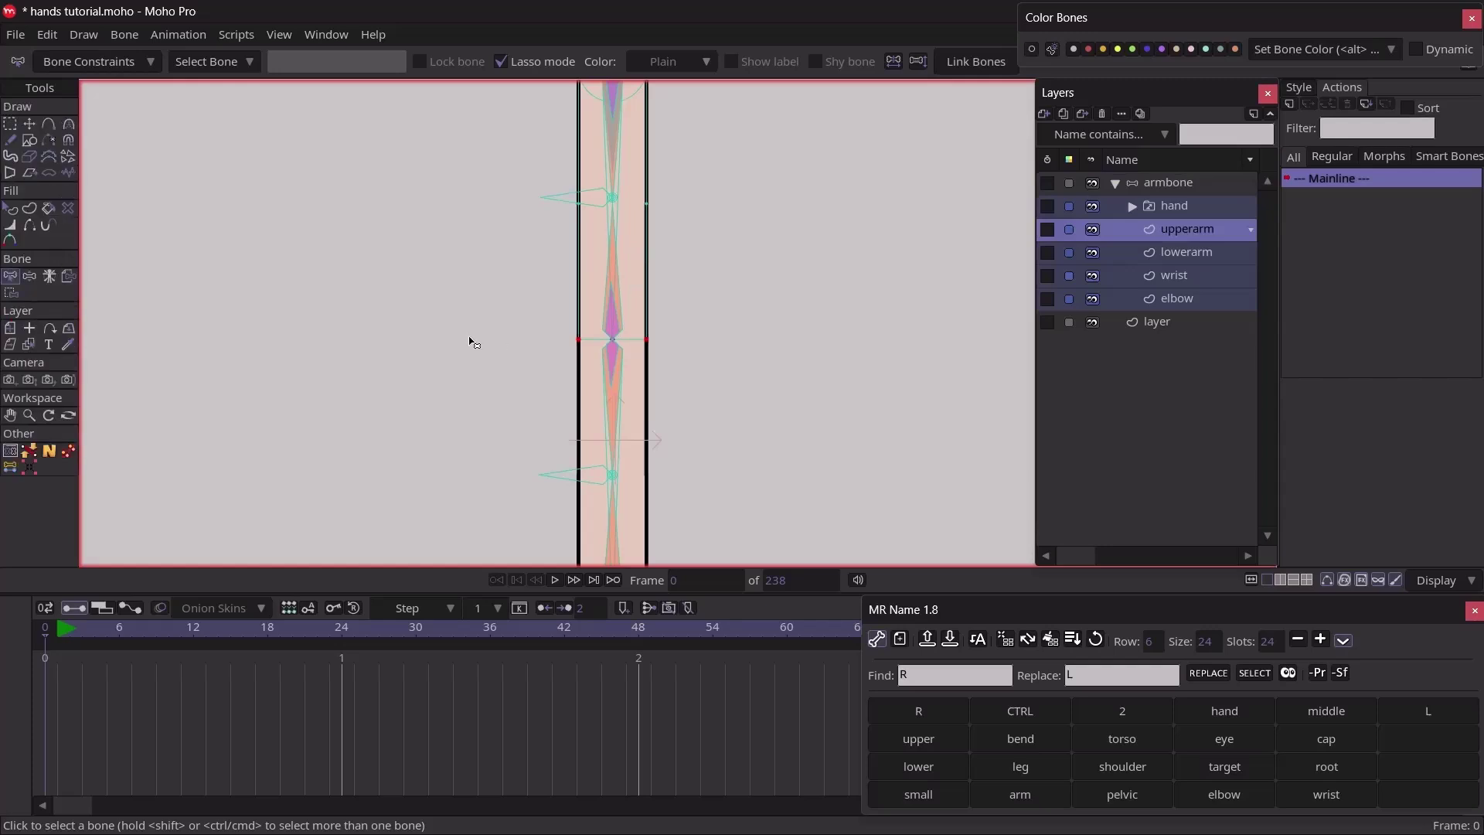
left_click(8, 469)
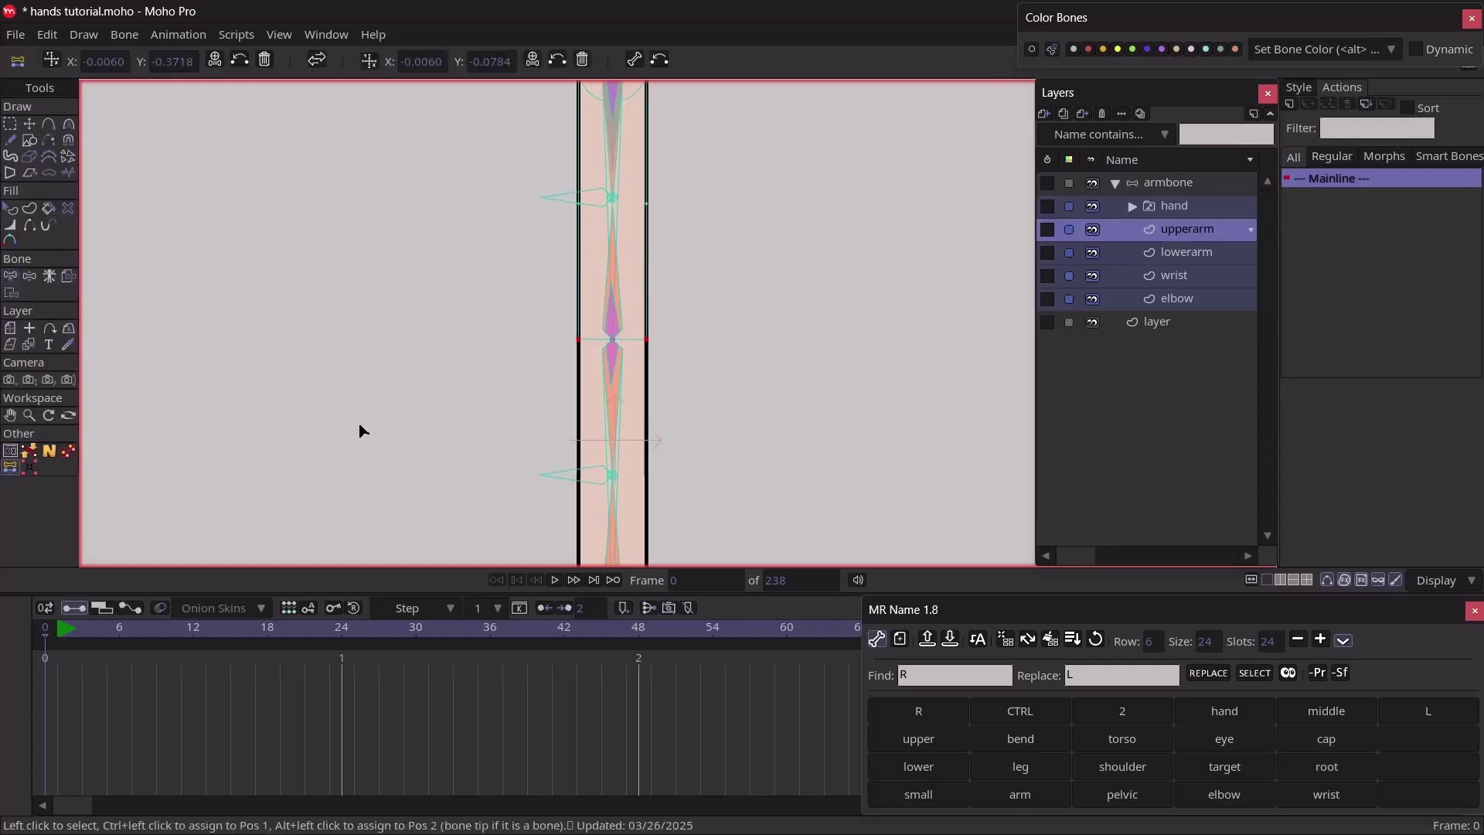
left_click_drag(540, 300, 587, 376)
left_click(49, 59)
left_click(368, 66)
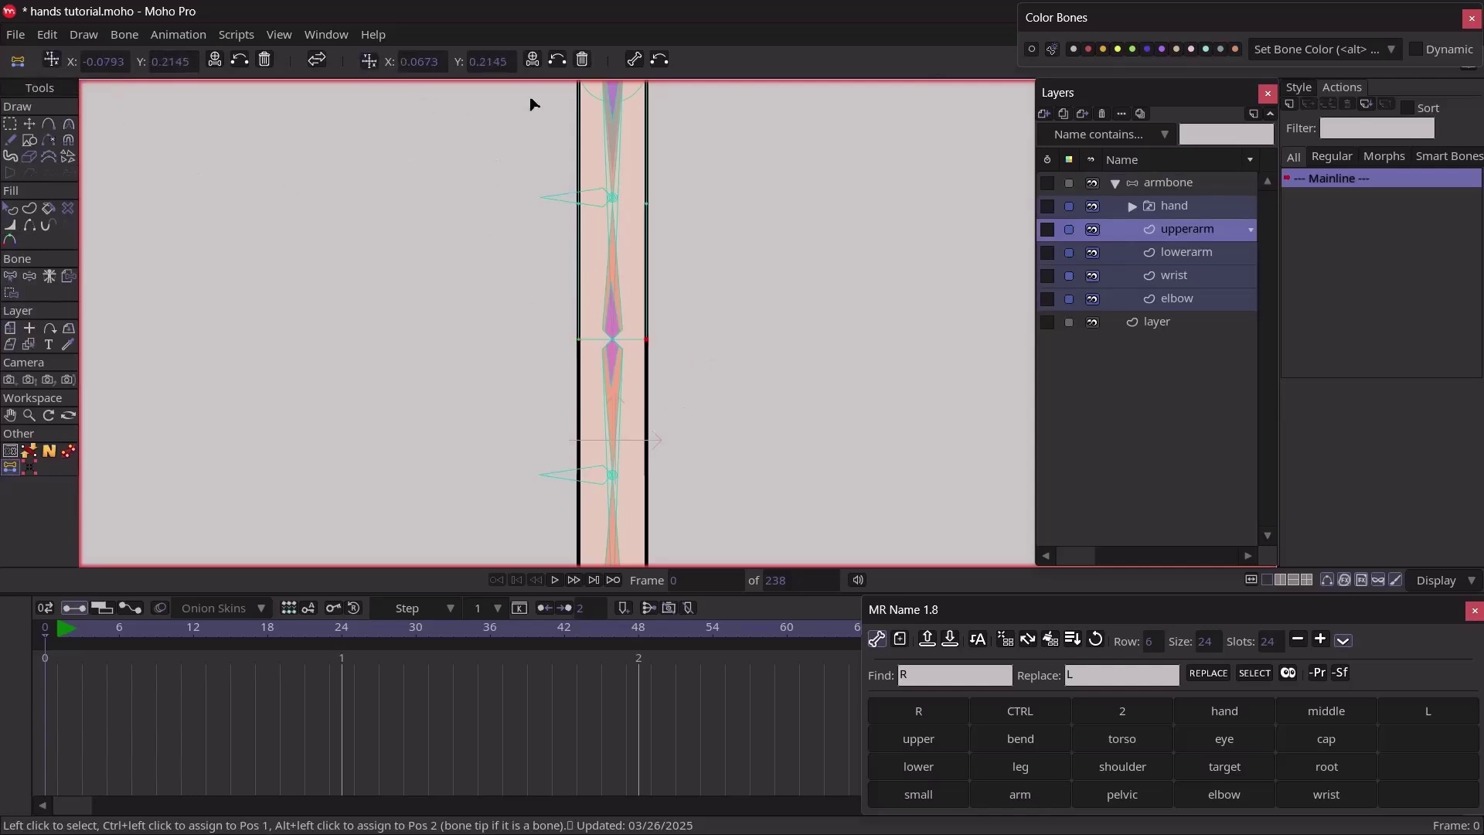
left_click(533, 61)
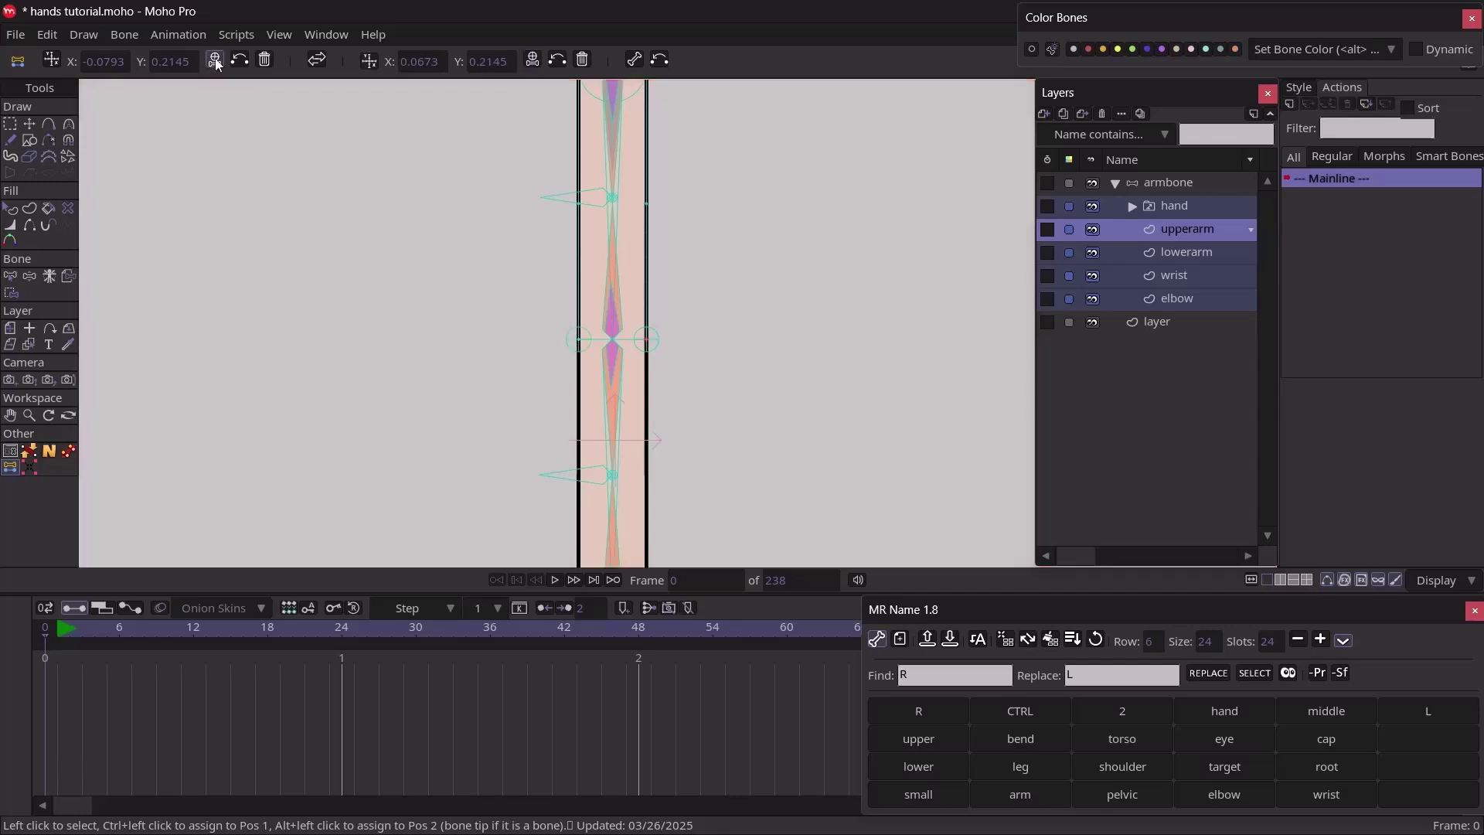
key("b")
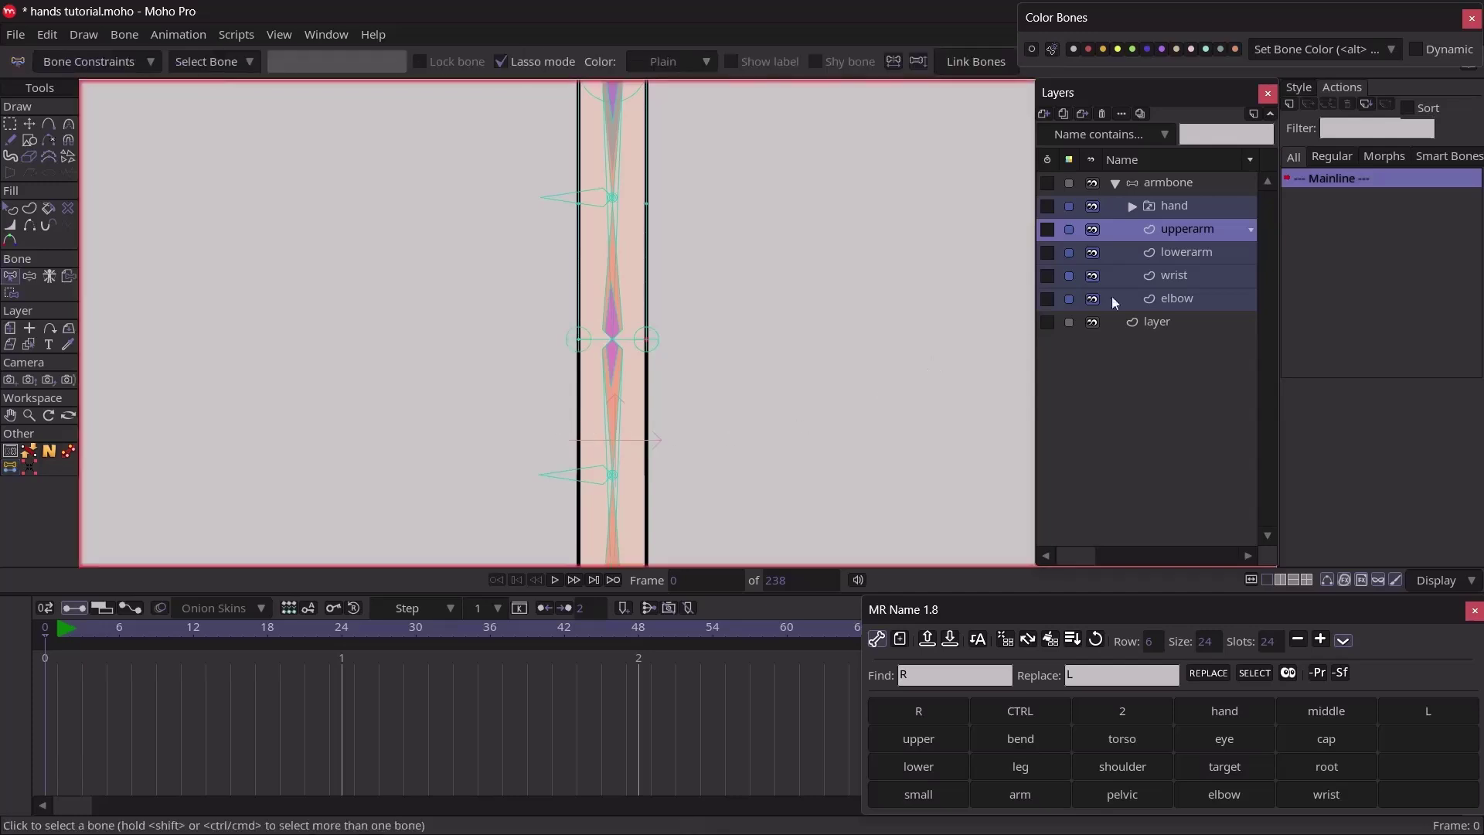
Set the length of both upper arm pin bones at the elbow to 0.10 on the armbone layer
left_click(1159, 183)
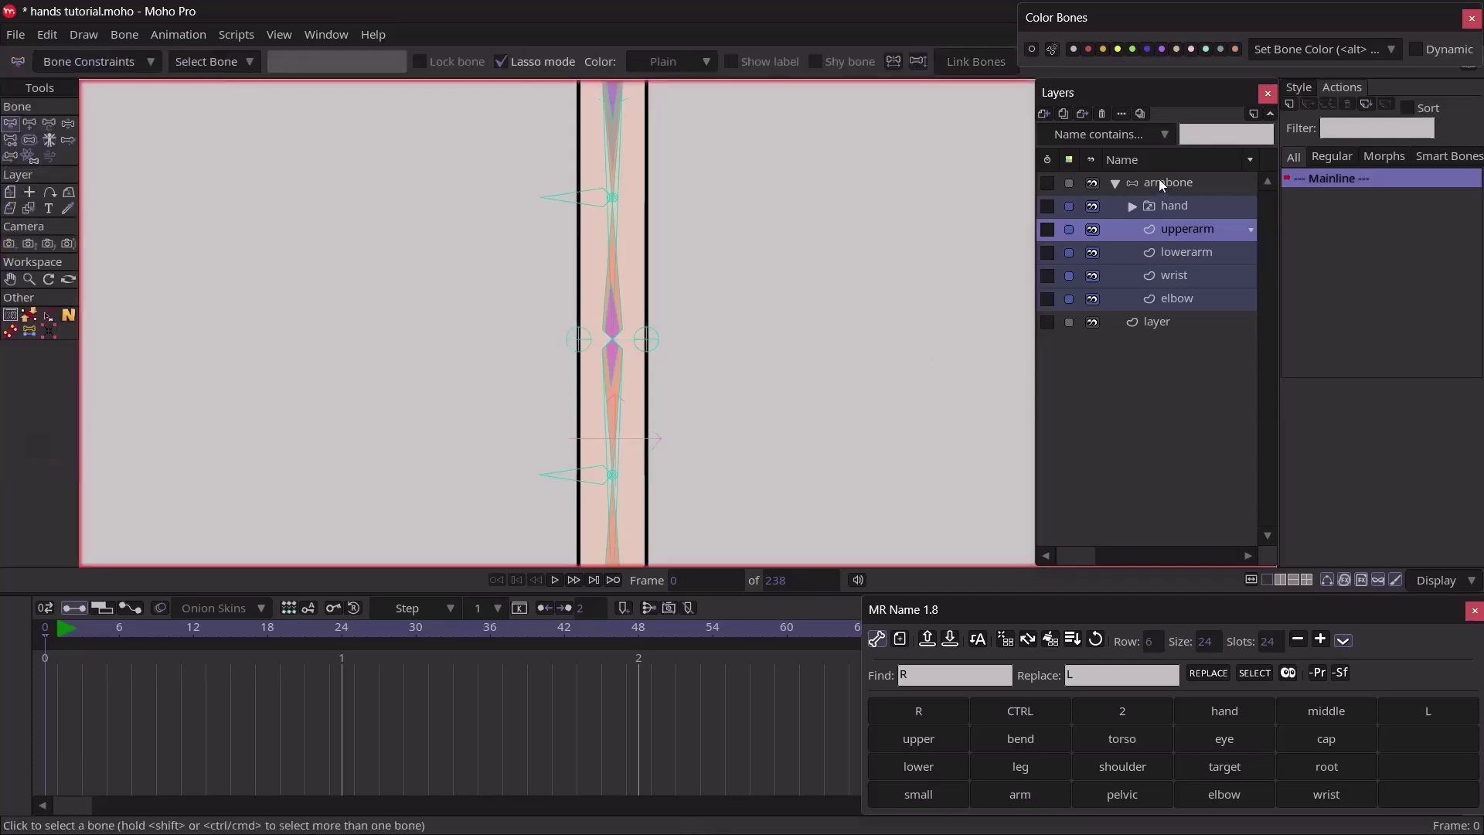
left_click(649, 341)
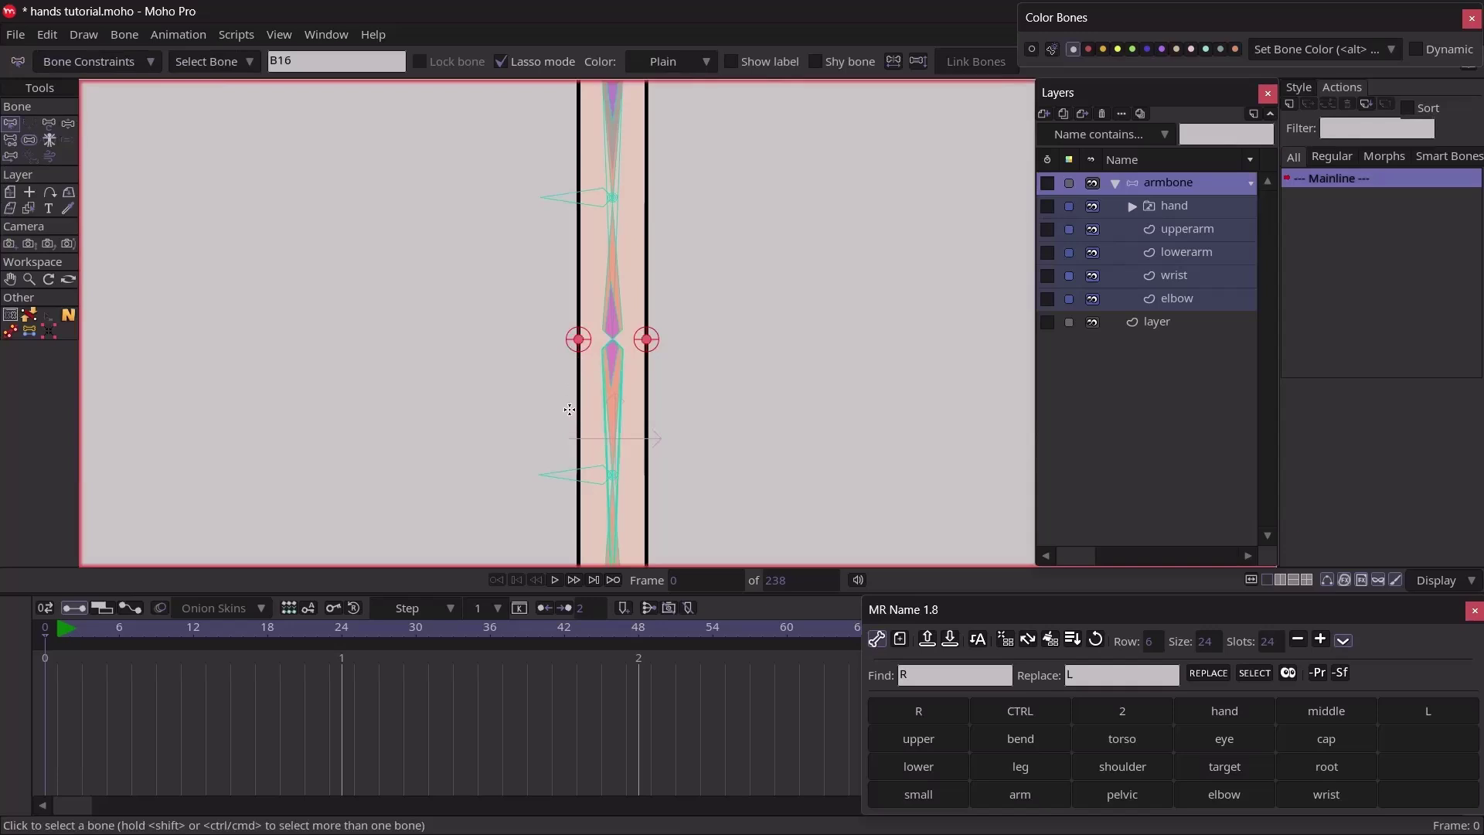
key("t")
left_click_drag(376, 64, 379, 66)
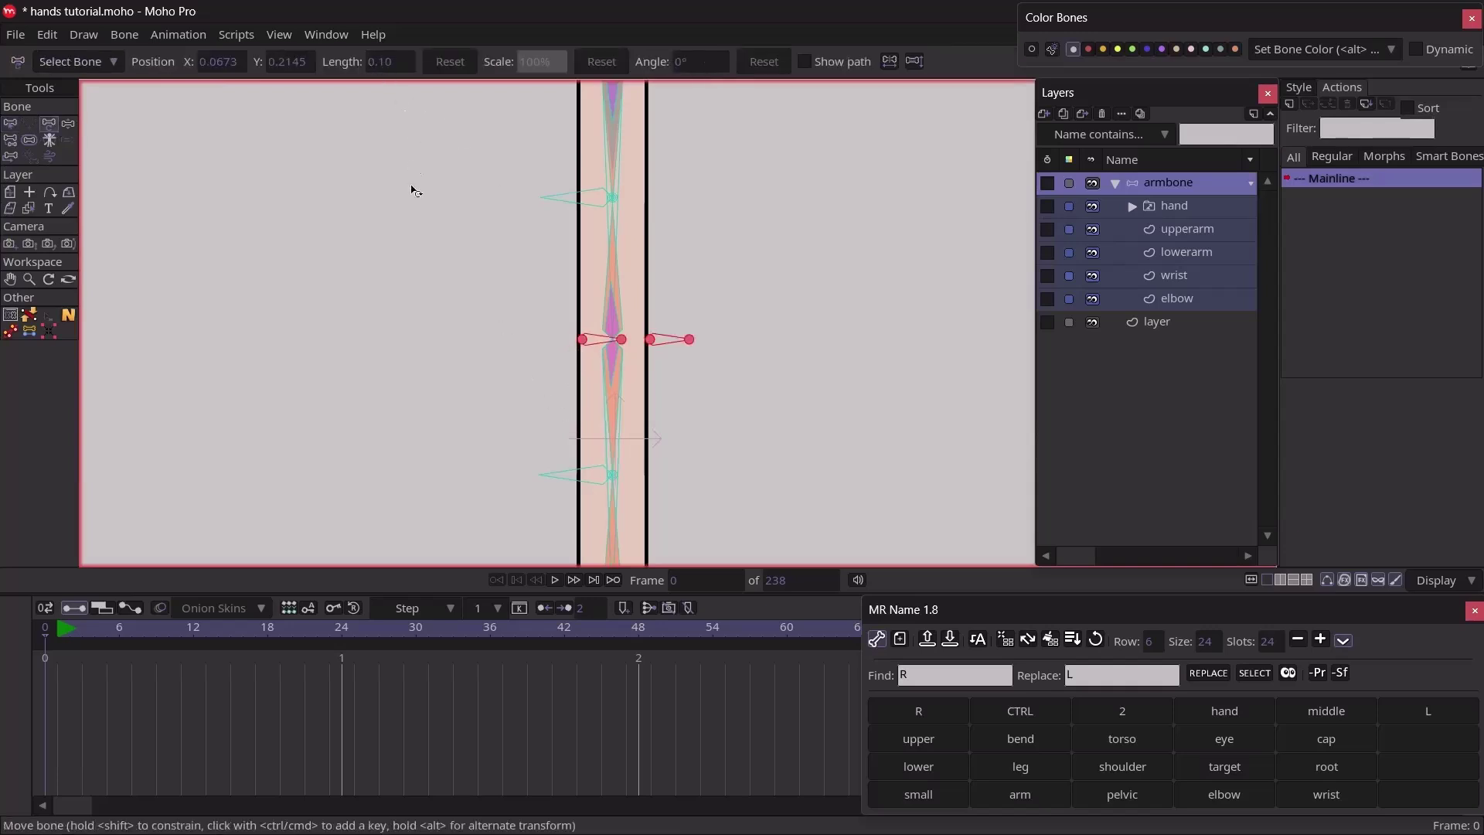
Rotate the two upper arm elbow-edge bones to point diagonally upward and outward, with the right one at 45°
key("s")
left_click(663, 347)
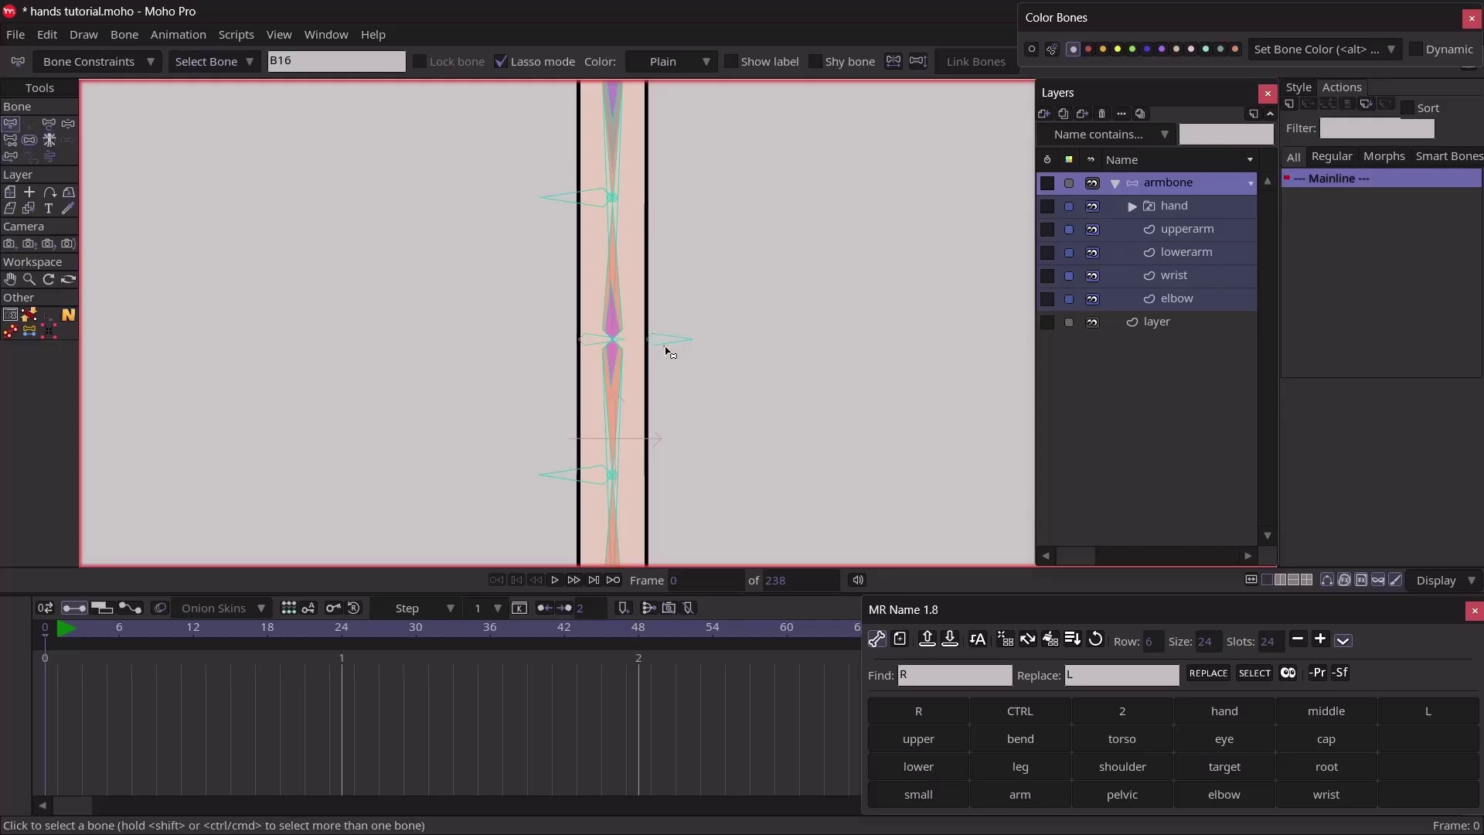
key("t")
left_click_drag(673, 343, 674, 312)
left_click_drag(591, 342, 546, 307)
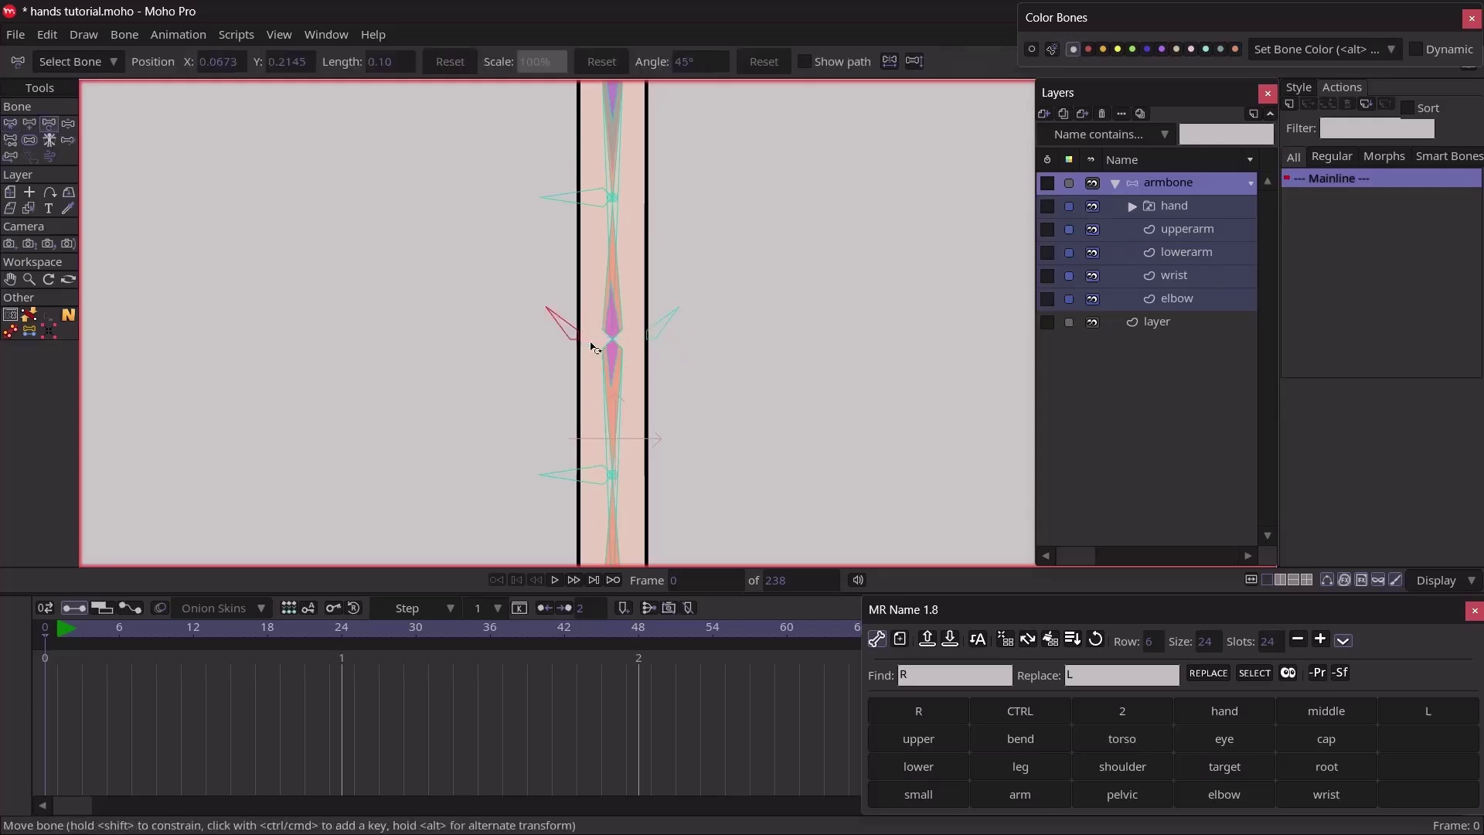
key("s")
left_click(754, 413)
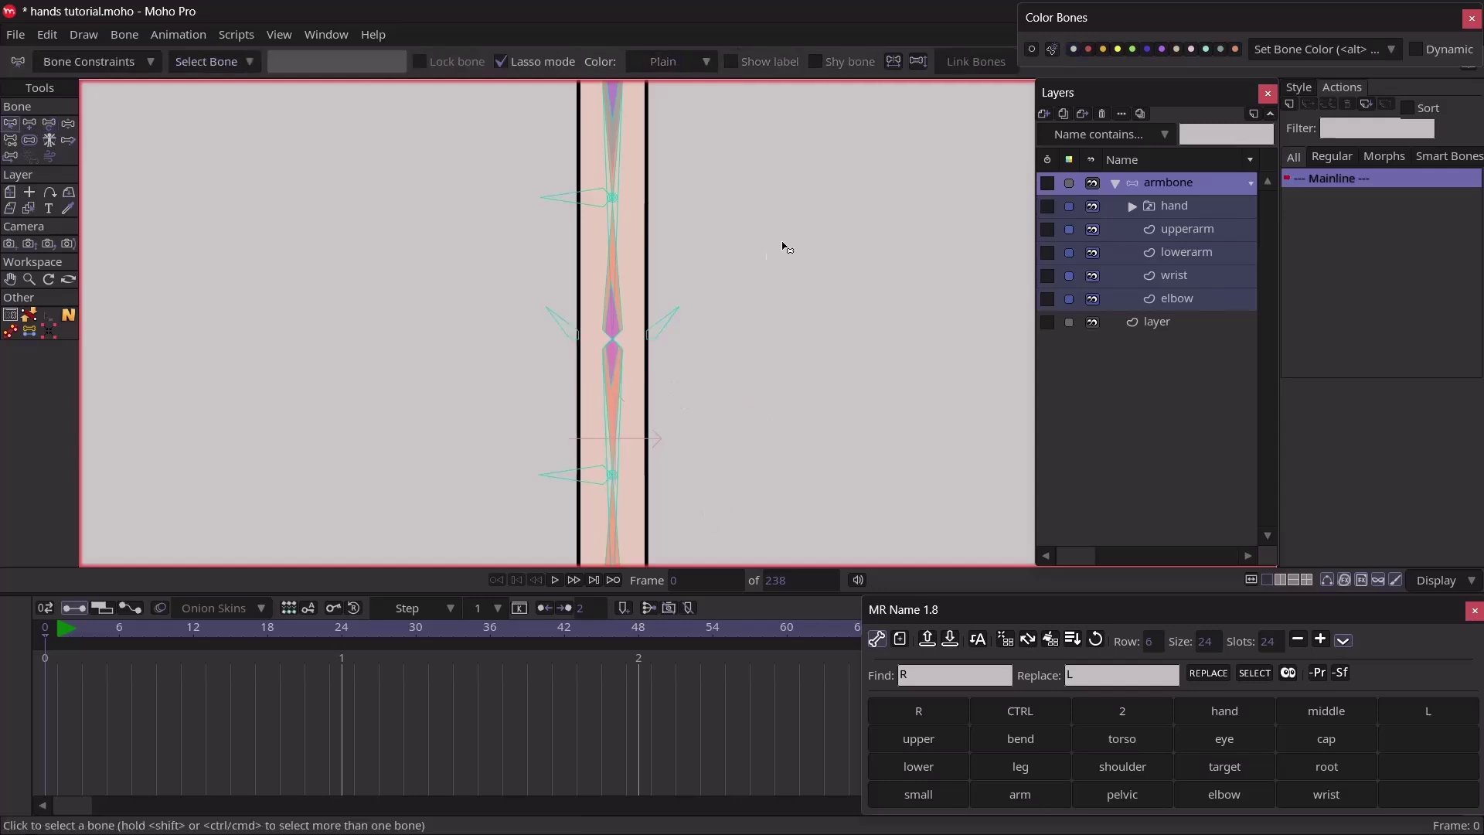
Create a pin bone on each of the lowerarm layer's two outline points at the elbow
right_click(633, 414, "alt")
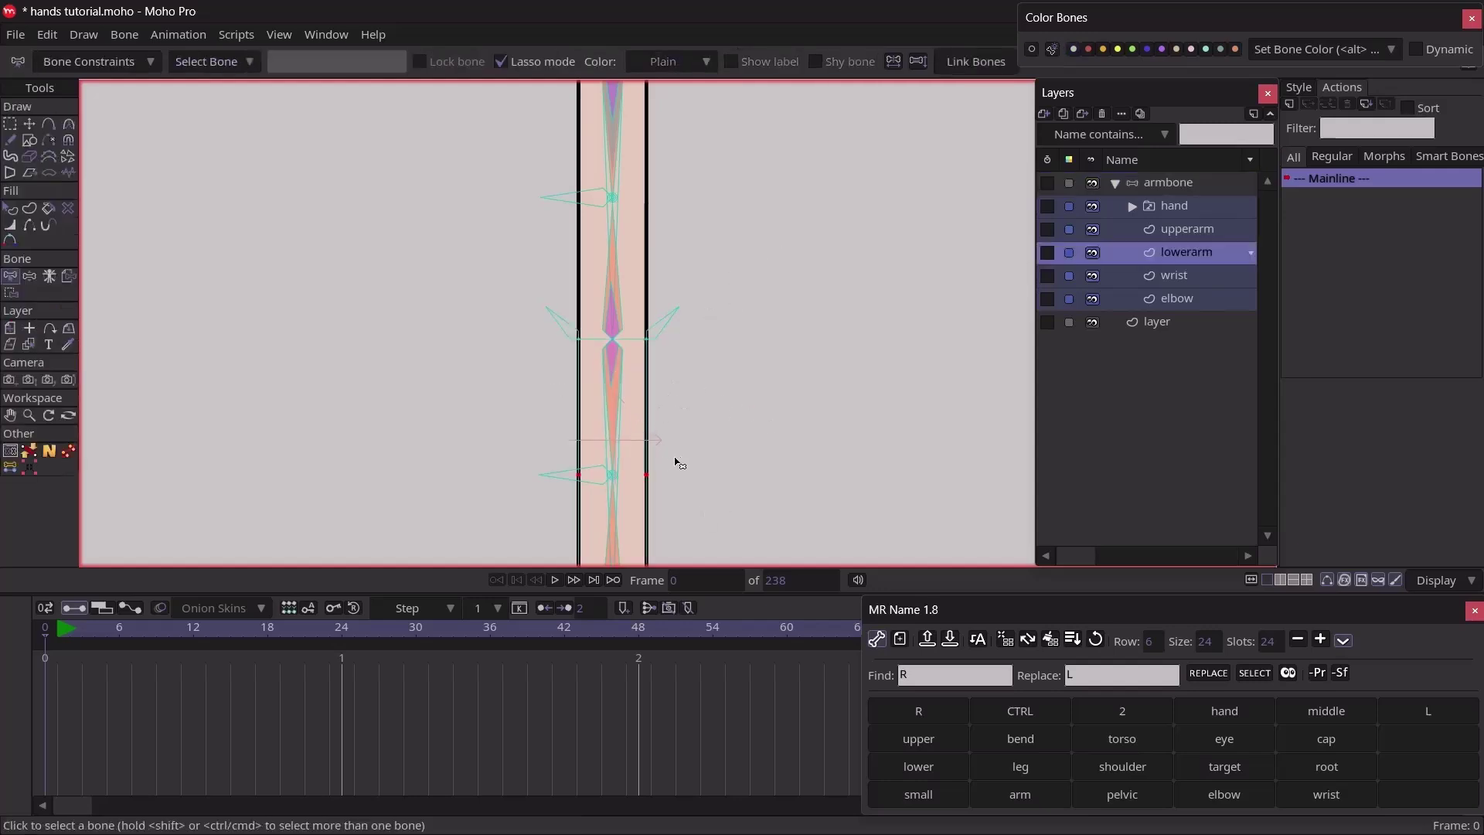
left_click(12, 467)
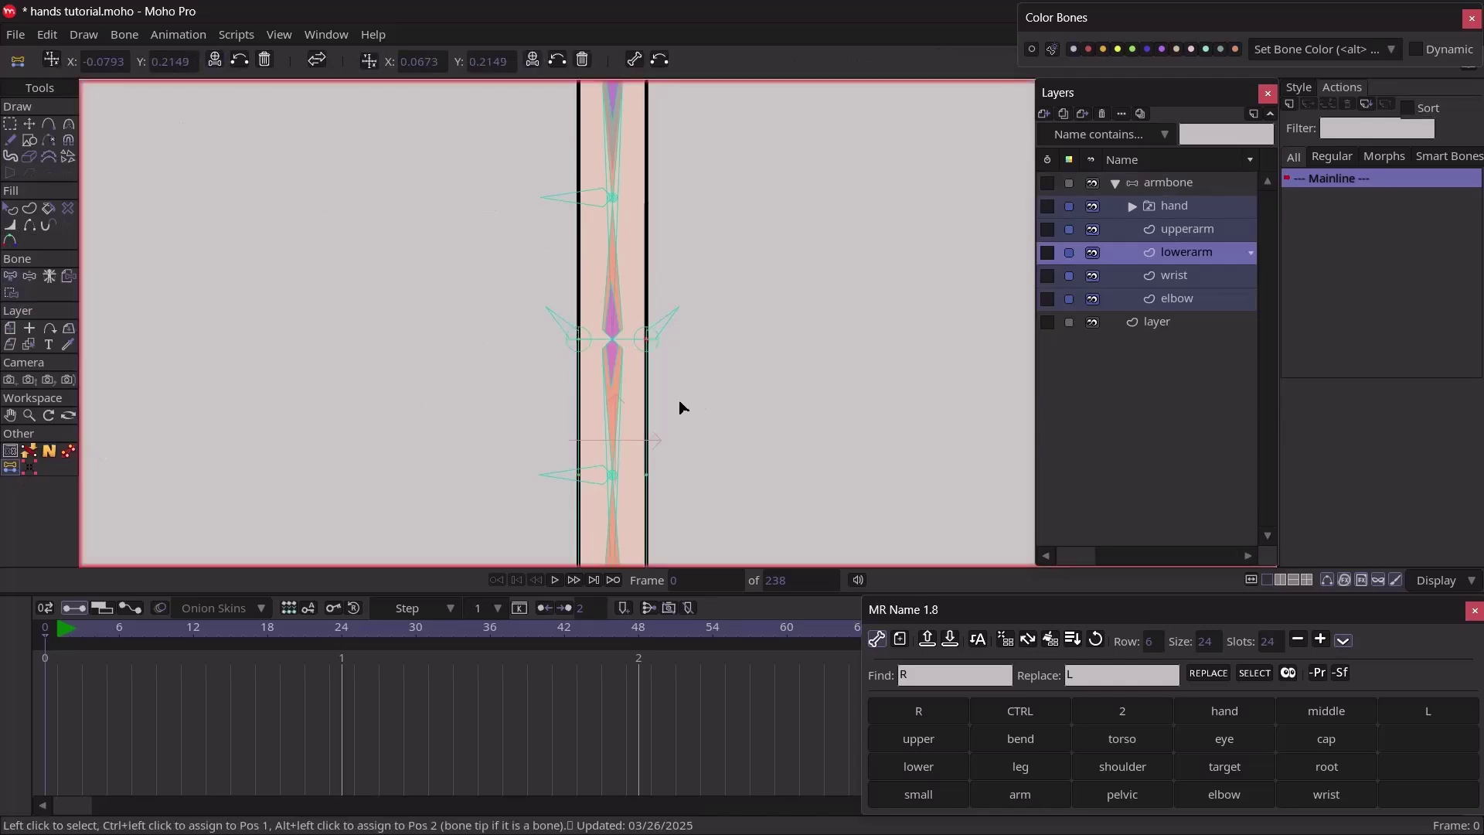
key("z")
Lengthen the two forearm pin bones at the elbow to 0.10 and angle them diagonally downward and outward, the left one at 225°
left_click(1166, 184)
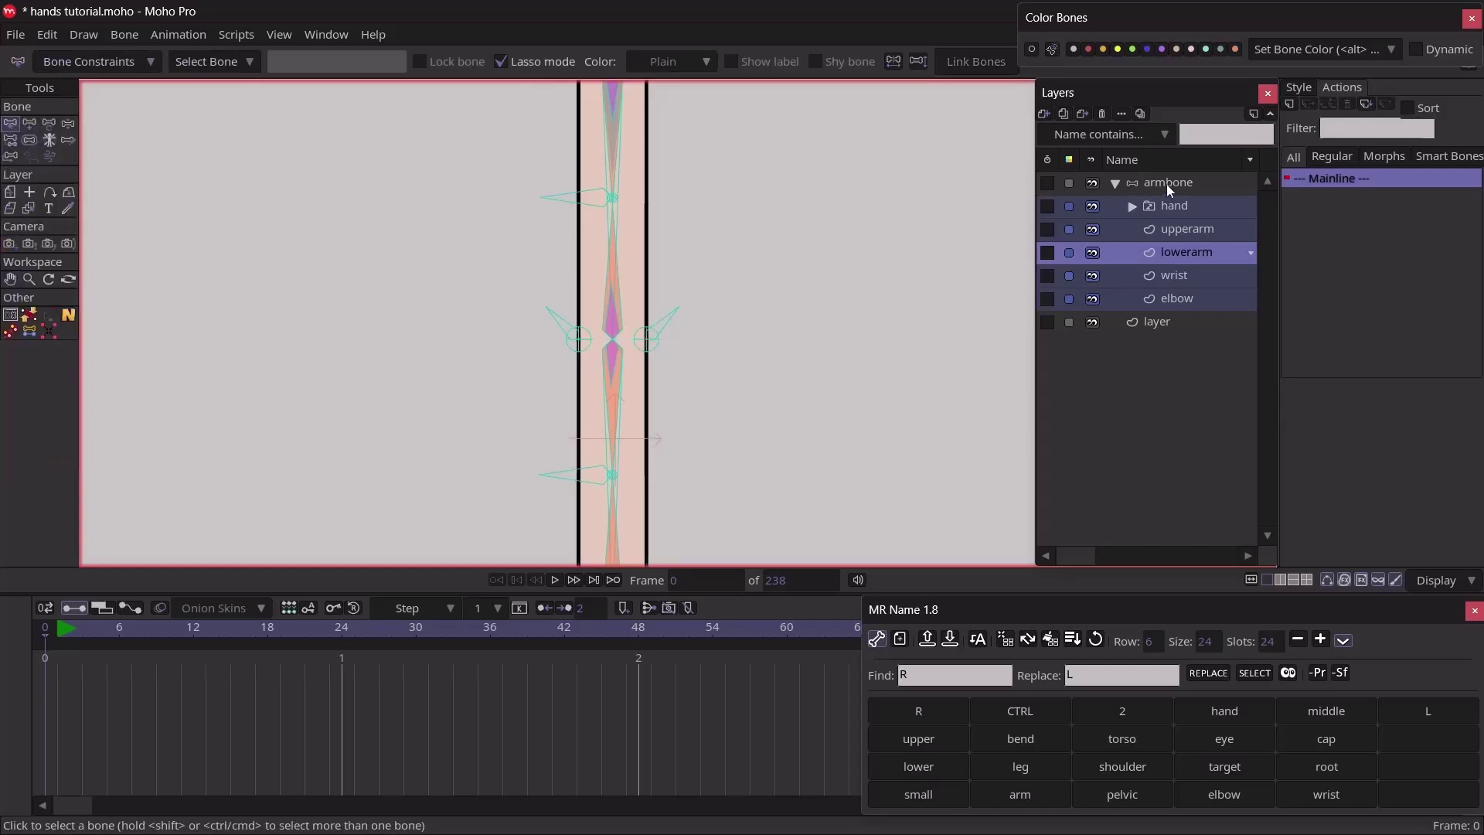
left_click(647, 340)
left_click(579, 340, "shift")
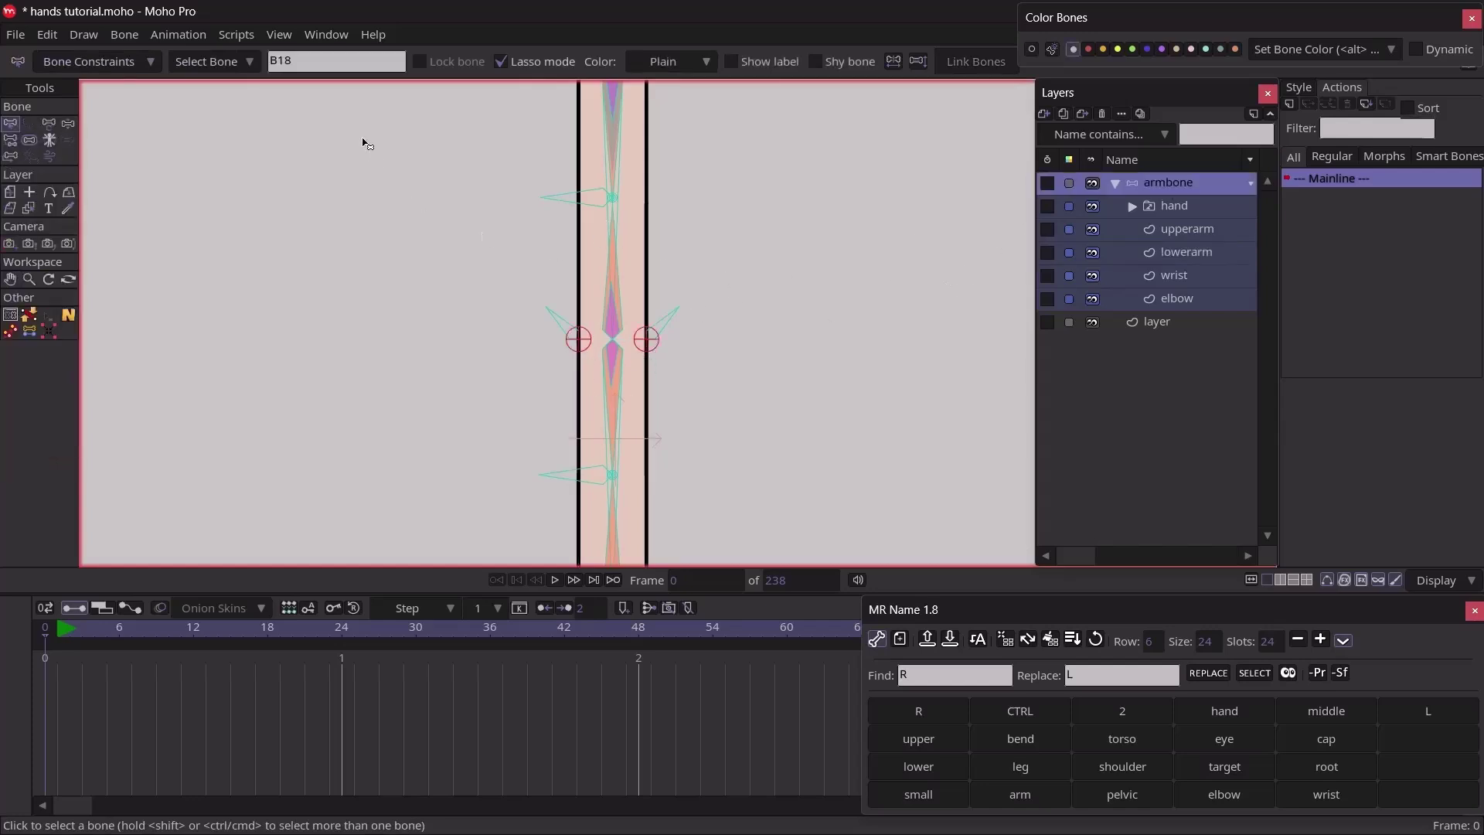
key("t")
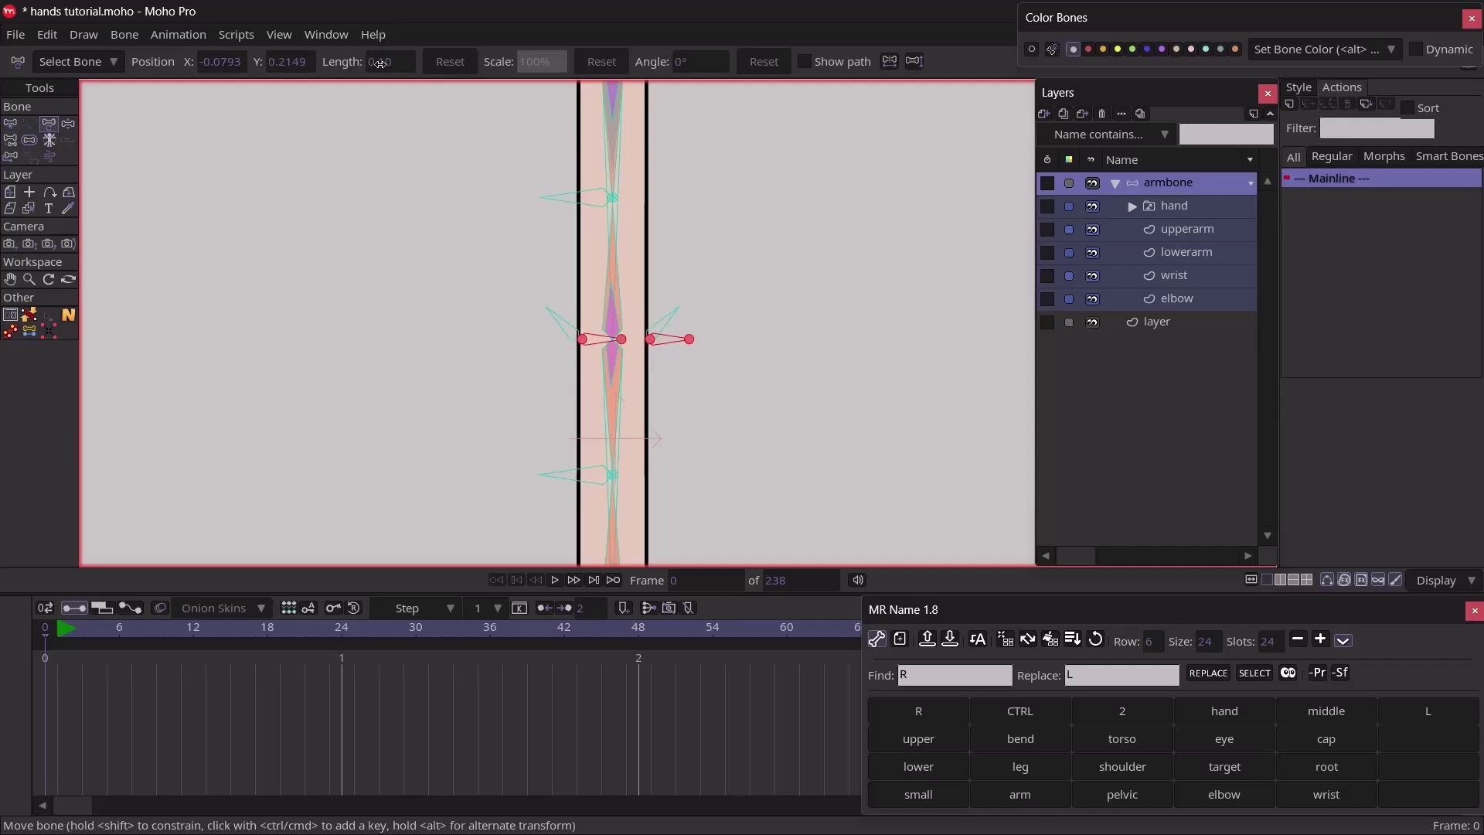
key("z")
left_click(674, 337)
key("t")
left_click_drag(671, 343, 600, 341)
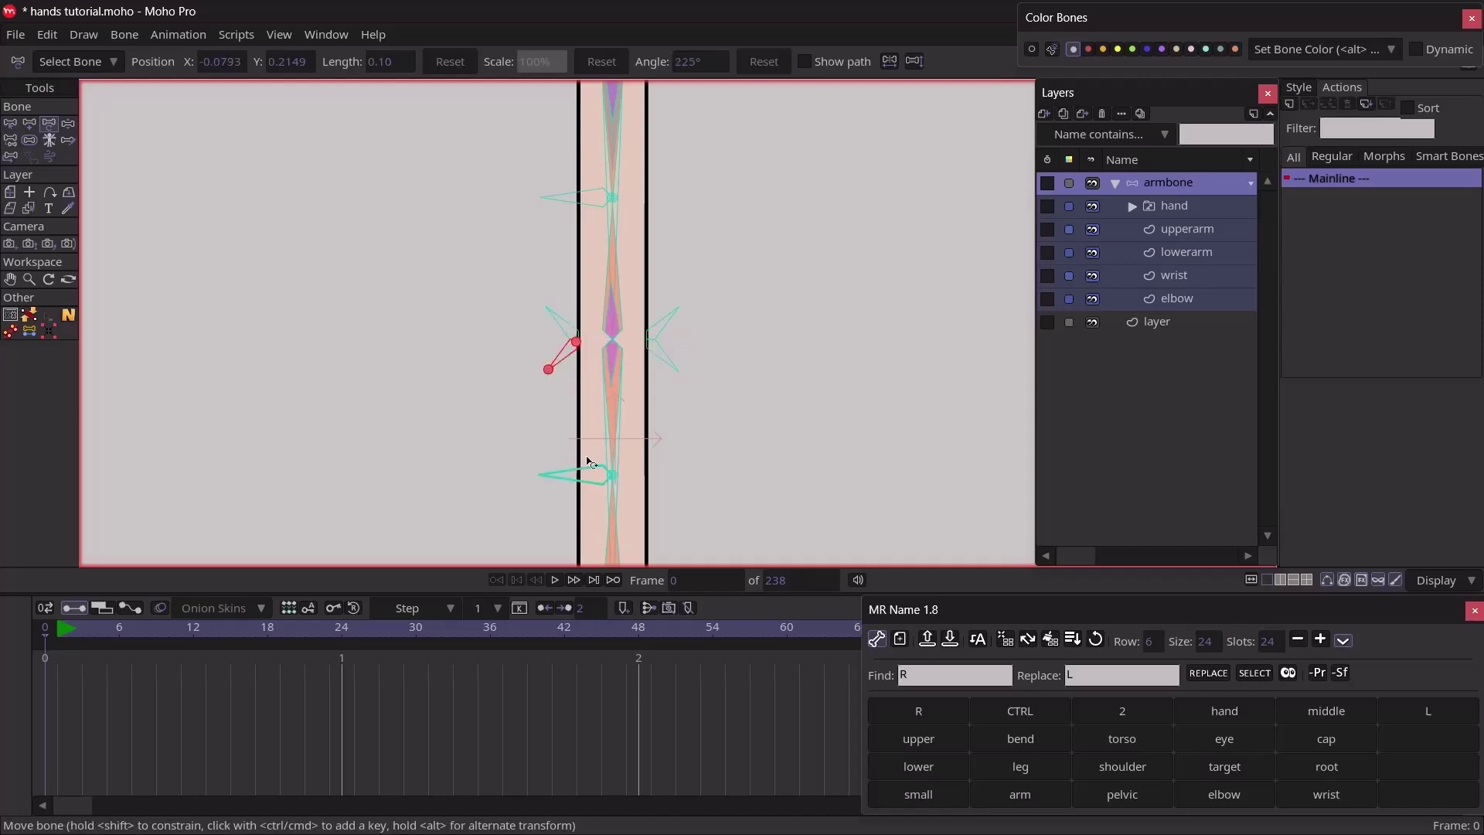
key("s")
Parent the two downward-angled elbow-edge bones to the purple small bone at the forearm's elbow end
left_click(663, 355)
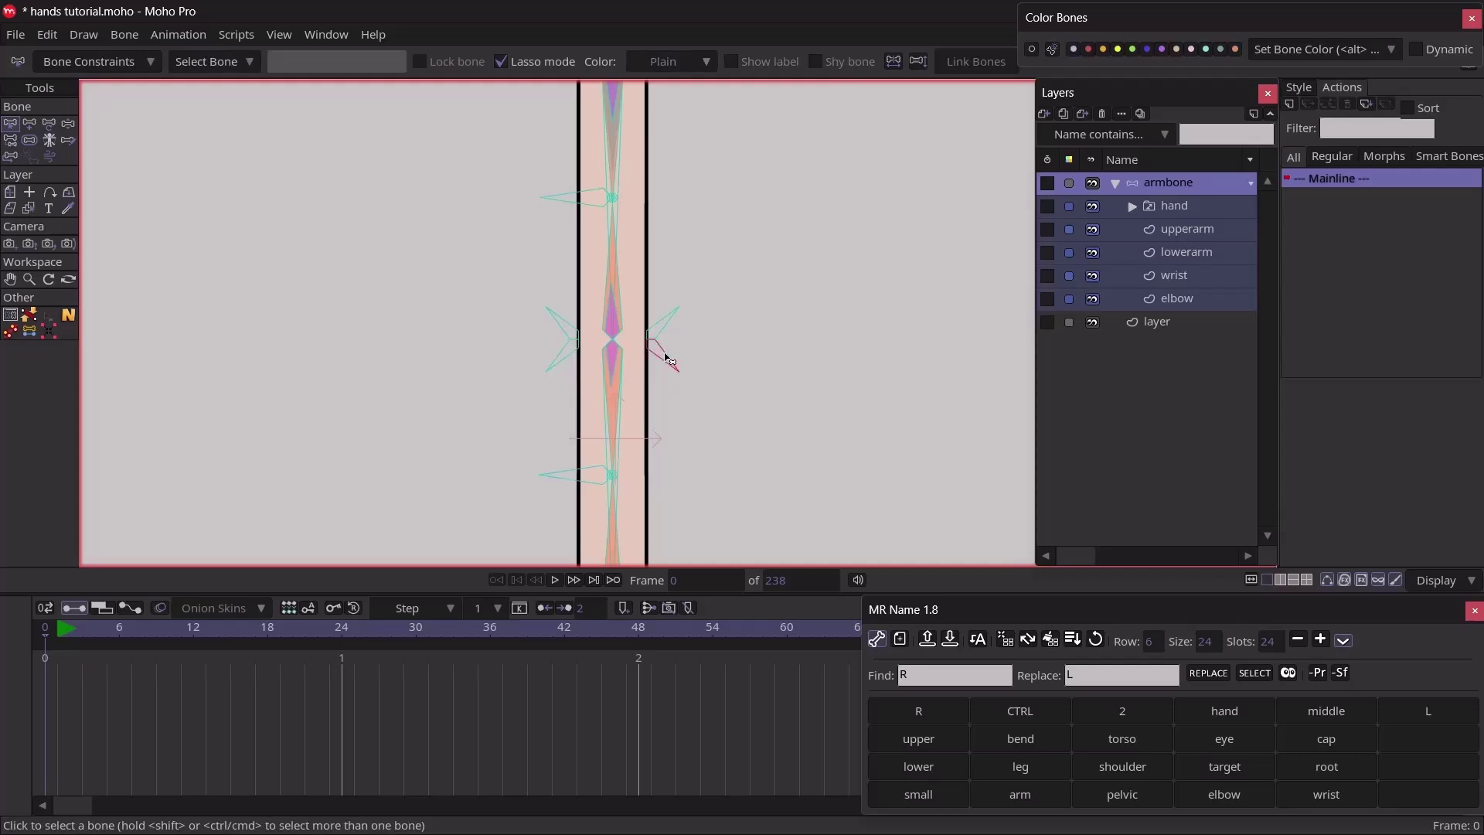
left_click(576, 361, "shift")
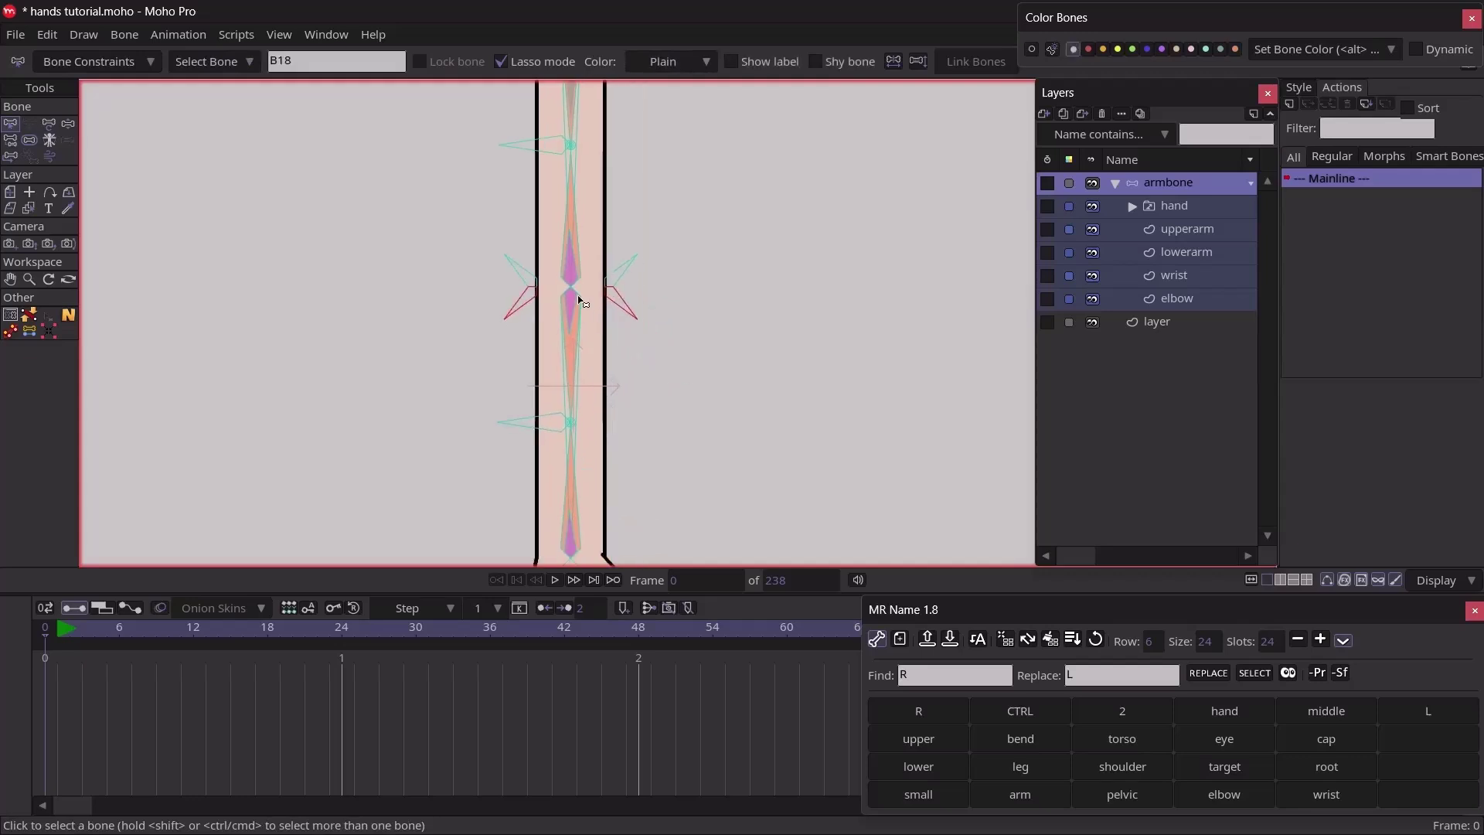
scroll(579, 300, "up", 2)
key("p")
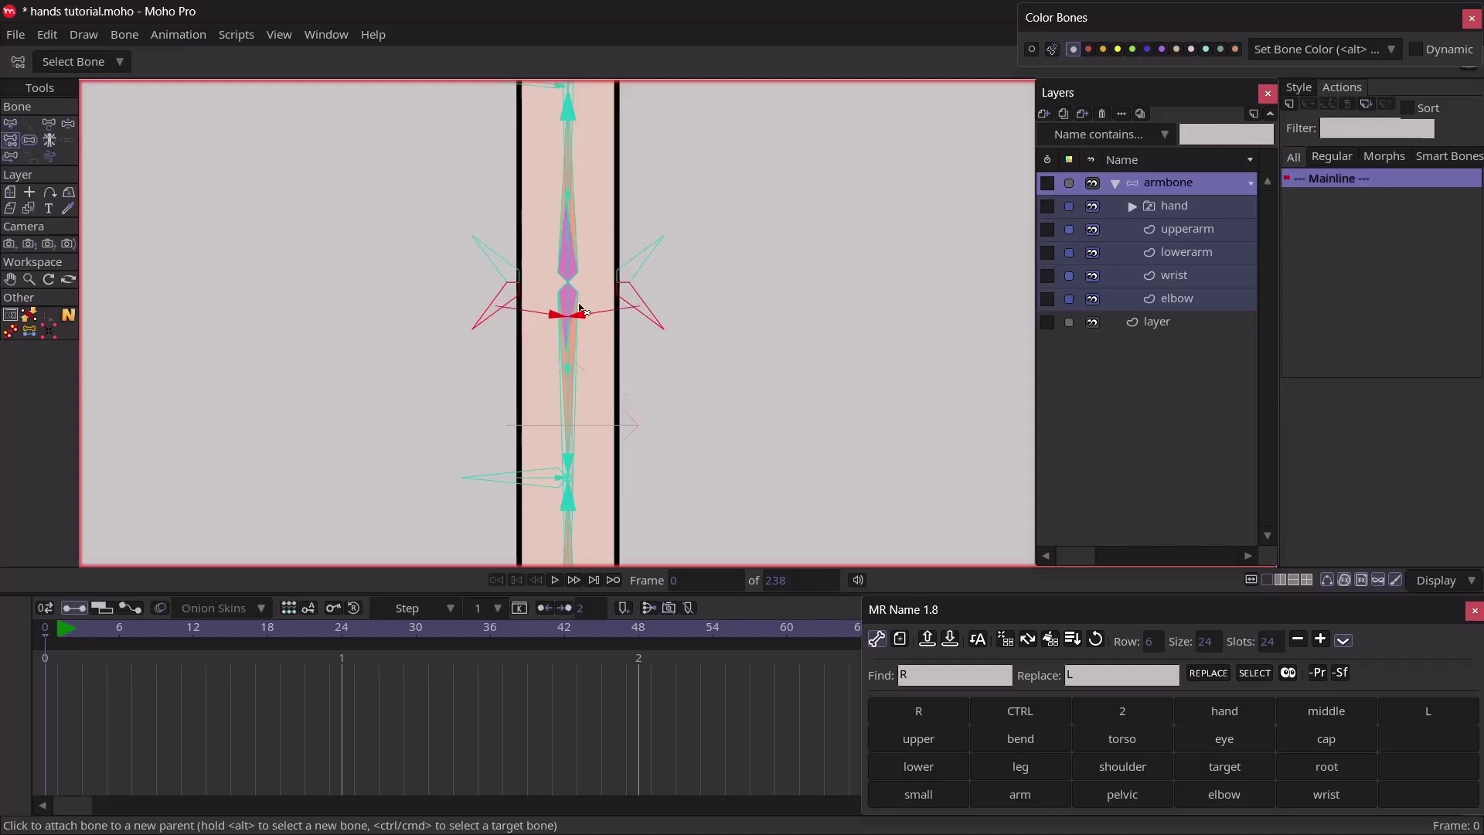
key("b")
Parent the two upward-angled elbow-edge bones to the purple small bone at the upper arm's elbow end
left_click(653, 249)
left_click(494, 256, "shift")
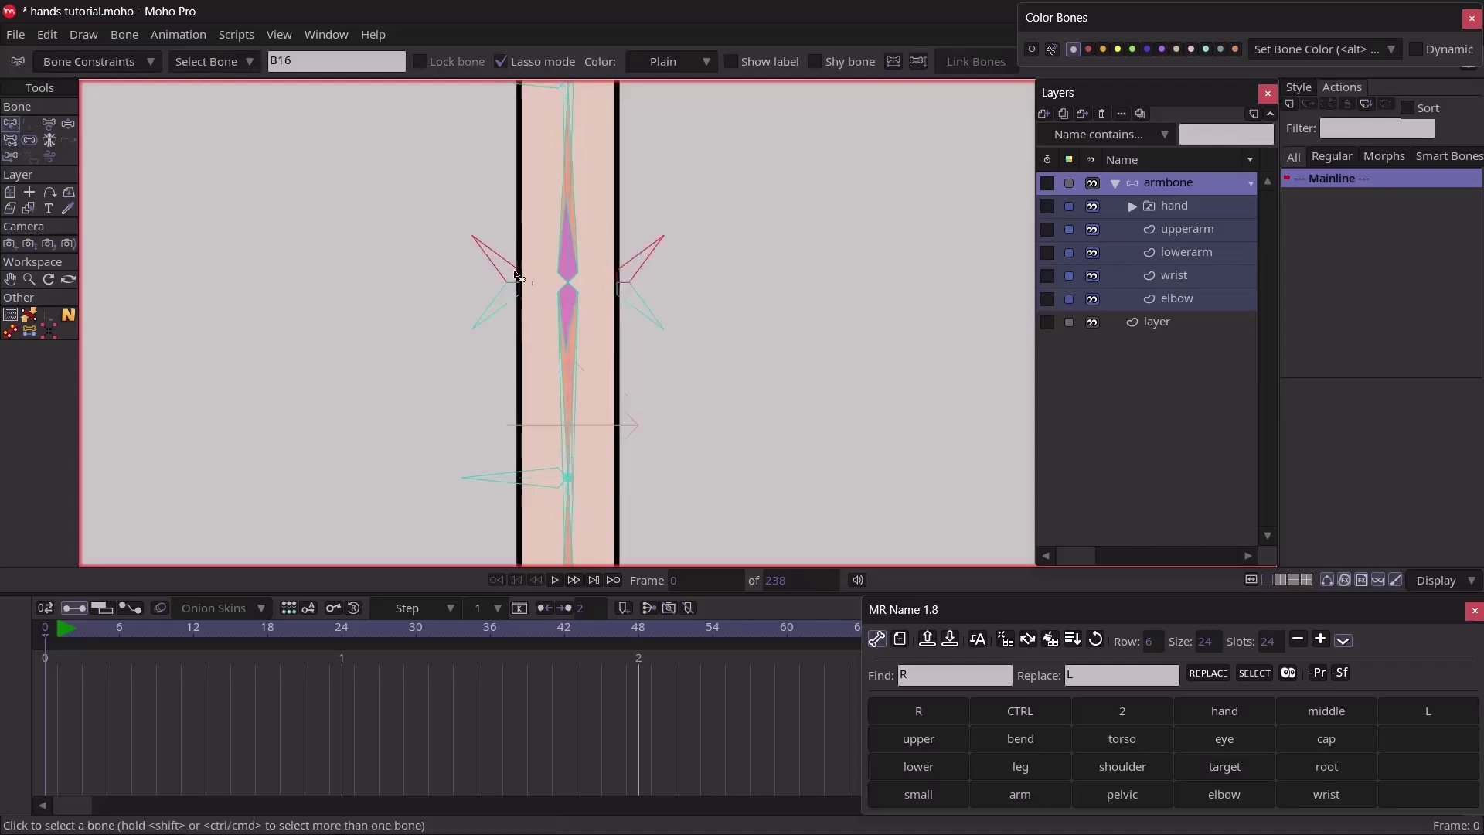
key("p")
left_click(572, 261)
key("b")
Bind the hand layer to the bone running from the wrist through the hand
scroll(723, 219, "down", 5)
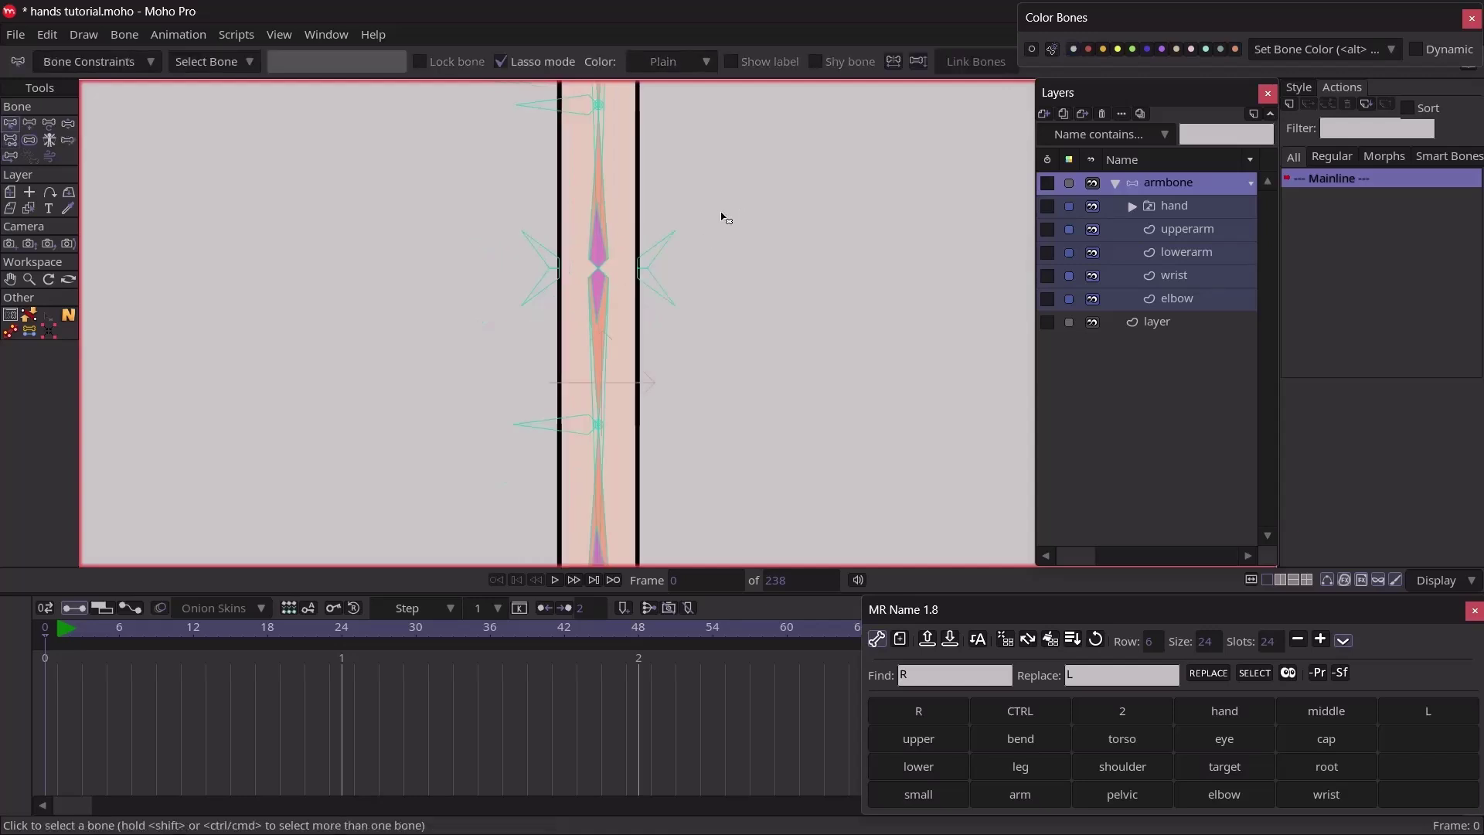
left_click_drag(720, 216, 621, 296)
left_click_drag(646, 489, 647, 457)
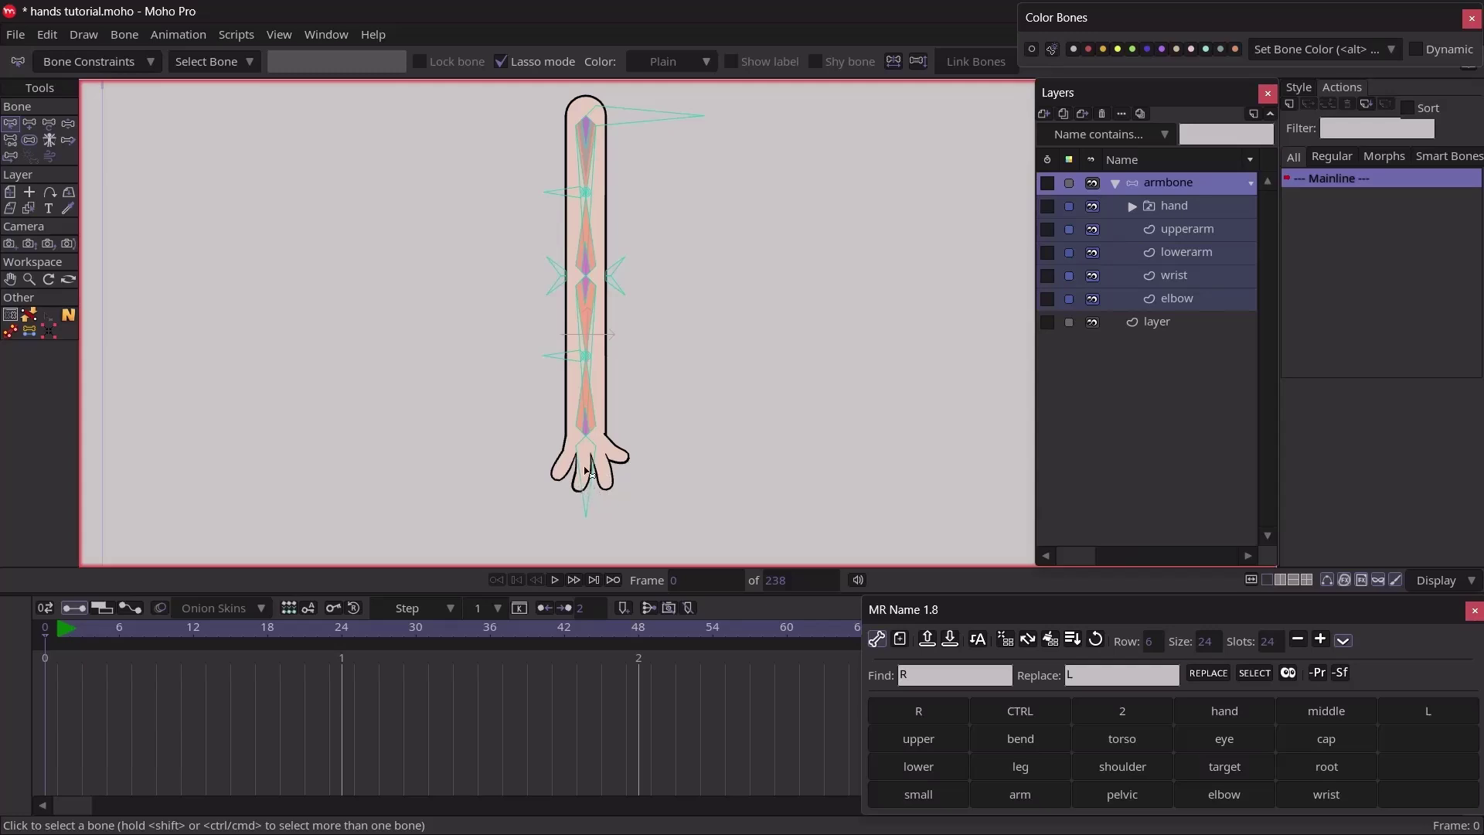
scroll(585, 472, "up", 3)
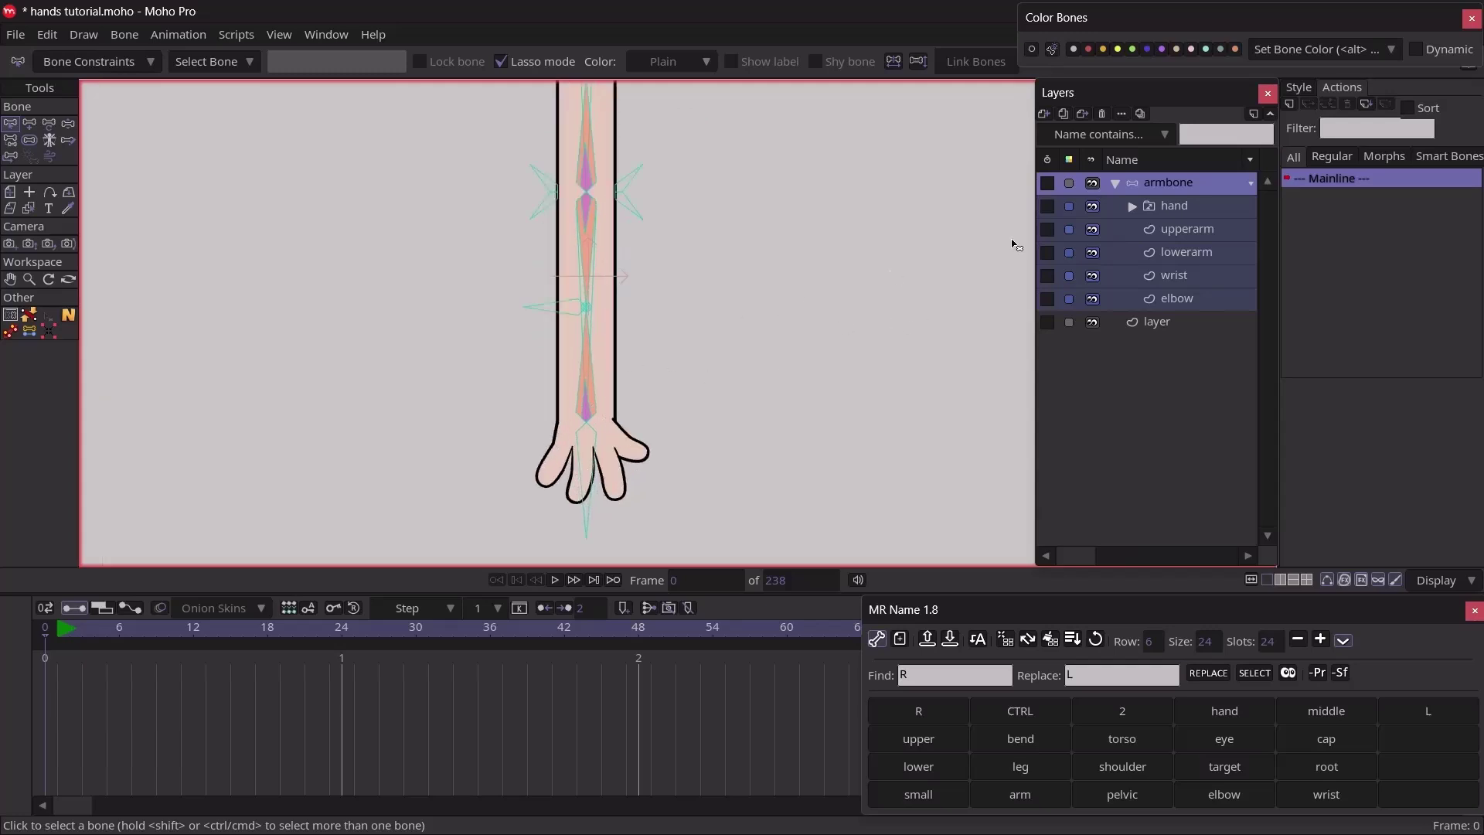
left_click(1212, 204)
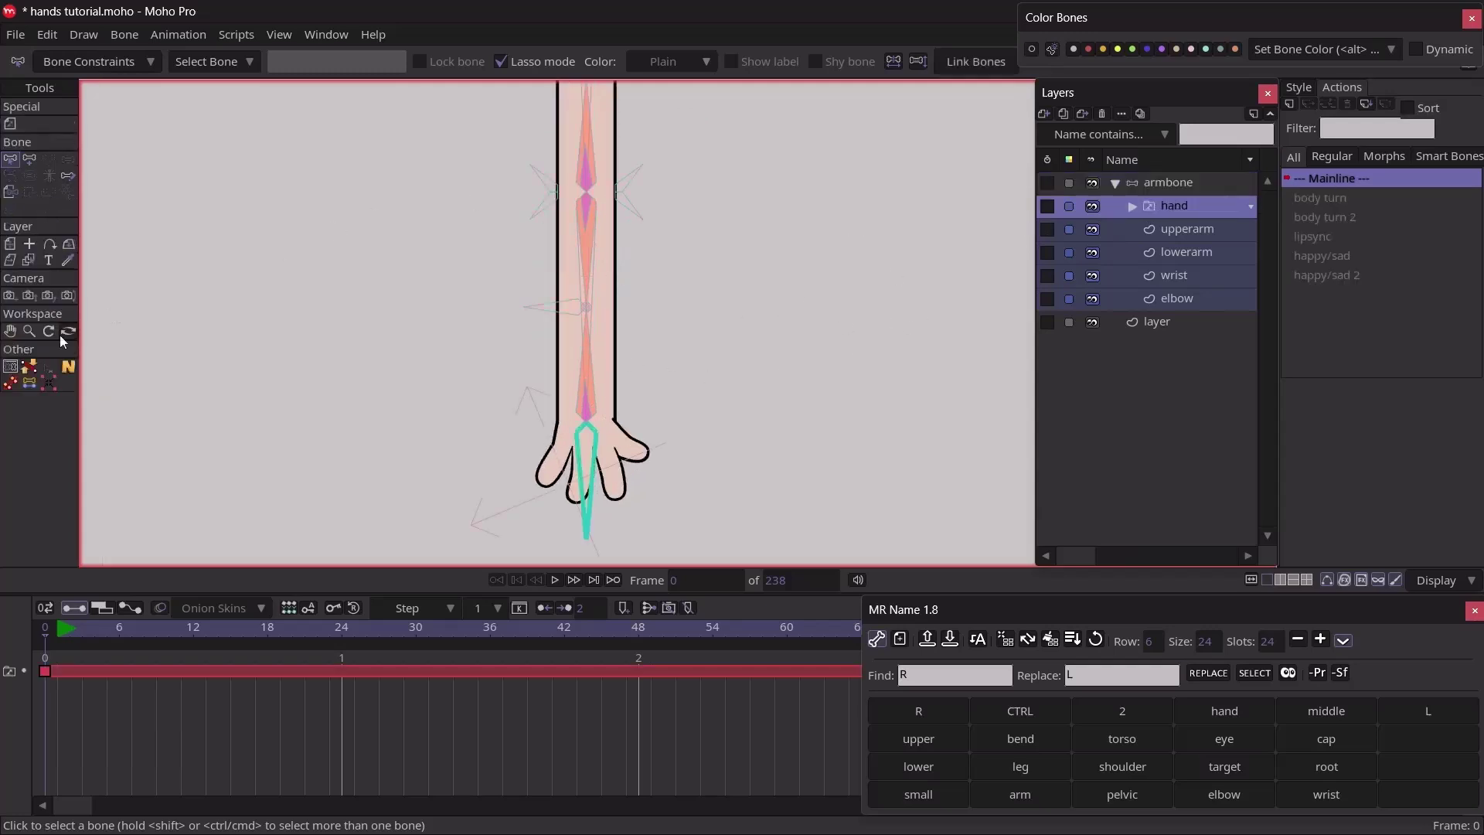
left_click(12, 193)
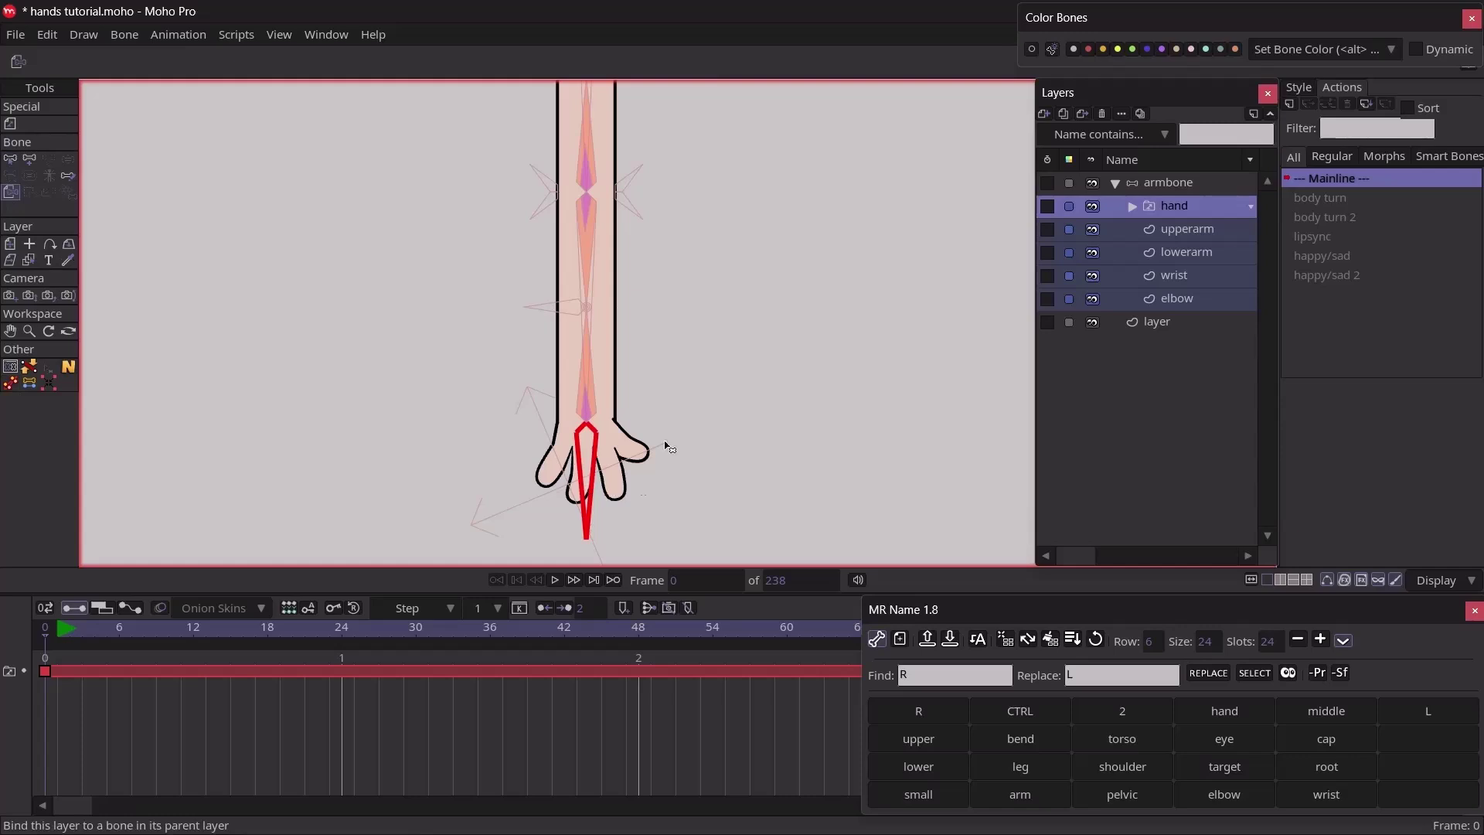
Bind the upperarm layer's shoulder points to the small bone at the shoulder and its middle points to the upper arm target bone
left_click(1187, 229)
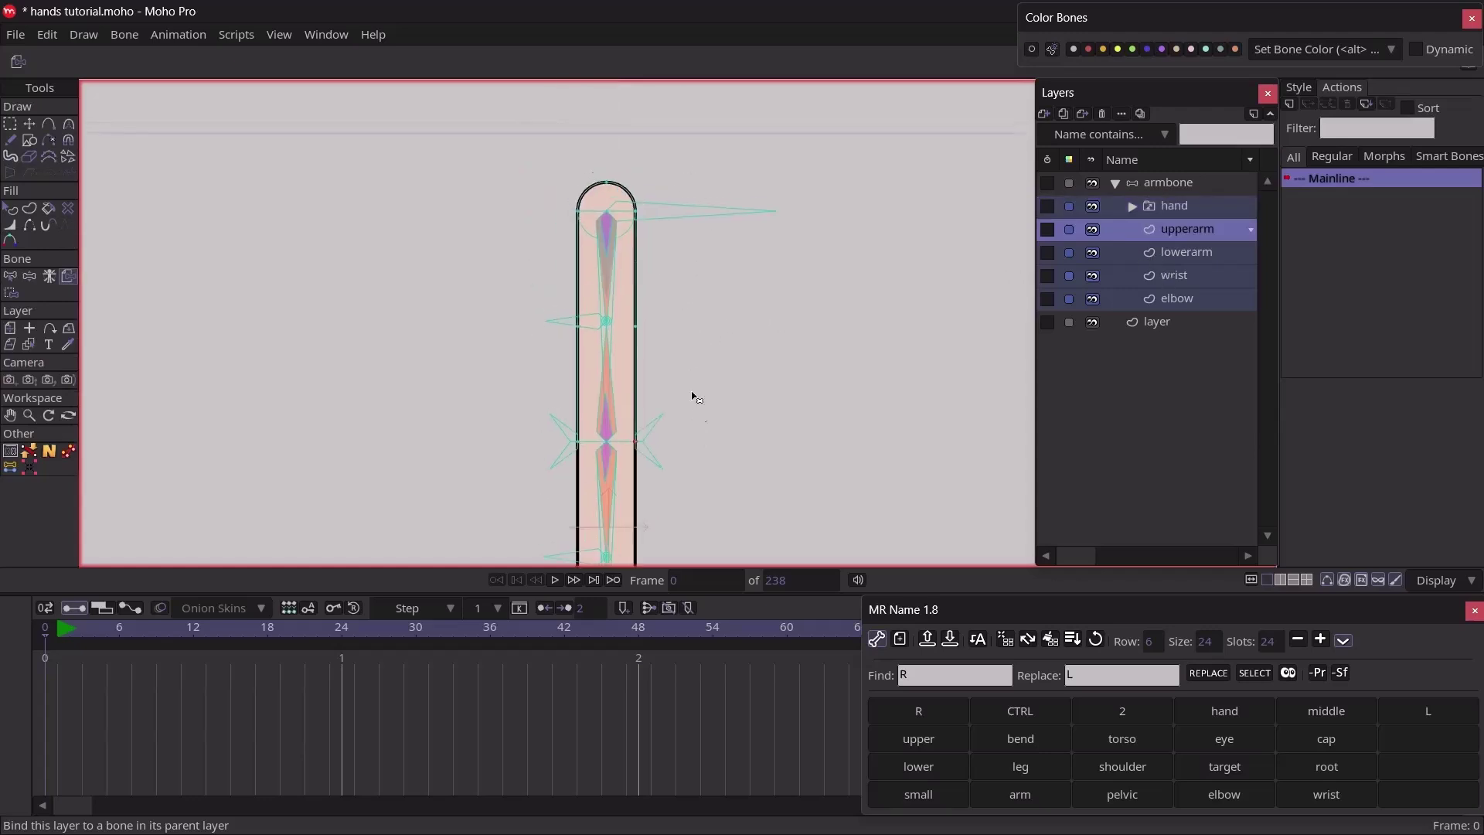
key("z")
left_click(591, 230)
key("i")
left_click_drag(510, 126, 672, 271)
left_click_drag(661, 332, 642, 270)
left_click(551, 292, "alt")
left_click_drag(507, 263, 658, 350)
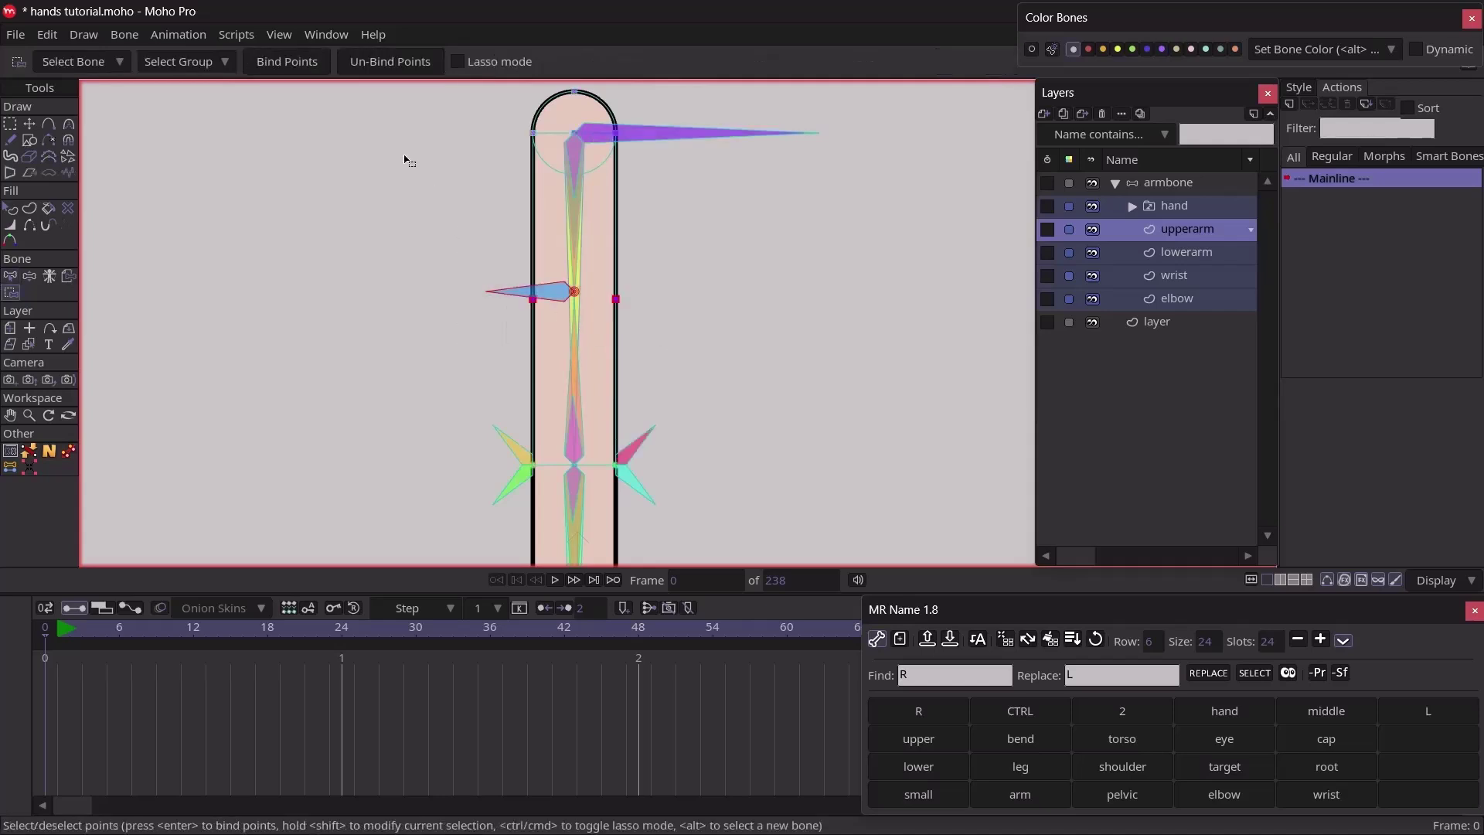
Bind the upperarm layer's two elbow-end points to the upward-angled elbow-edge bones on their respective sides
scroll(583, 282, "down", 4)
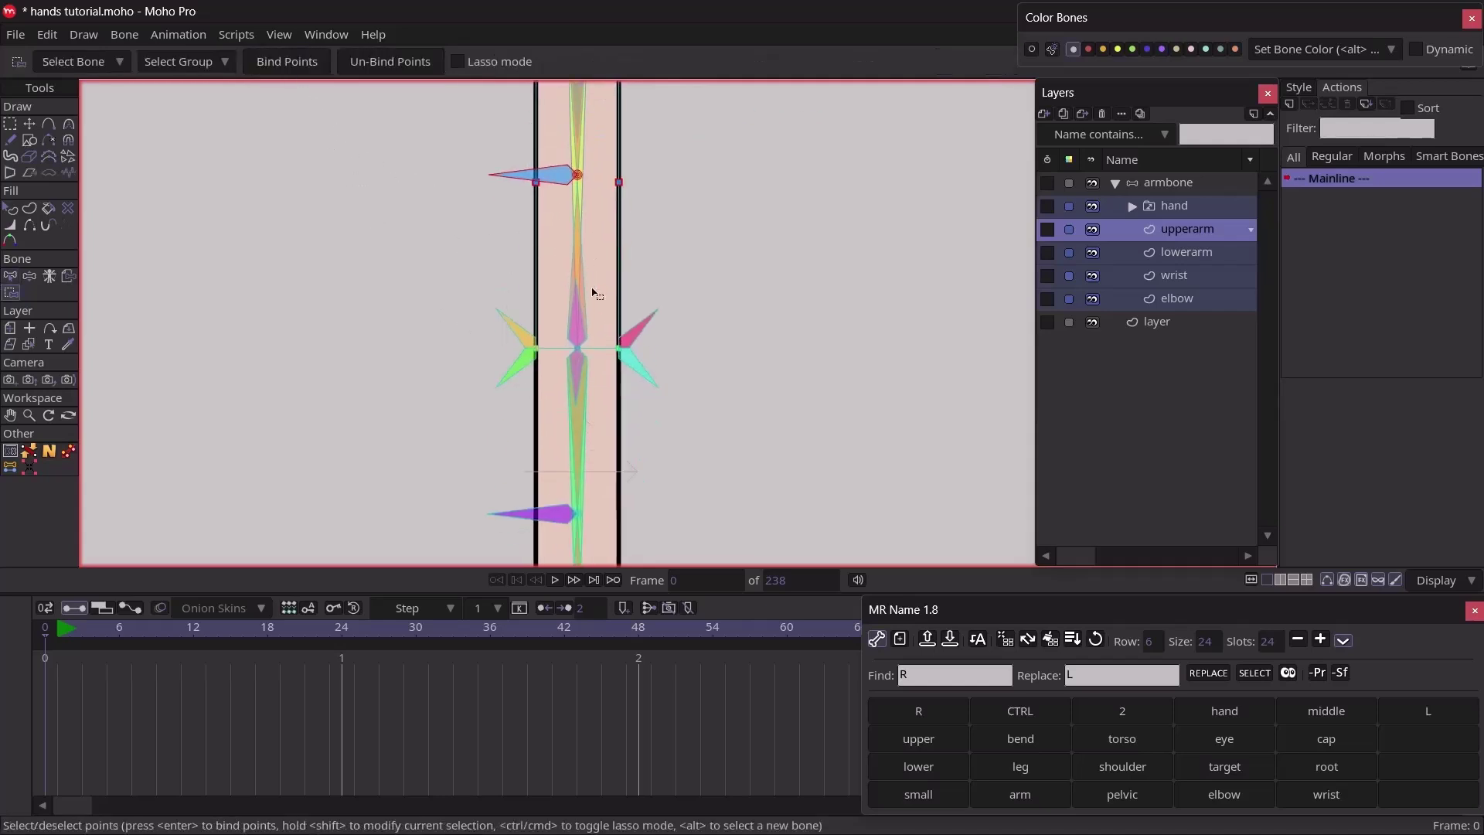
key("b")
left_click(578, 335)
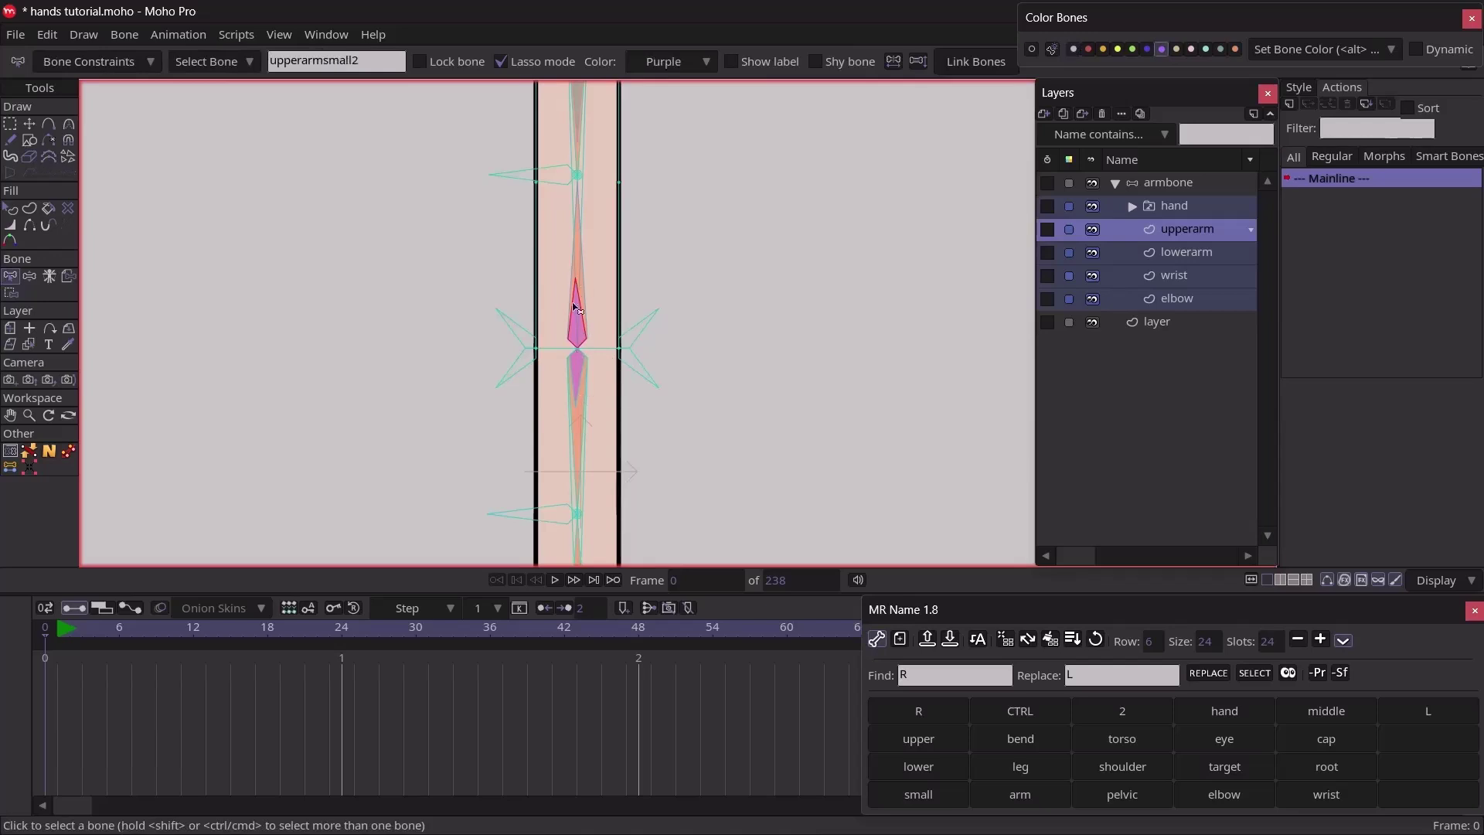
key("i")
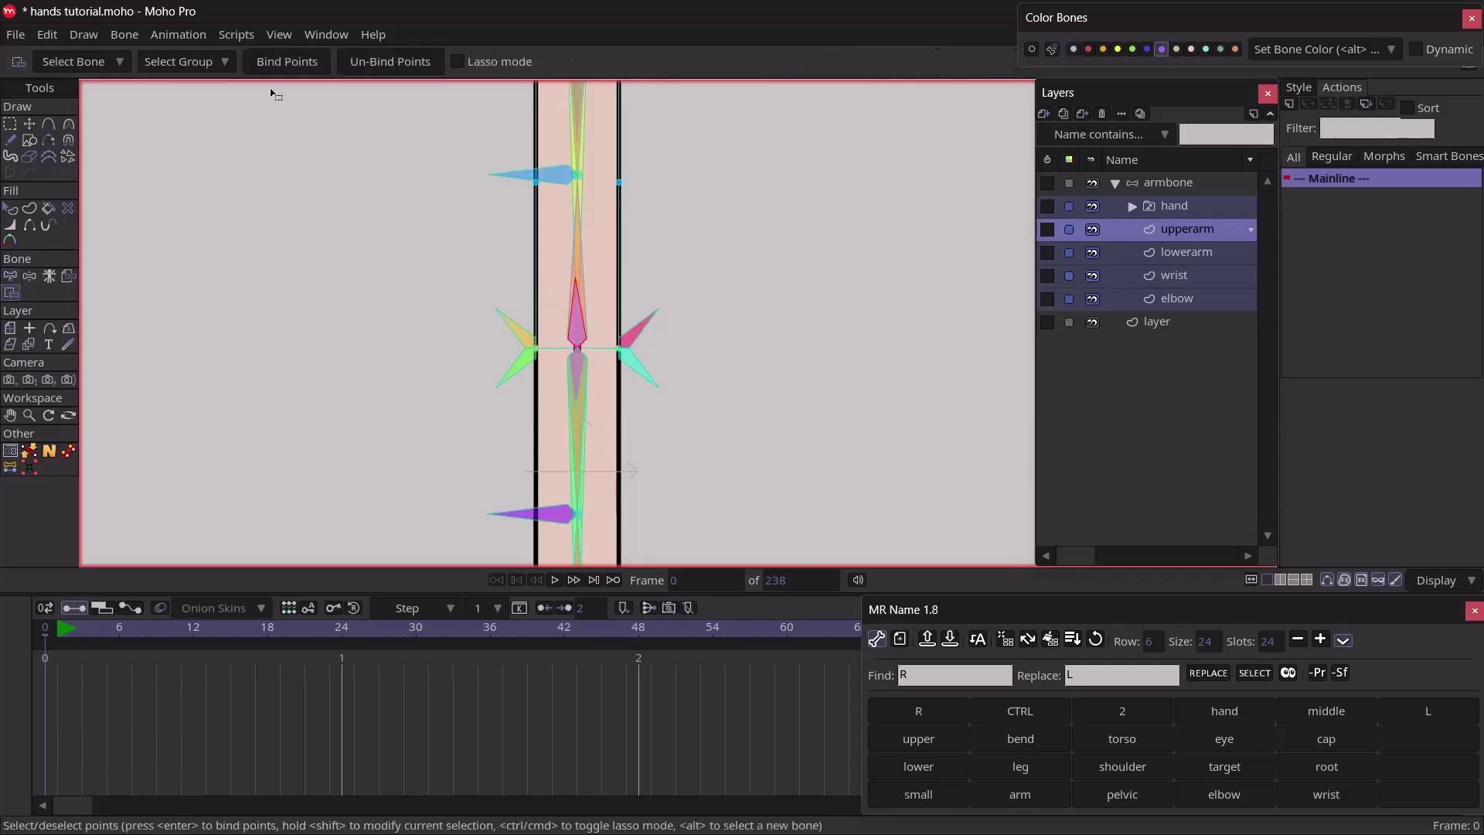
key("b")
left_click(647, 324)
key("i")
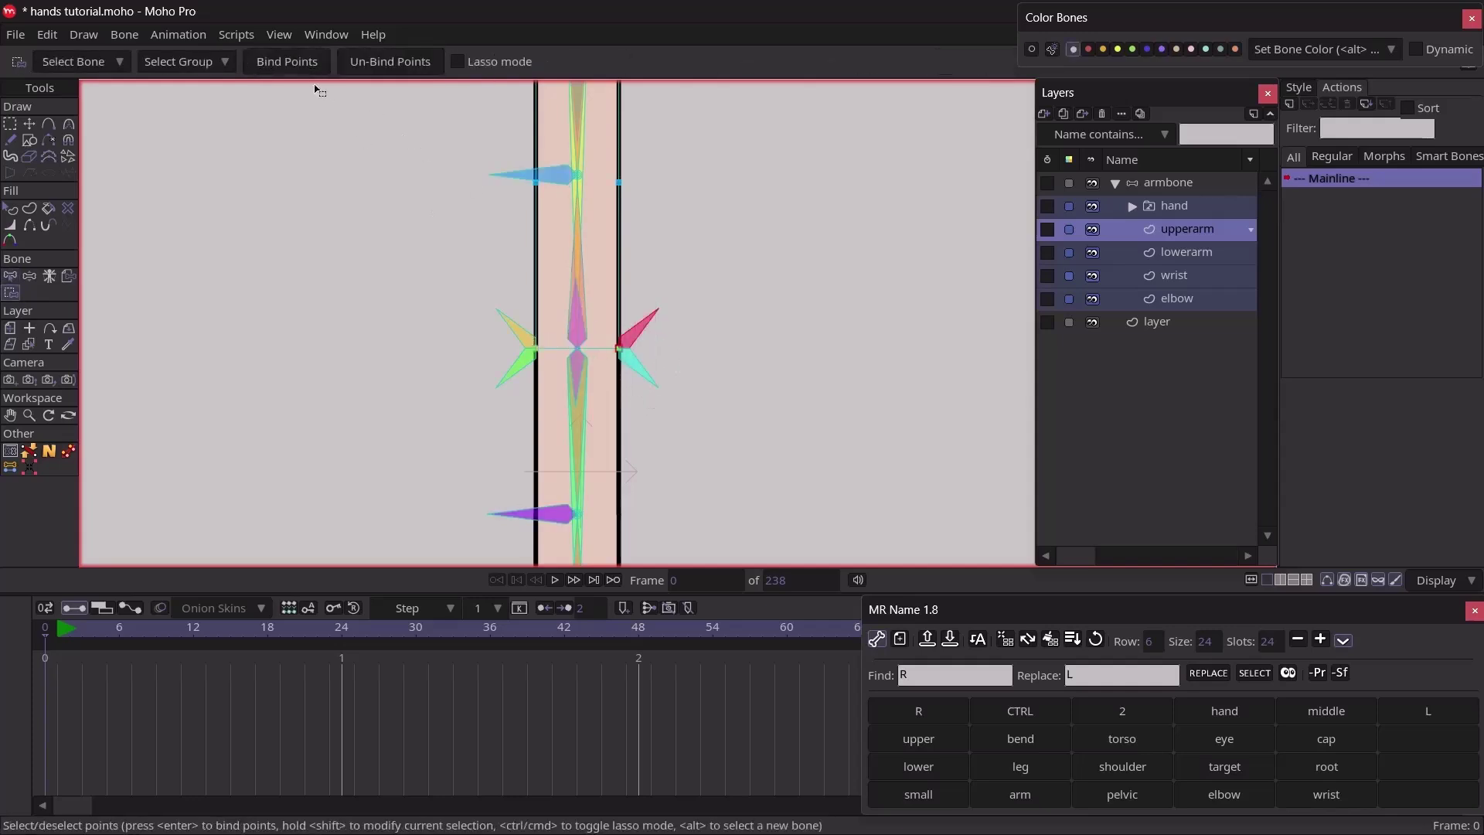
key("b")
left_click(518, 328)
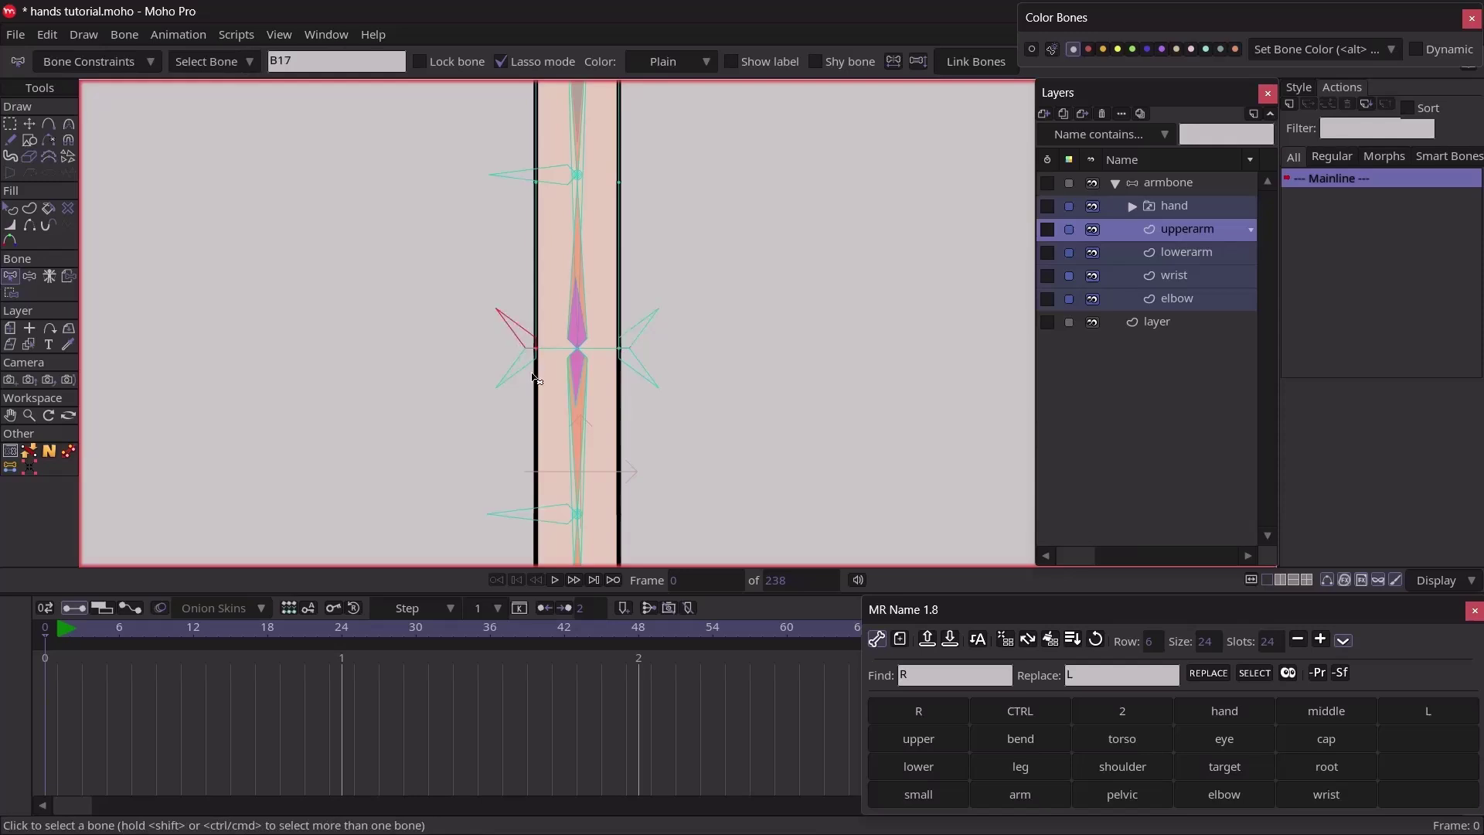
key("i")
left_click_drag(504, 285, 546, 374)
left_click(286, 65)
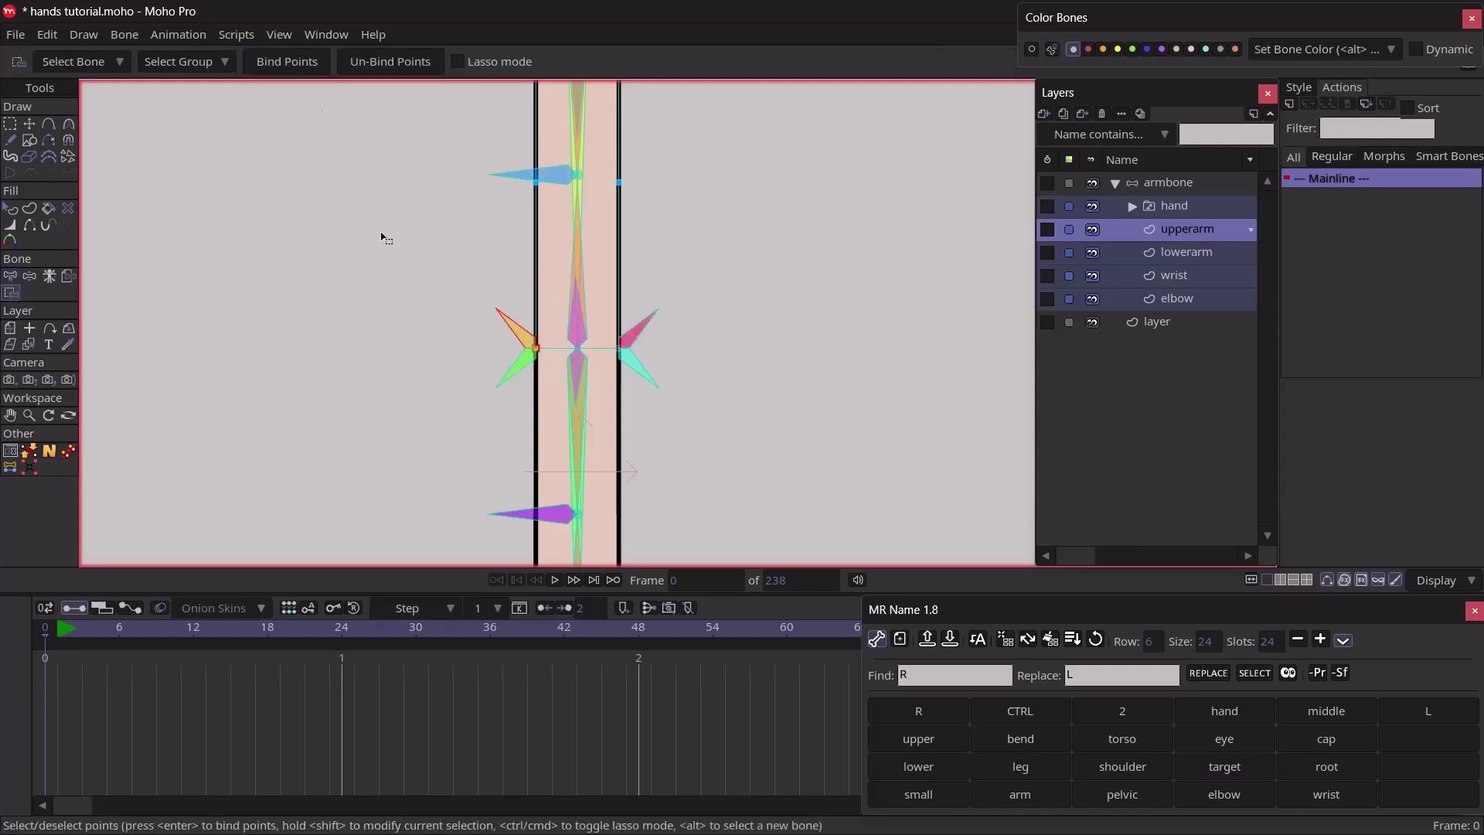
Bind the lowerarm layer's two elbow-end points to the downward-angled elbow-edge bones on their respective sides
left_click_drag(550, 442, 531, 294)
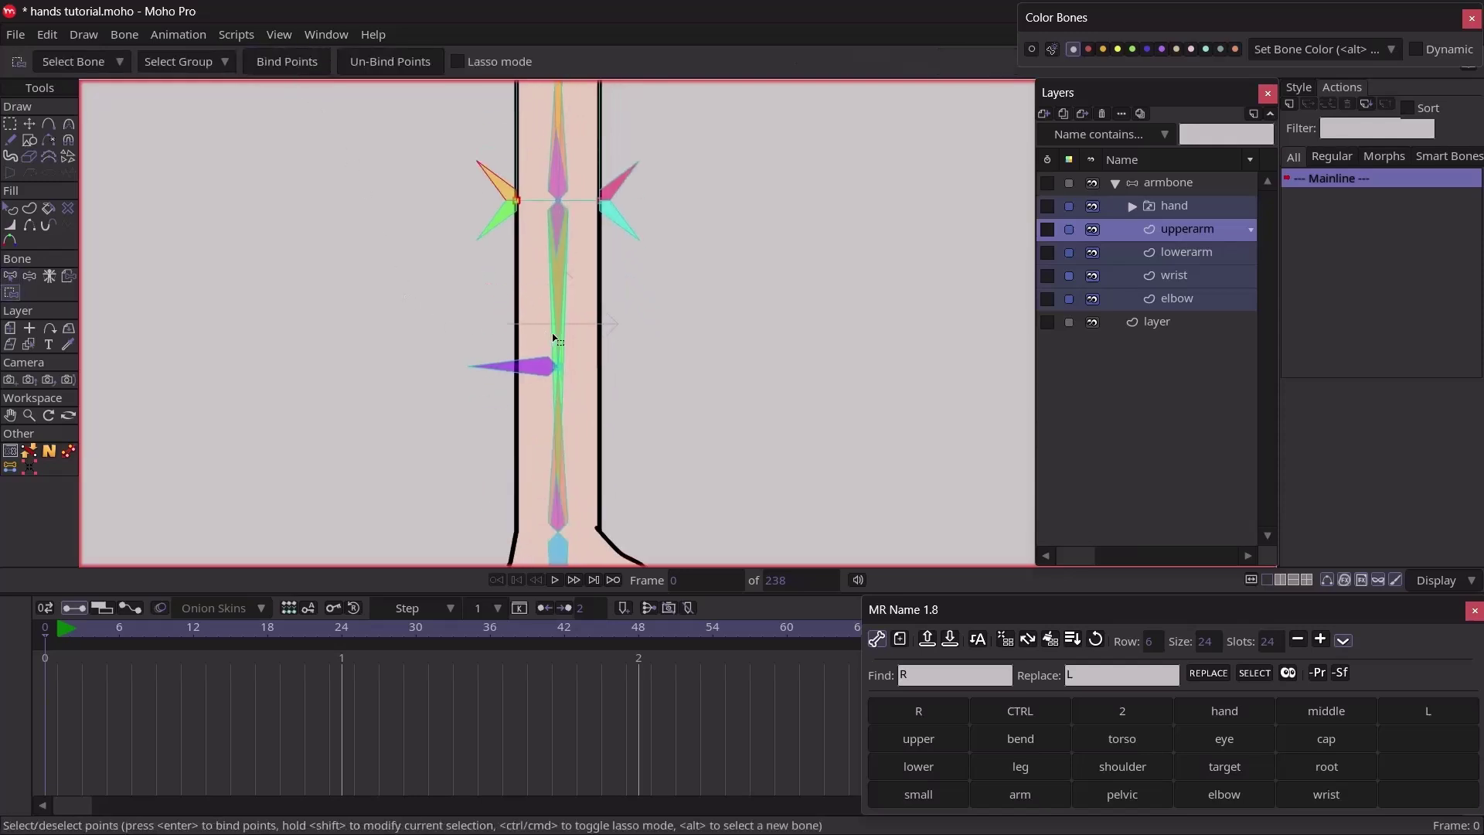
right_click(536, 295, "alt")
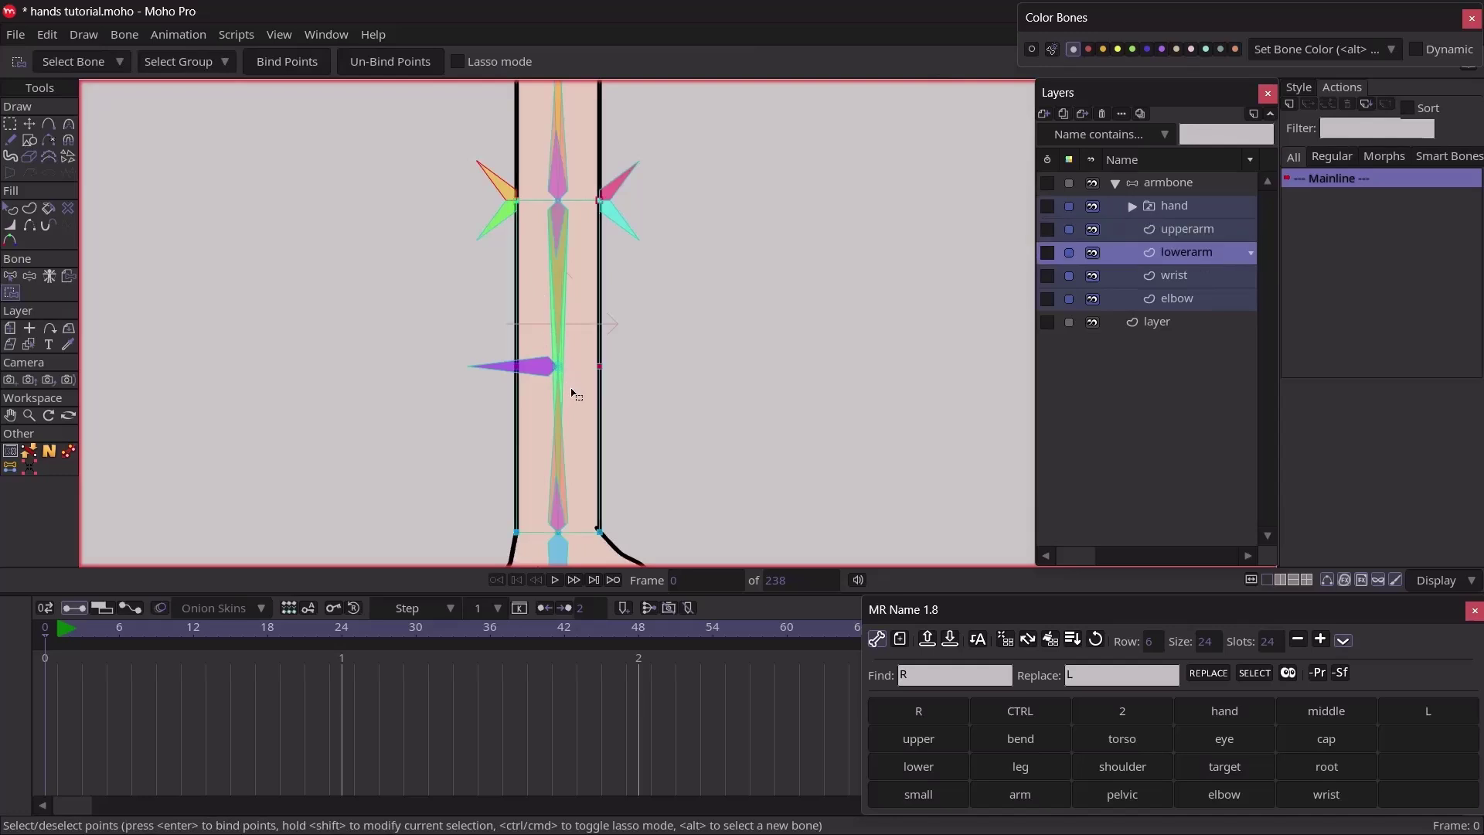
left_click(561, 236, "alt")
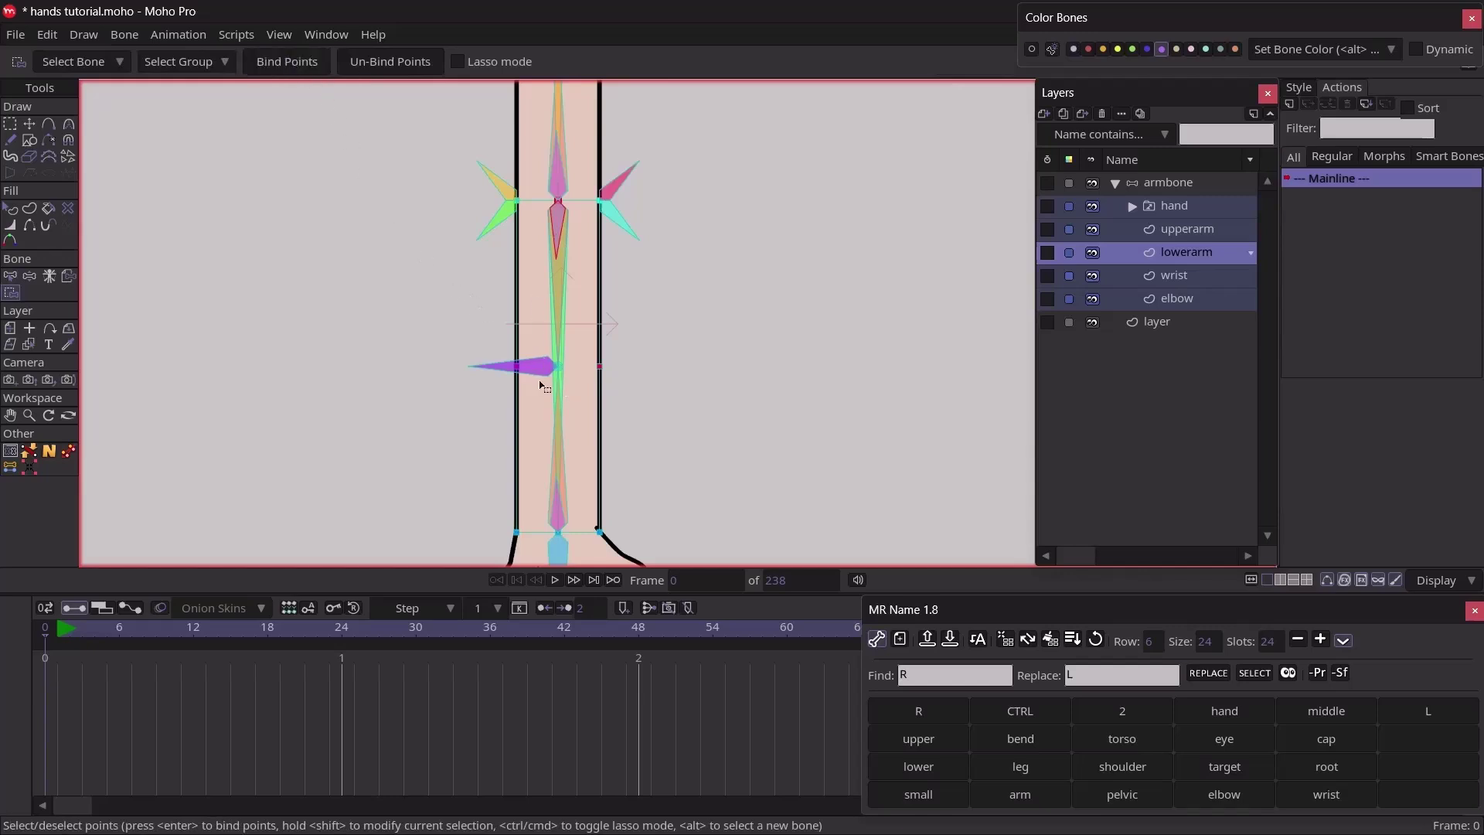
key("z")
left_click(503, 213)
key("i")
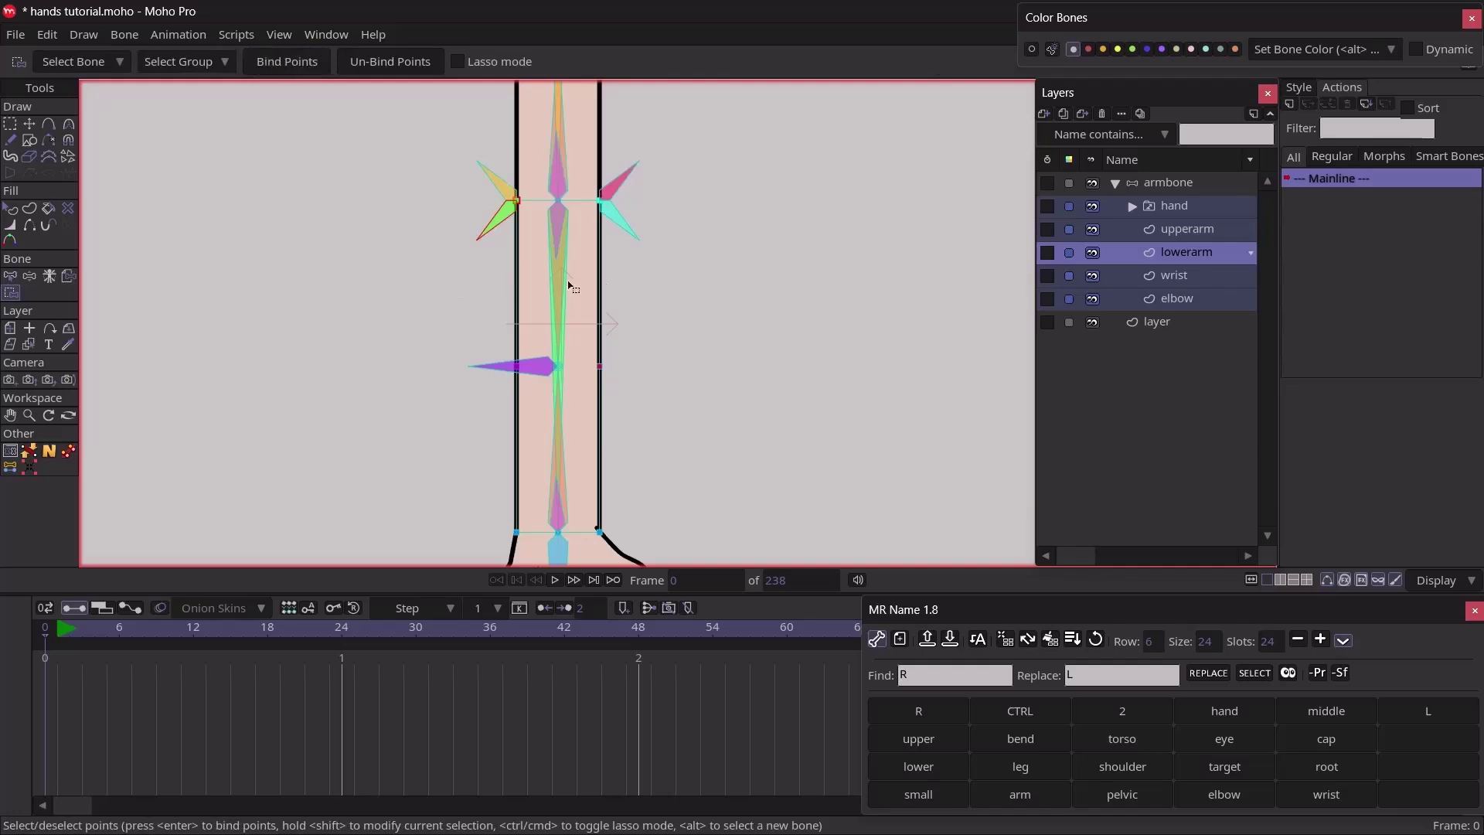
key("z")
left_click(615, 222)
key("i")
Bind the two middle points of the lowerarm layer to the forearm target bone
left_click_drag(591, 354, 574, 259)
key("z")
key("i")
left_click_drag(722, 349, 430, 215)
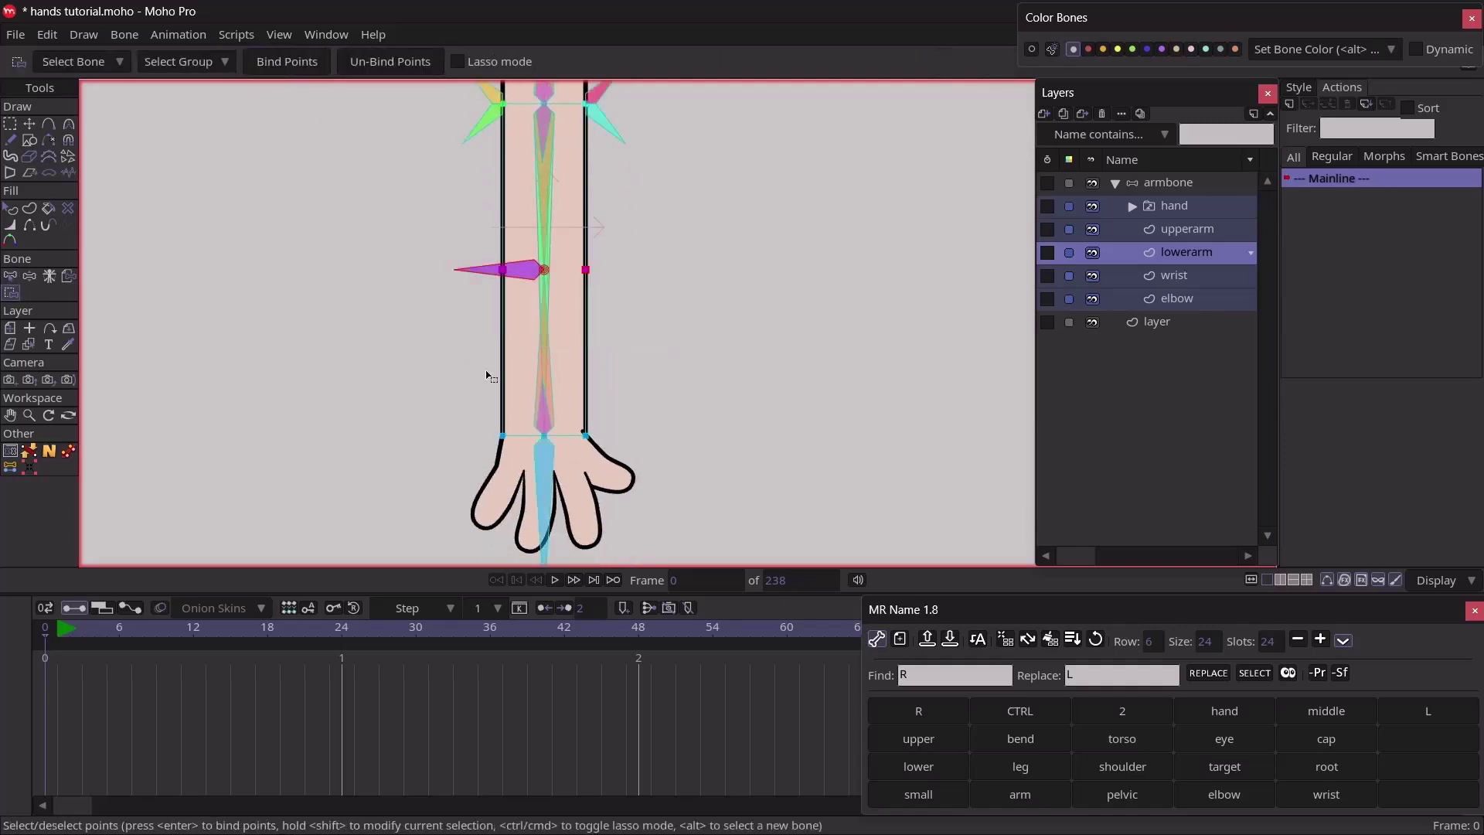
Bind the lowerarm layer's wrist-end points to the purple small bone at the wrist, lowerarmsmall2
left_click_drag(440, 334, 435, 257)
key("z")
left_click(545, 442)
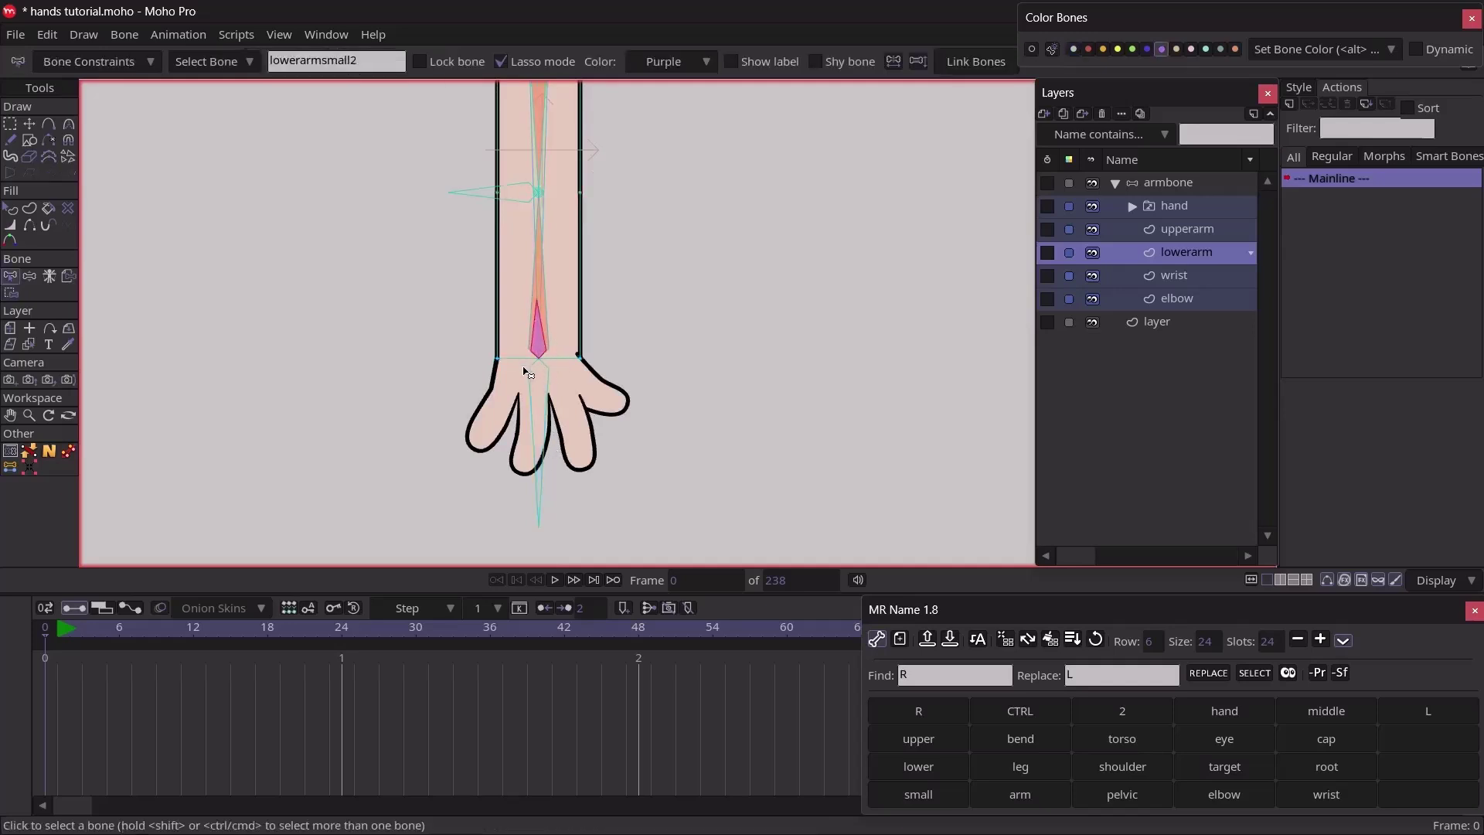
key("i")
left_click_drag(384, 245, 672, 451)
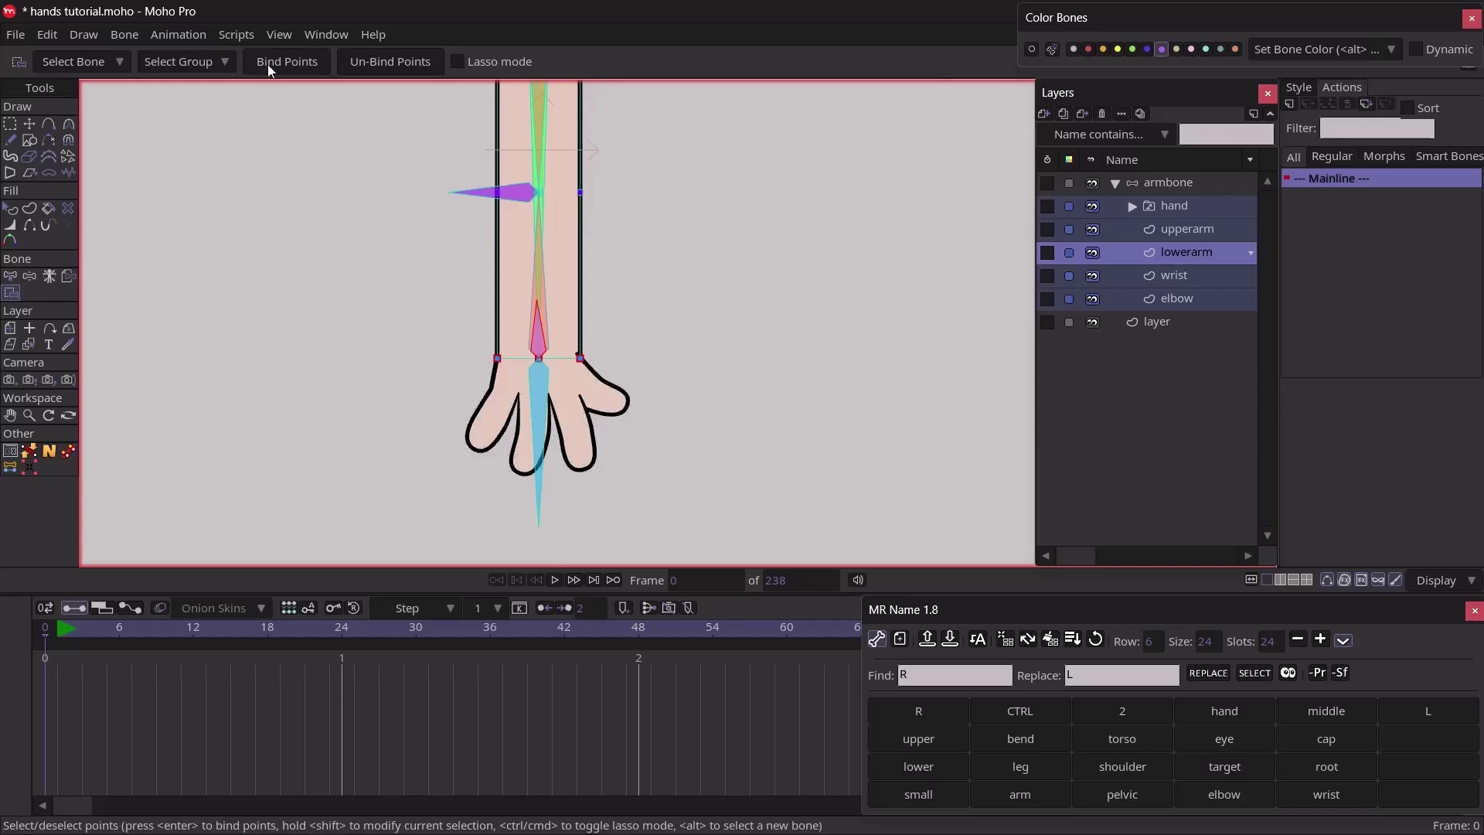
key("b")
left_click(666, 348)
Bind the points of the wrist layer to the purple small bone at the forearm's wrist end
left_click_drag(646, 100, 678, 282)
left_click_drag(699, 390, 705, 178)
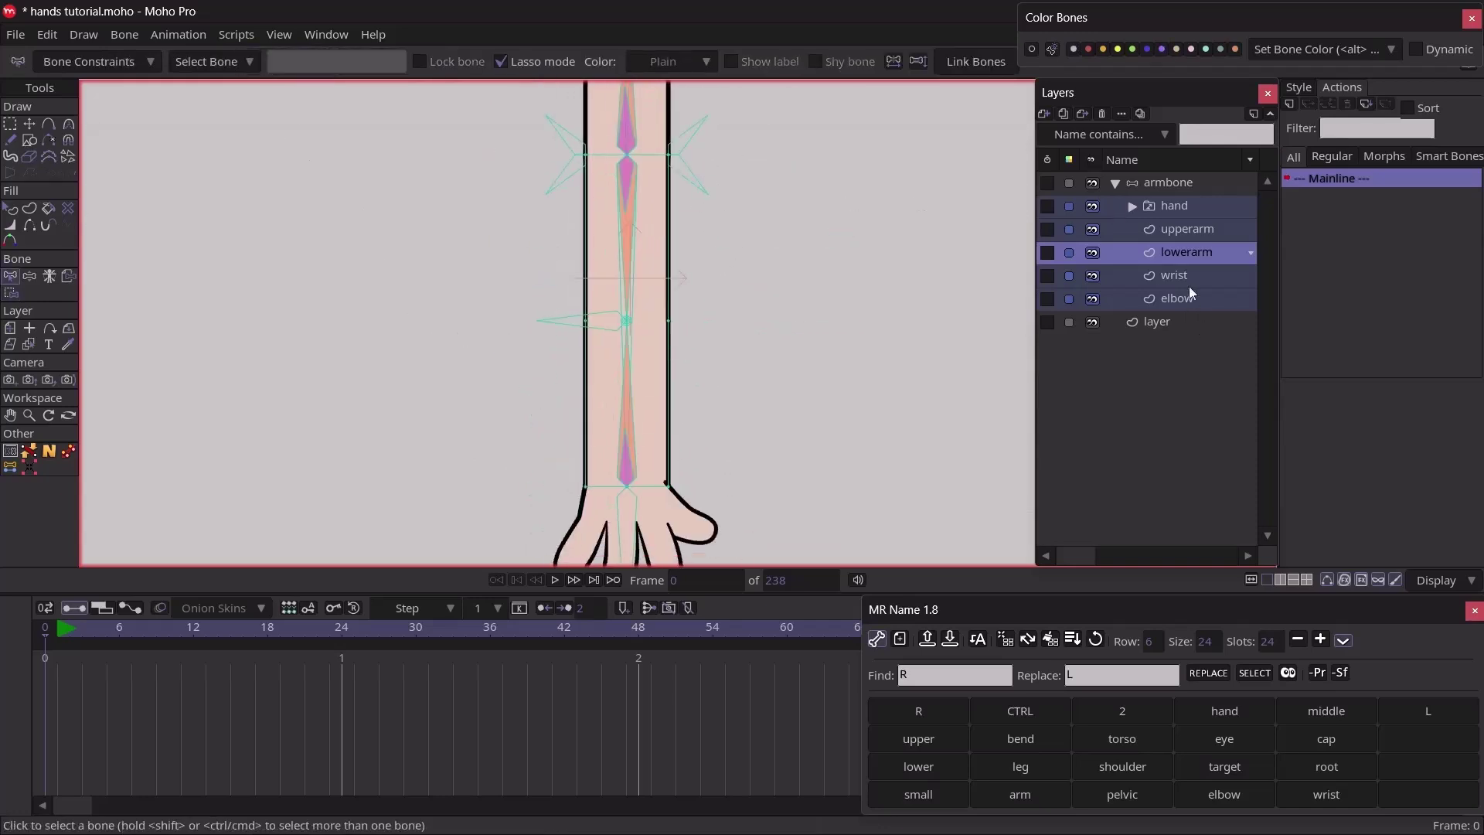
left_click(1105, 276)
scroll(712, 374, "down", 3)
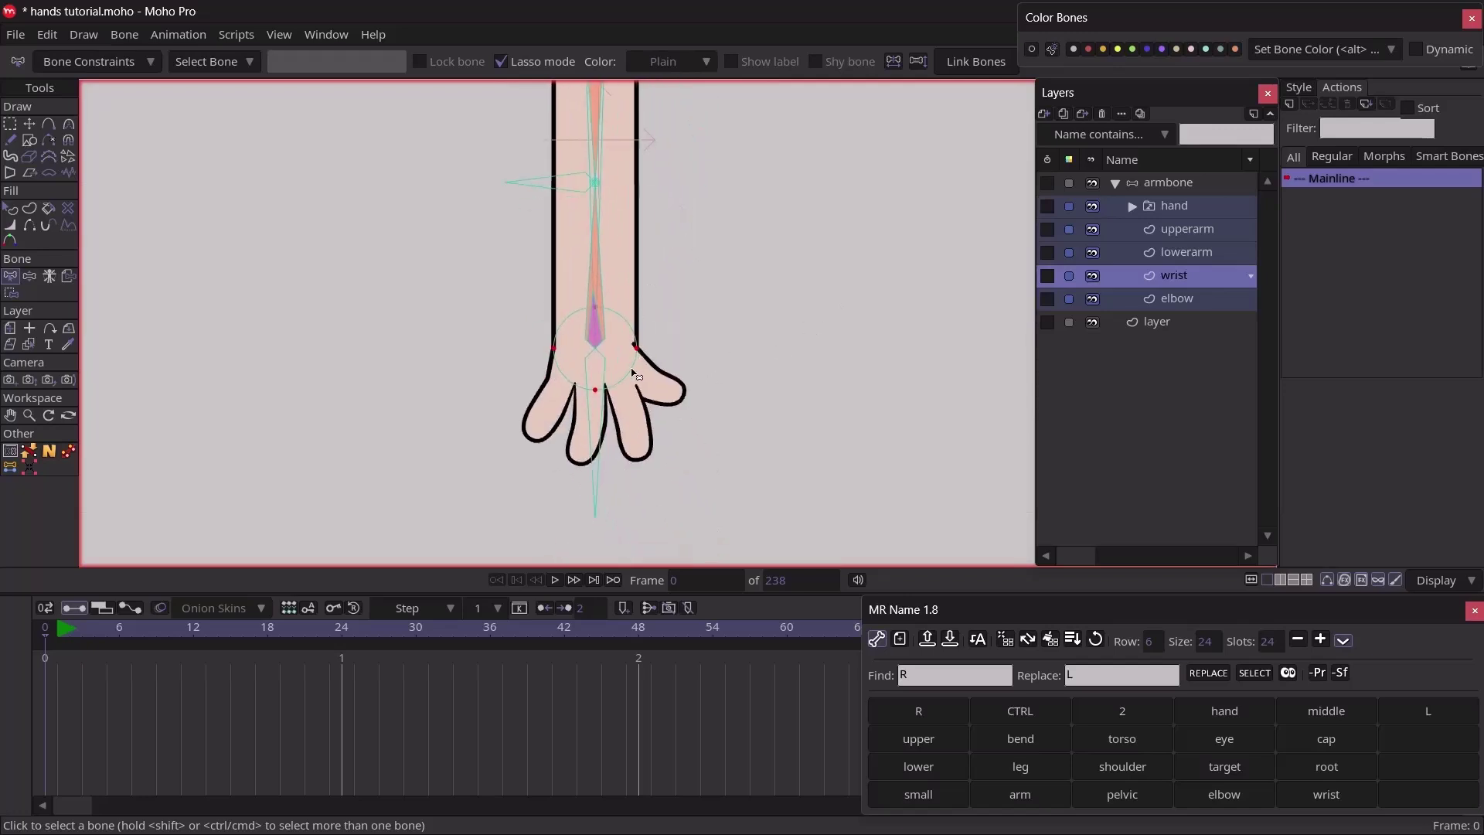
key("i")
key("b")
left_click(607, 371)
key("i")
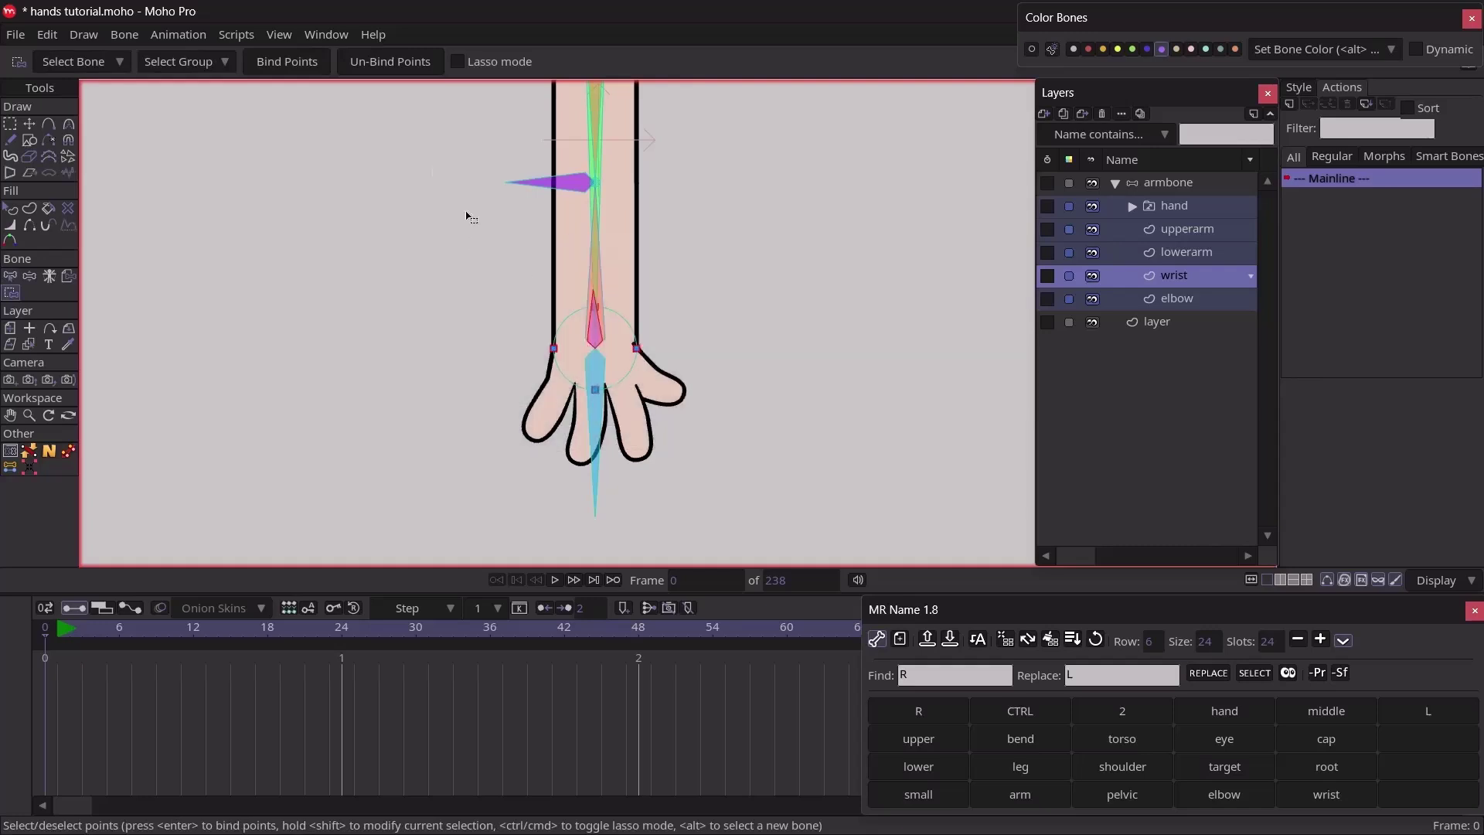
Bind the points of the elbow layer to the purple small bone at the forearm's elbow end
left_click_drag(633, 230, 622, 441)
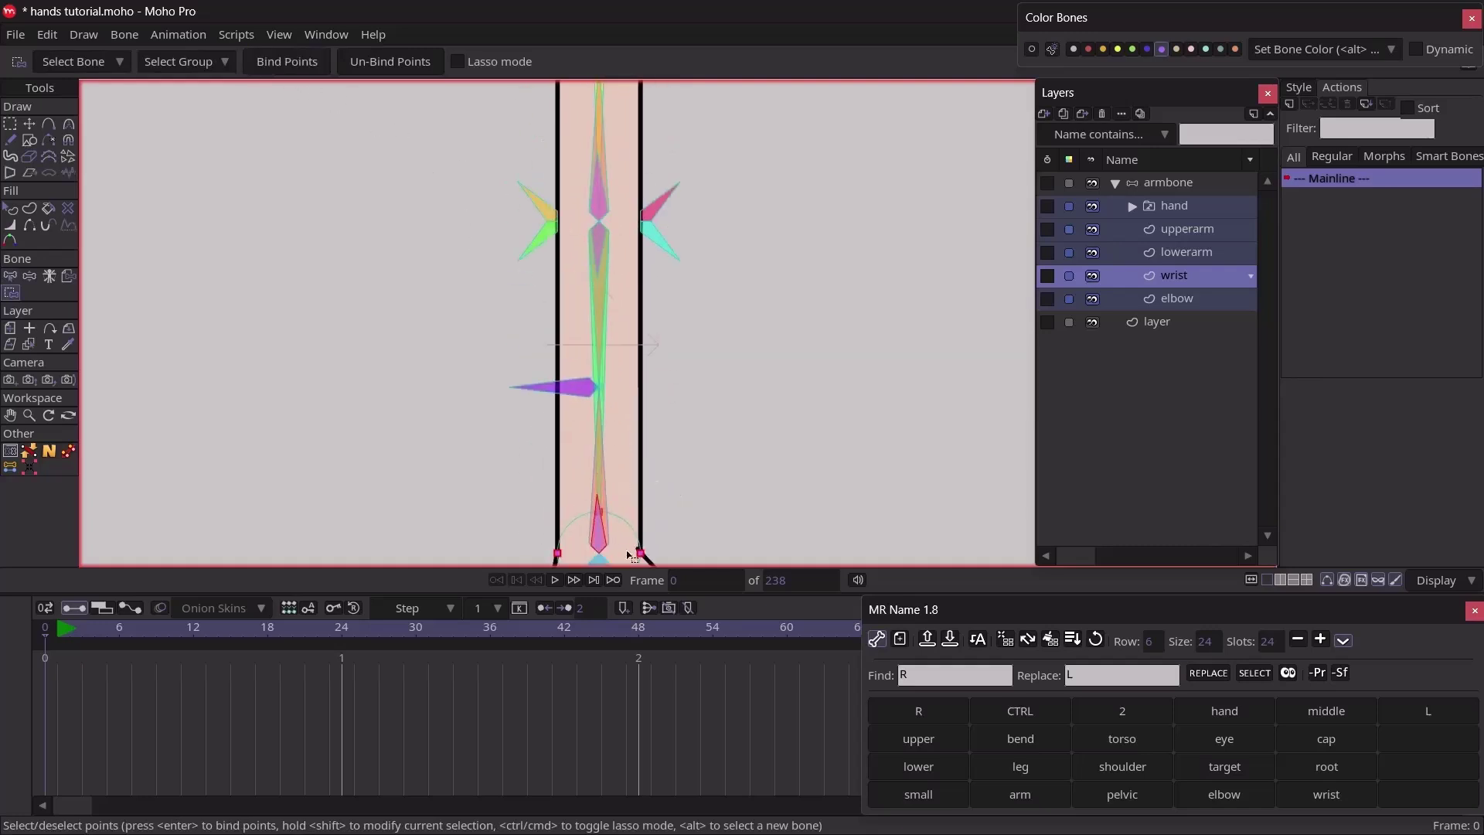
left_click_drag(654, 342, 675, 391)
key("Down")
key("b")
left_click(618, 304)
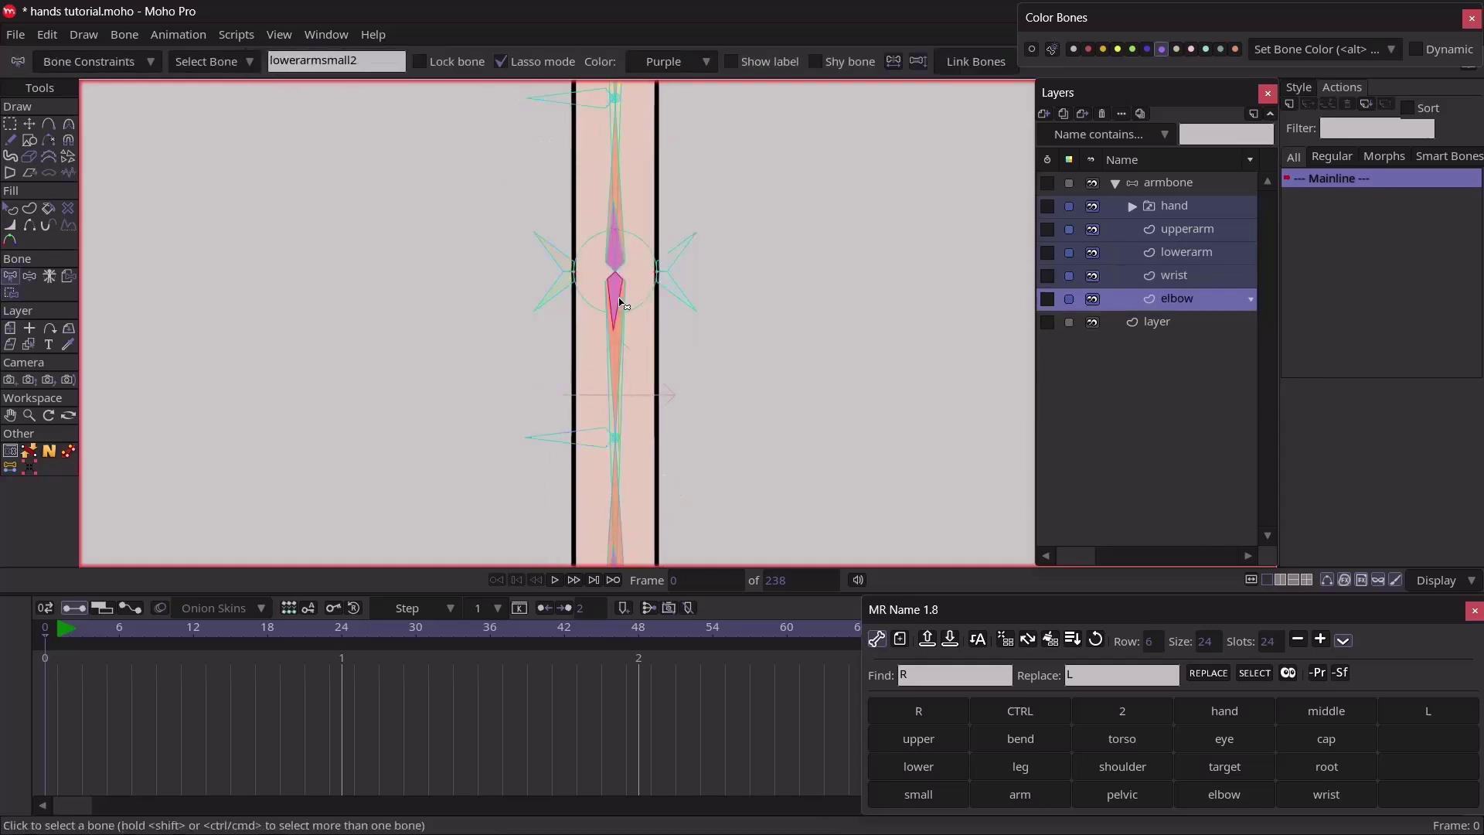
key("i")
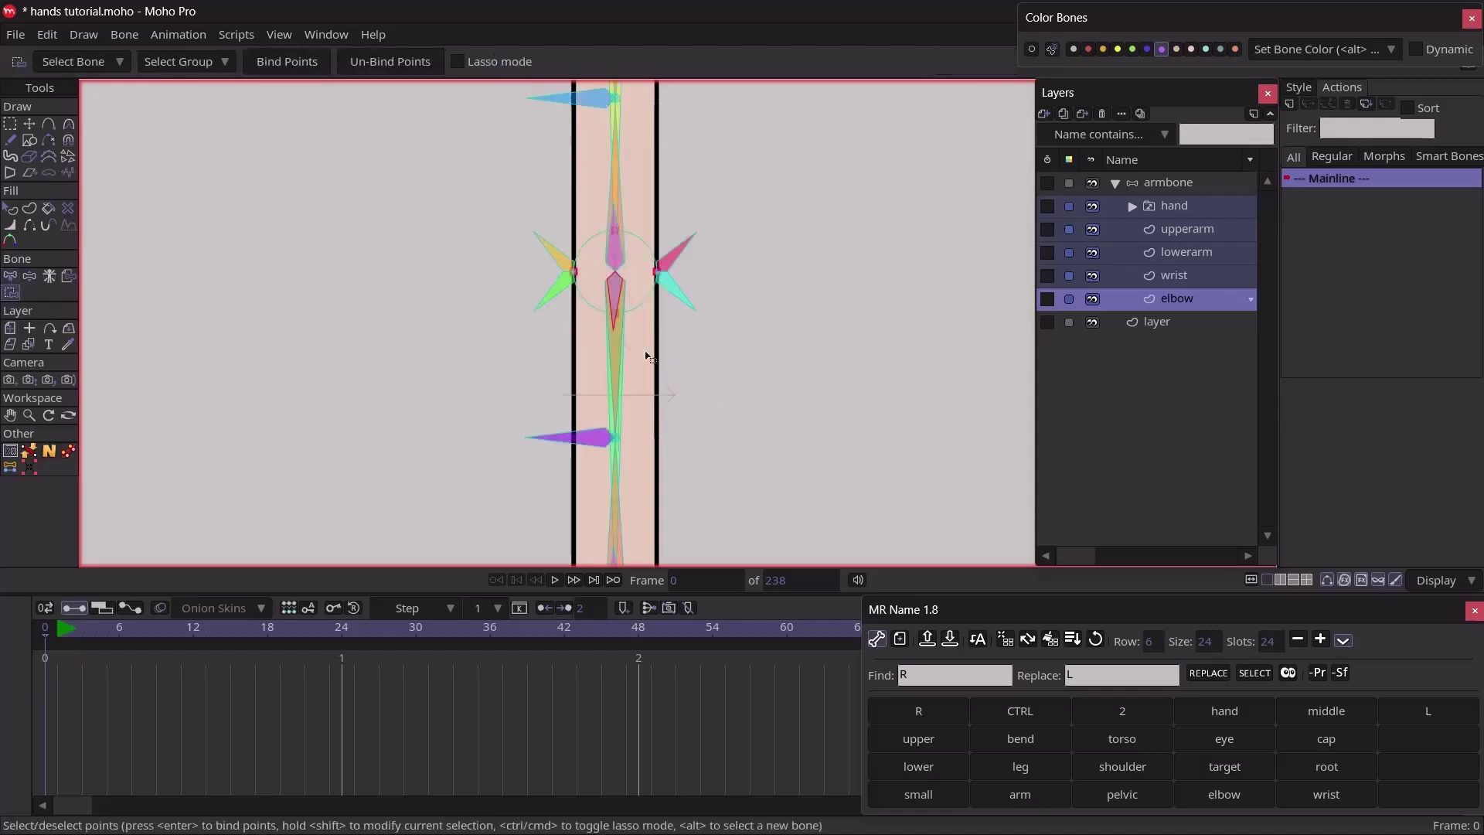
key("b")
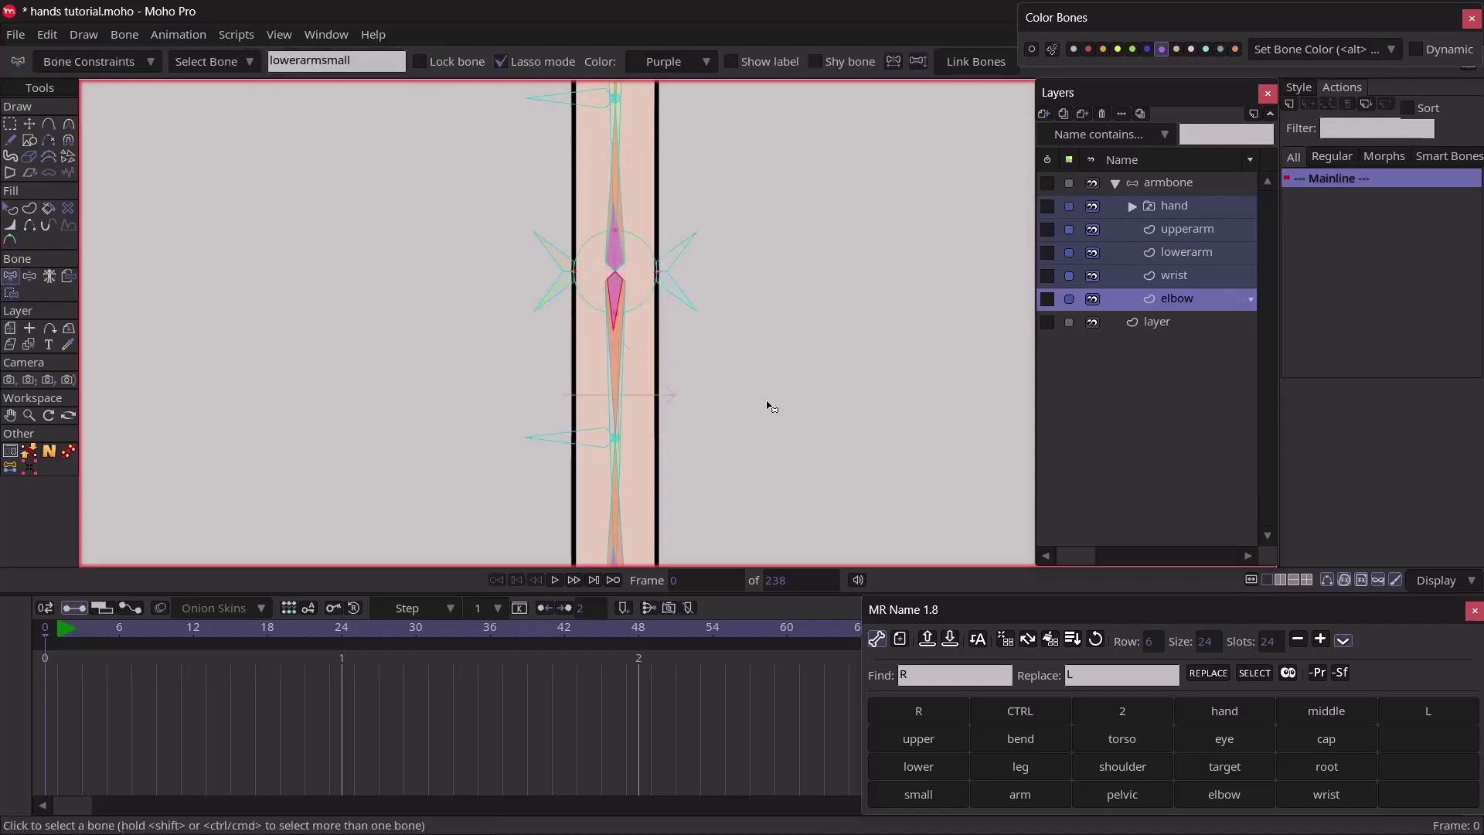
Try bending the forearm from the armbone layer at frame 7 and undo the bend
scroll(640, 336, "down", 3)
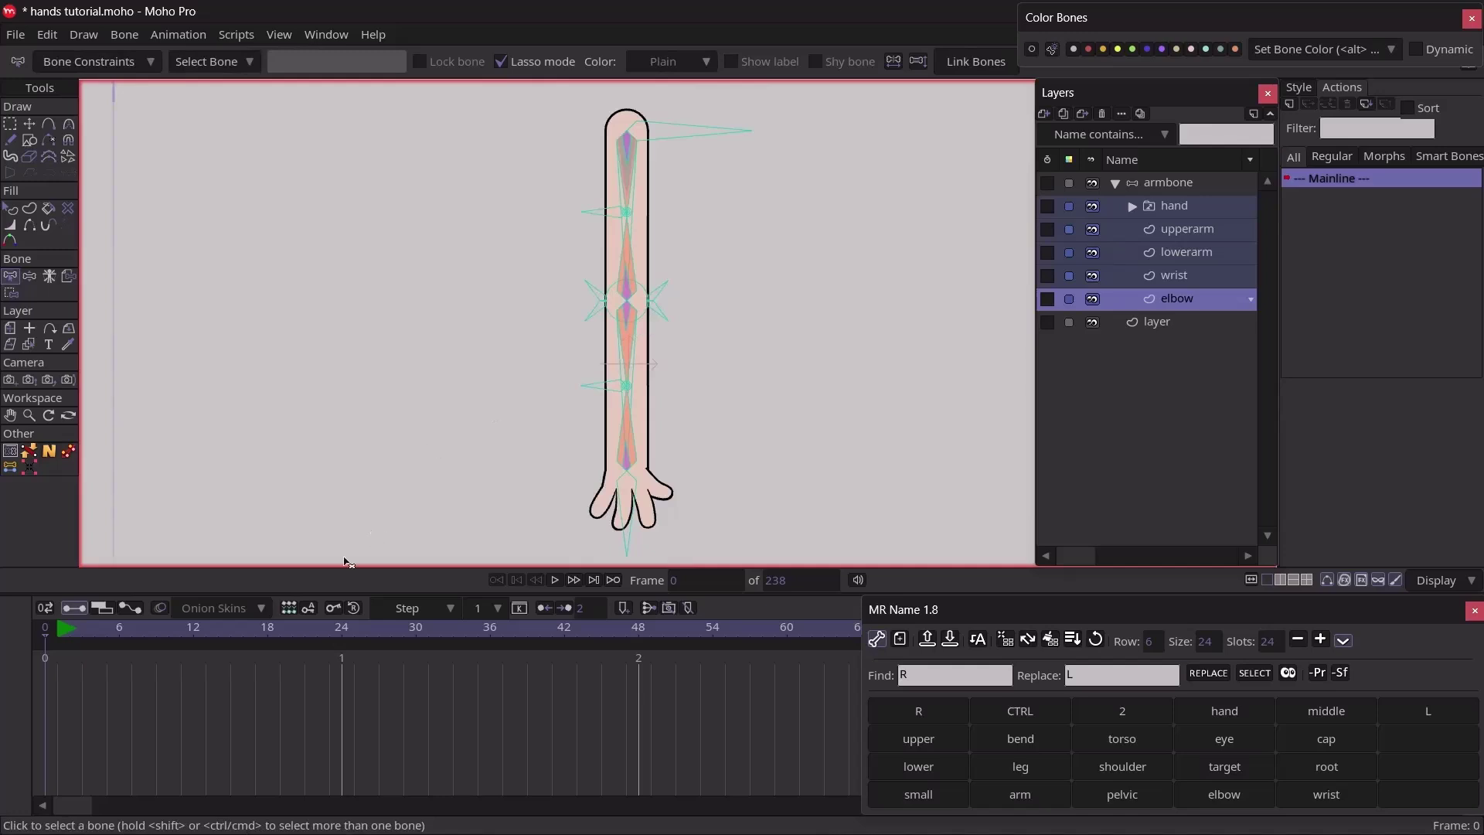
left_click(133, 645)
left_click(635, 381)
left_click(636, 382)
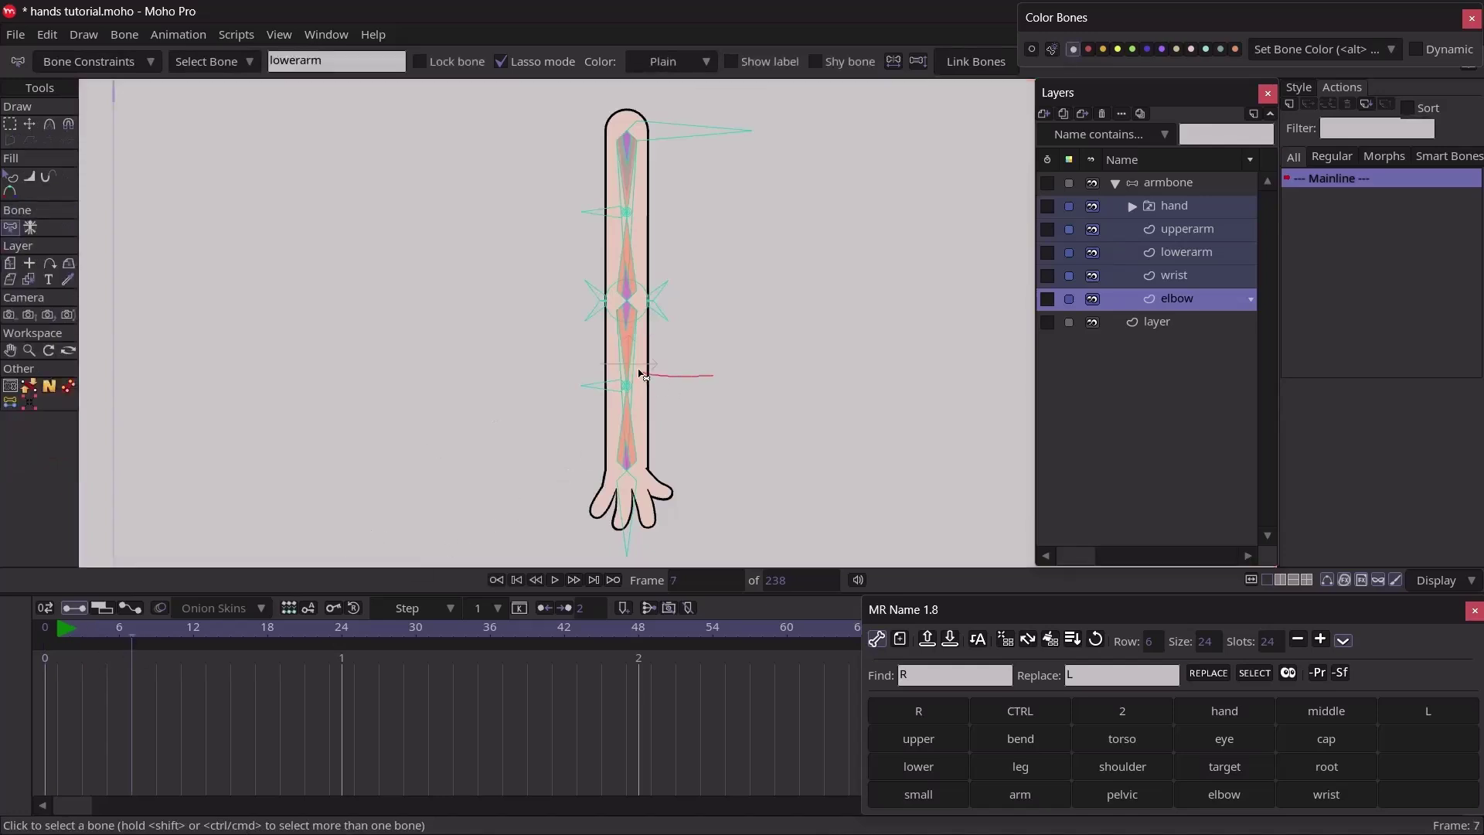
left_click(663, 390)
left_click(1154, 186)
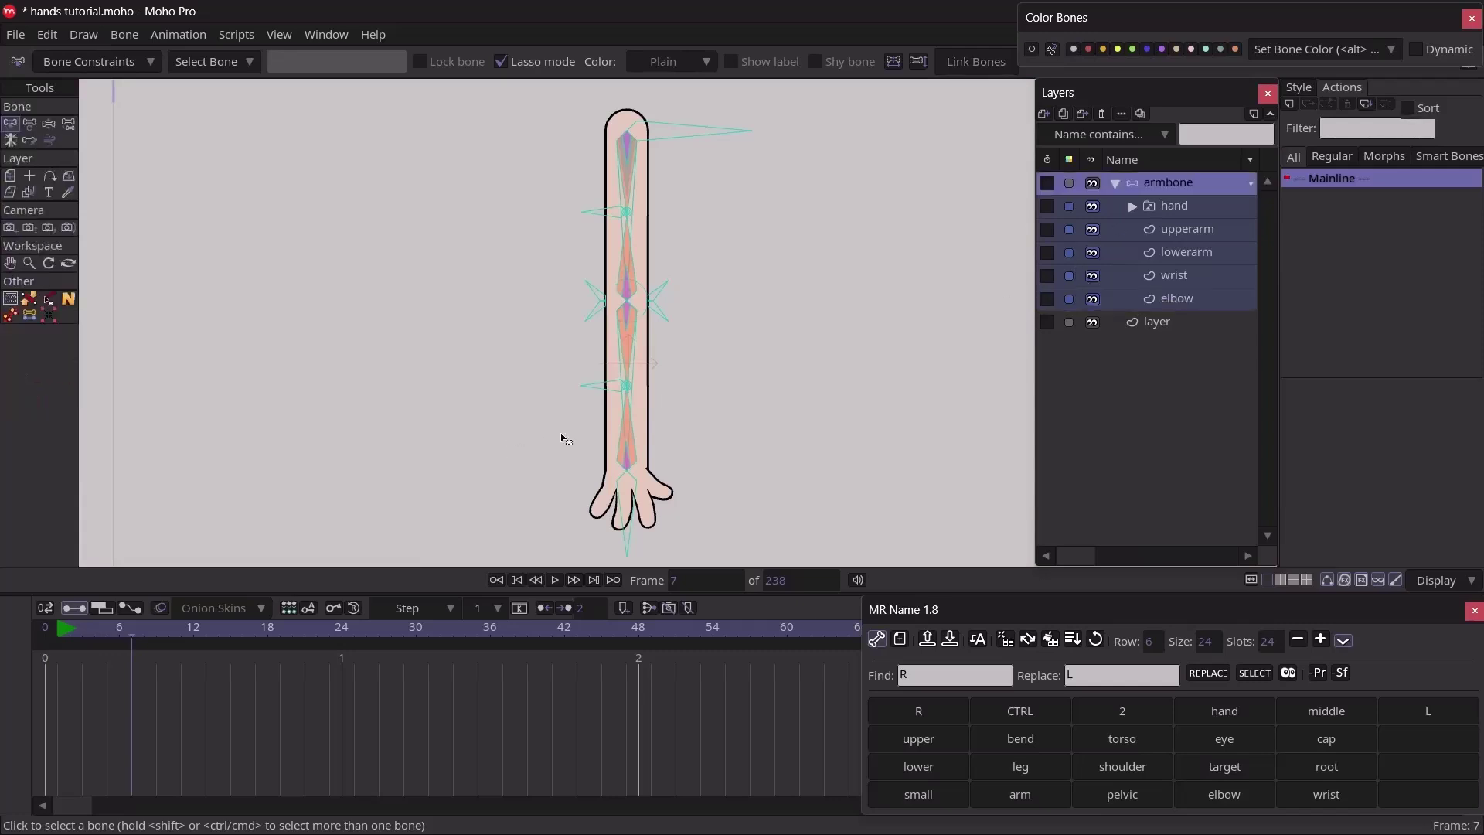
mouse_move(630, 359)
left_mouse_down()
mouse_move(635, 375)
mouse_move(699, 283)
mouse_move(554, 278)
mouse_move(698, 281)
mouse_move(551, 303)
mouse_move(638, 374)
mouse_move(480, 437)
left_mouse_up()
key("ctrl+z")
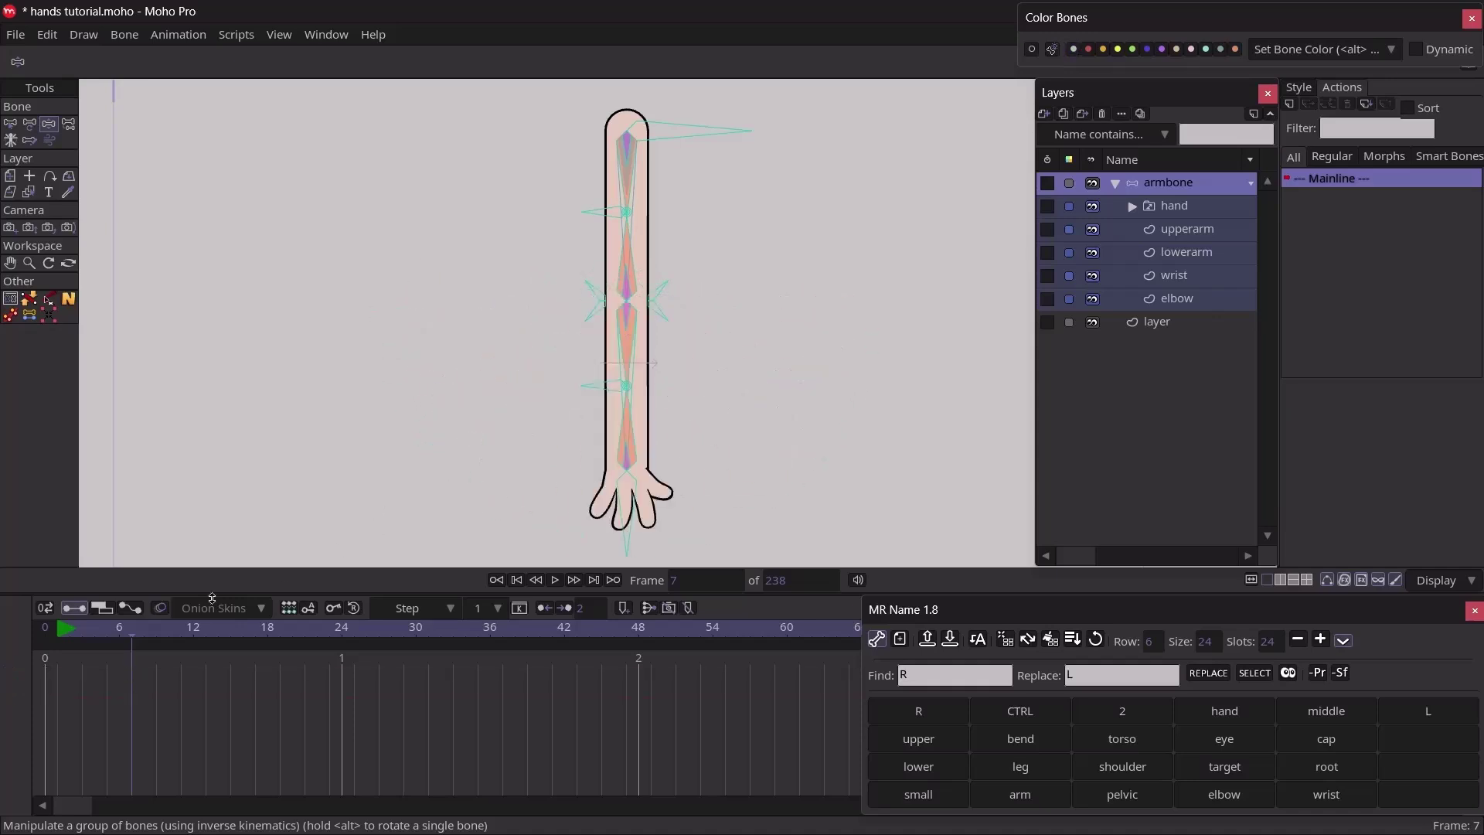
Return to frame 0 and set the bone strength of all armbone bones to 0
left_click(40, 614)
left_click_drag(673, 404, 593, 378)
key("ctrl+a")
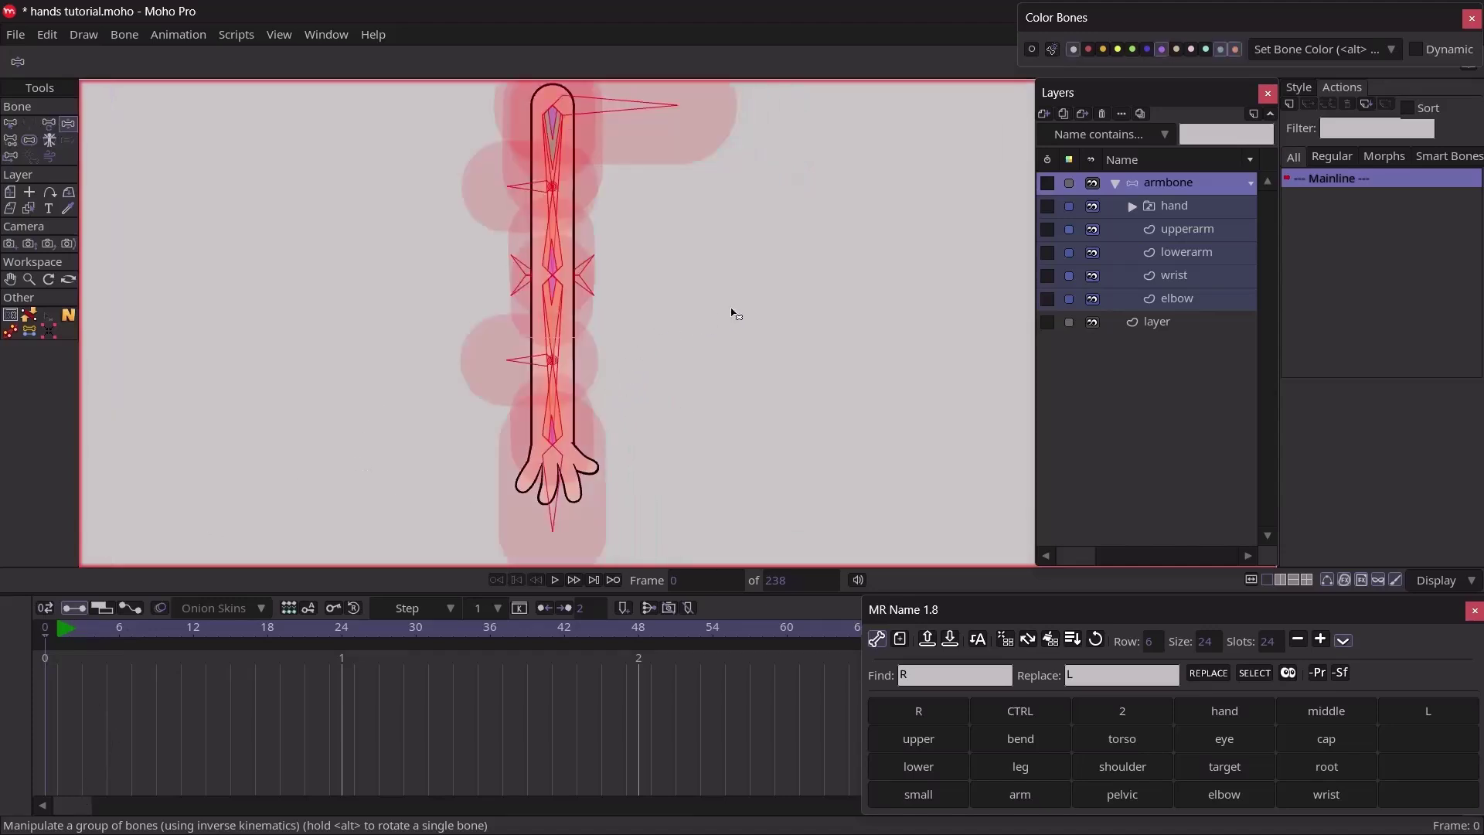
key("s")
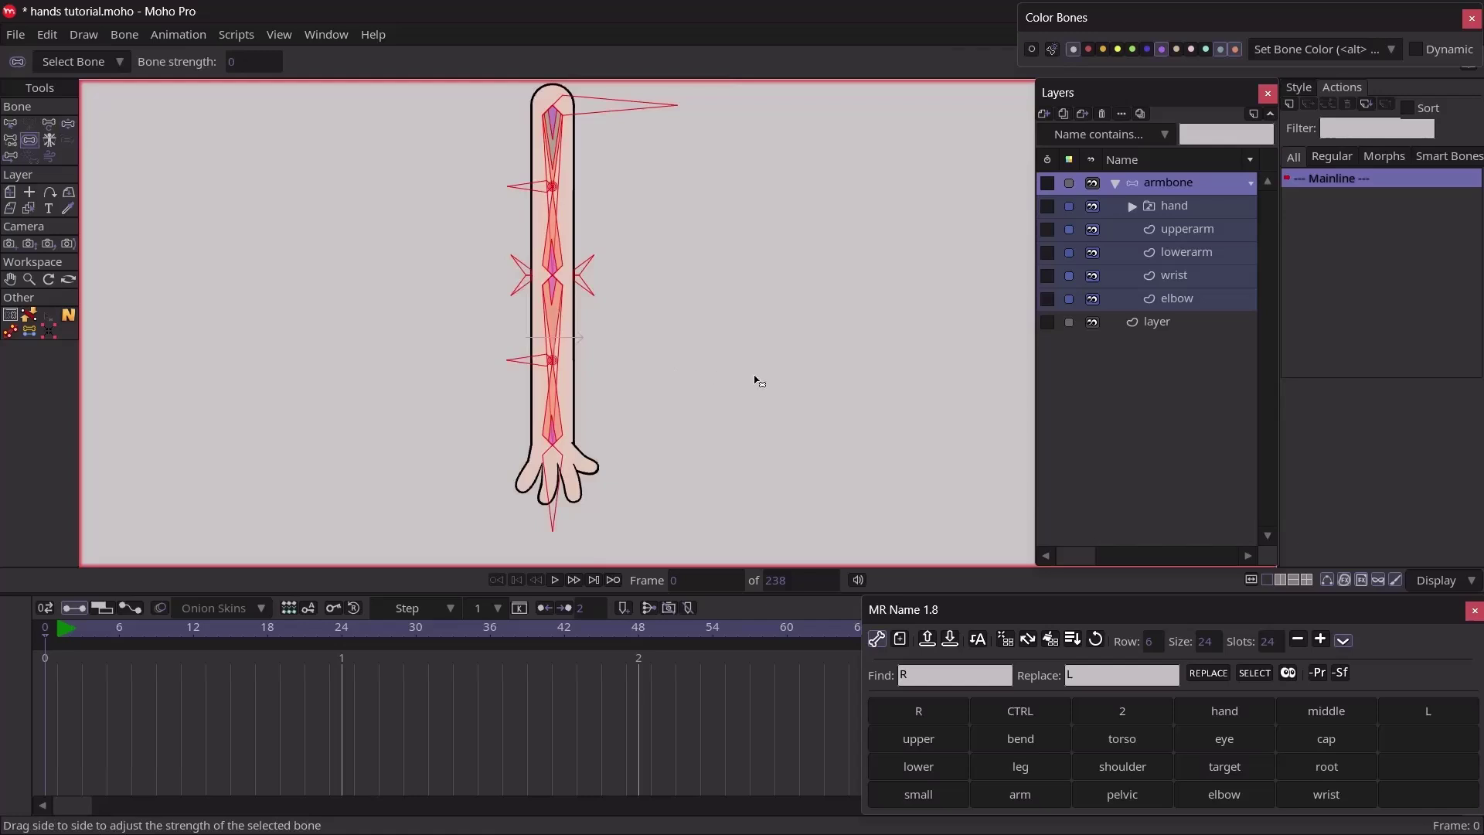
key("b")
left_click(731, 380)
Turn on Ignored by IK in the constraints of the upper arm and forearm target bones
left_click(538, 190)
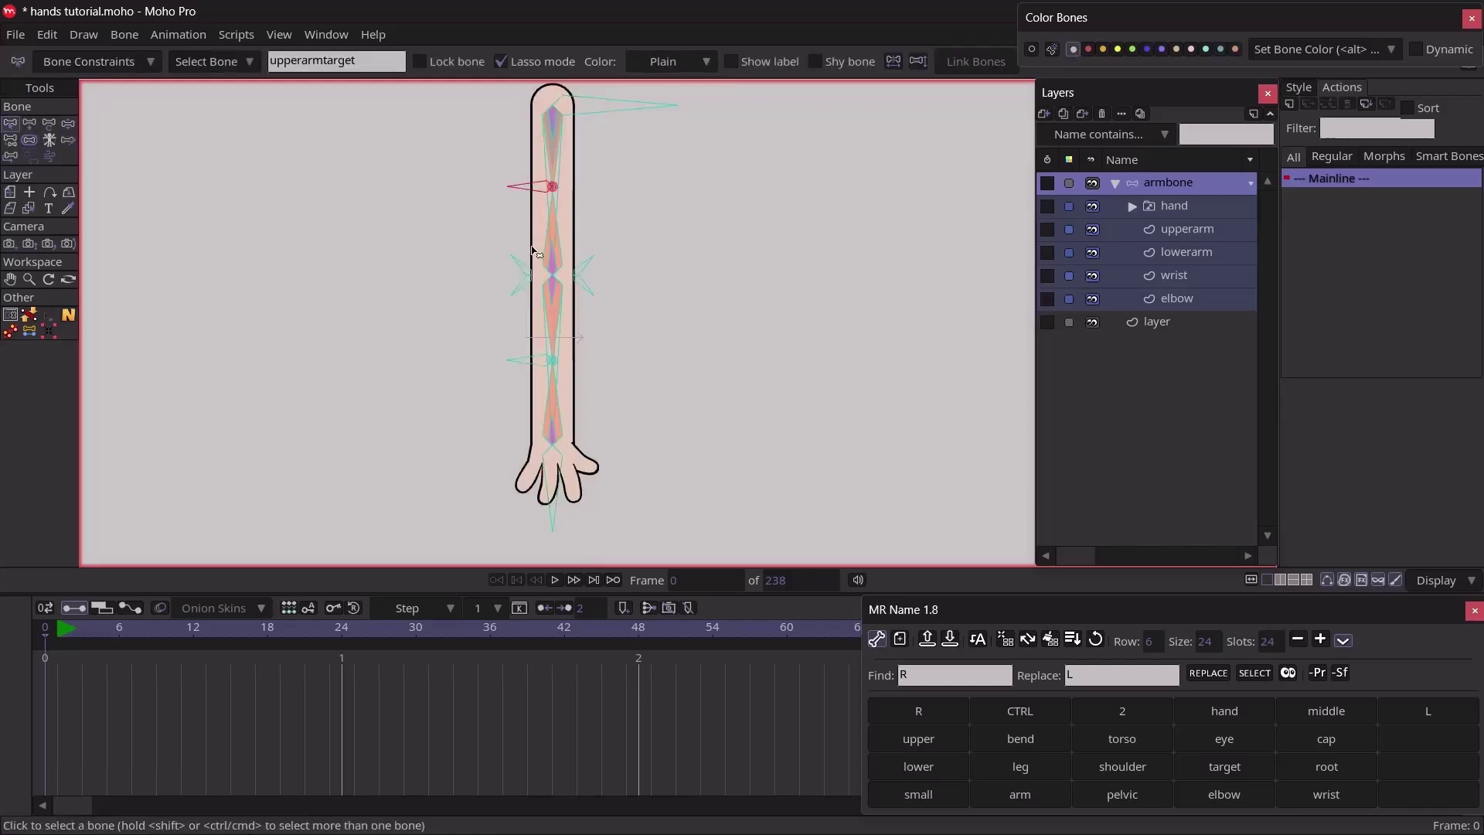
left_click(526, 362, "shift")
left_click(93, 62)
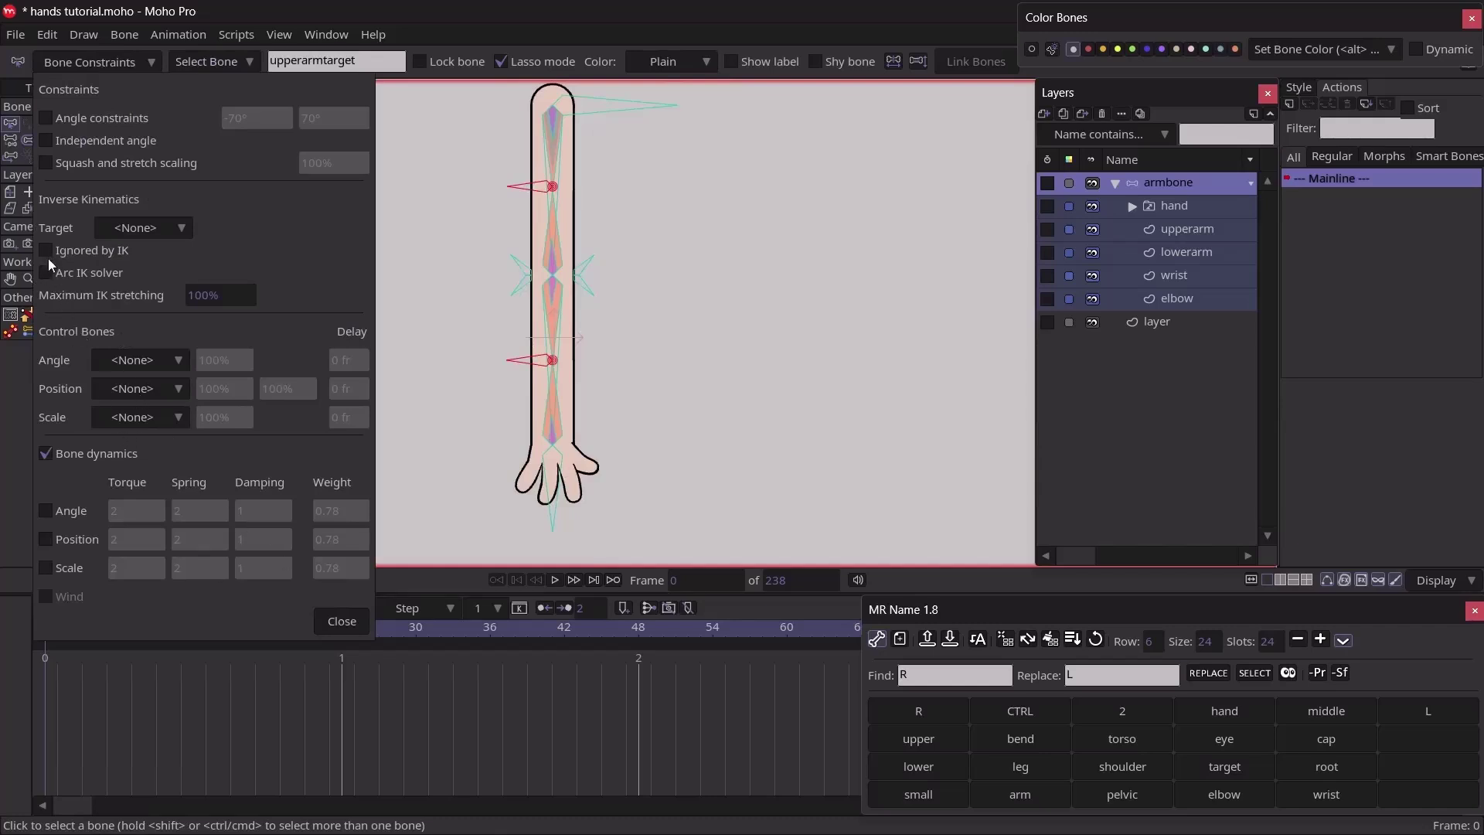
left_click(342, 621)
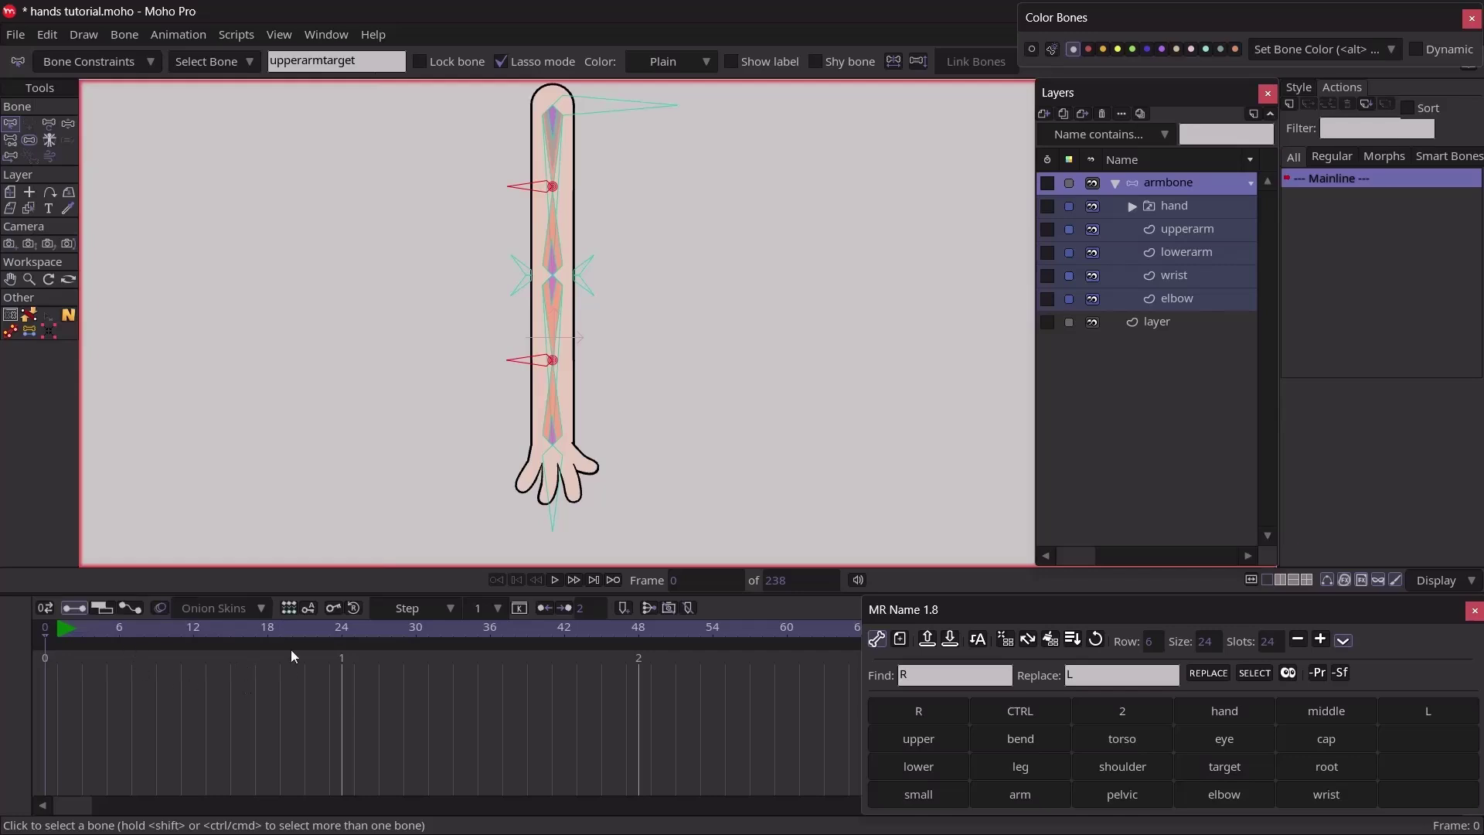
At frame 24, bend the forearm at the elbow to about a right angle so the hand points sideways
left_click(343, 632)
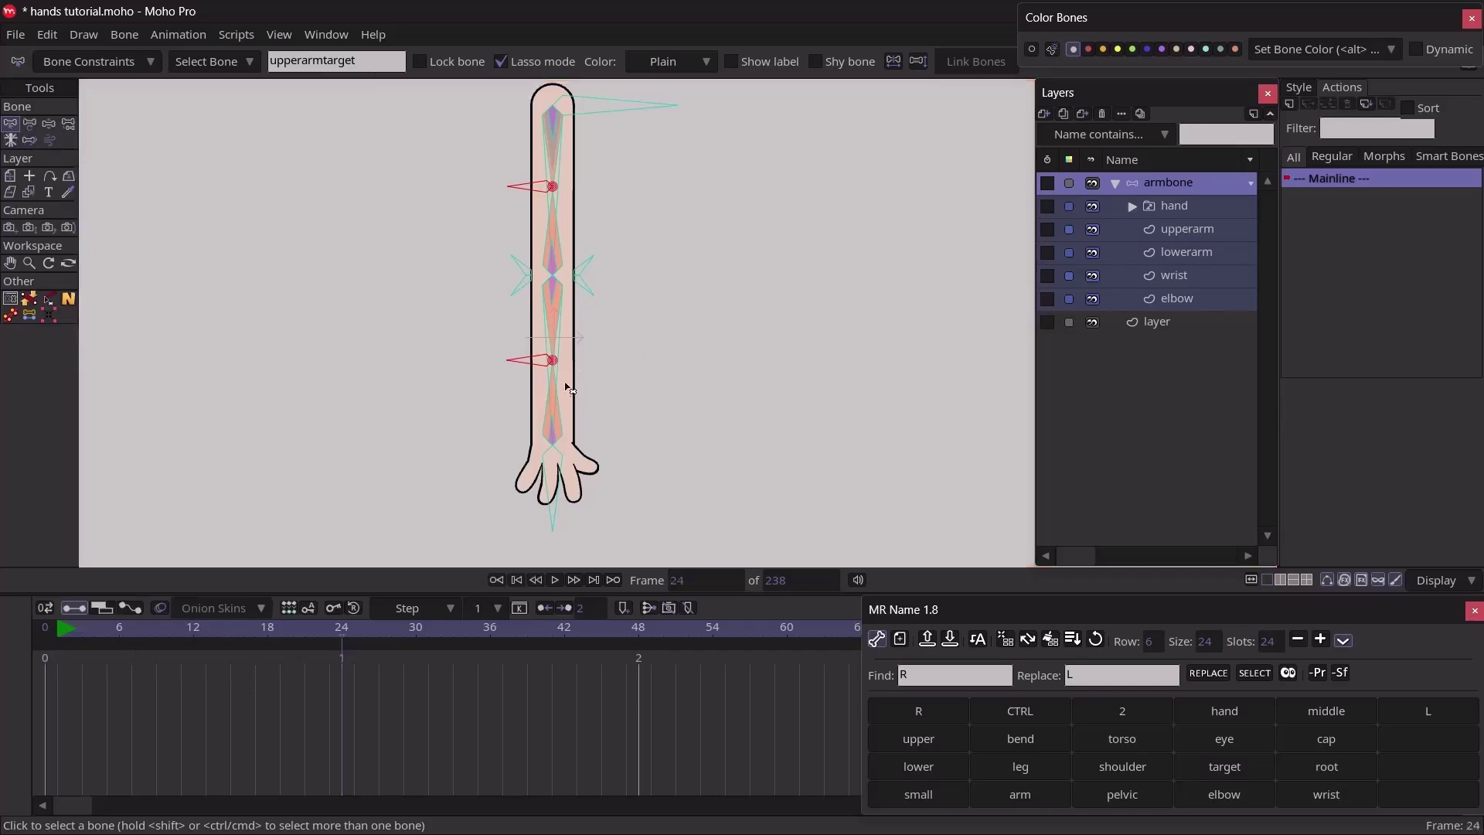
left_click(553, 346)
left_click(558, 352)
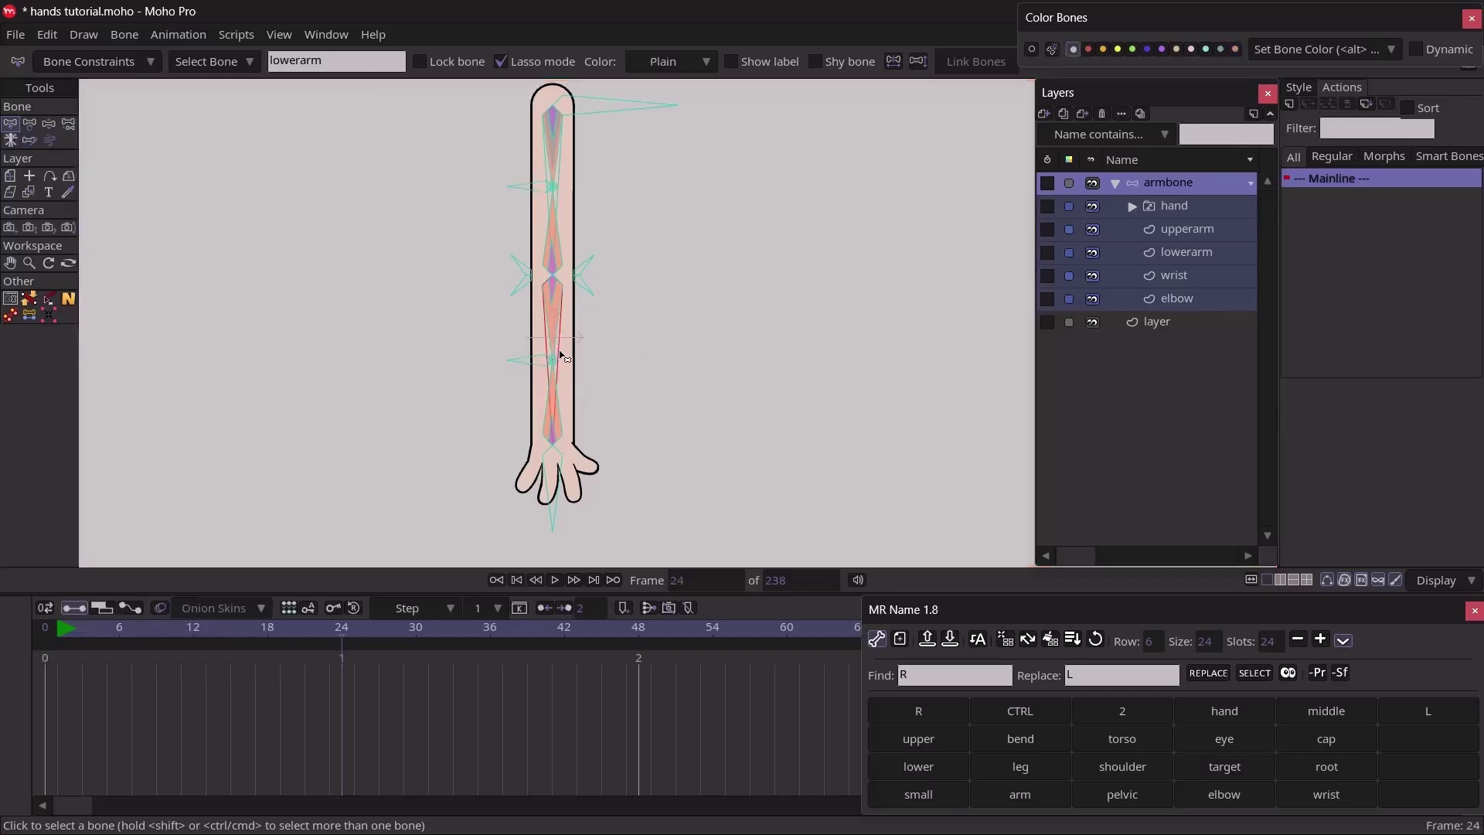
key("z")
left_click_drag(558, 348, 709, 298)
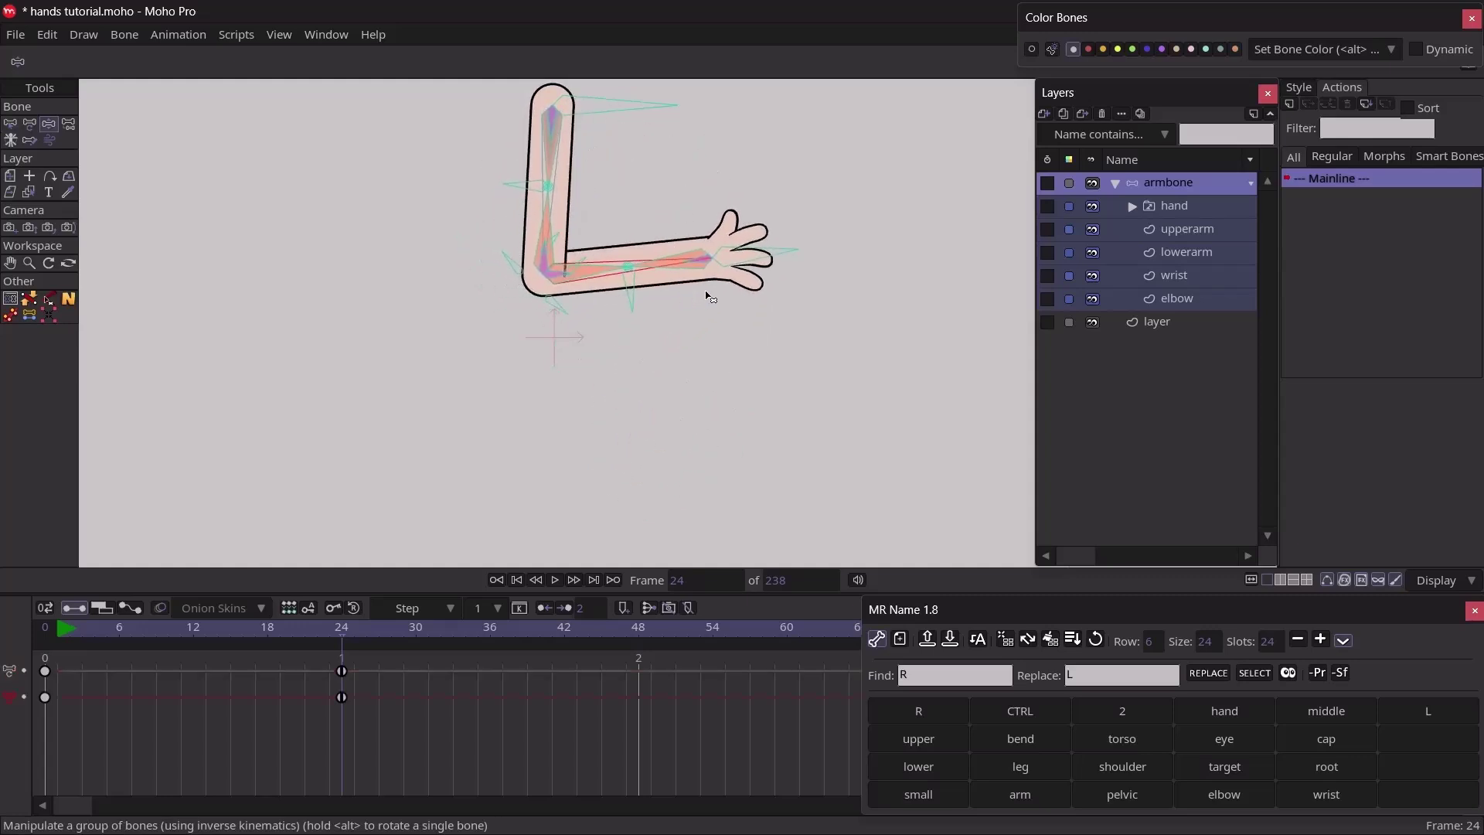
Try curving the forearm by moving the lowerarmtarget bone at frame 24, and undo the move
key("t")
left_click(631, 298)
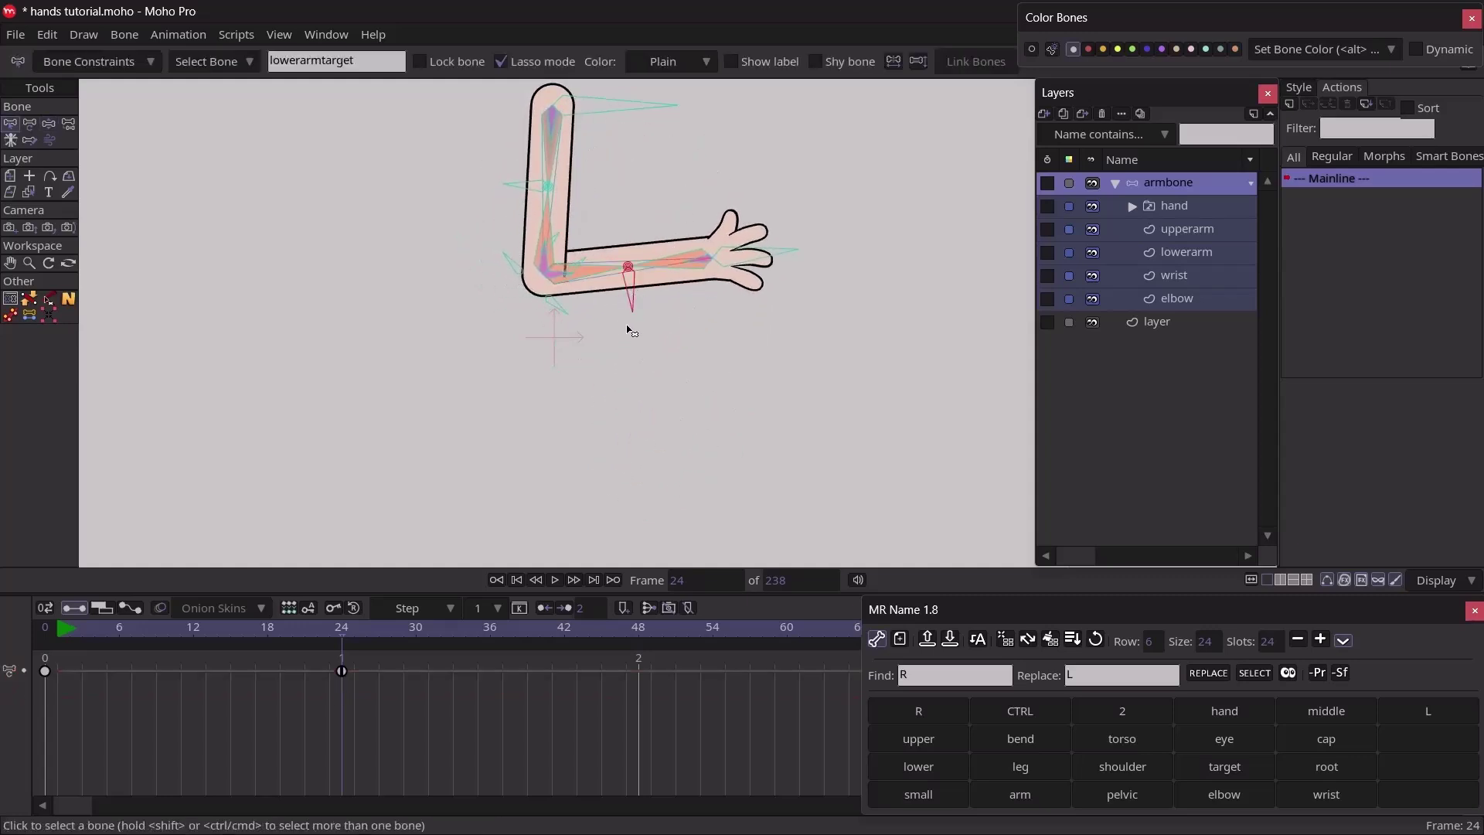
left_click_drag(631, 275, 641, 308)
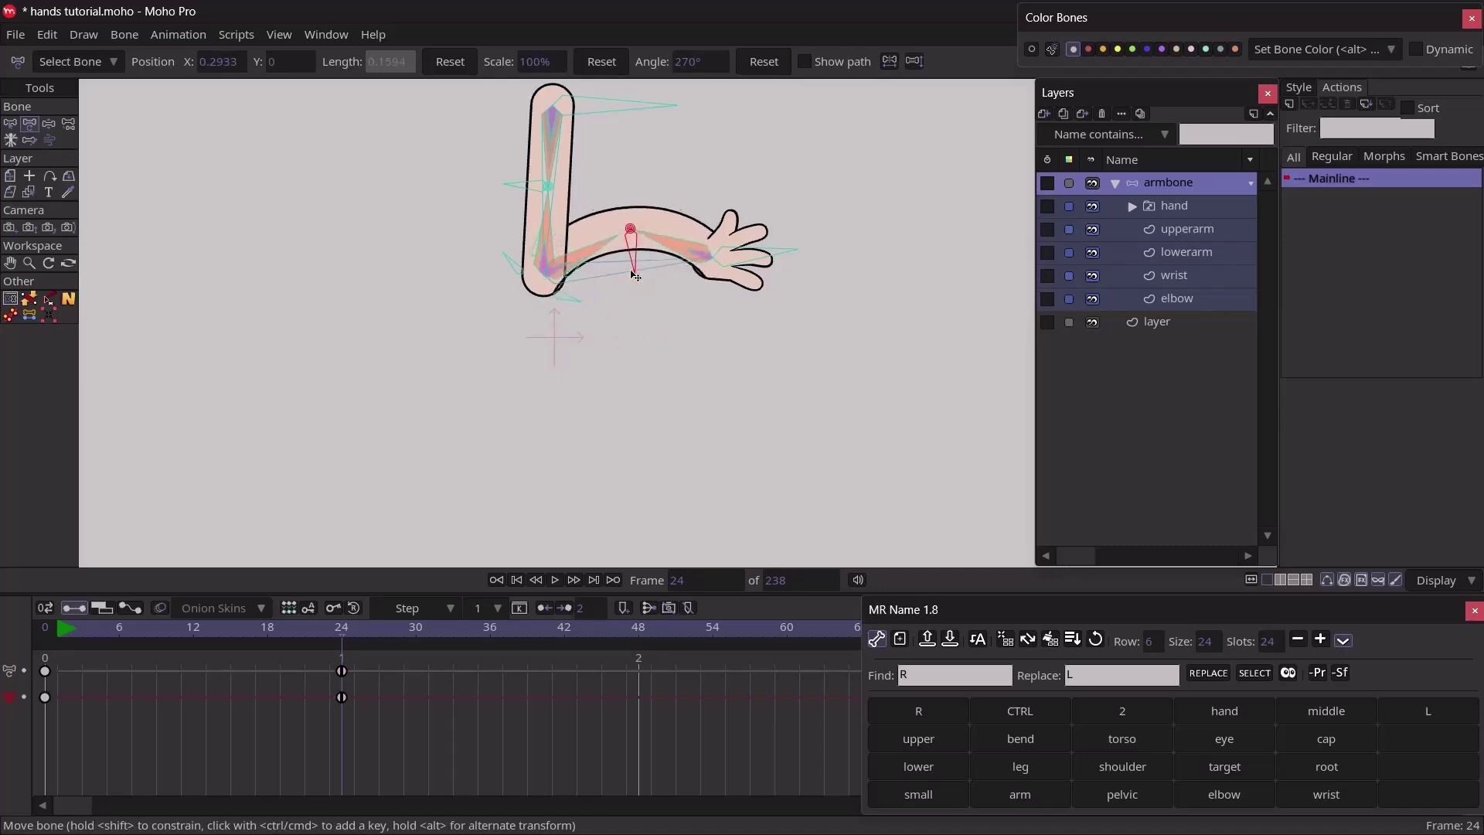
key("ctrl+z")
key("ctrl+z")
key("ctrl+z")
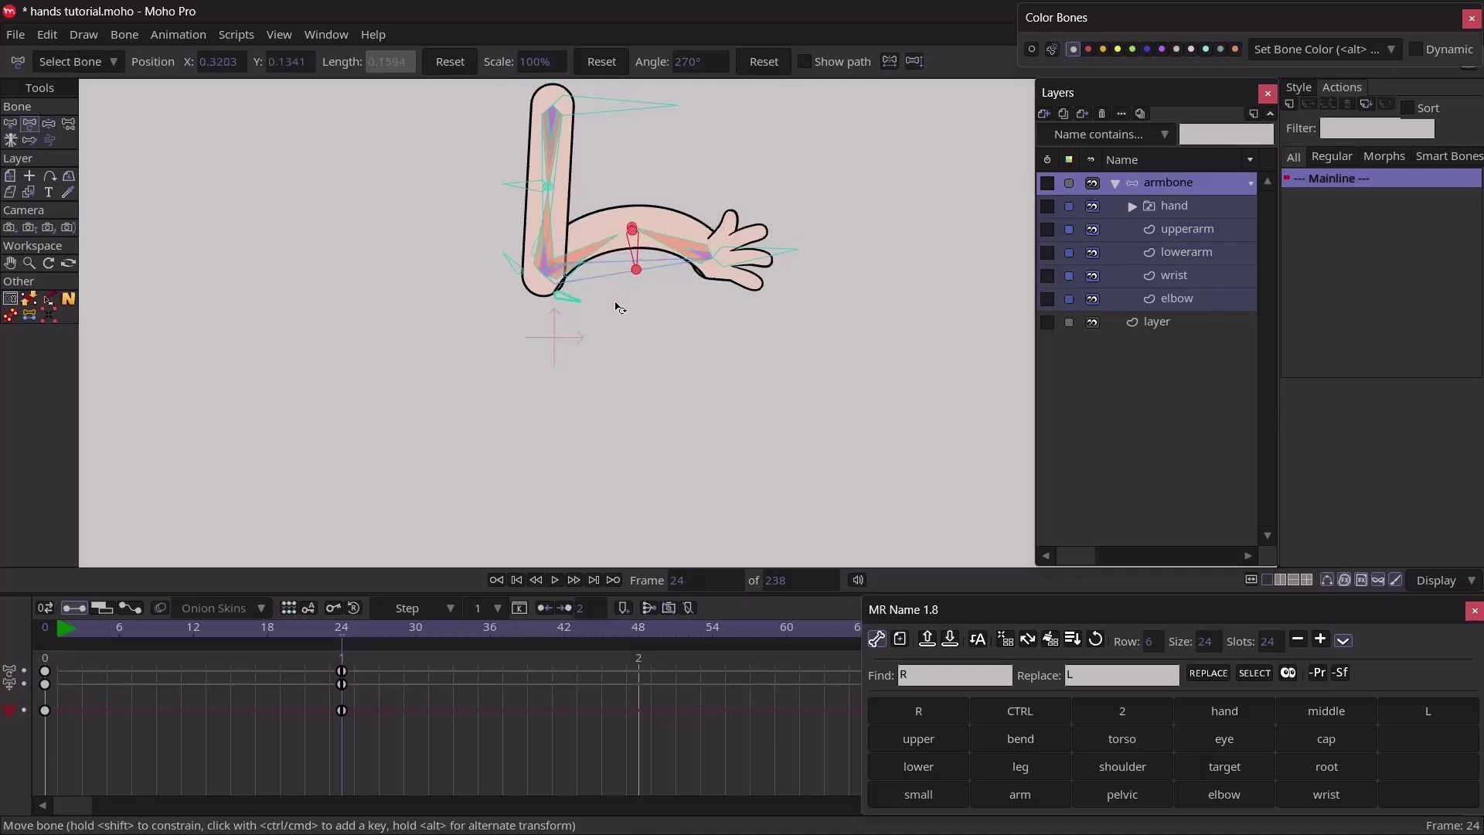
At frame 0, set the angle control bone of upperarmsmall to upperarmmiddle and of upperarmsmall2 to upperarmmiddle2
left_click(43, 625)
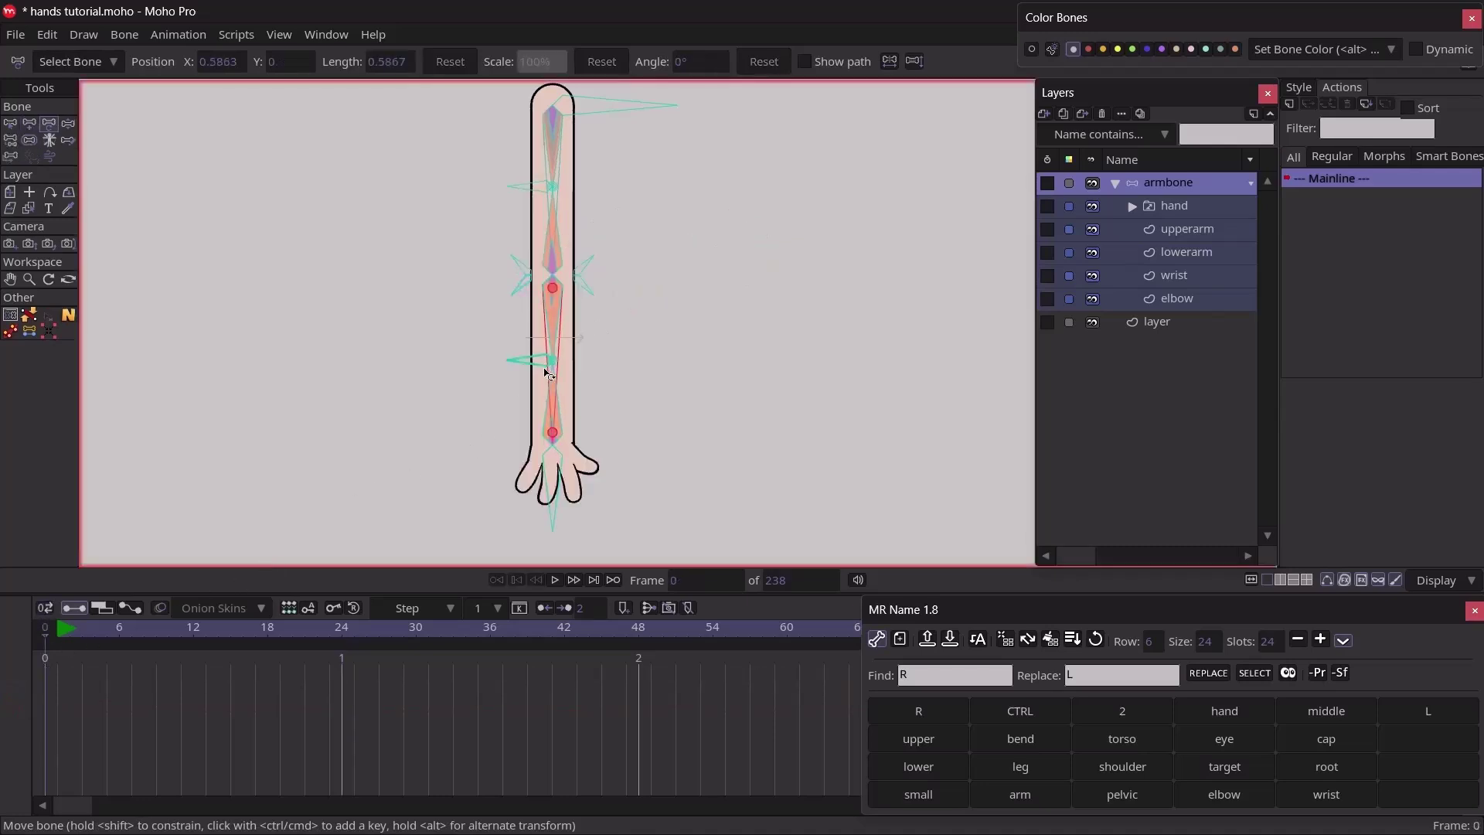
key("s")
left_click(555, 126)
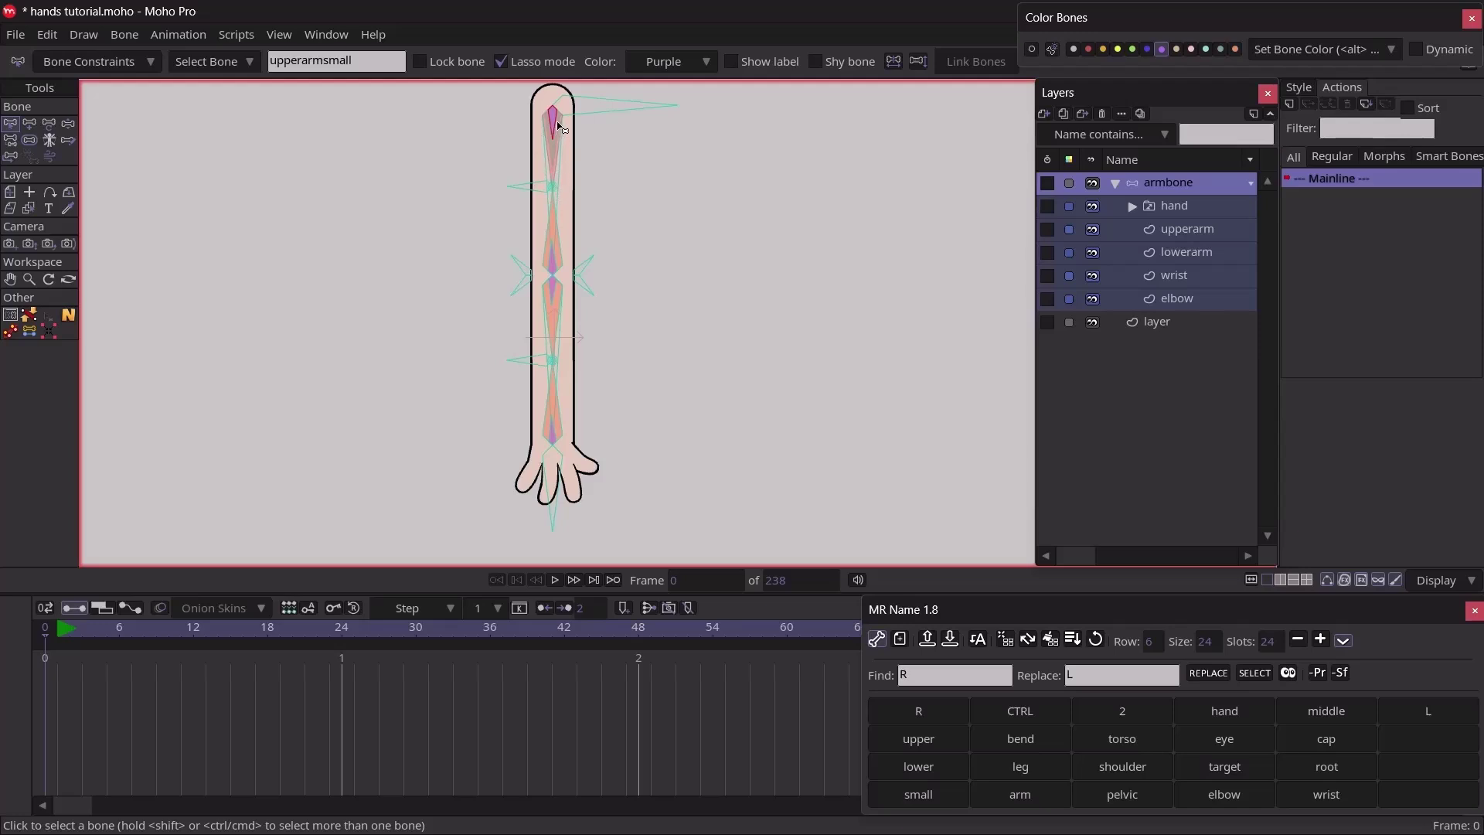
left_click(124, 62)
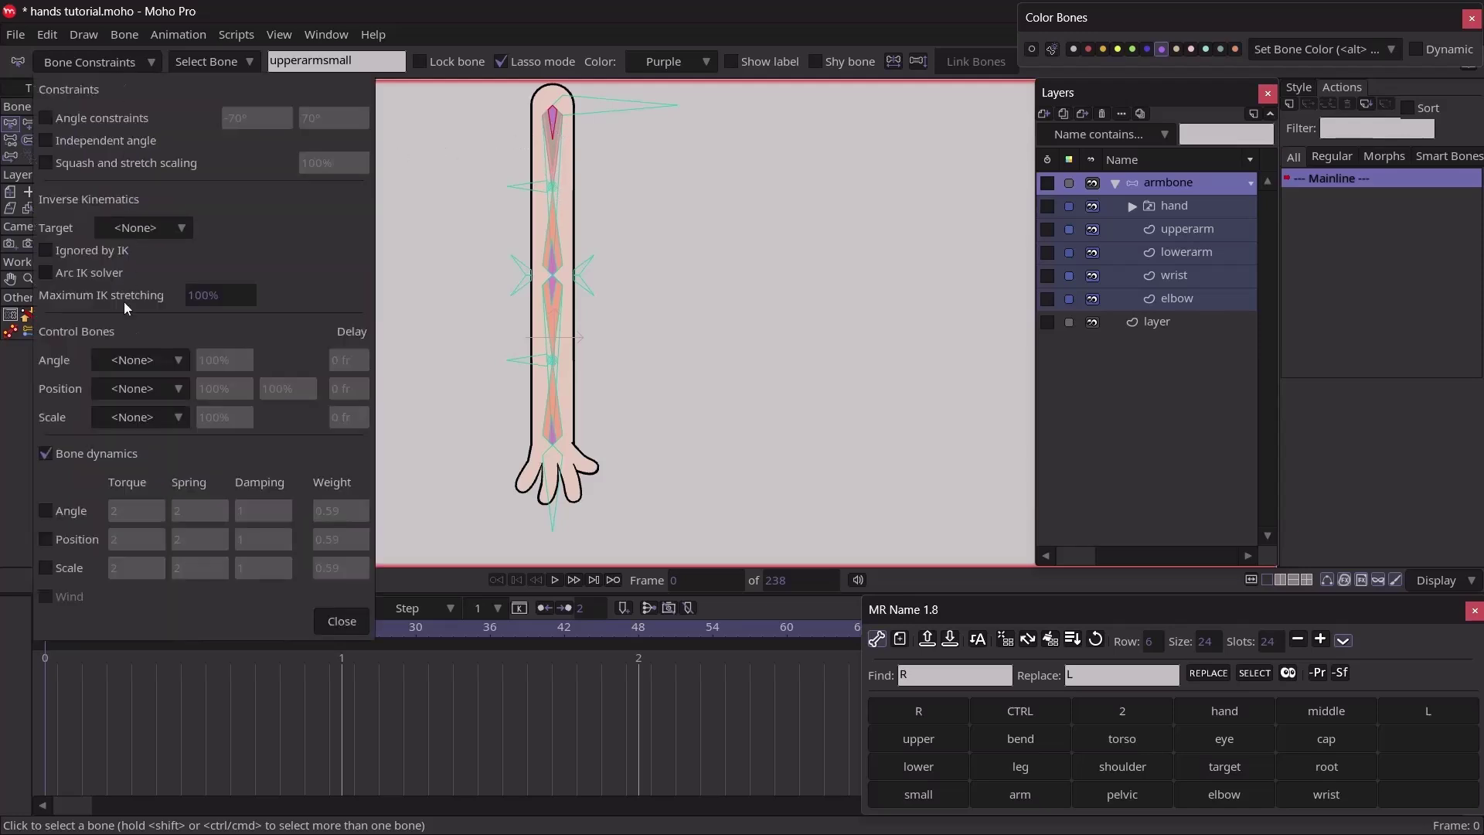
left_click(147, 360)
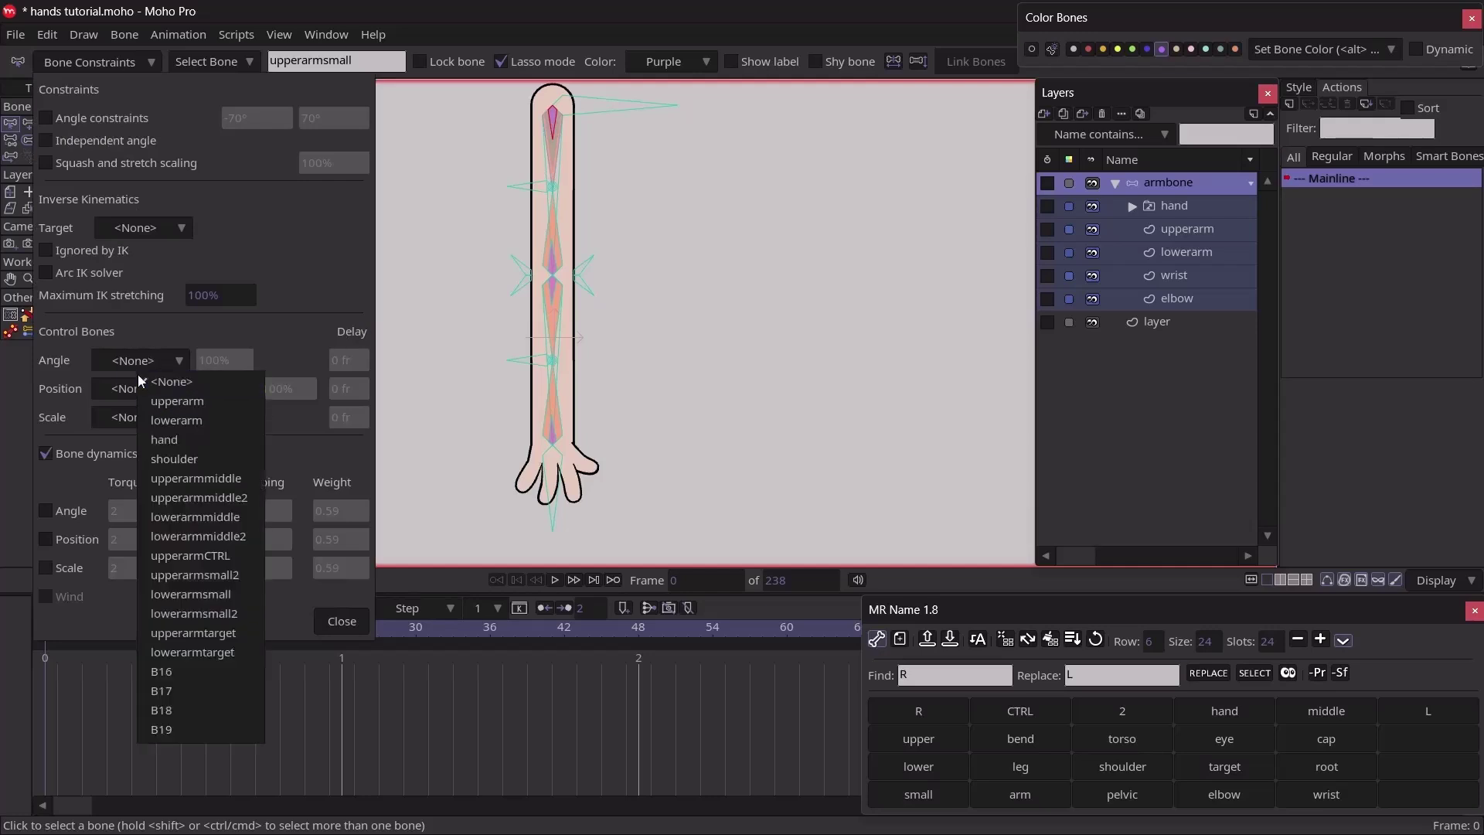
left_click(198, 478)
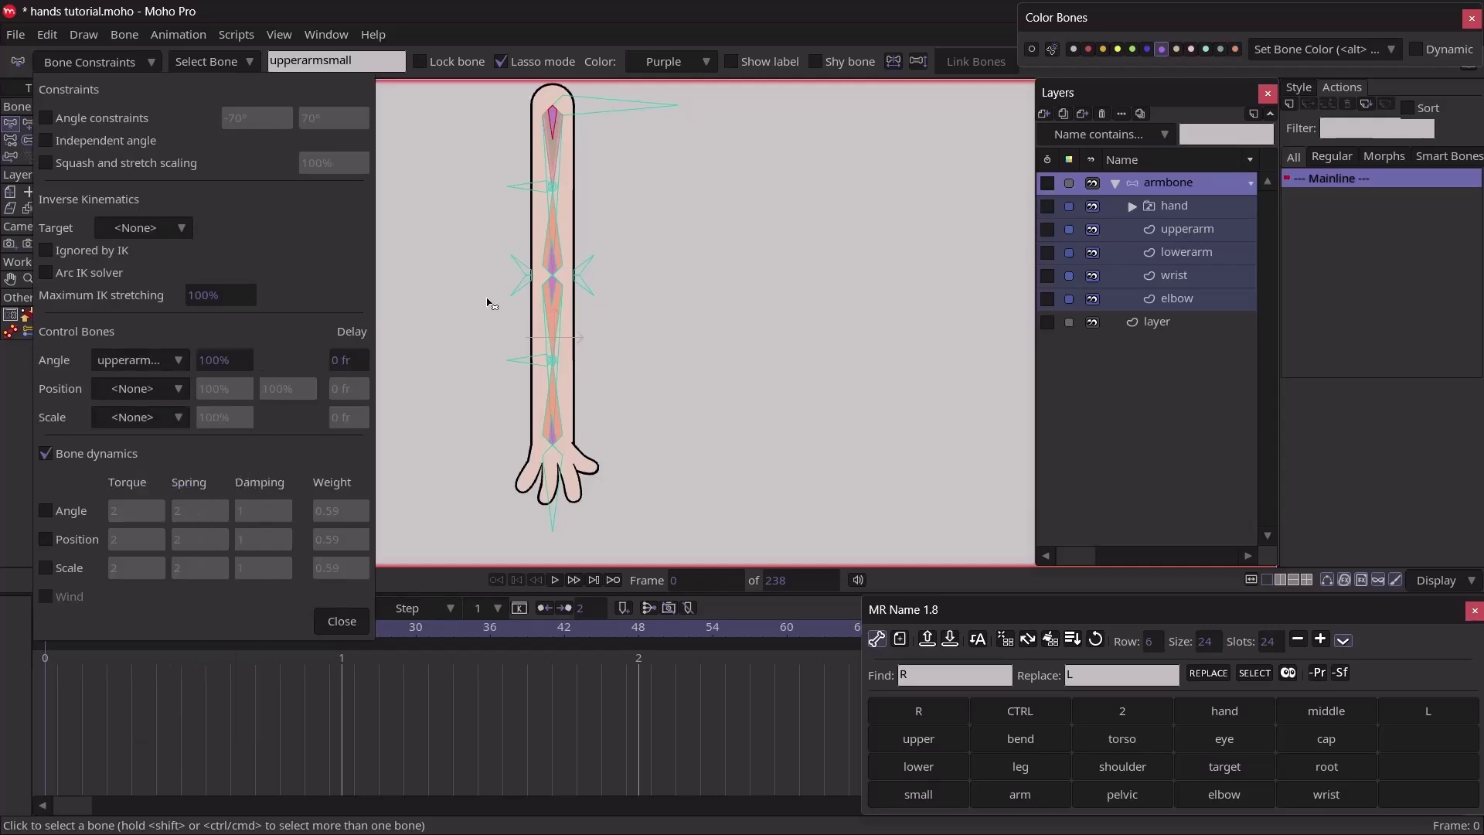
left_click(568, 274)
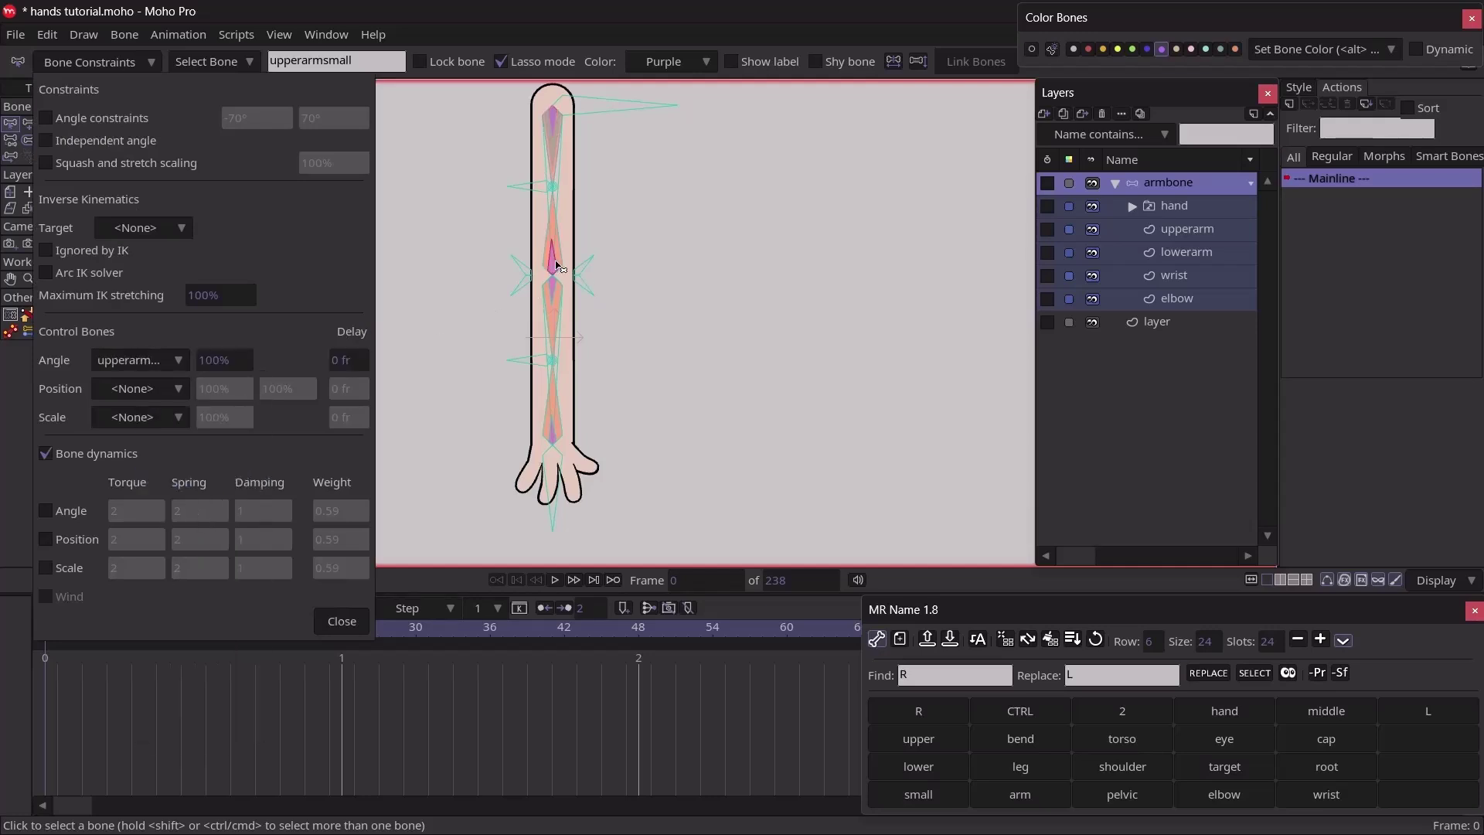
left_click(150, 362)
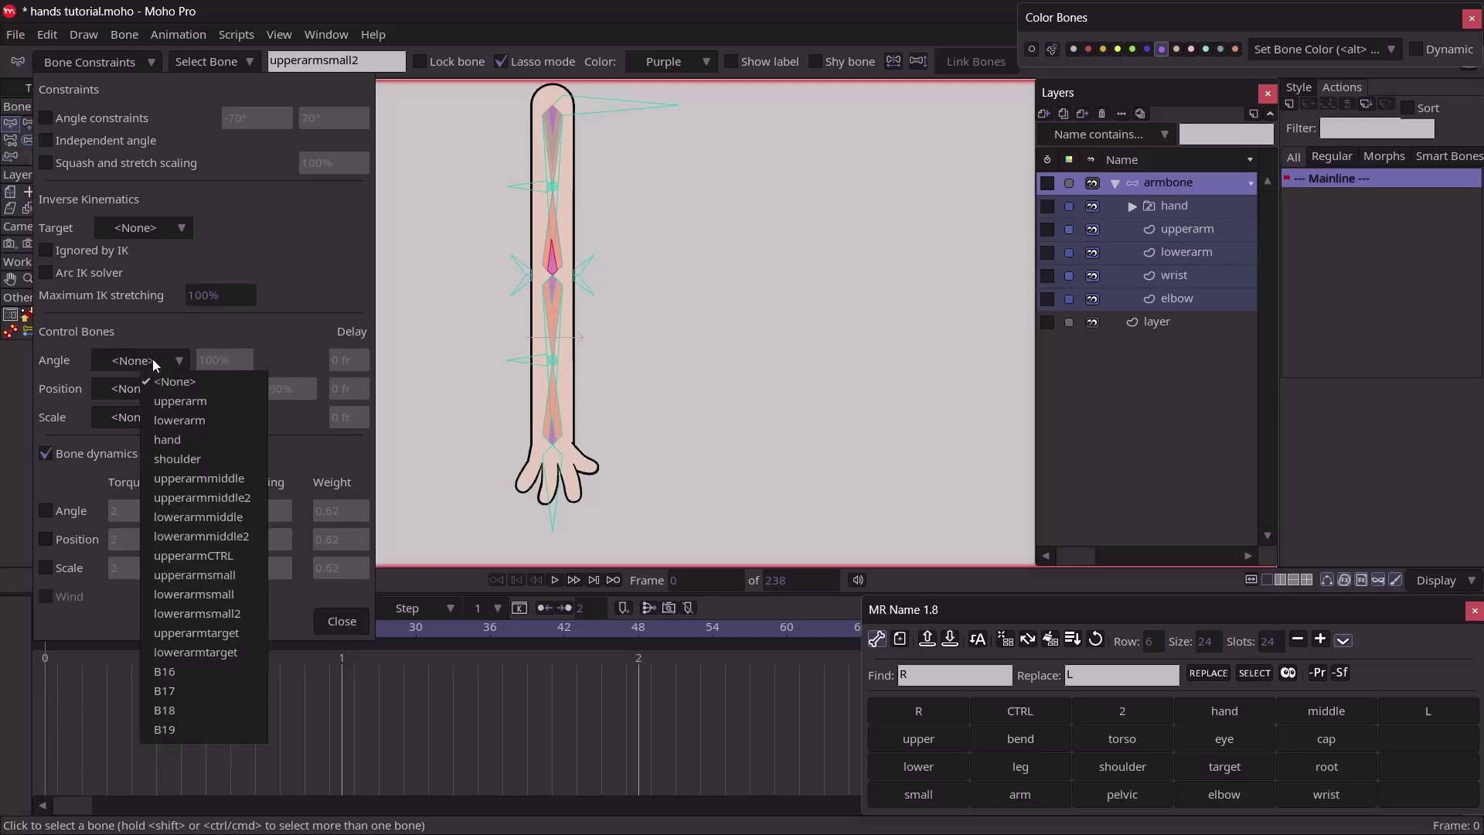
left_click(186, 499)
Set the angle control bone of lowerarmsmall to lowerarmmiddle and of lowerarmsmall2 to lowerarmmiddle2
left_click(551, 299)
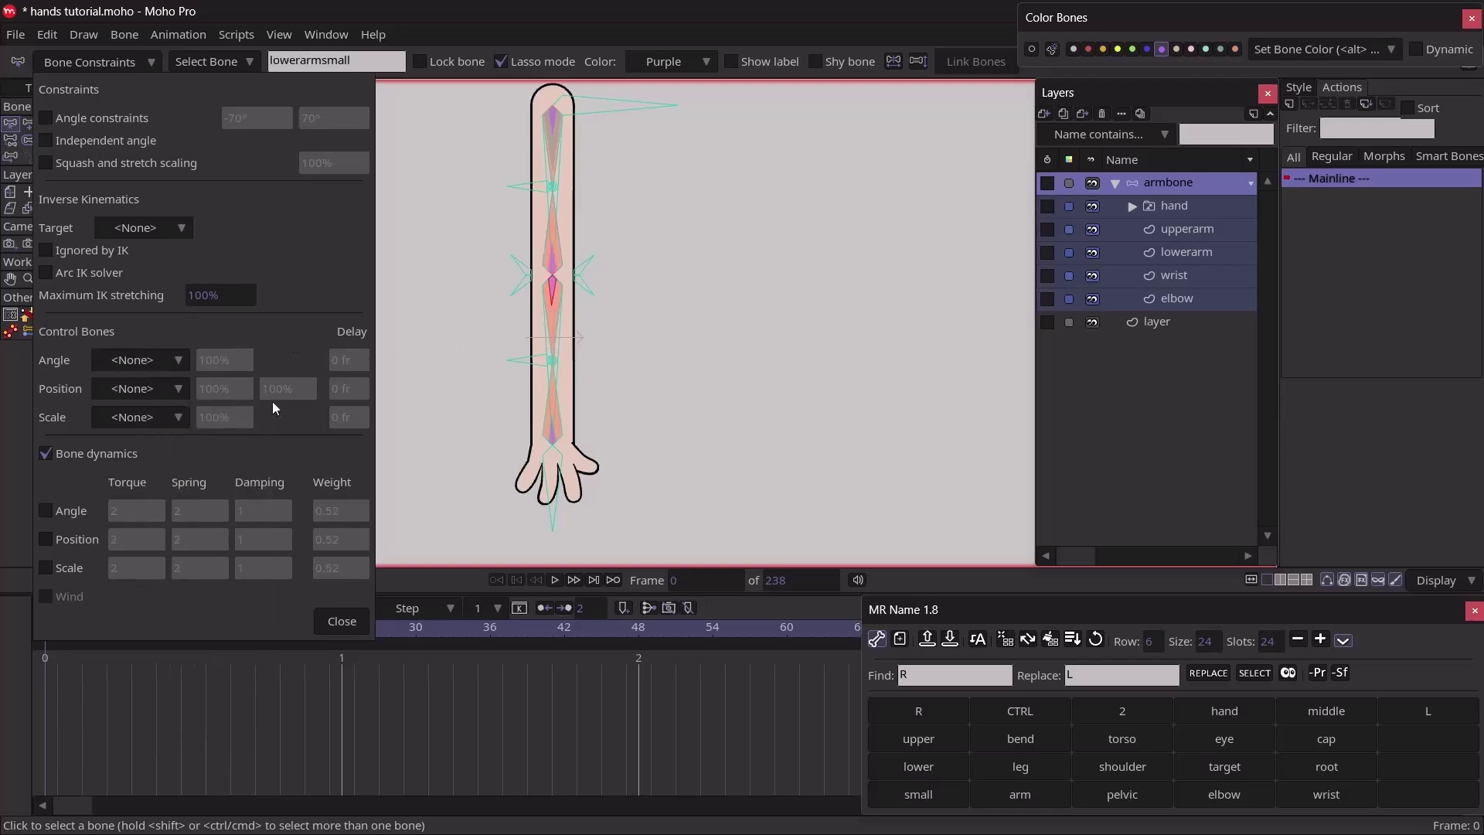
left_click(156, 361)
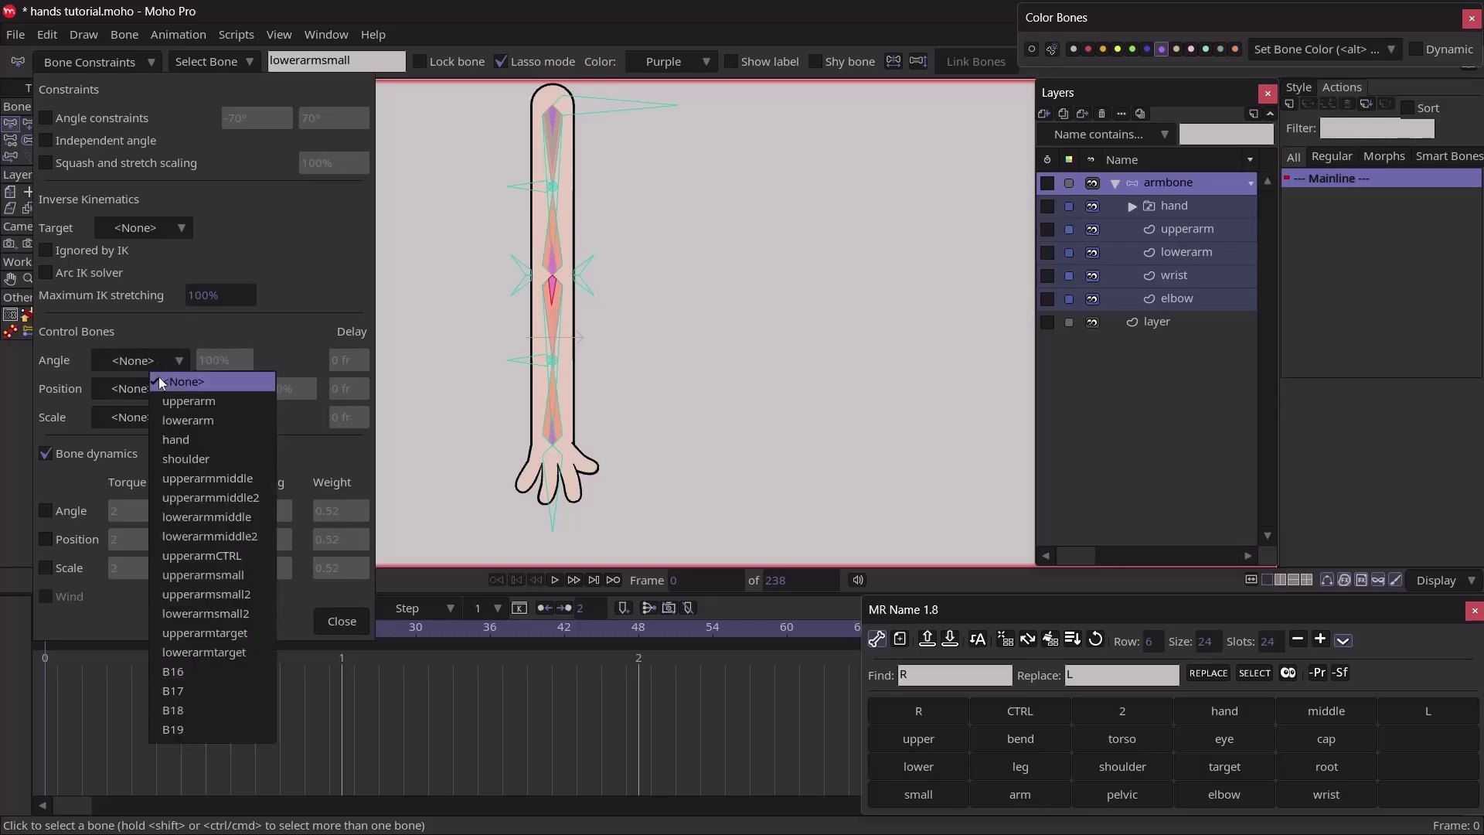
left_click(196, 517)
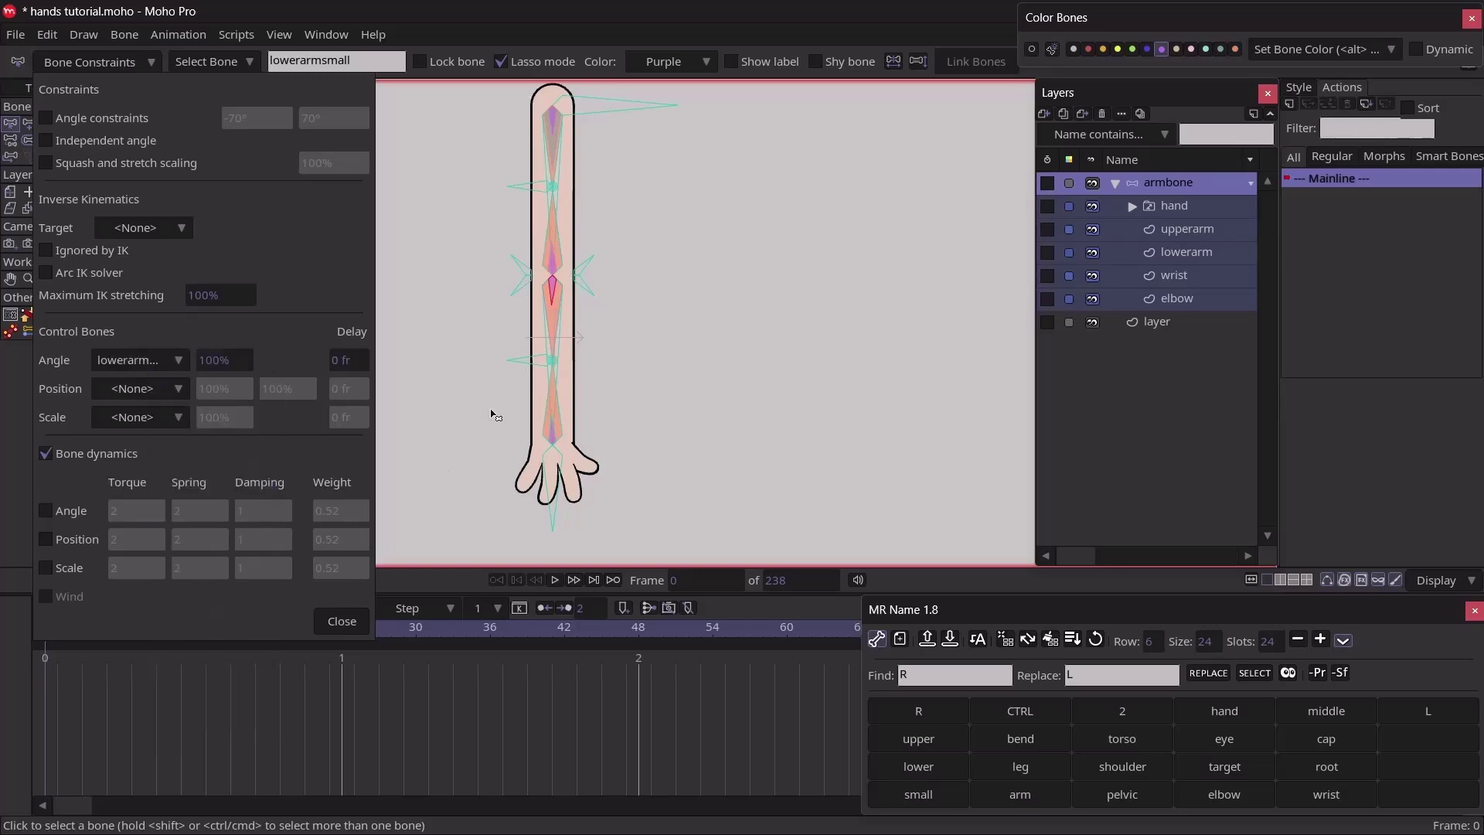
left_click(551, 440)
left_click(167, 358)
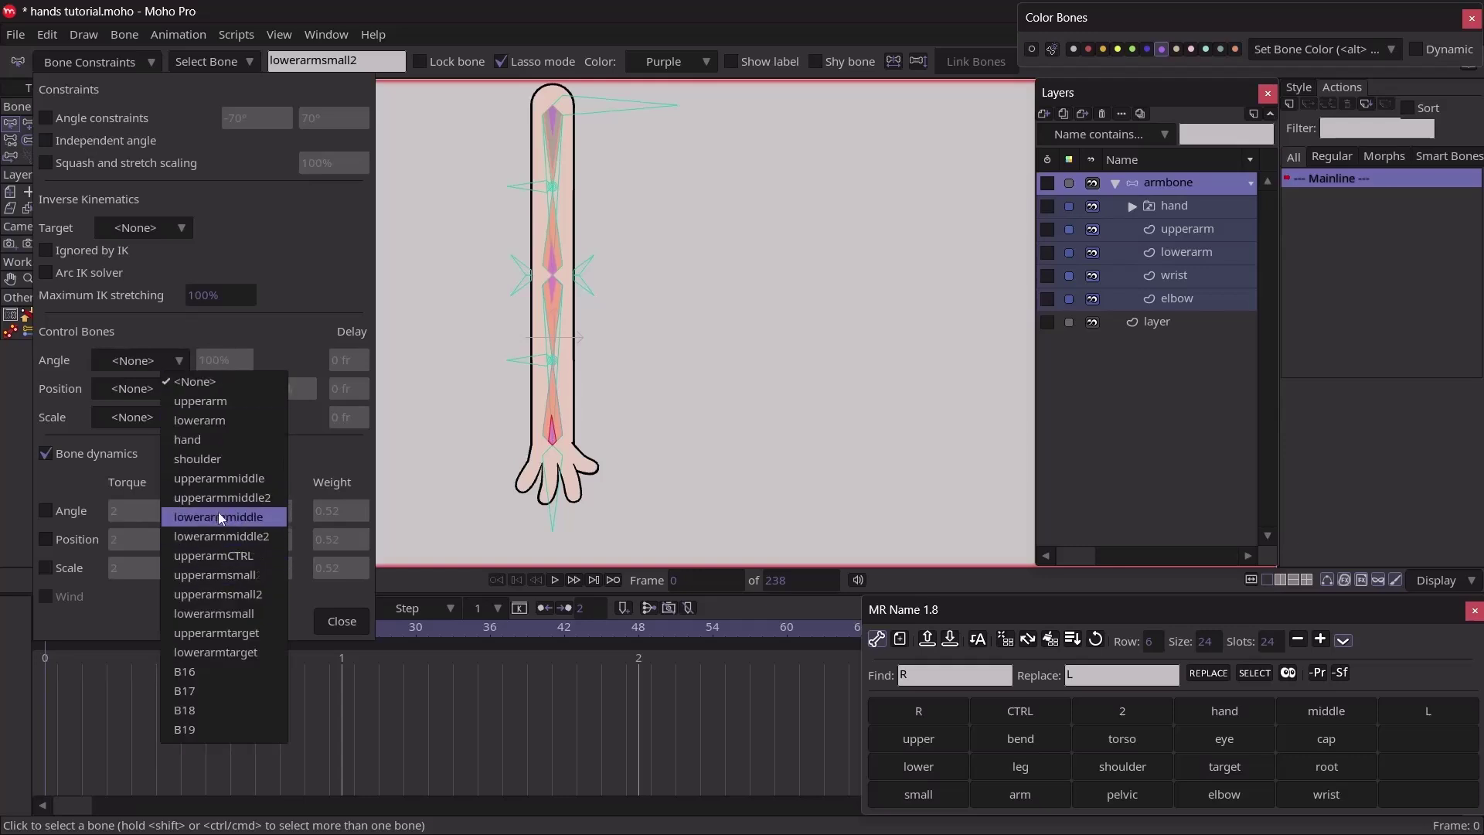
left_click(225, 535)
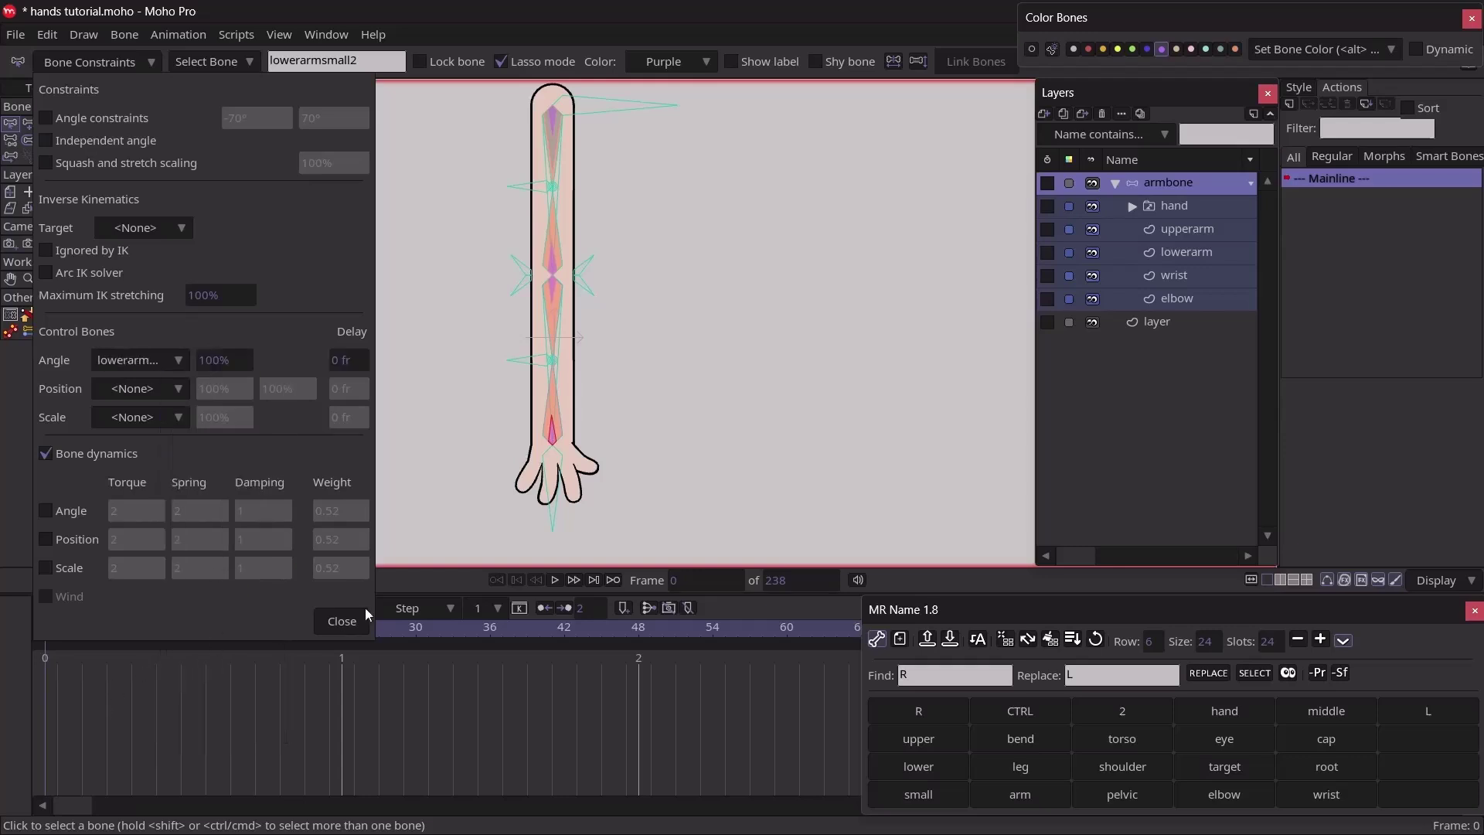
left_click(343, 621)
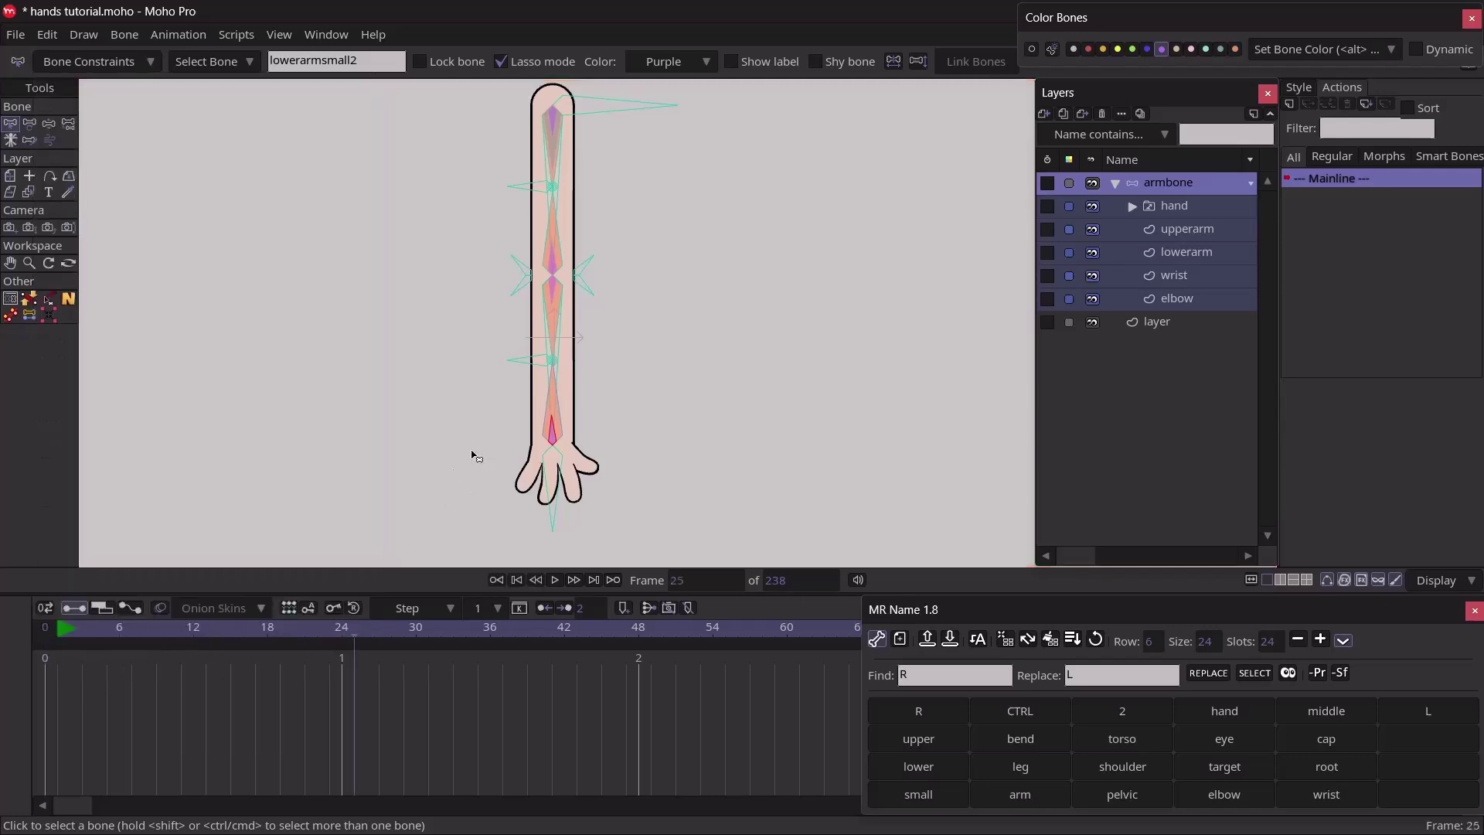
At frame 25, bend the arm at the elbow, and try curving the forearm downward with the lowerarmtarget bone, undoing the curve
key("z")
left_click_drag(558, 355, 561, 354)
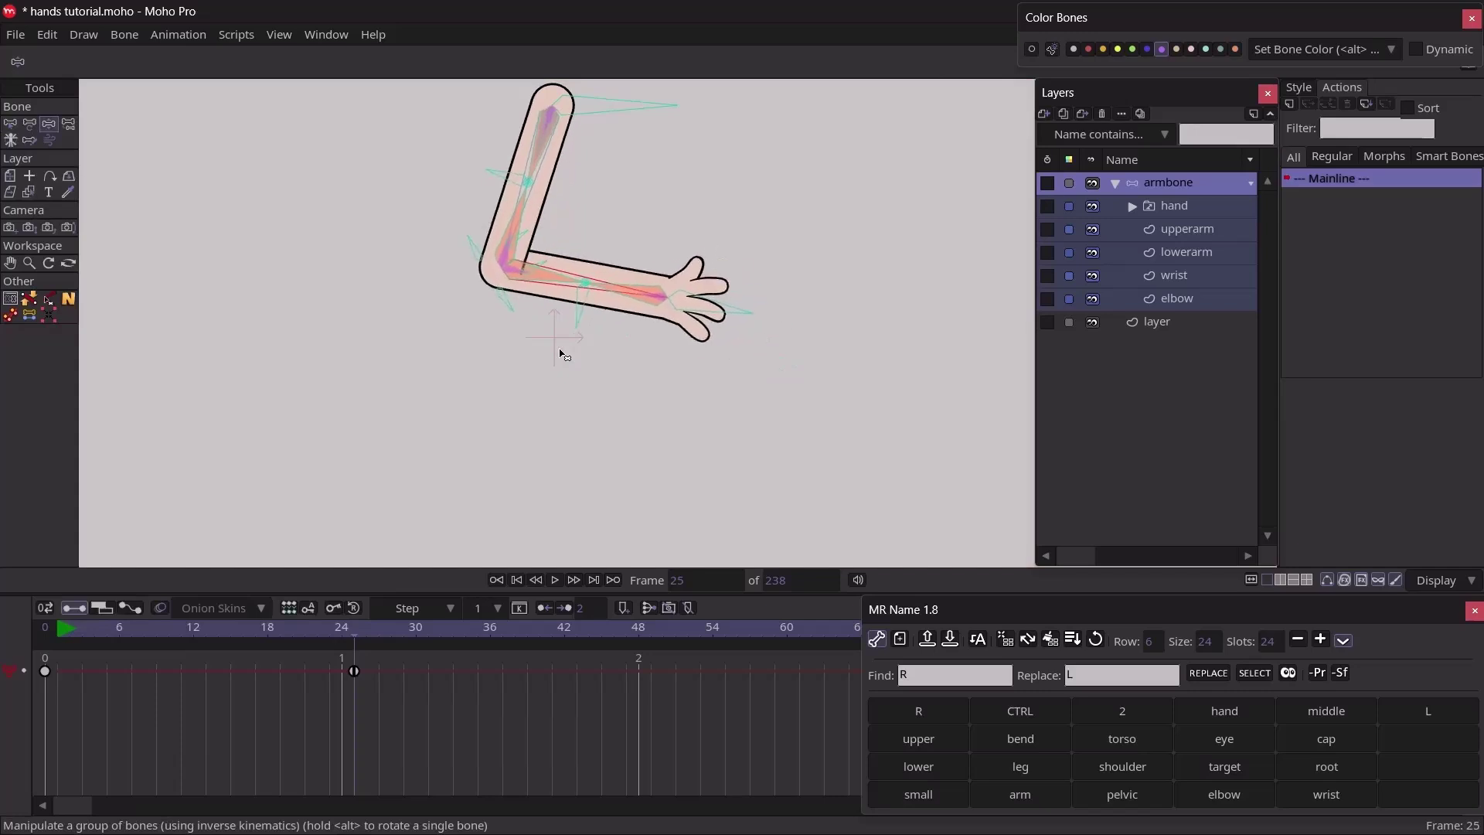
key("b")
left_click(584, 307)
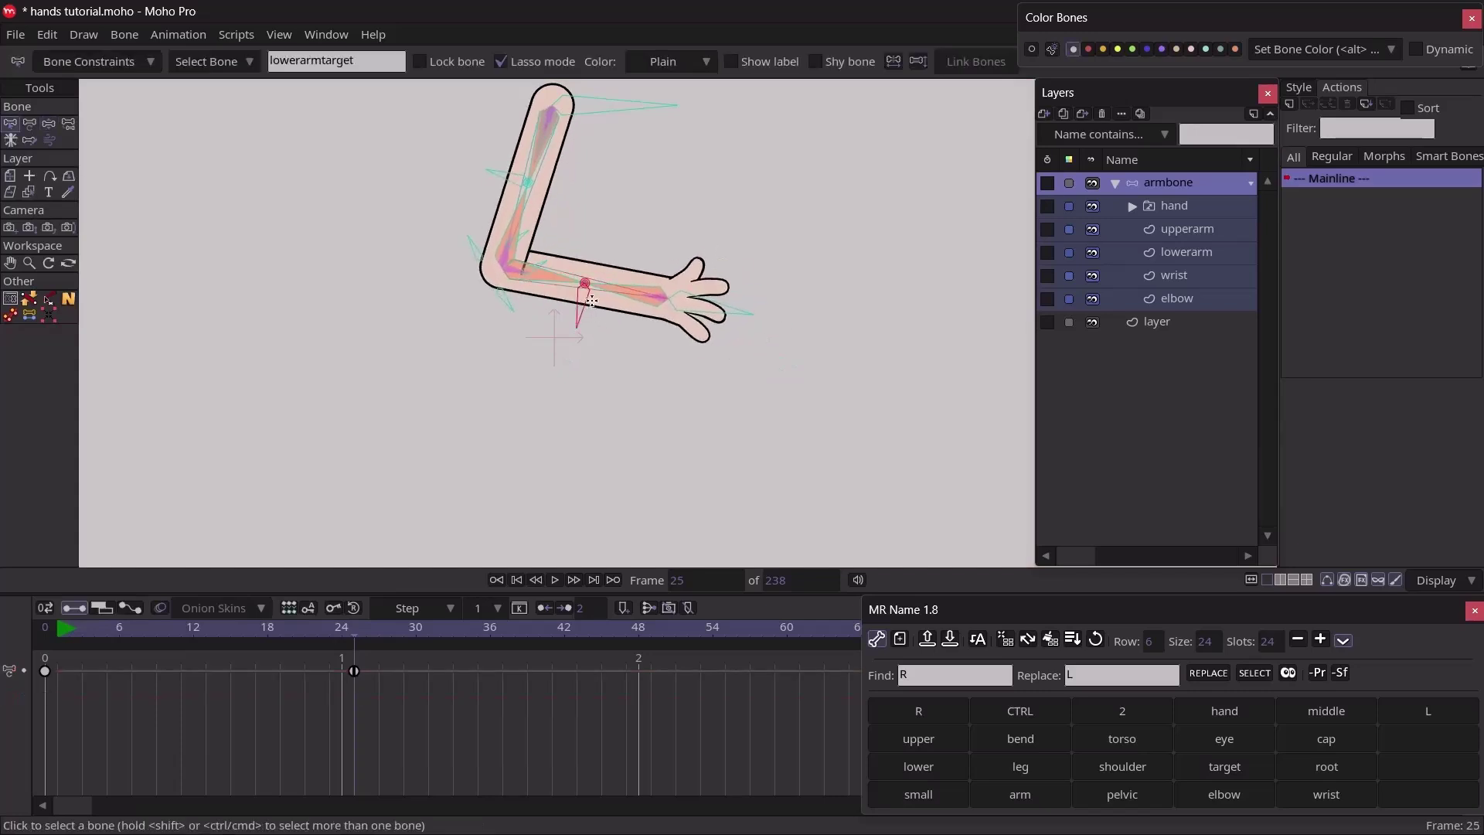
key("t")
mouse_move(592, 302)
left_mouse_down()
mouse_move(584, 287)
mouse_move(573, 329)
left_mouse_up()
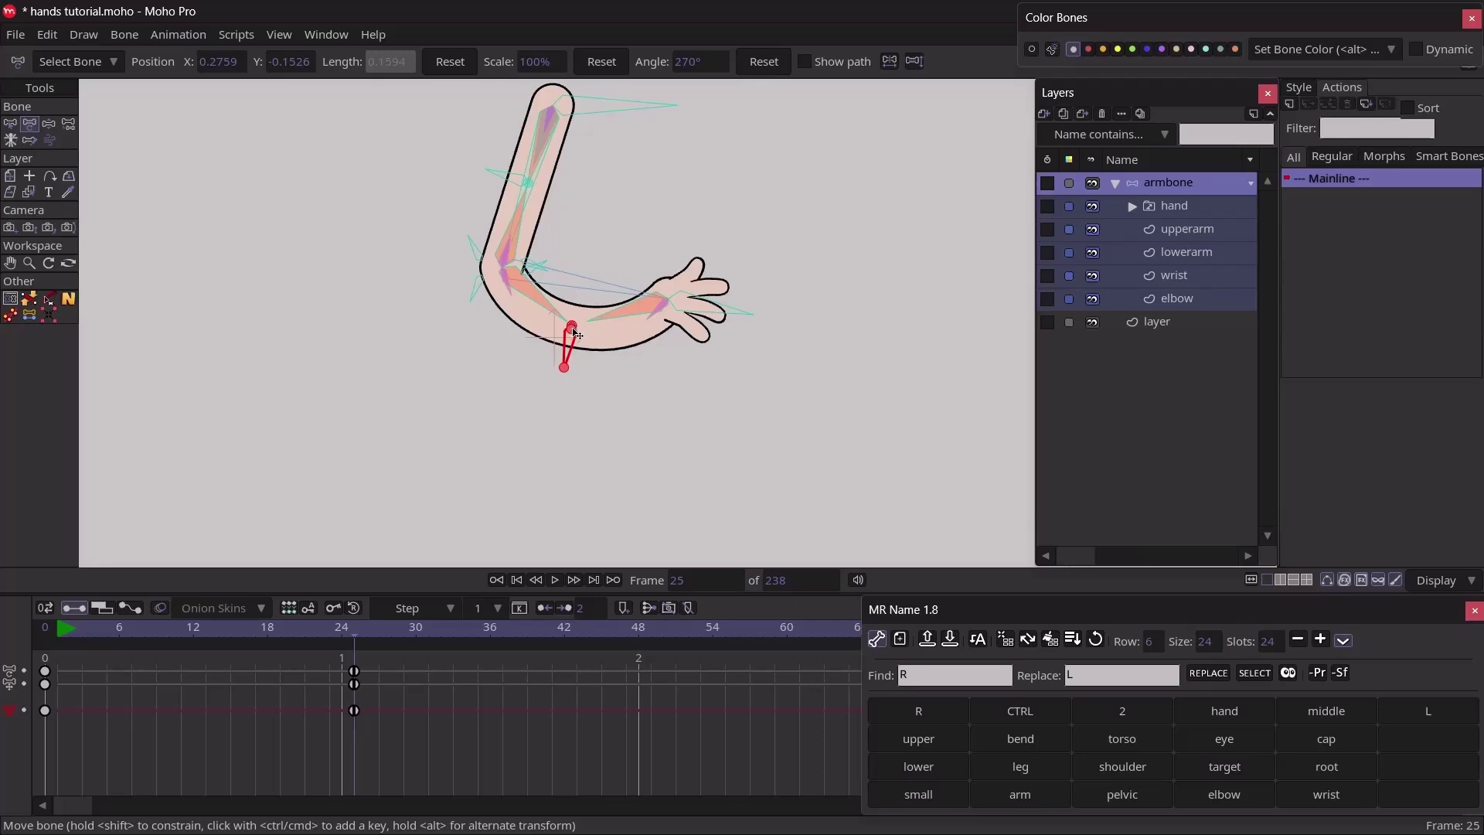
key("ctrl+z")
left_click(626, 292)
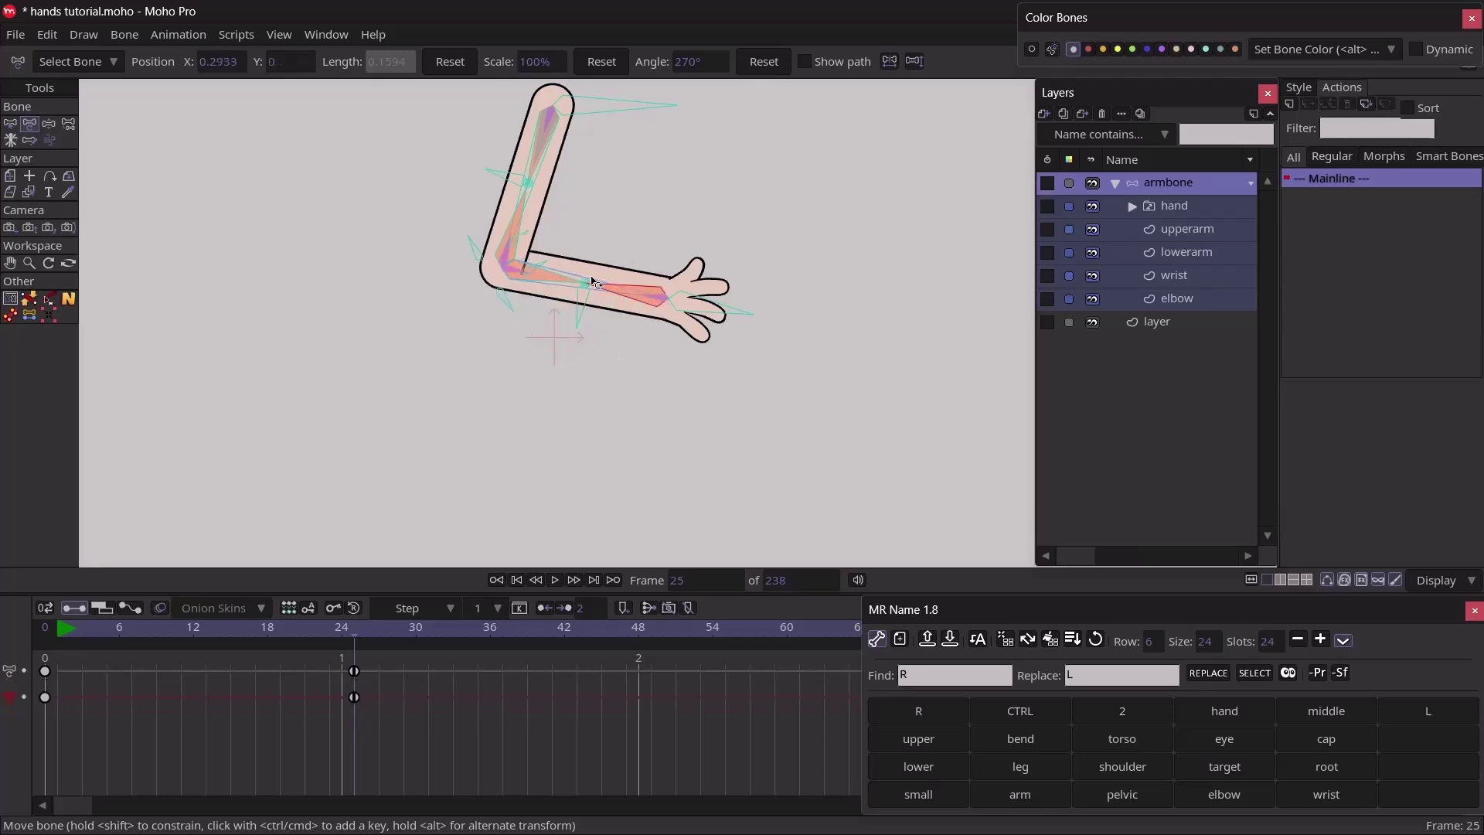